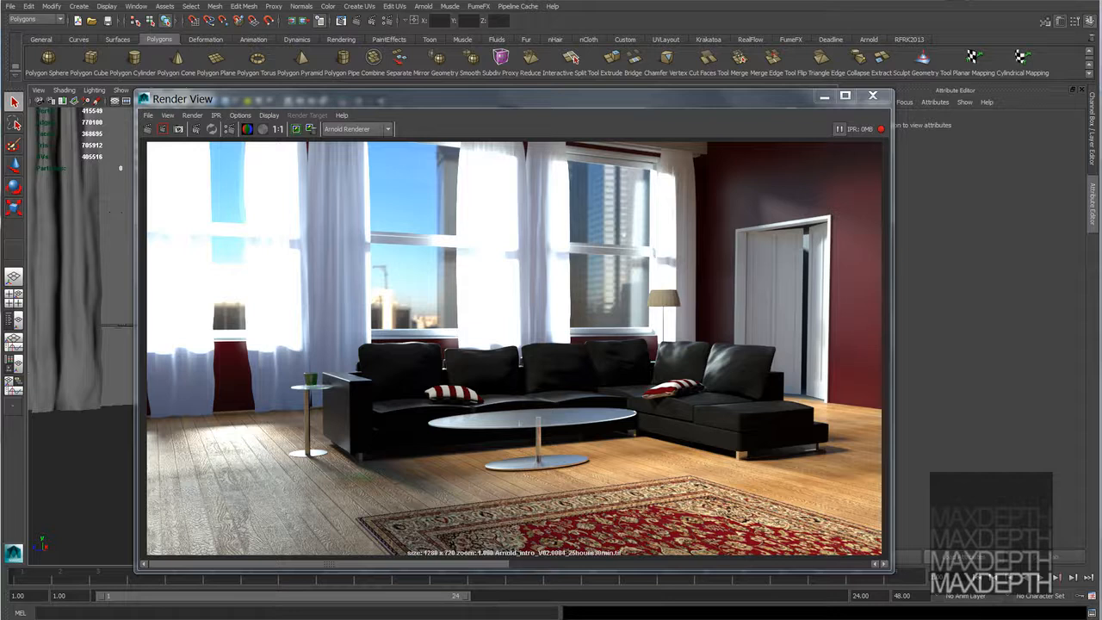
- Minimize the rendered living-room image and open the render settings beside the viewport
{"action": "left_click_drag", "start_coordinate": [584, 107], "coordinate": [574, 98]}
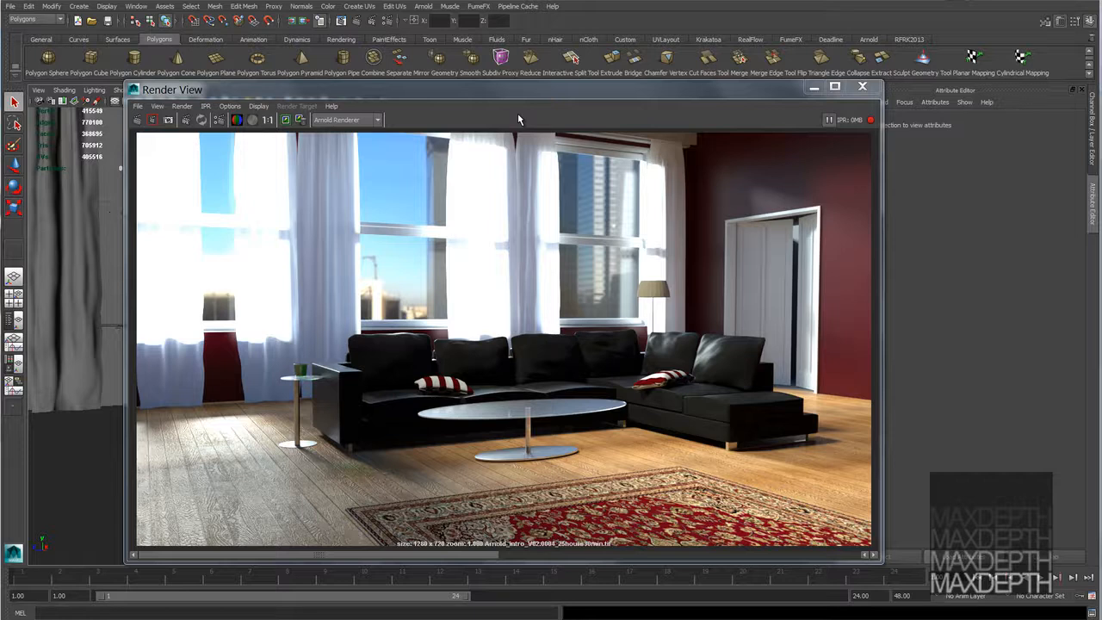
{"action": "left_click", "coordinate": [814, 88]}
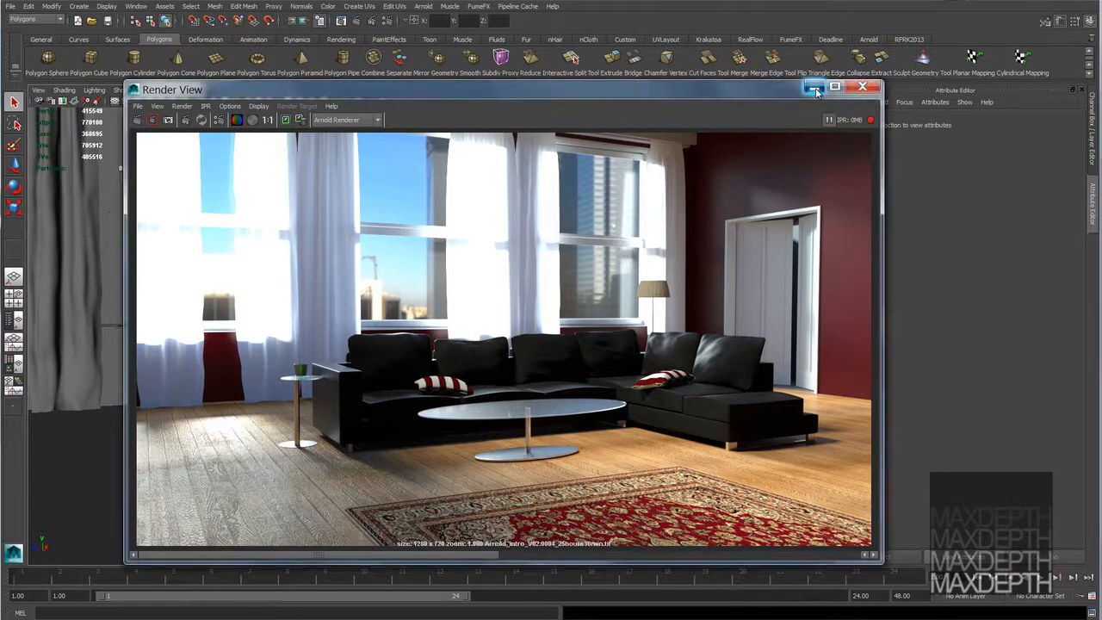
{"action": "left_click", "coordinate": [387, 21]}
{"action": "left_click_drag", "start_coordinate": [475, 56], "coordinate": [263, 61]}
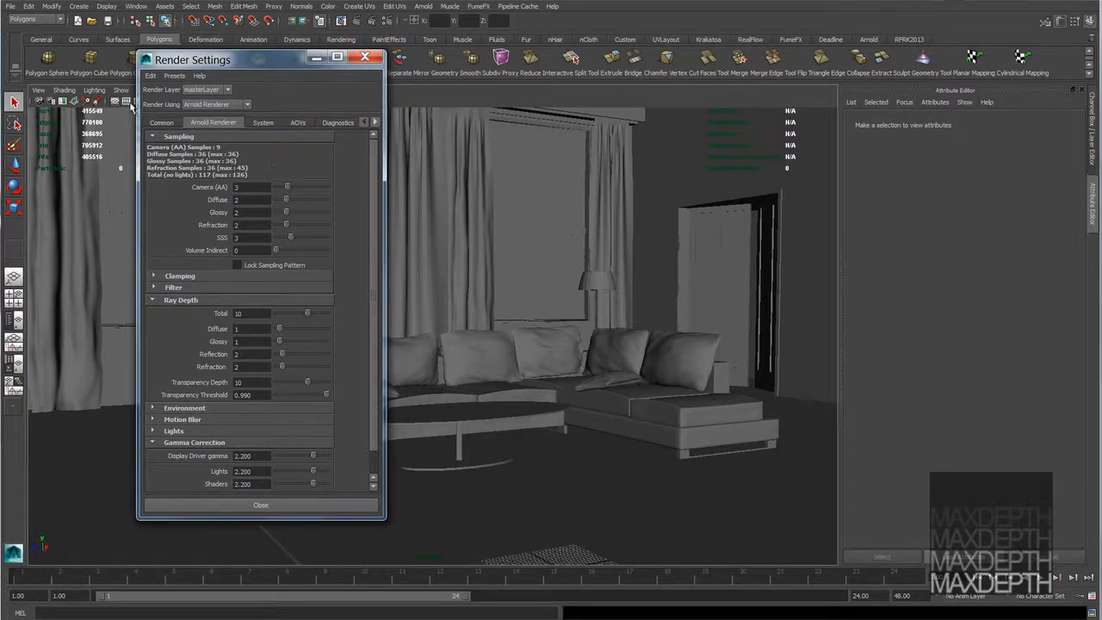
- Review the Common output settings and the Arnold Renderer sampling and ray depth settings
{"action": "left_click", "coordinate": [168, 124]}
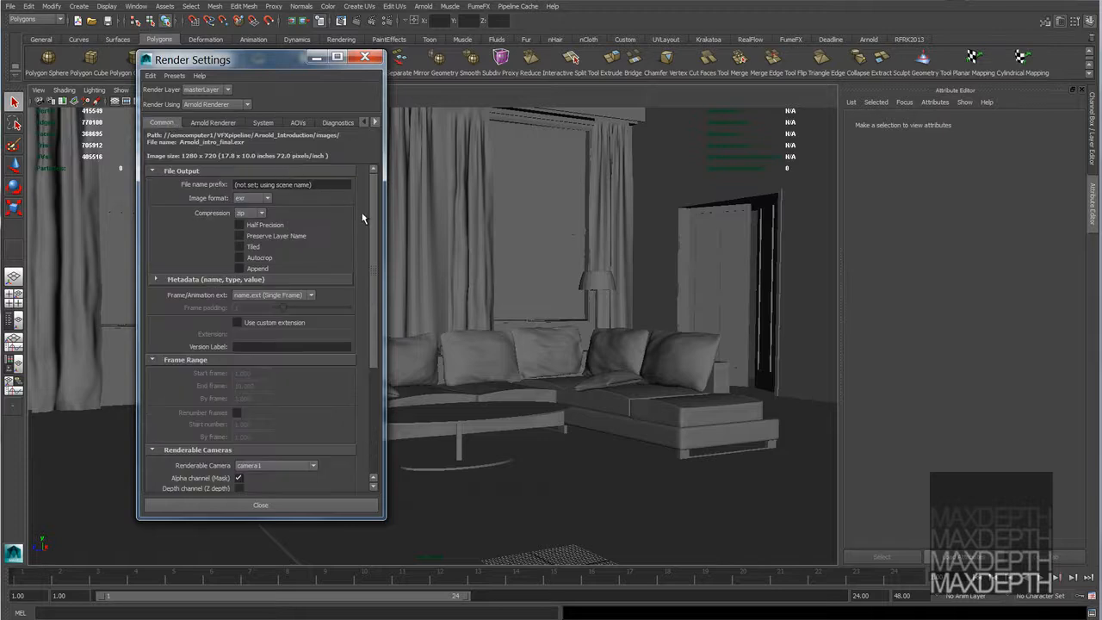
{"action": "left_click_drag", "start_coordinate": [373, 207], "coordinate": [368, 322]}
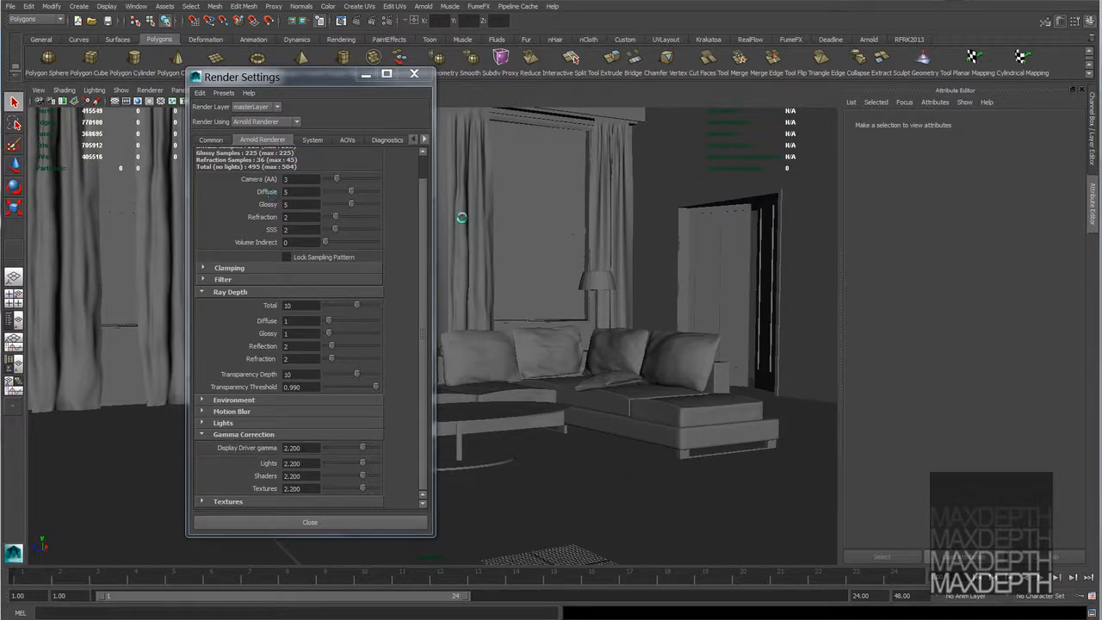
{"action": "scroll", "coordinate": [422, 200], "scroll_direction": "up", "scroll_amount": 1}
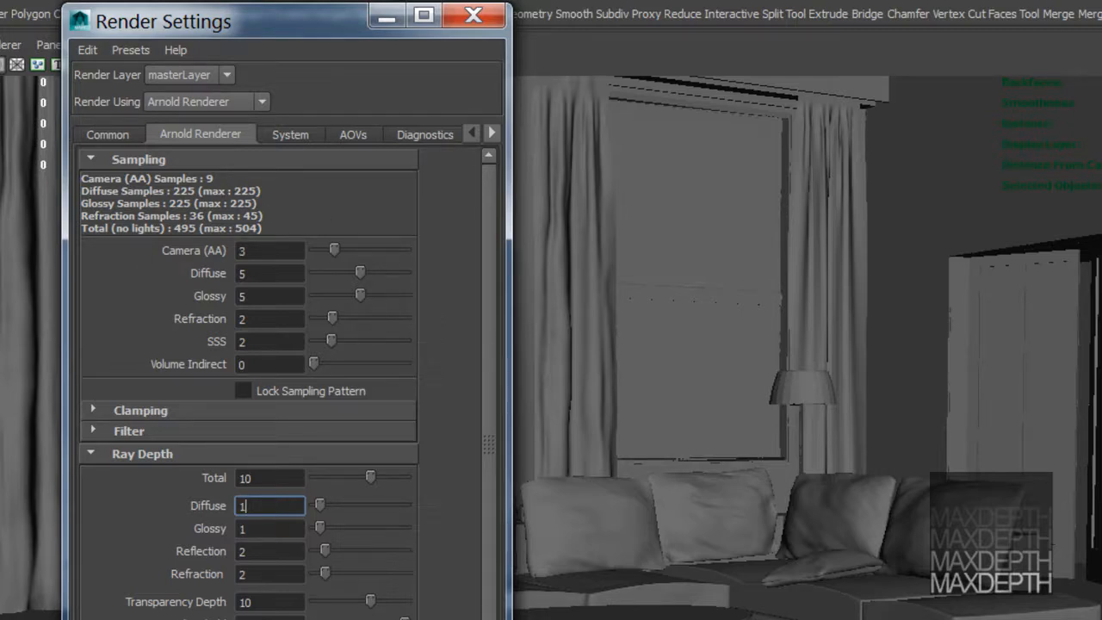
- Switch to Calculator, compute 3 squared times 5 squared to check the diffuse sample count, and minimize it
{"action": "key", "text": "Return"}
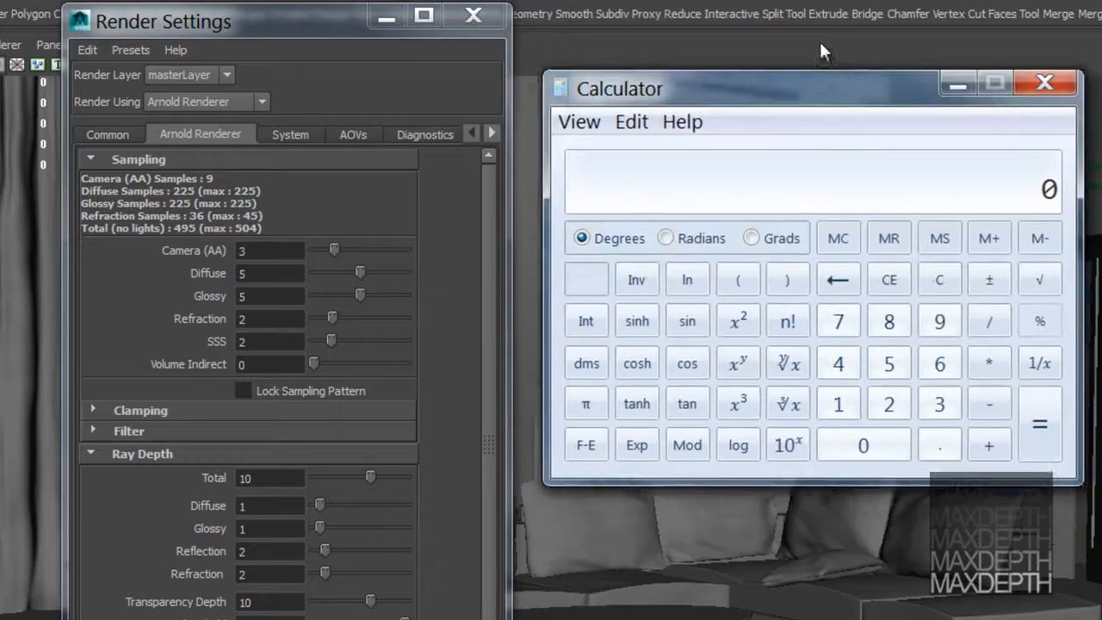
{"action": "left_click_drag", "start_coordinate": [818, 38], "coordinate": [814, 14]}
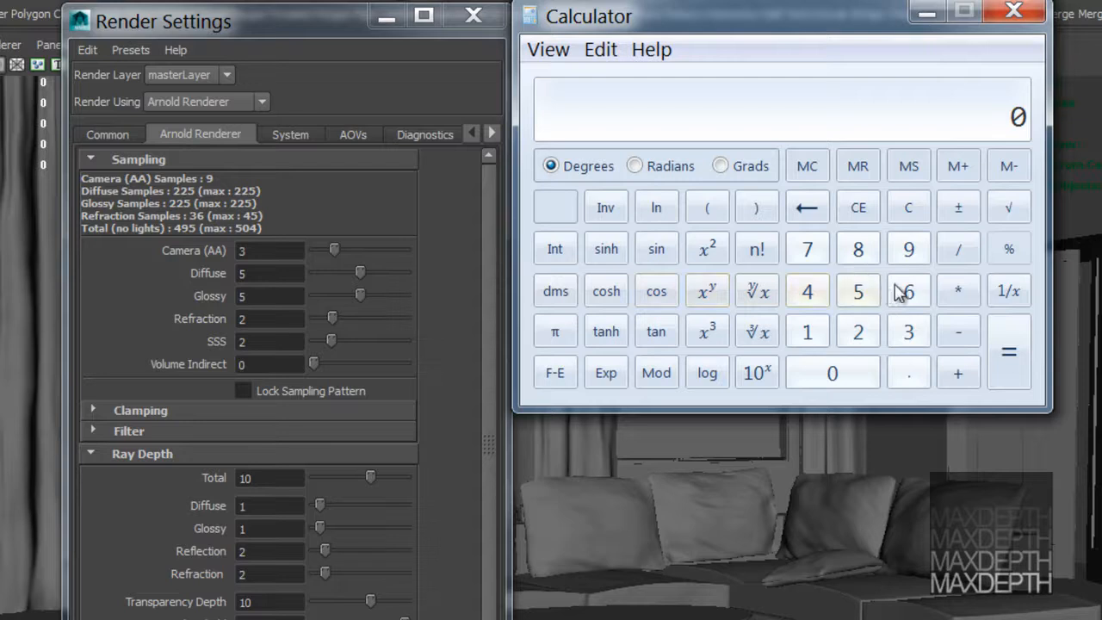
{"action": "left_click", "coordinate": [911, 330]}
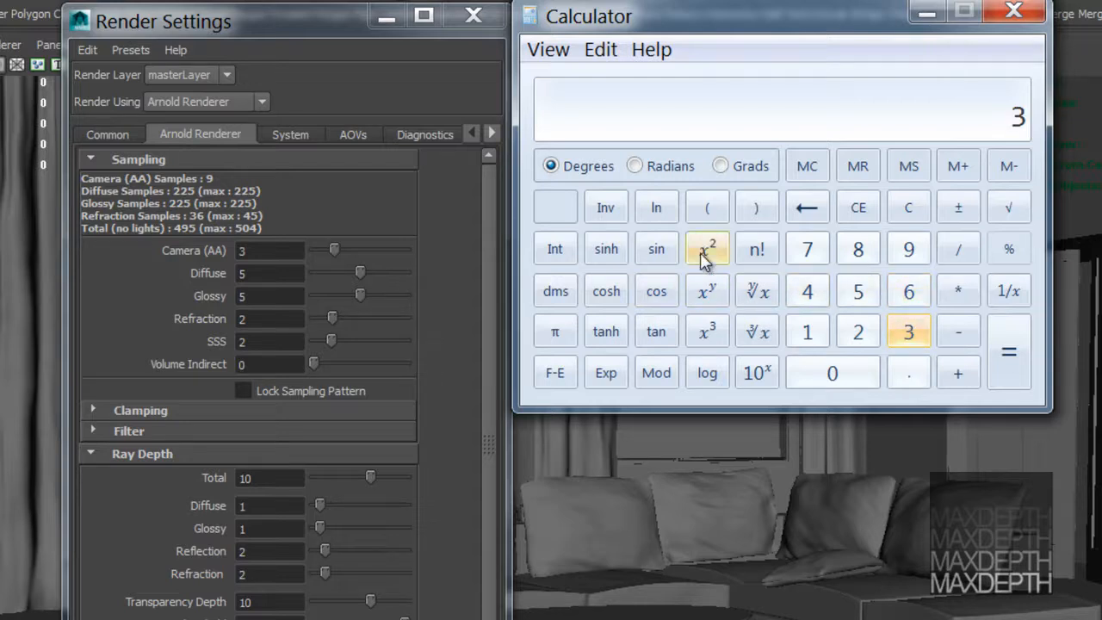
{"action": "left_click", "coordinate": [706, 255]}
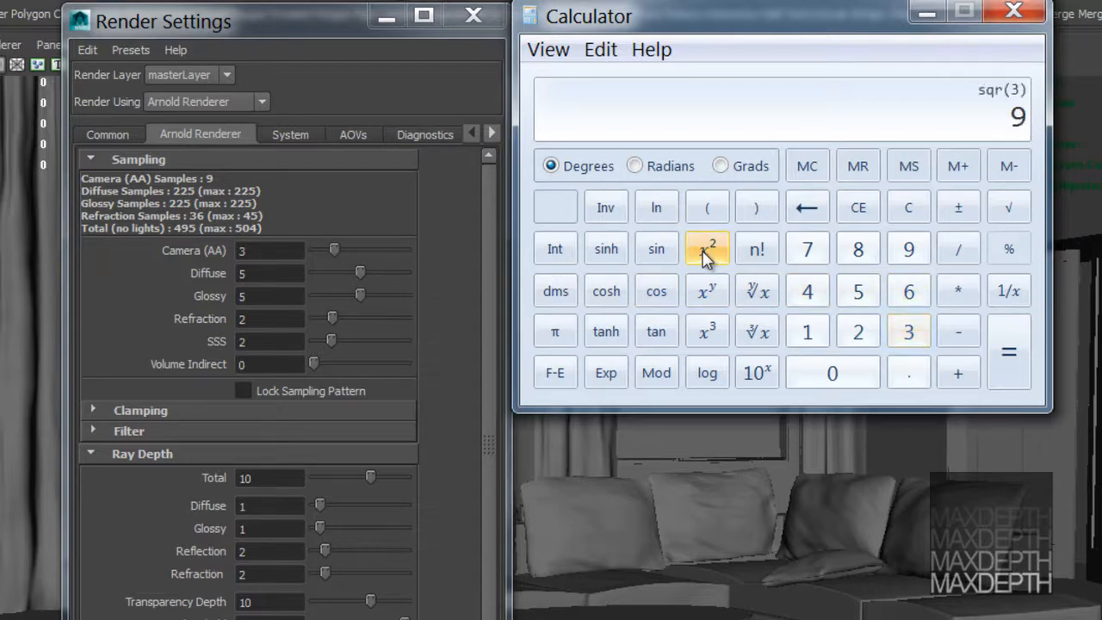
{"action": "left_click", "coordinate": [958, 293]}
{"action": "left_click", "coordinate": [856, 293]}
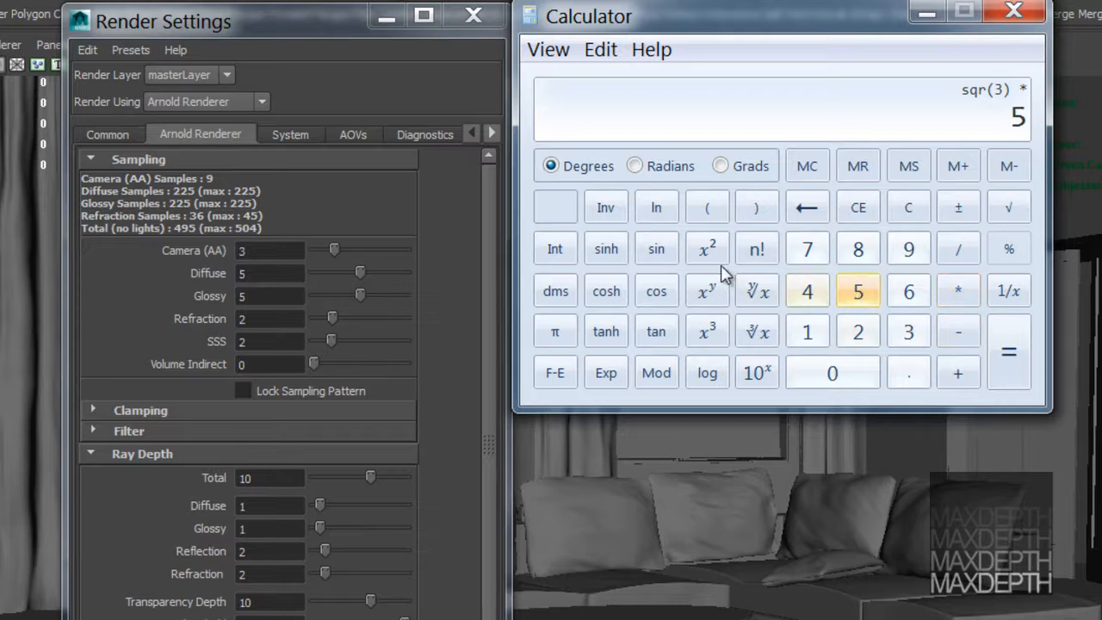
{"action": "left_click", "coordinate": [706, 250]}
{"action": "left_click", "coordinate": [1005, 361]}
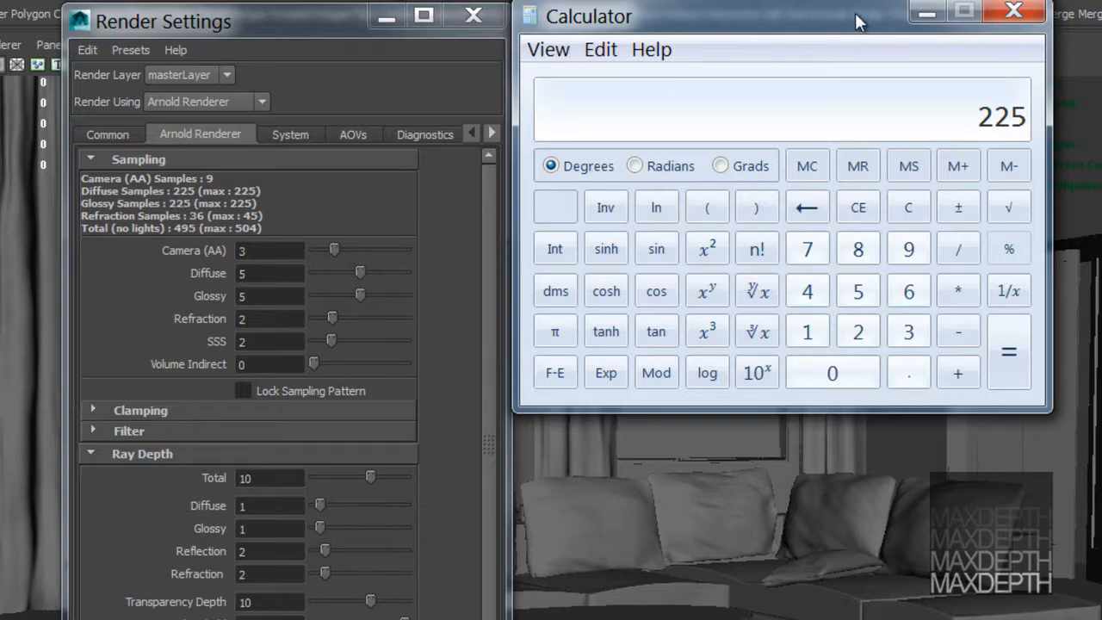
{"action": "left_click", "coordinate": [927, 12]}
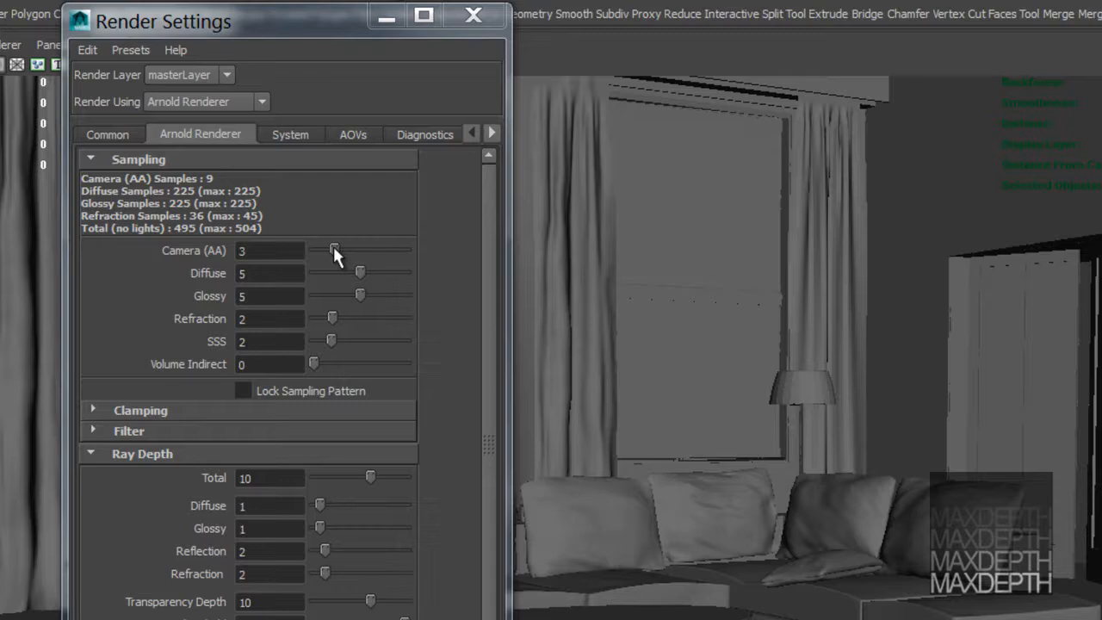
- Try Camera (AA) samples of 8 with the Diffuse and Glossy samples both at 2
{"action": "left_click_drag", "start_coordinate": [334, 250], "coordinate": [389, 249]}
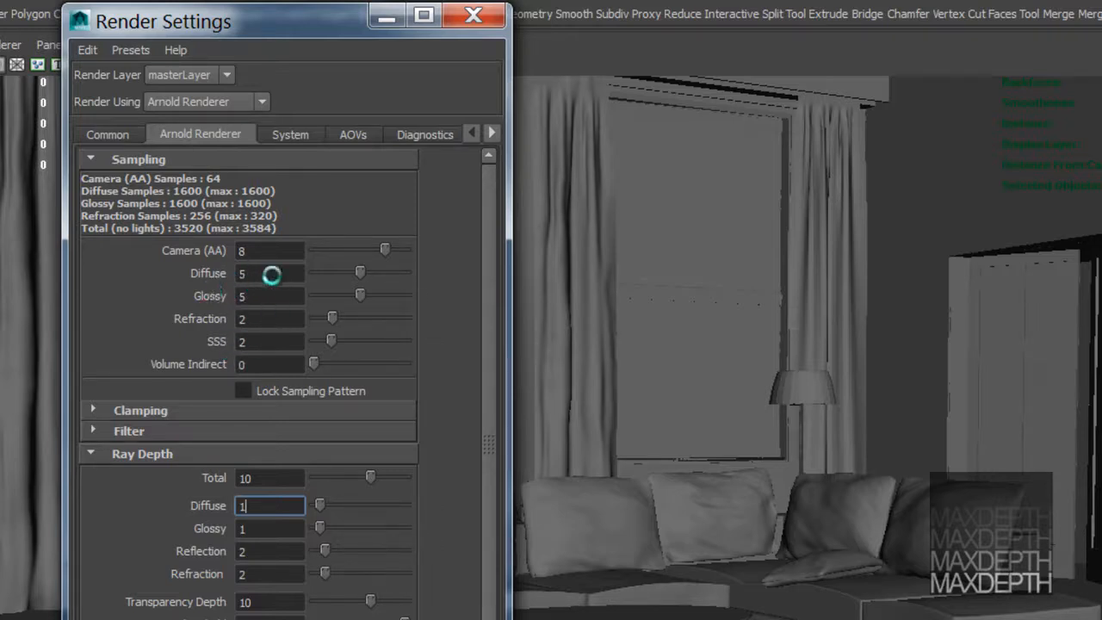
{"action": "left_click_drag", "start_coordinate": [388, 246], "coordinate": [330, 249]}
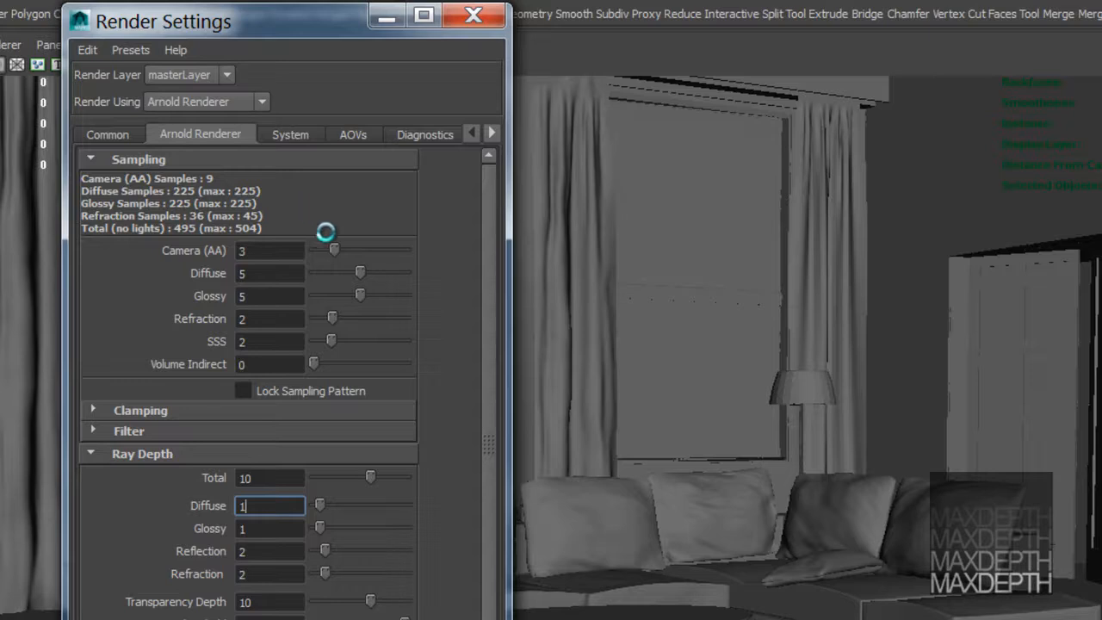
{"action": "left_click_drag", "start_coordinate": [341, 248], "coordinate": [387, 247]}
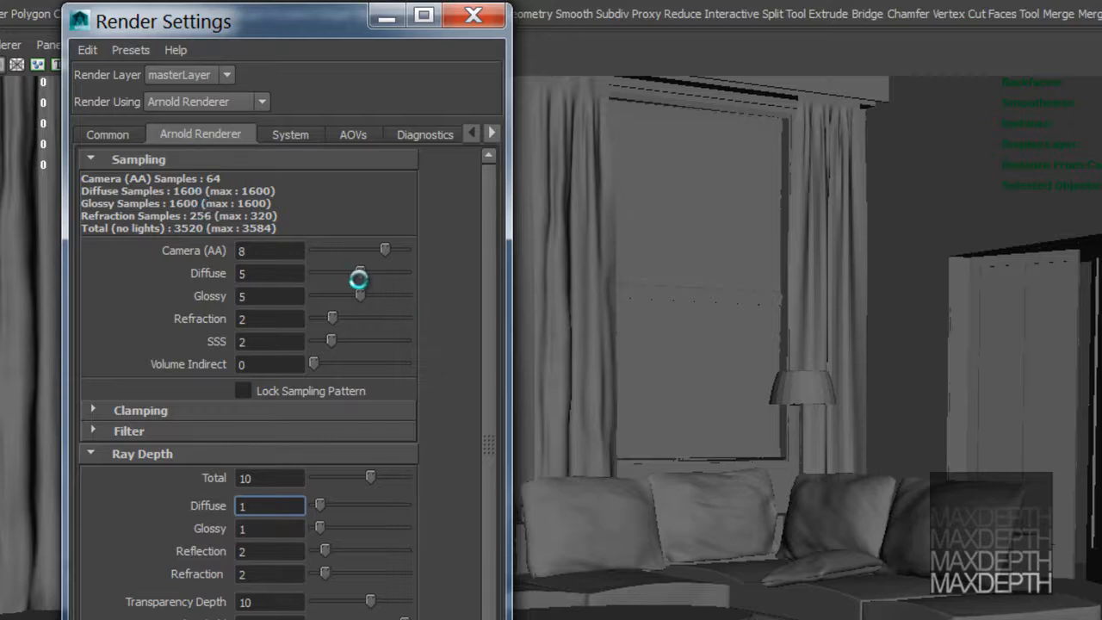
{"action": "left_click_drag", "start_coordinate": [356, 273], "coordinate": [336, 273]}
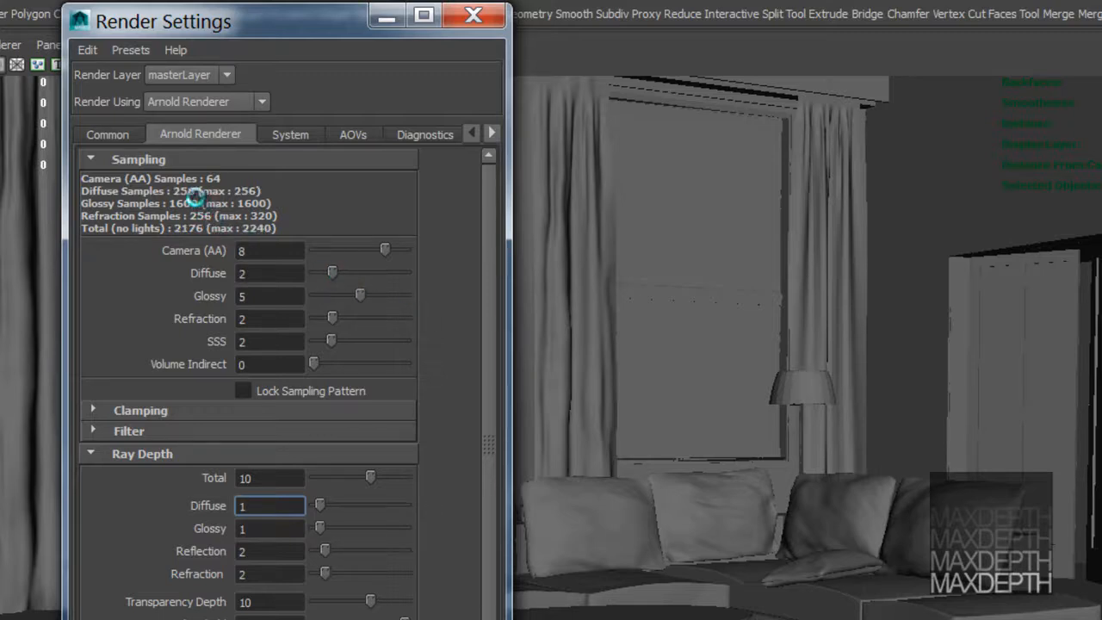
{"action": "left_click_drag", "start_coordinate": [365, 297], "coordinate": [333, 296]}
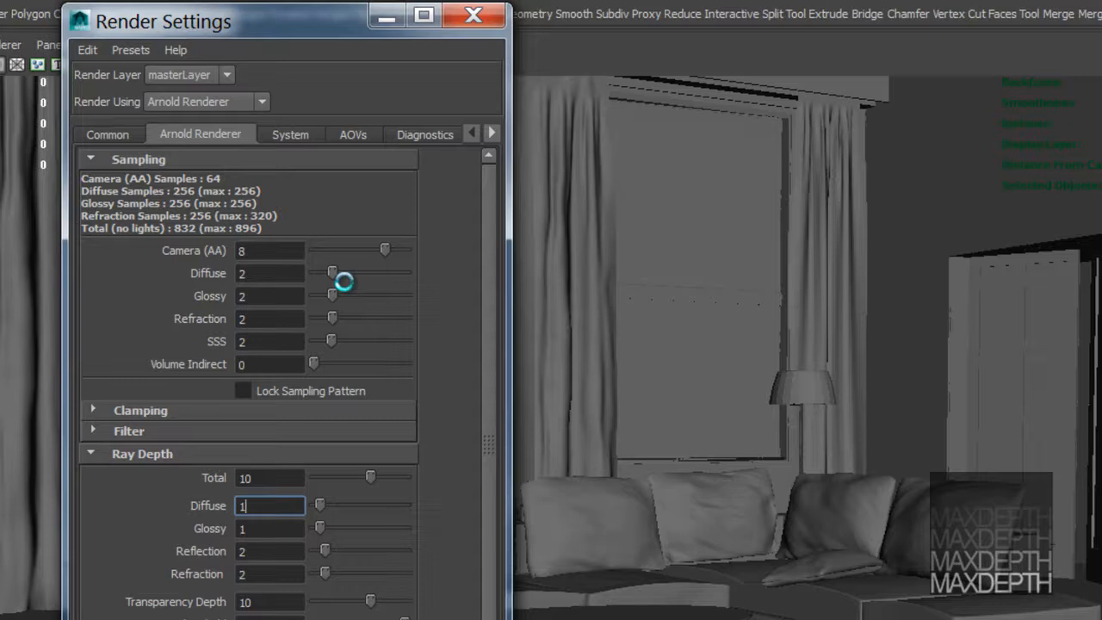
{"action": "left_click_drag", "start_coordinate": [332, 272], "coordinate": [323, 272]}
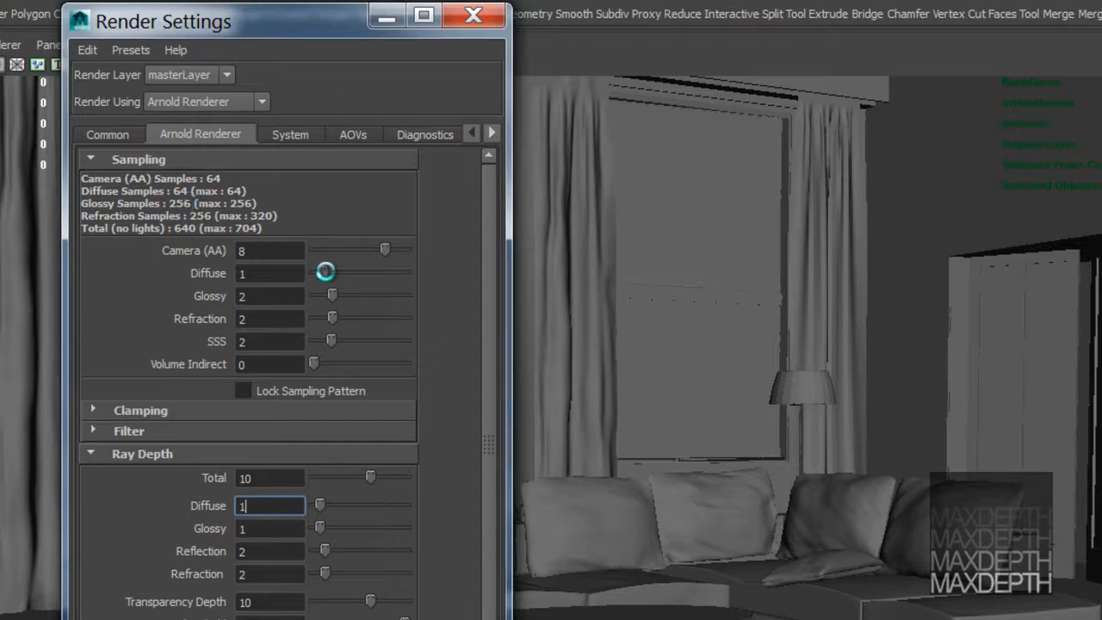
{"action": "left_click_drag", "start_coordinate": [326, 272], "coordinate": [332, 272]}
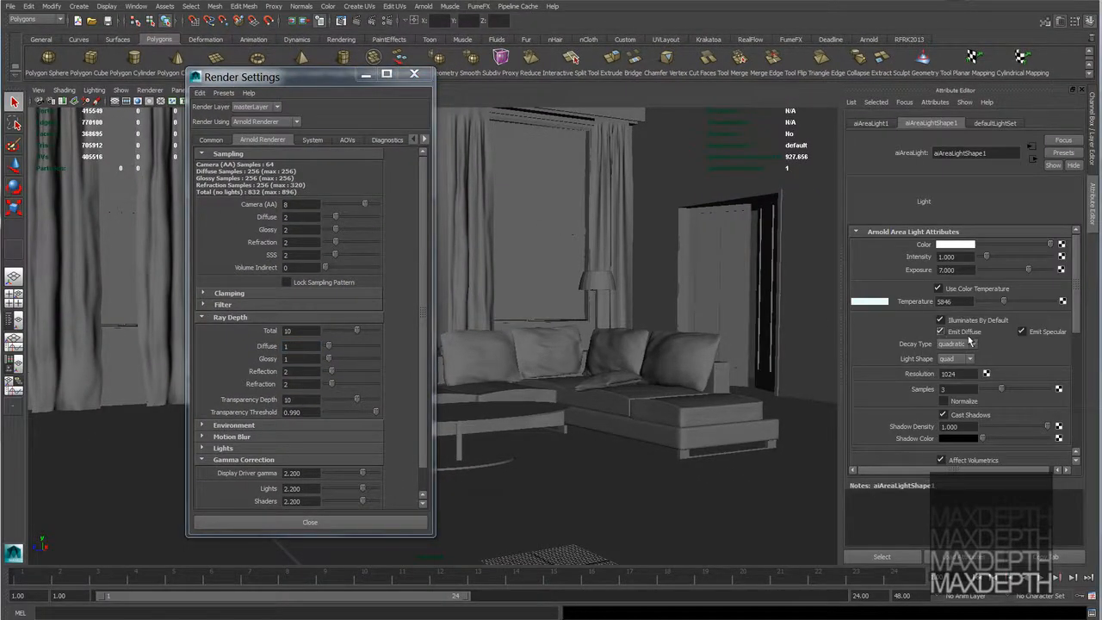
- Set the area light's samples to 2 and the Camera (AA) samples to 3
{"action": "scroll", "coordinate": [970, 342], "scroll_direction": "down", "scroll_amount": 3}
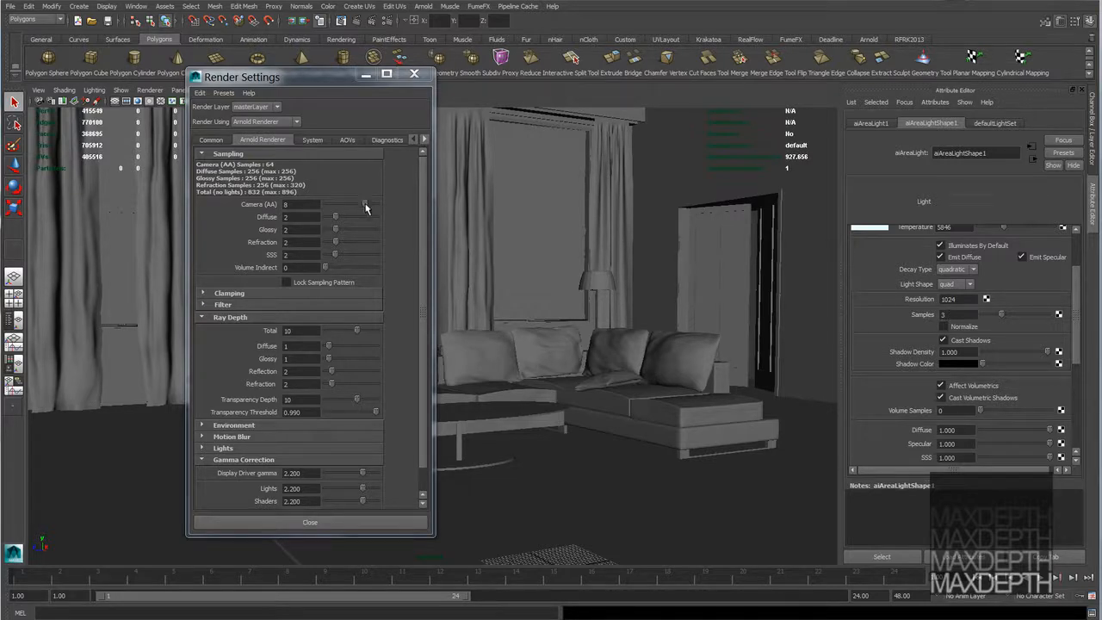
{"action": "left_click_drag", "start_coordinate": [365, 207], "coordinate": [311, 204]}
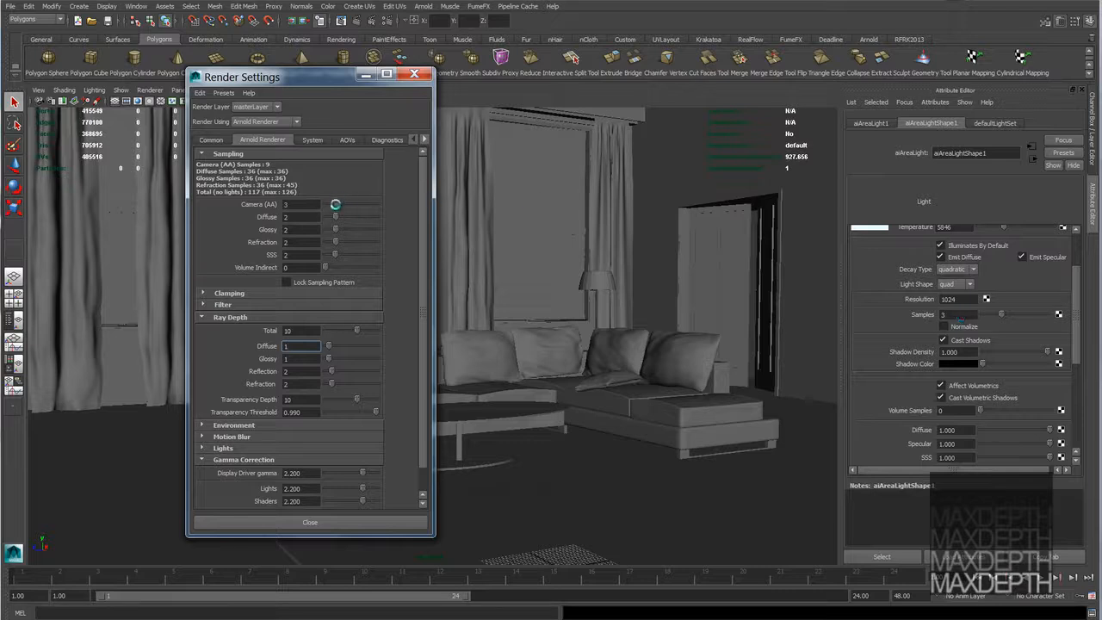
{"action": "left_click_drag", "start_coordinate": [336, 204], "coordinate": [365, 204]}
{"action": "left_click_drag", "start_coordinate": [1000, 313], "coordinate": [994, 314]}
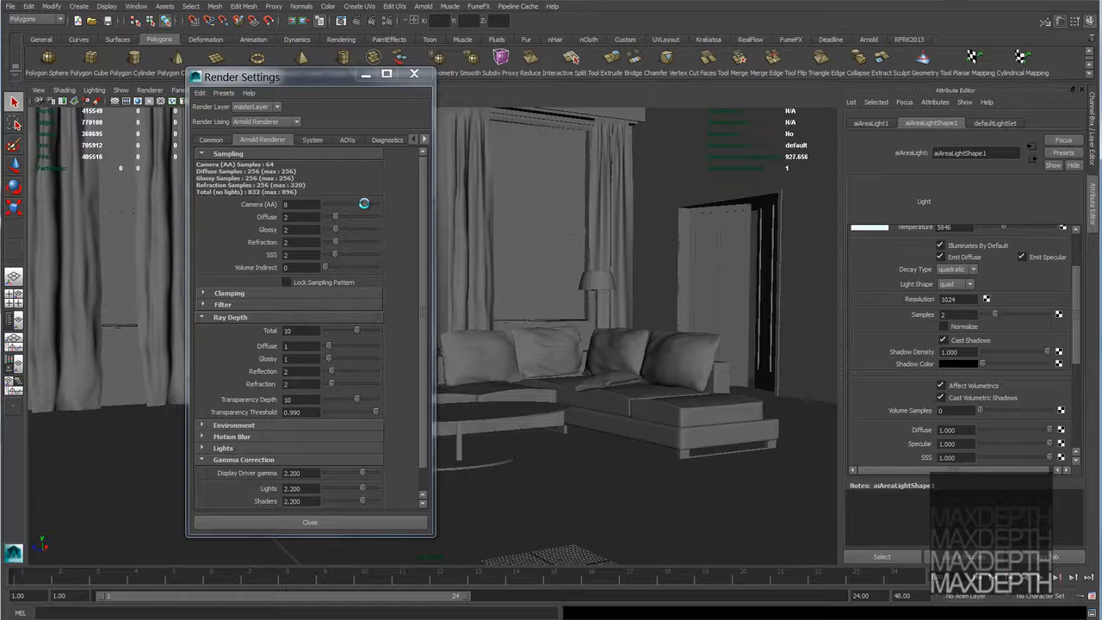
{"action": "left_click_drag", "start_coordinate": [364, 203], "coordinate": [344, 204]}
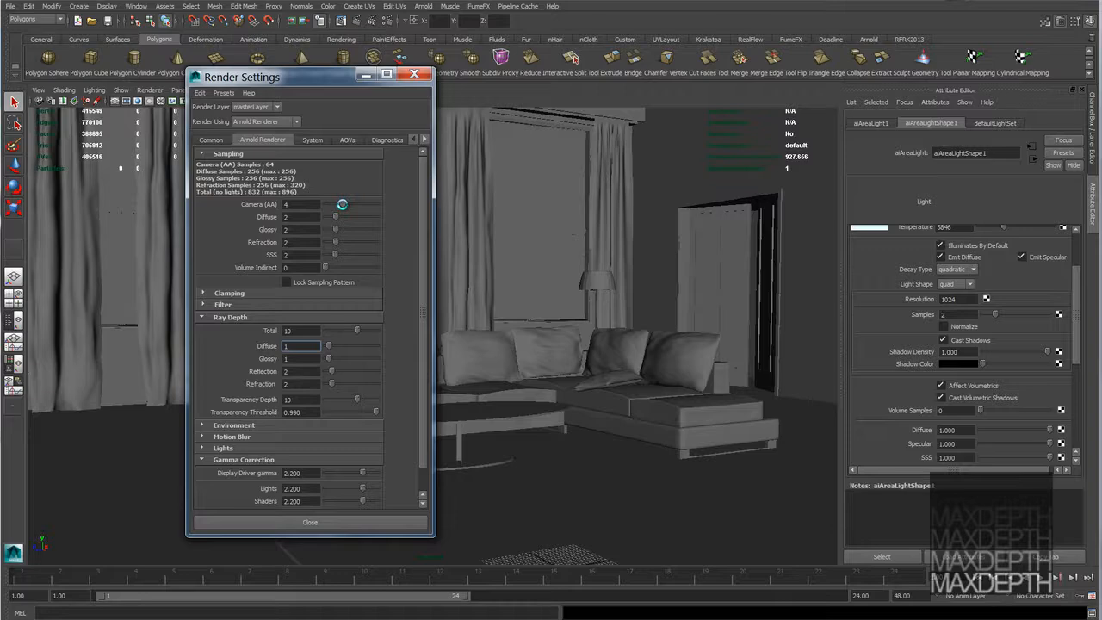
{"action": "left_click_drag", "start_coordinate": [342, 204], "coordinate": [338, 205]}
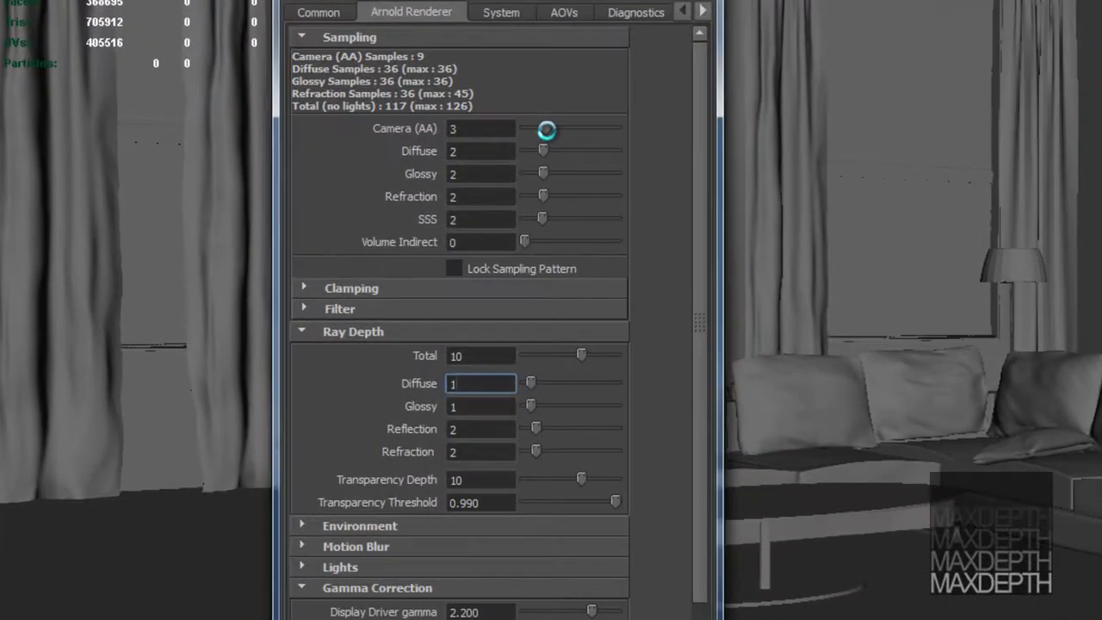
- Try Arnold sampling values of 3 for Diffuse, 8 for Glossy and 3 for Refraction
{"action": "left_click_drag", "start_coordinate": [545, 150], "coordinate": [597, 148]}
{"action": "left_click_drag", "start_coordinate": [543, 173], "coordinate": [588, 151]}
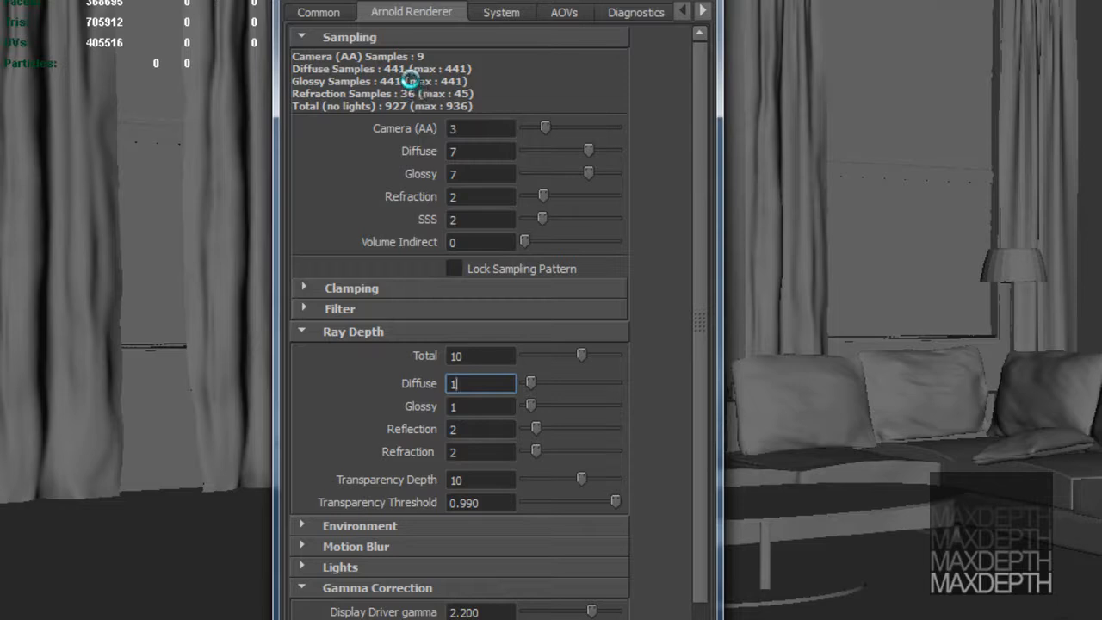
{"action": "mouse_move", "coordinate": [543, 196]}
{"action": "left_mouse_down"}
{"action": "mouse_move", "coordinate": [545, 219]}
{"action": "mouse_move", "coordinate": [555, 196]}
{"action": "left_mouse_up"}
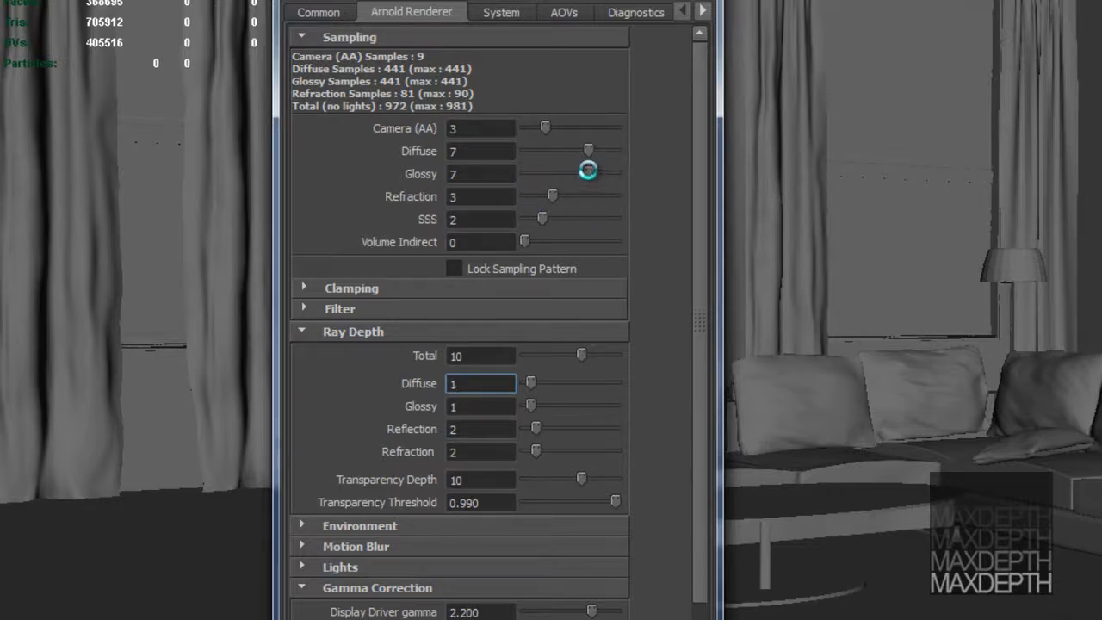
{"action": "left_click_drag", "start_coordinate": [585, 152], "coordinate": [553, 152]}
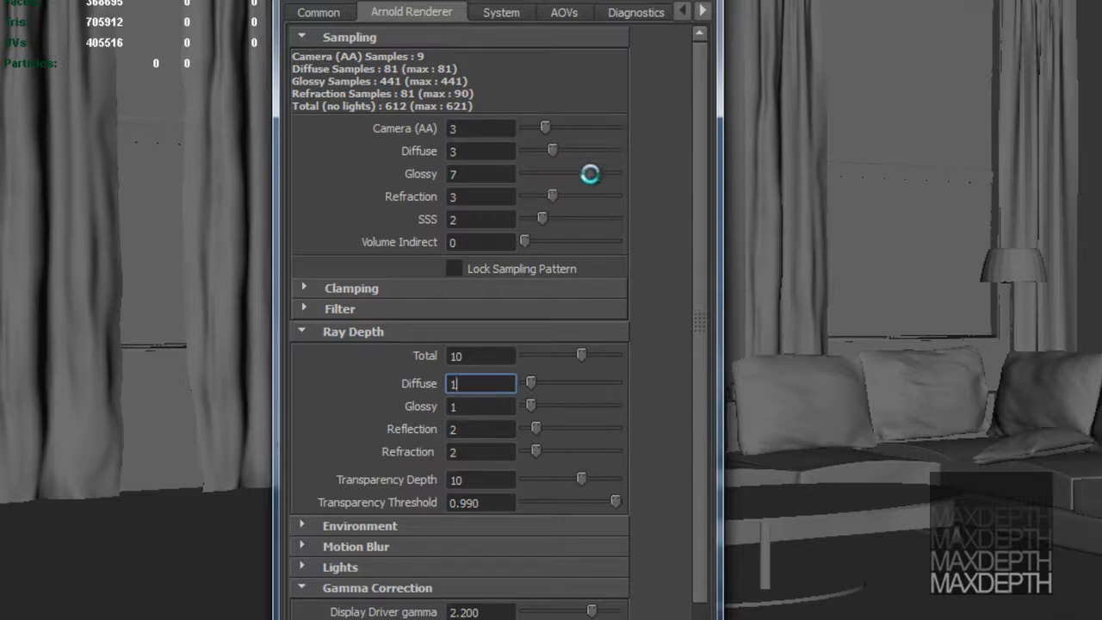
{"action": "left_click_drag", "start_coordinate": [589, 174], "coordinate": [597, 171]}
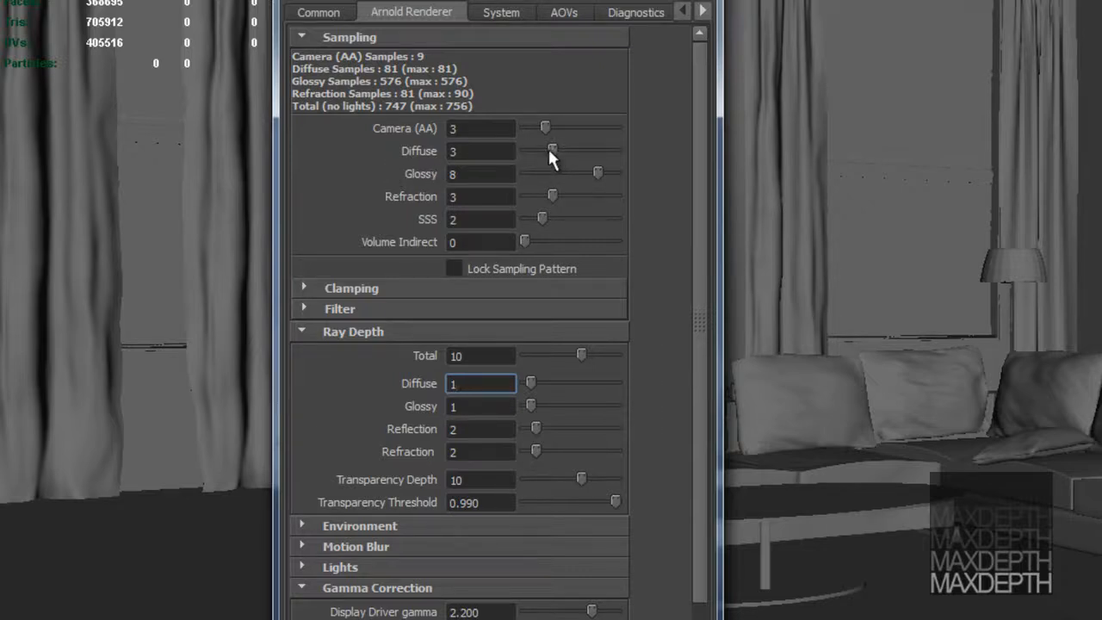
- Set the Camera (AA) samples to 2 and the Diffuse, Glossy and Refraction samples to 1
{"action": "left_click_drag", "start_coordinate": [549, 148], "coordinate": [534, 150]}
{"action": "left_click_drag", "start_coordinate": [597, 173], "coordinate": [542, 195]}
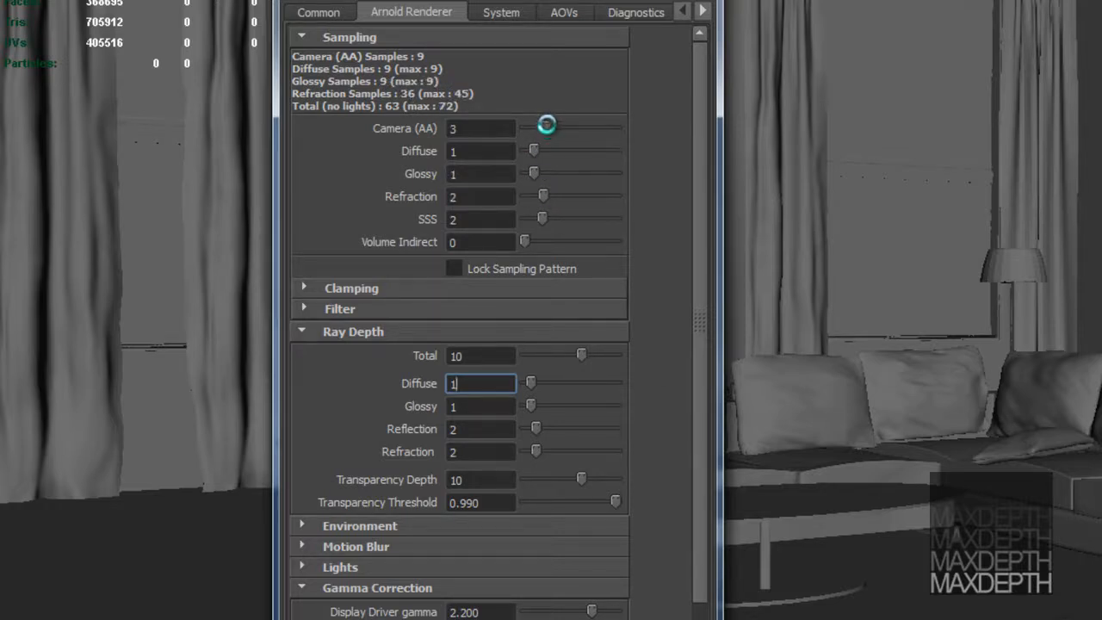
{"action": "left_click_drag", "start_coordinate": [543, 128], "coordinate": [538, 128]}
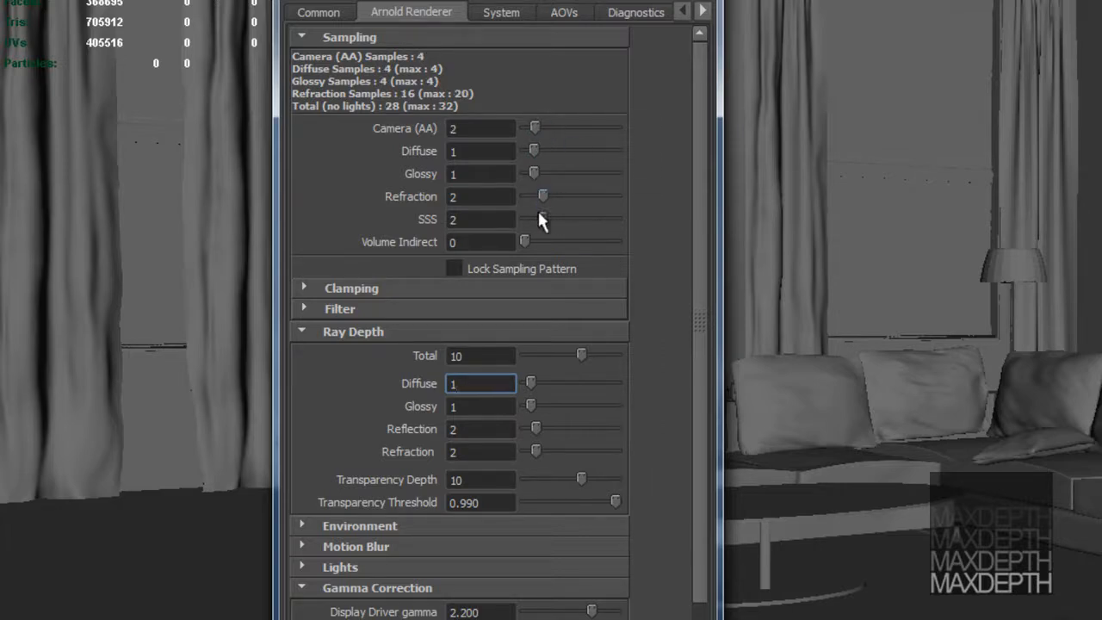
{"action": "left_click_drag", "start_coordinate": [543, 196], "coordinate": [534, 196]}
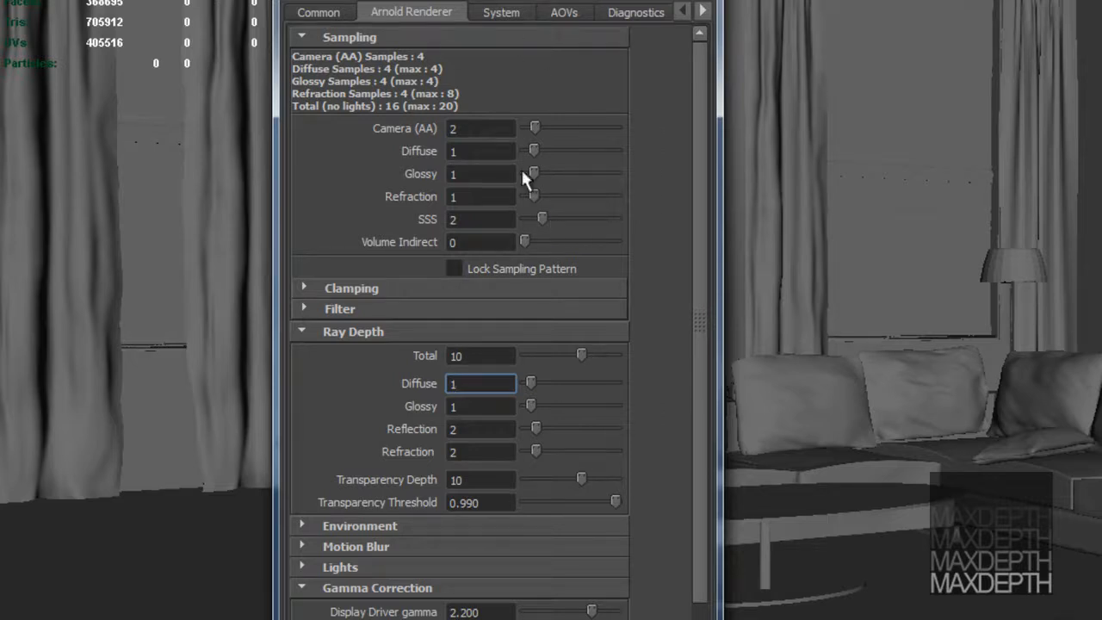
- Examine the shader choices available for the Background and Atmosphere slots in the Environment settings
{"action": "scroll", "coordinate": [392, 195], "scroll_direction": "down", "scroll_amount": 2}
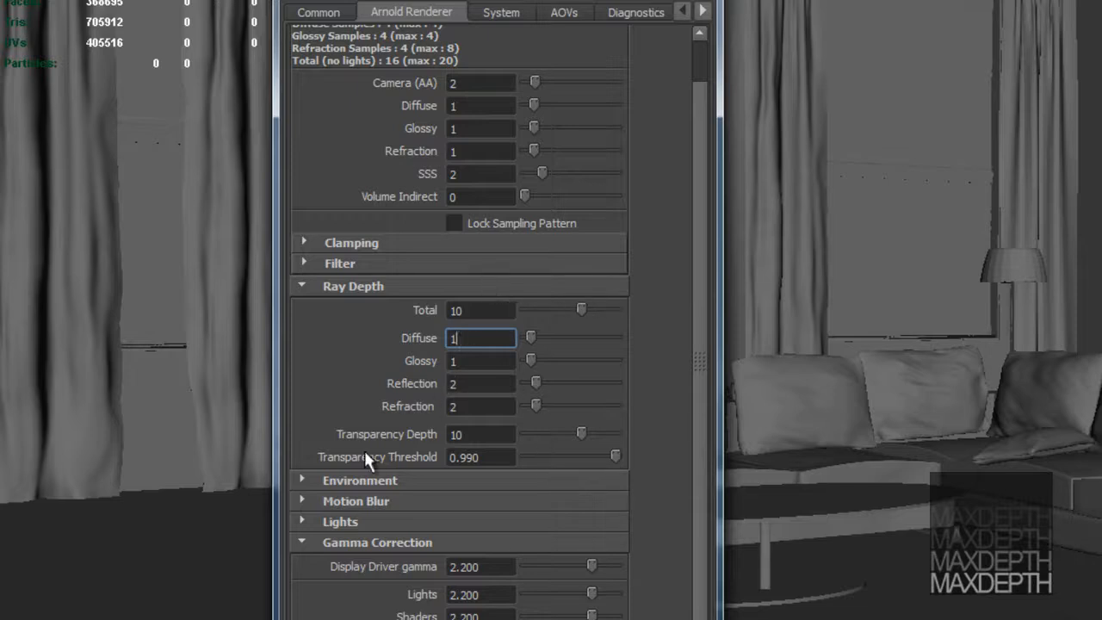
{"action": "left_click", "coordinate": [321, 478]}
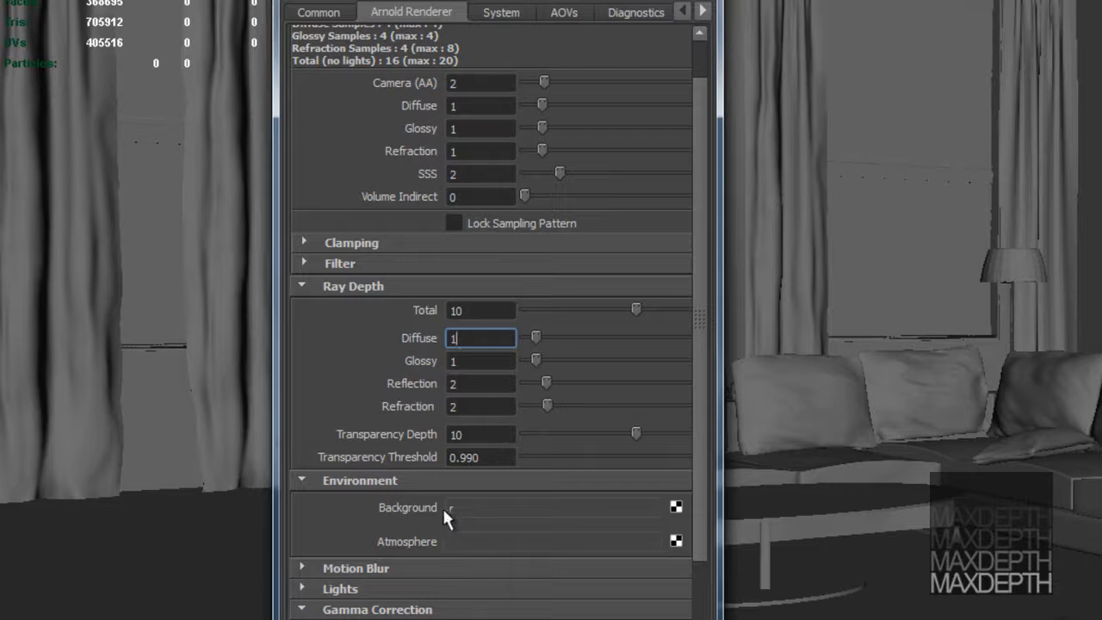
{"action": "left_click", "coordinate": [507, 508]}
{"action": "left_click", "coordinate": [676, 507]}
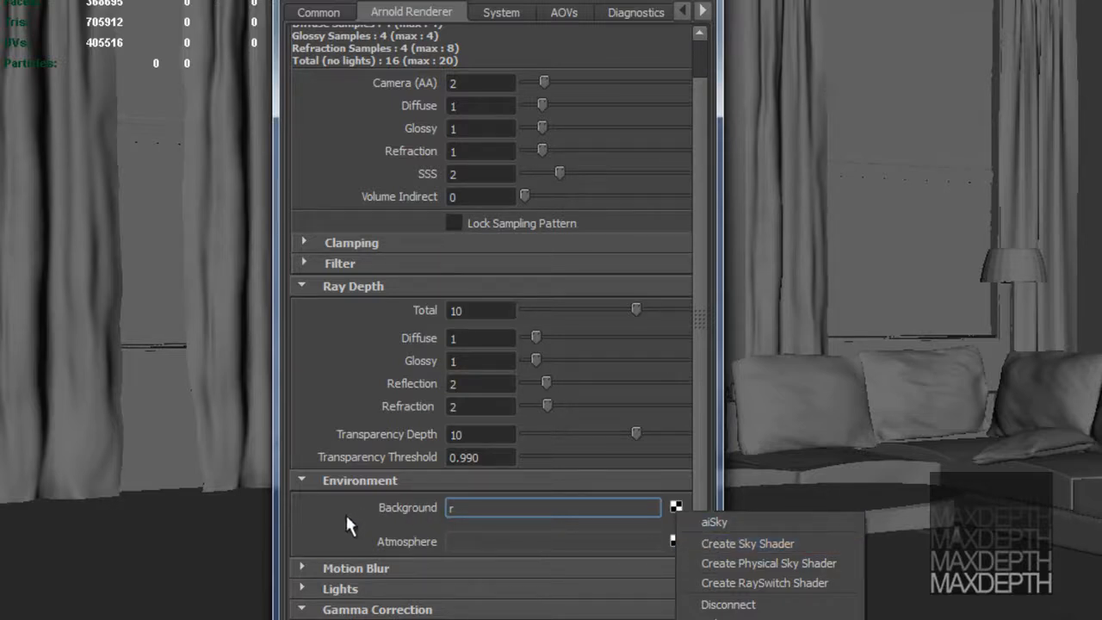
{"action": "left_click", "coordinate": [346, 516]}
{"action": "right_click", "coordinate": [677, 538]}
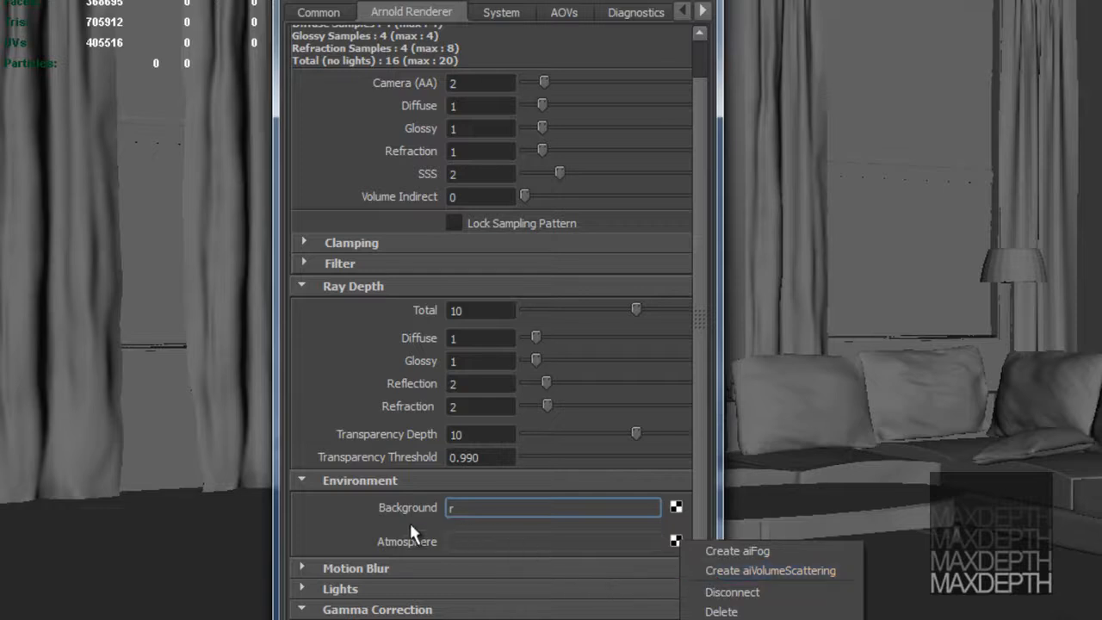
{"action": "left_click", "coordinate": [351, 521]}
- Look over the Motion Blur and Lights sections of the Arnold render settings, collapsing each again
{"action": "scroll", "coordinate": [351, 523], "scroll_direction": "down", "scroll_amount": 2}
{"action": "left_click", "coordinate": [327, 481]}
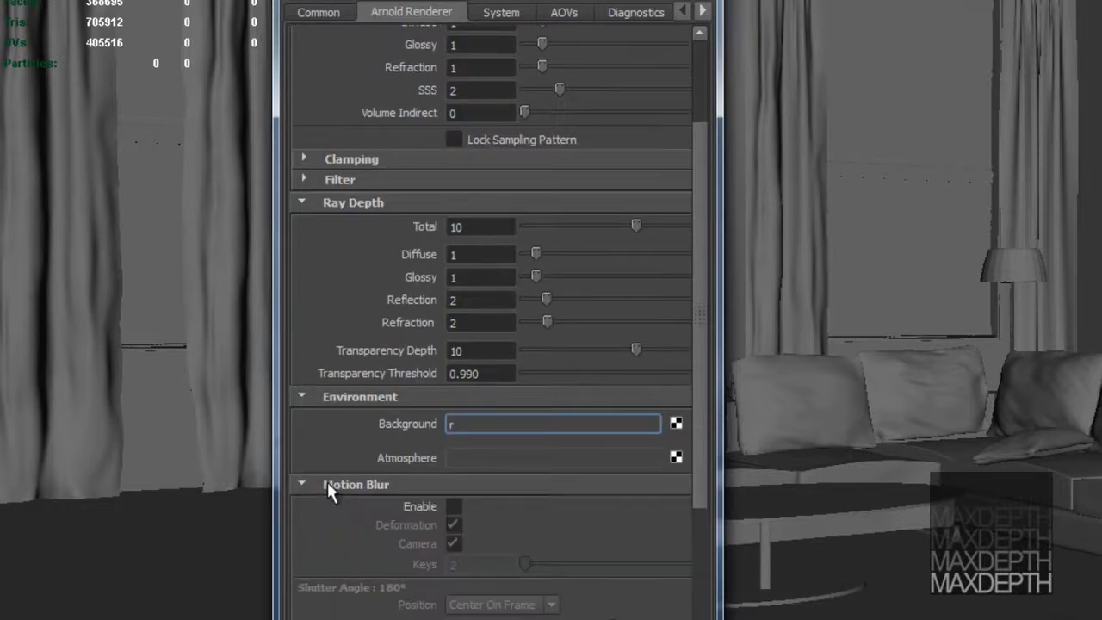
{"action": "left_click", "coordinate": [327, 481]}
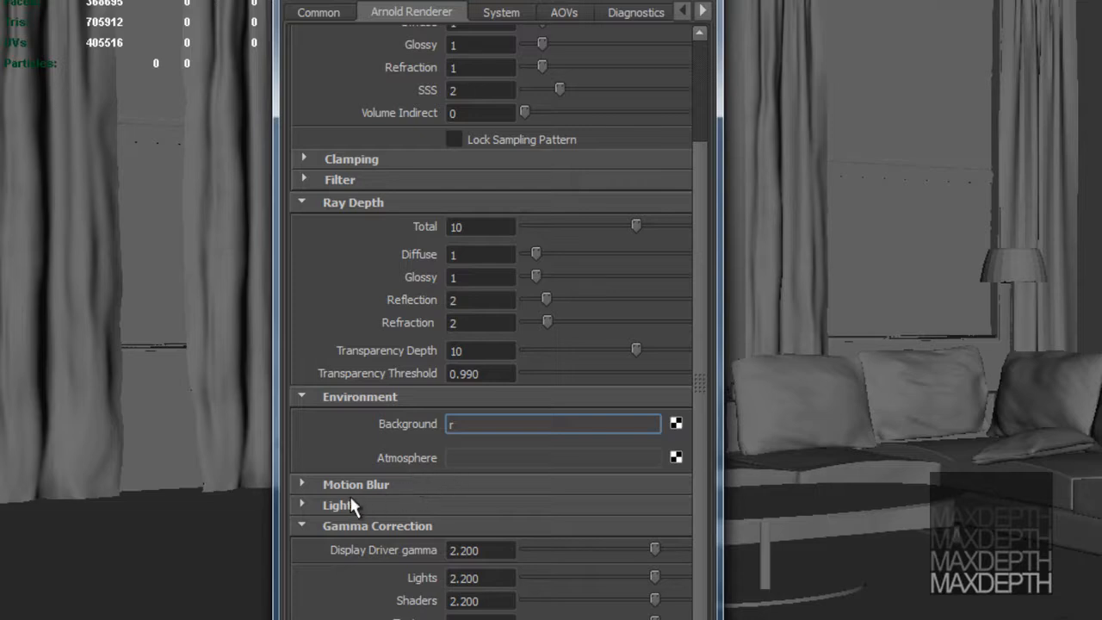
{"action": "left_click", "coordinate": [327, 500]}
{"action": "left_click", "coordinate": [327, 500]}
{"action": "left_click_drag", "start_coordinate": [482, 1], "coordinate": [195, 34]}
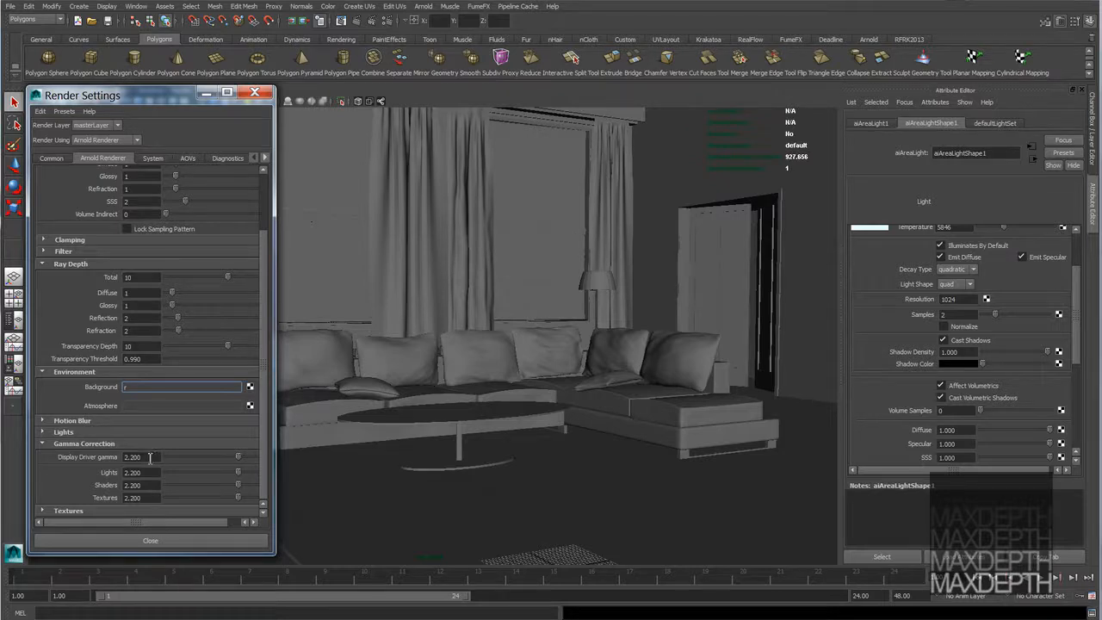
- Try a Display Driver gamma of 1 and render the current frame
{"action": "left_click", "coordinate": [148, 457]}
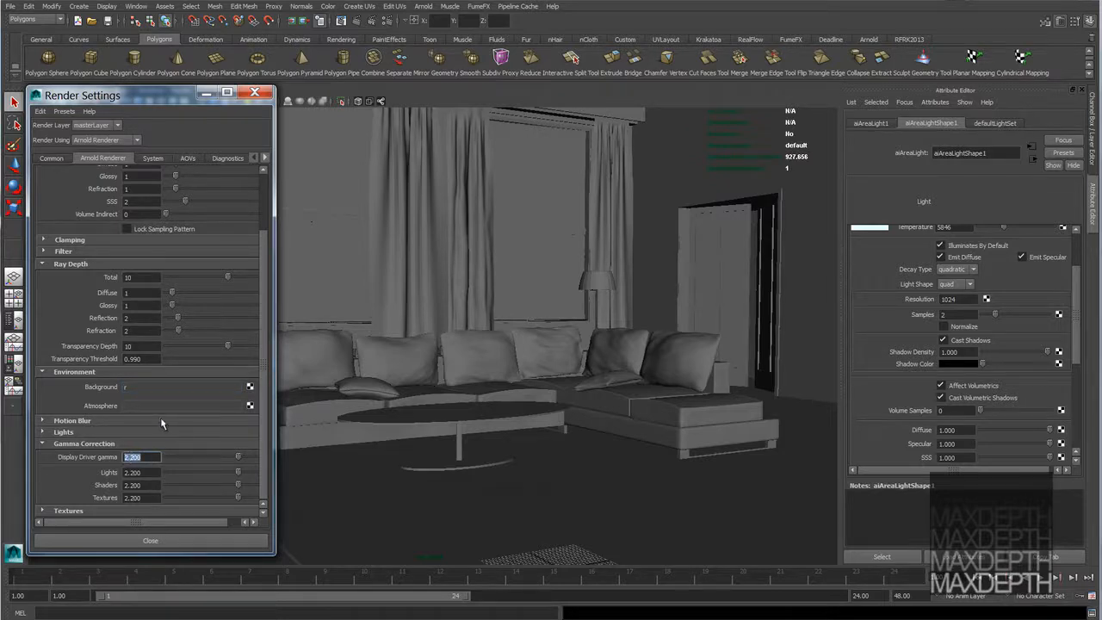
{"action": "type", "text": "1"}
{"action": "key", "text": "Return"}
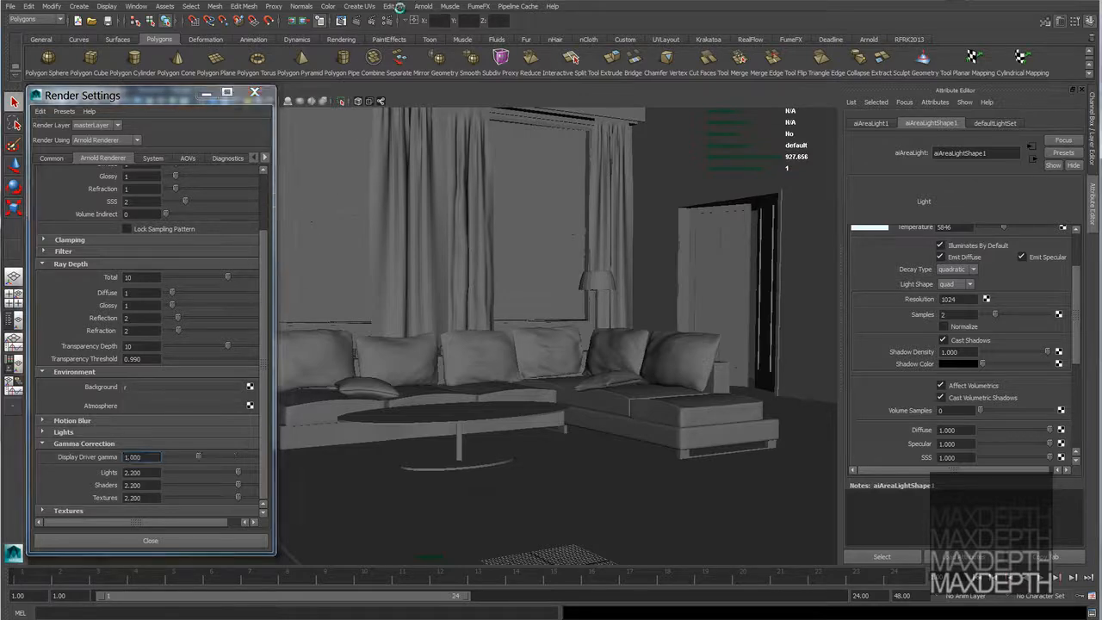
{"action": "left_click", "coordinate": [355, 22]}
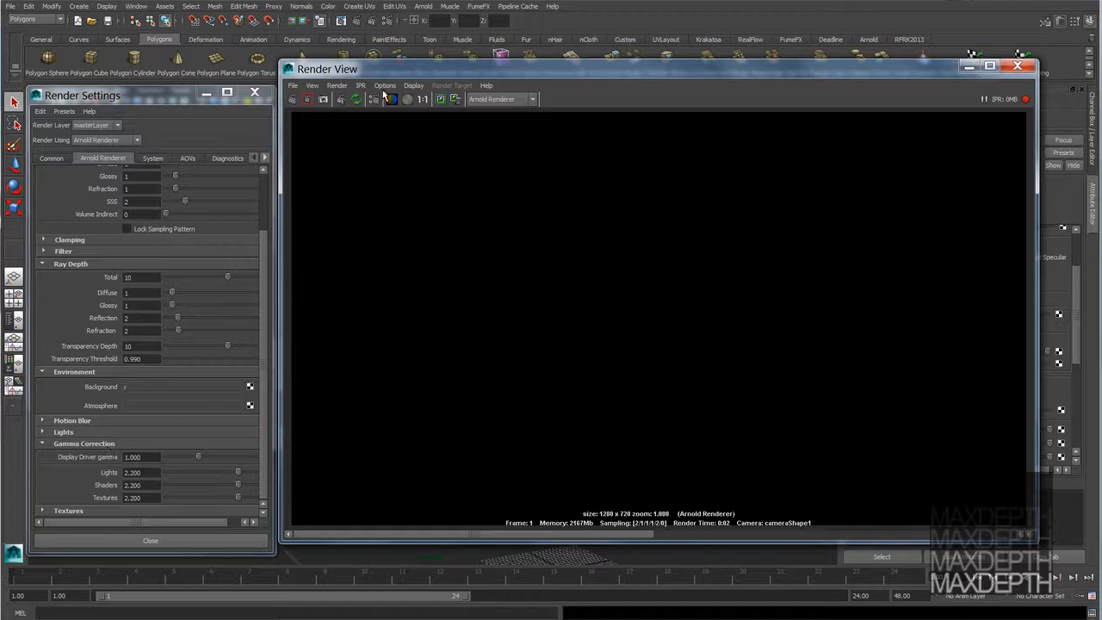
- Set the Image Color Profile to sRGB in the render view's color management settings
{"action": "left_click", "coordinate": [414, 85]}
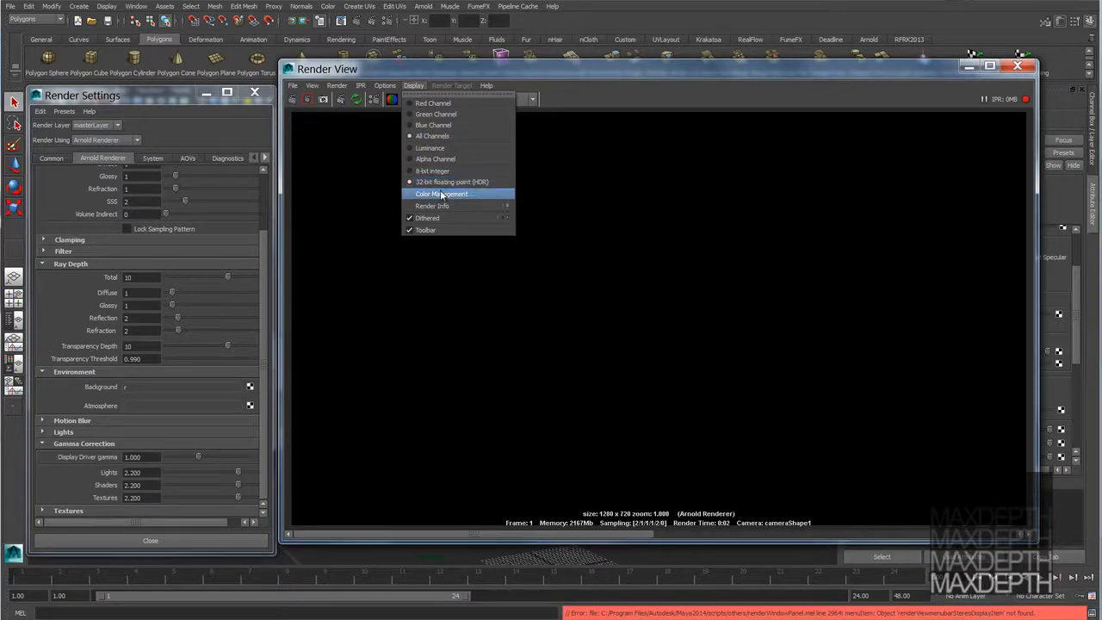
{"action": "left_click", "coordinate": [440, 194]}
{"action": "left_click_drag", "start_coordinate": [877, 69], "coordinate": [702, 69]}
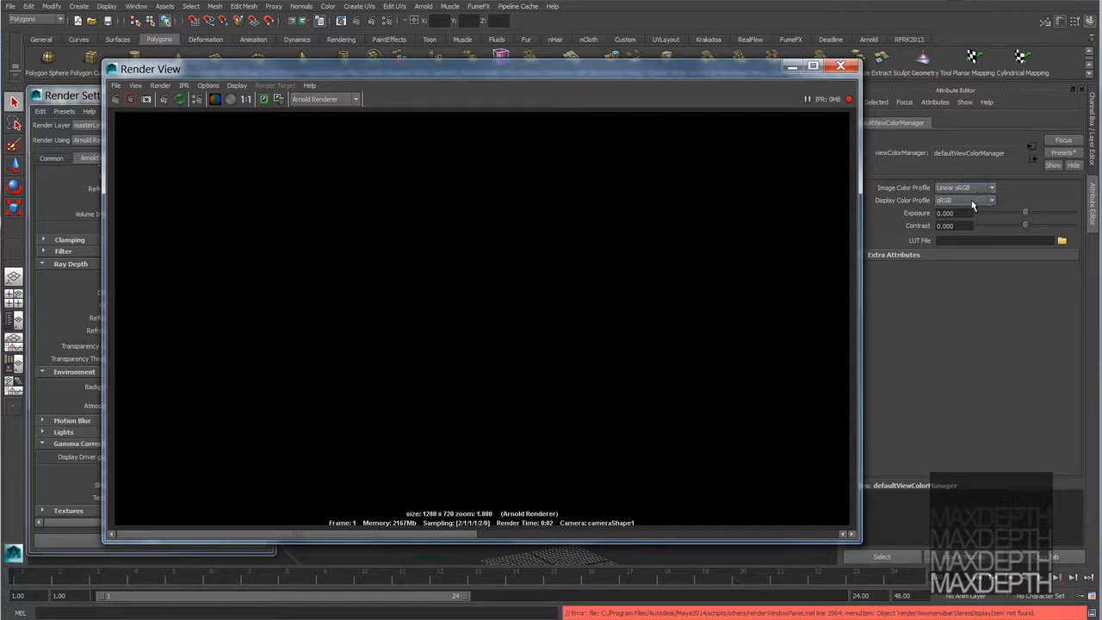
{"action": "left_click_drag", "start_coordinate": [747, 70], "coordinate": [740, 587]}
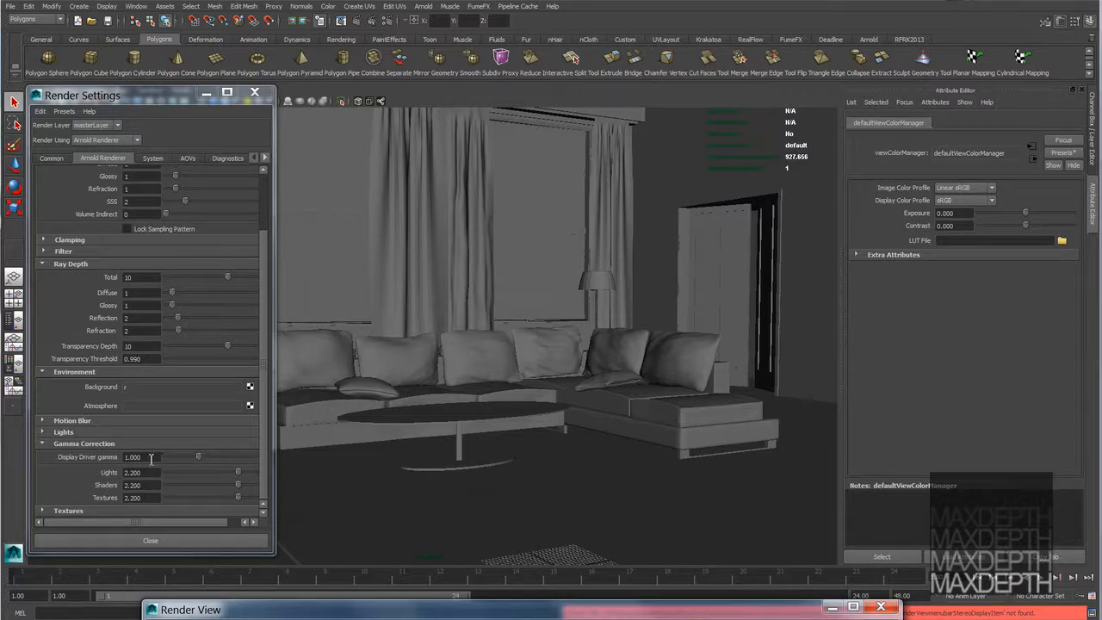
{"action": "left_click", "coordinate": [977, 191]}
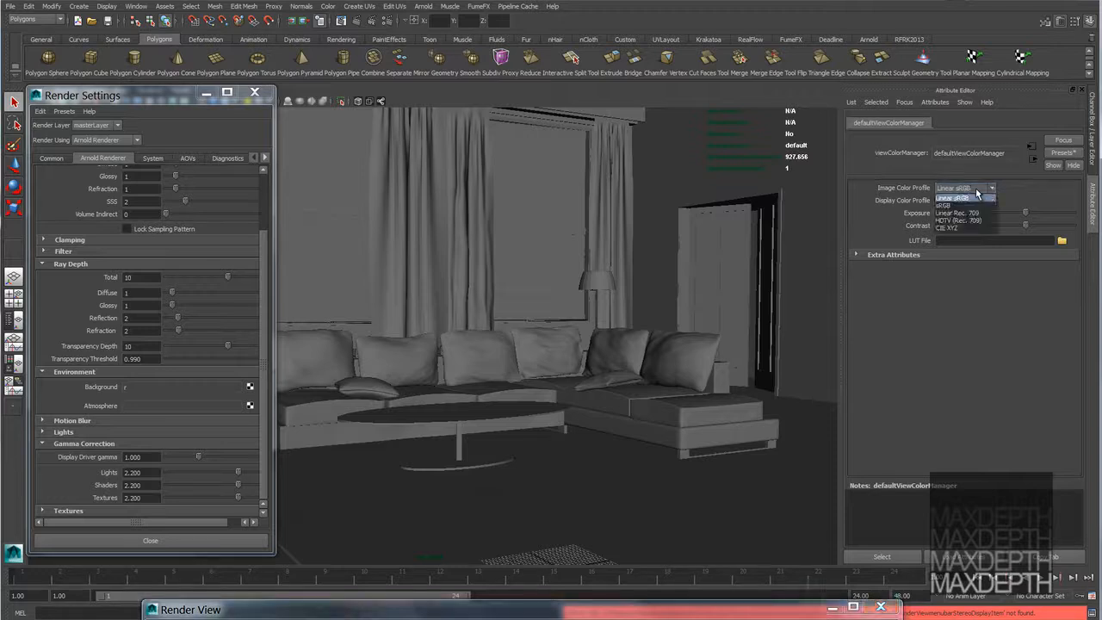
{"action": "left_click", "coordinate": [976, 206]}
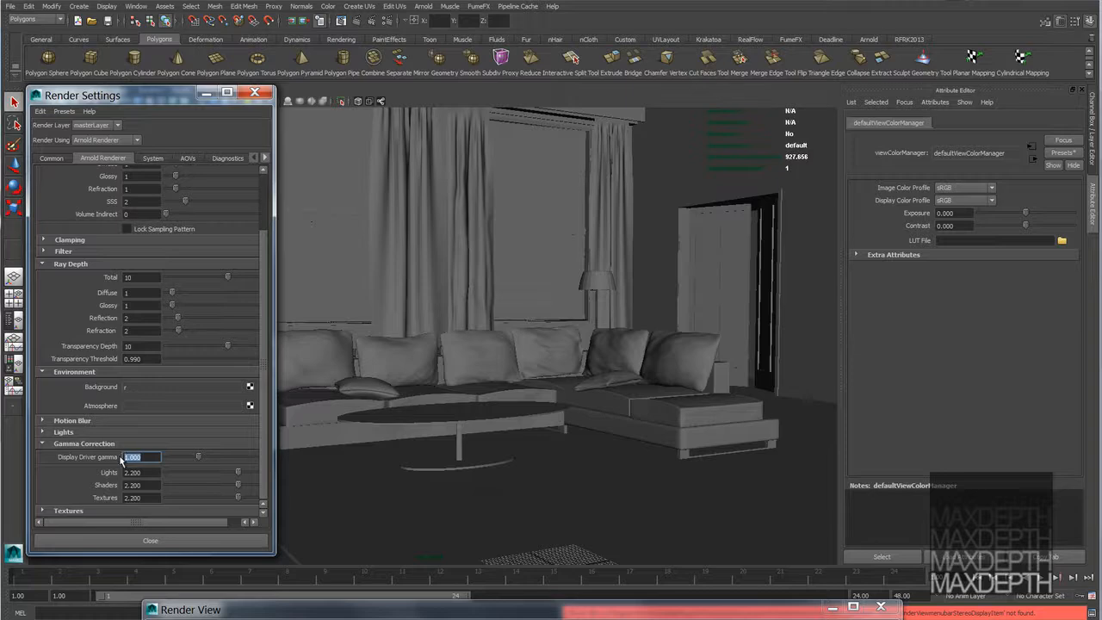
- Set the Display Driver gamma to 2.2 and check the render view before minimizing it
{"action": "type", "text": "2.2"}
{"action": "key", "text": "Return"}
{"action": "double_click", "coordinate": [425, 607]}
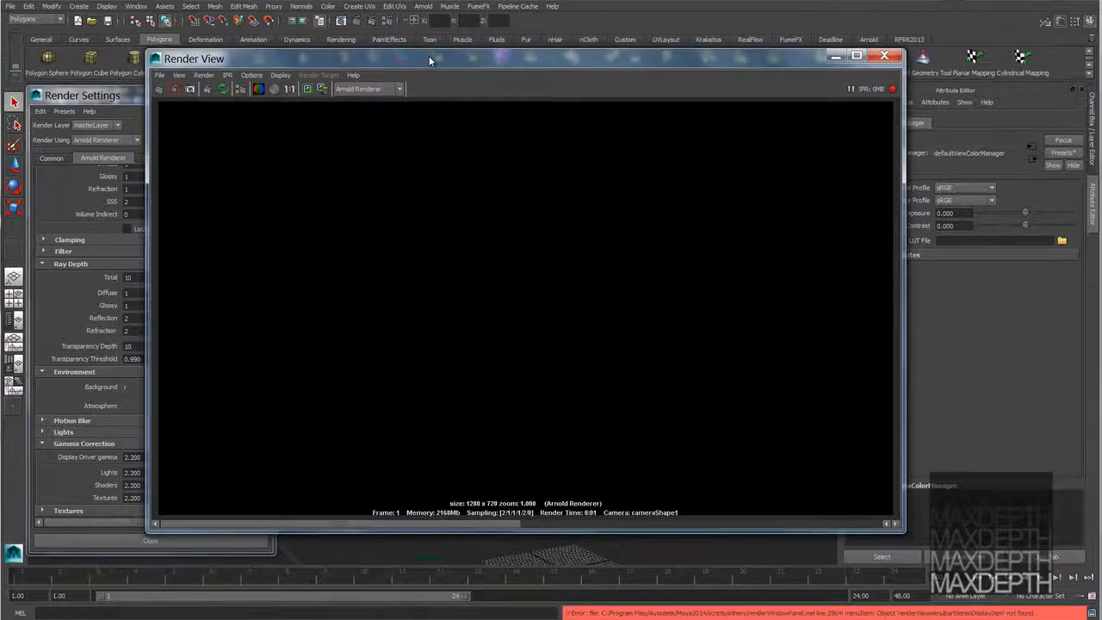
{"action": "left_click_drag", "start_coordinate": [444, 58], "coordinate": [539, 92]}
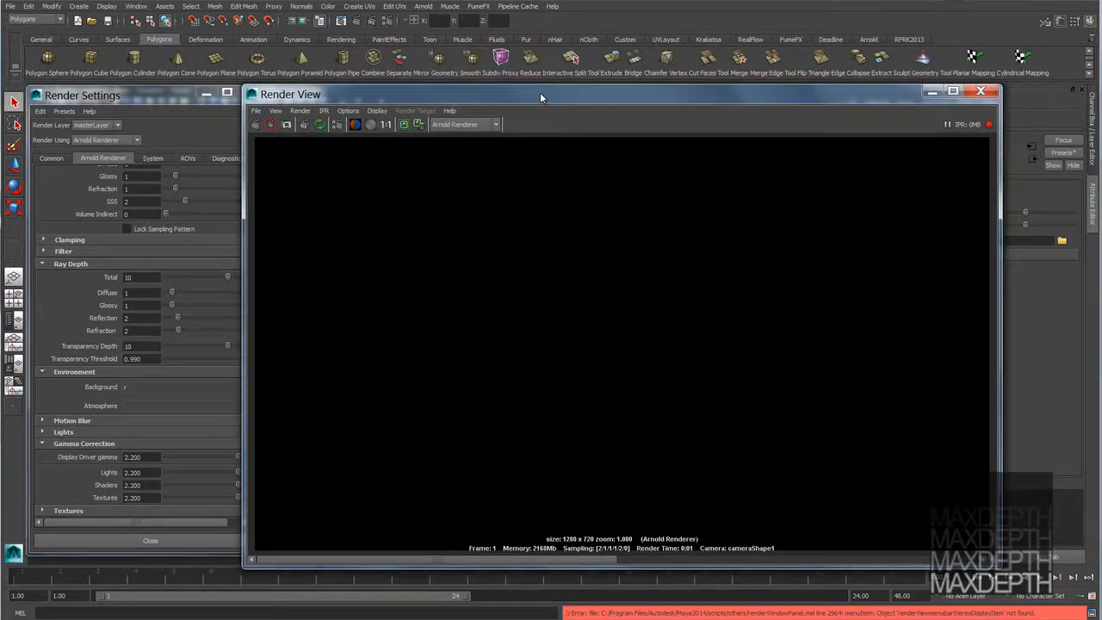
{"action": "left_click", "coordinate": [98, 96]}
{"action": "left_click", "coordinate": [932, 91]}
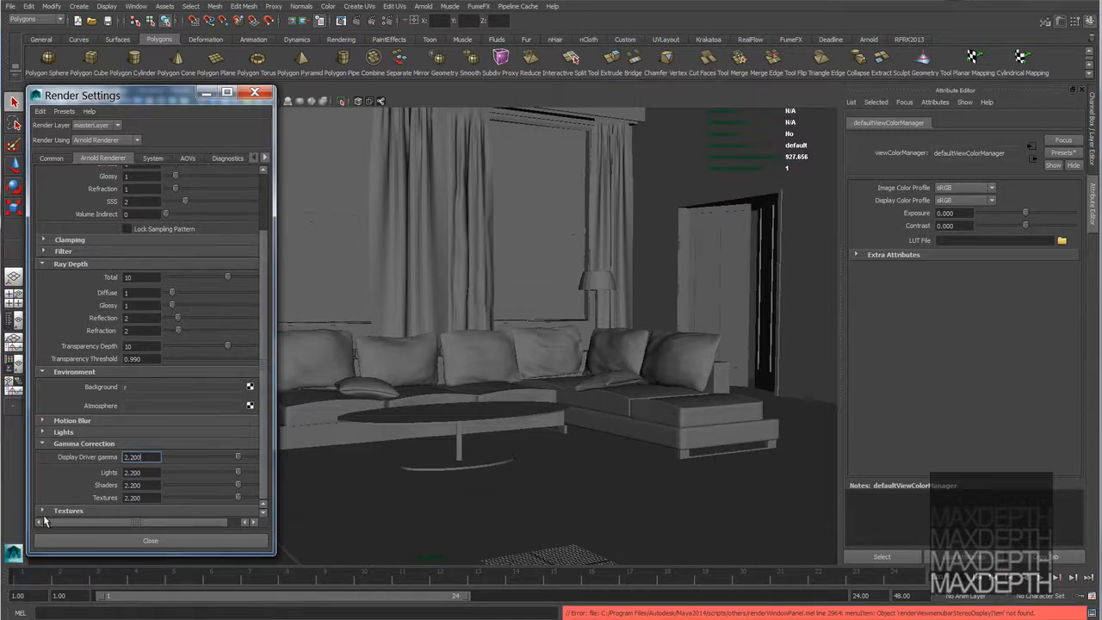
- Enable Use Existing .tx Textures and set the render bucket size to 32
{"action": "left_click_drag", "start_coordinate": [265, 364], "coordinate": [267, 444]}
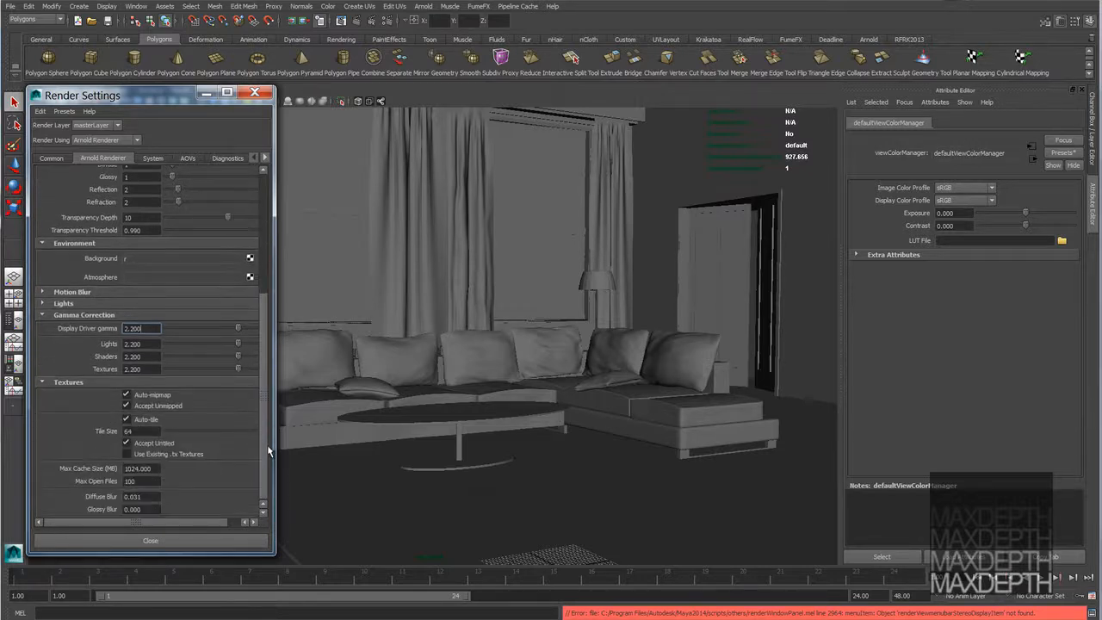
{"action": "left_click", "coordinate": [150, 452]}
{"action": "left_click", "coordinate": [155, 159]}
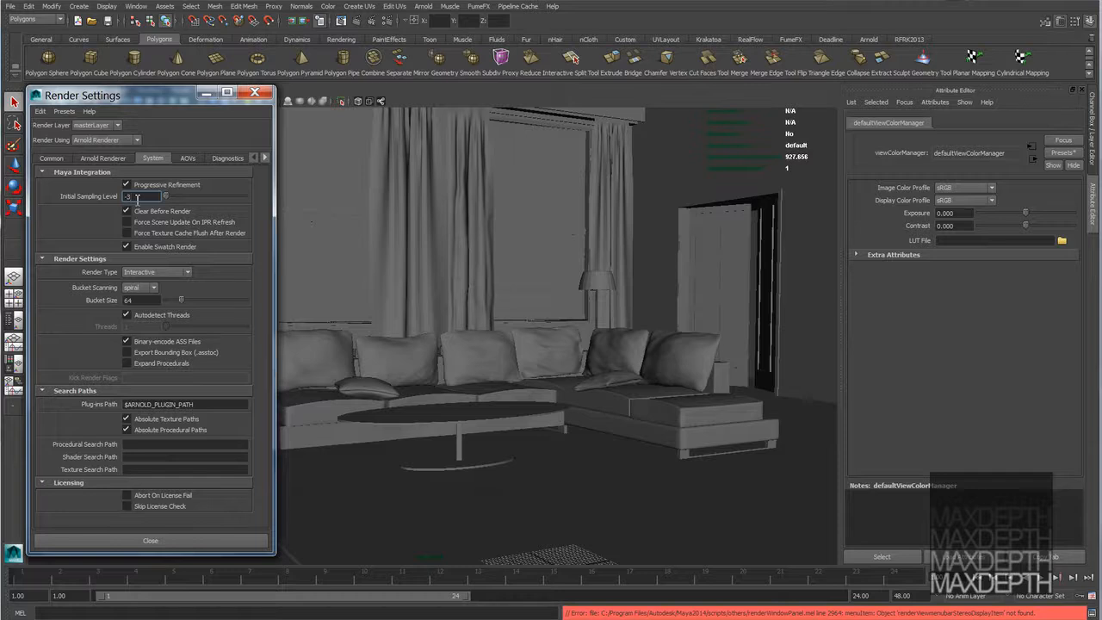
{"action": "double_click", "coordinate": [142, 301]}
{"action": "type", "text": "32"}
{"action": "key", "text": "Return"}
{"action": "left_click", "coordinate": [131, 300]}
- Set the diagnostics log to Debug verbosity, enable logging to a file and set Max. Warnings to 50
{"action": "left_click", "coordinate": [187, 160]}
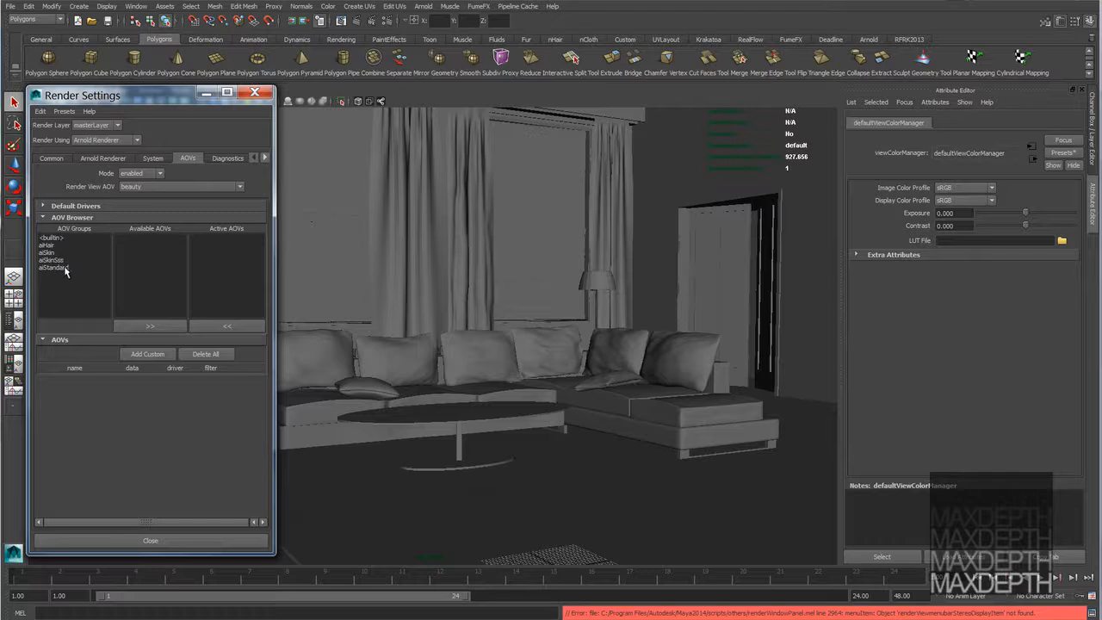
{"action": "left_click", "coordinate": [240, 159]}
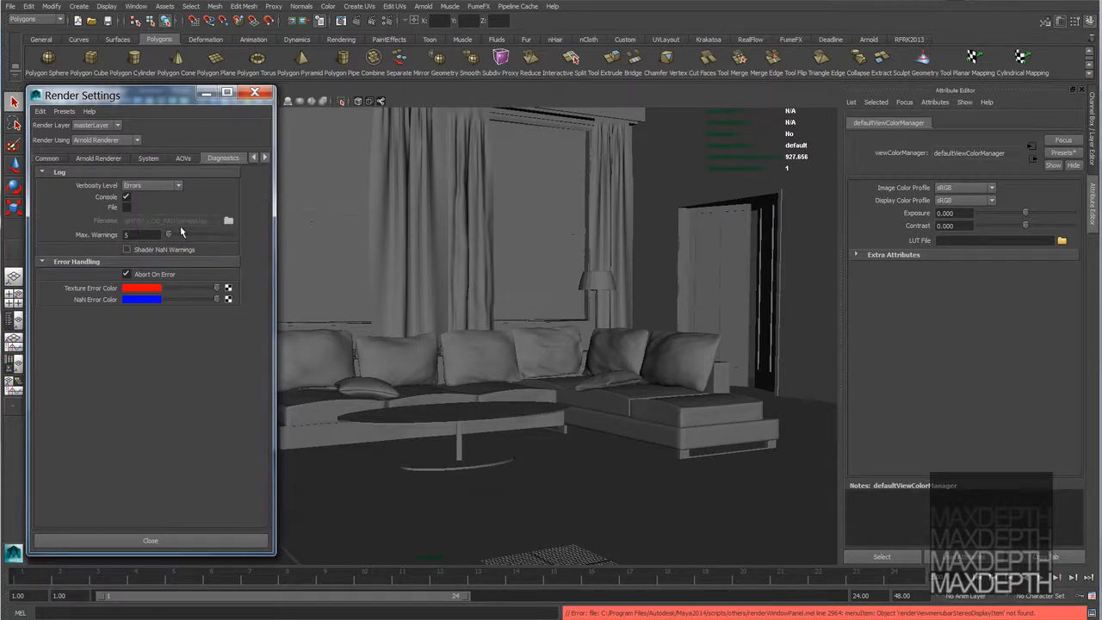
{"action": "left_click", "coordinate": [157, 187]}
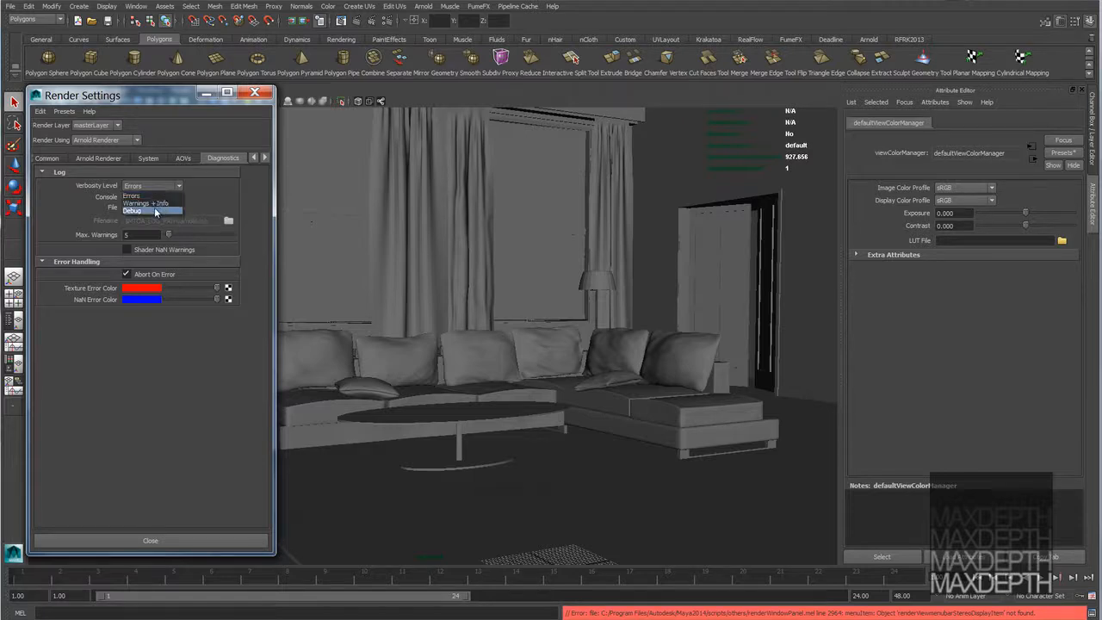
{"action": "left_click", "coordinate": [153, 209]}
{"action": "left_click", "coordinate": [127, 208]}
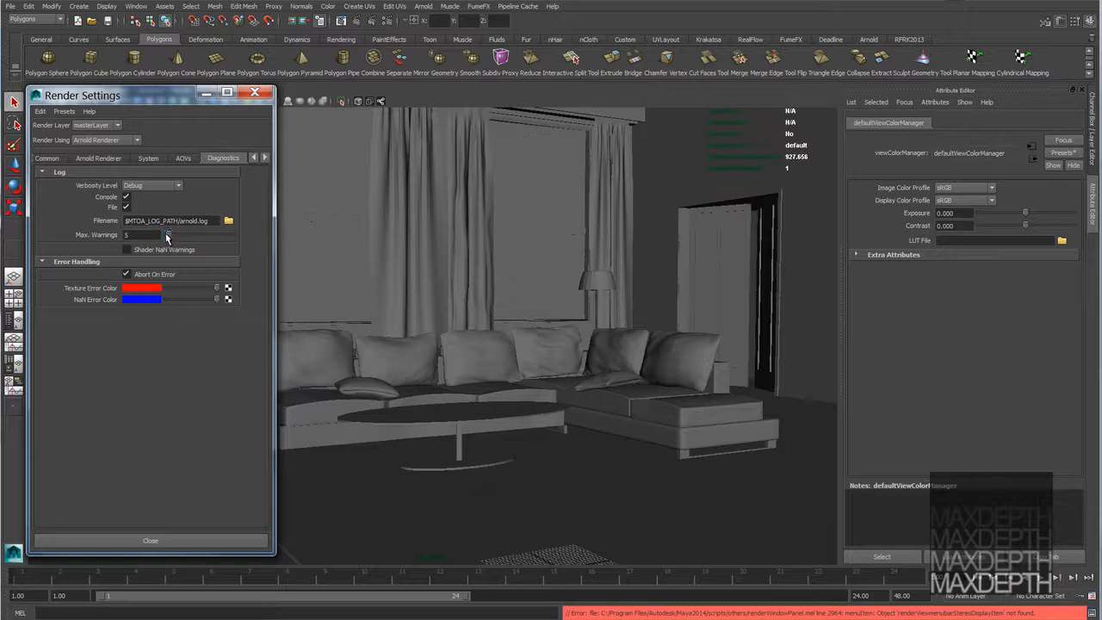
{"action": "double_click", "coordinate": [134, 234]}
{"action": "type", "text": "50"}
- Review the Override, AOVs, System and Arnold Renderer settings, ending at the sampling values
{"action": "left_click", "coordinate": [265, 159]}
{"action": "left_click", "coordinate": [229, 158]}
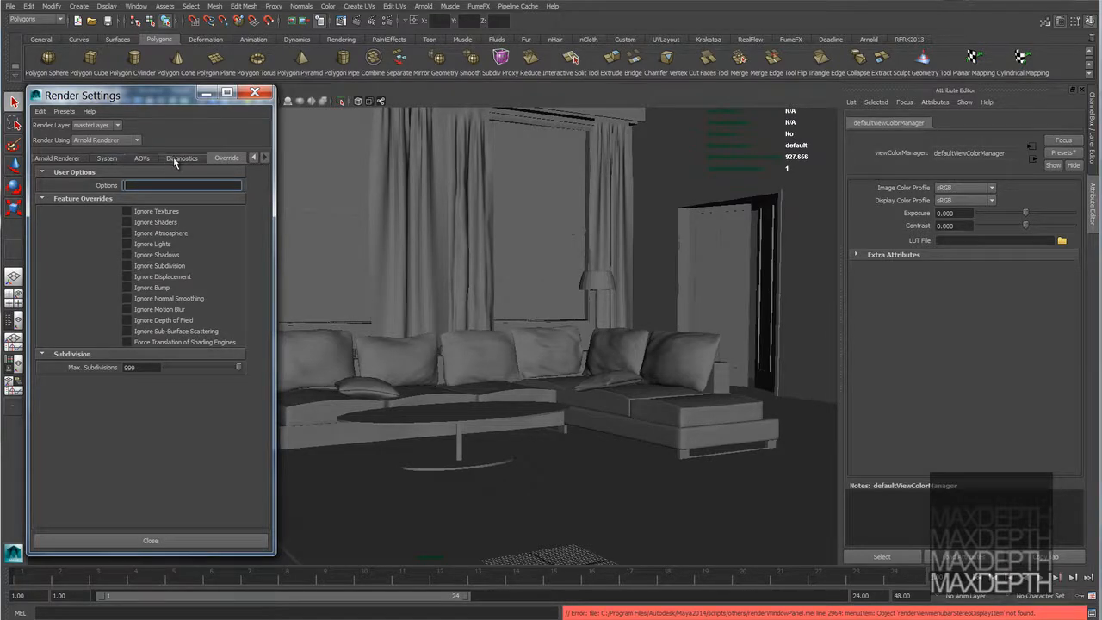
{"action": "left_click", "coordinate": [143, 159]}
{"action": "left_click", "coordinate": [107, 161]}
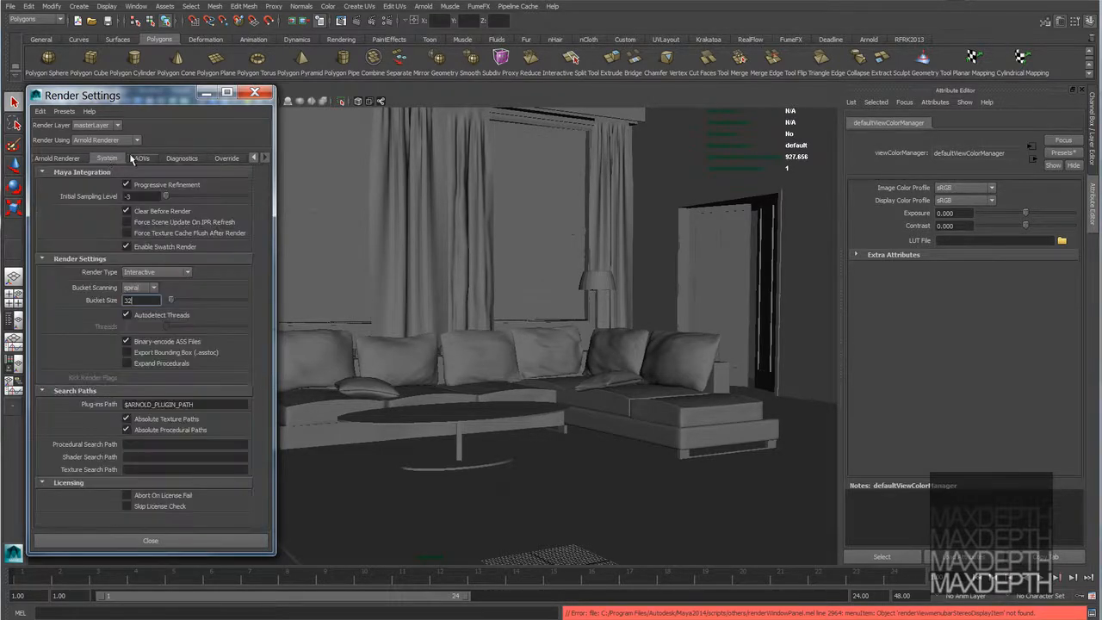
{"action": "left_click", "coordinate": [74, 160]}
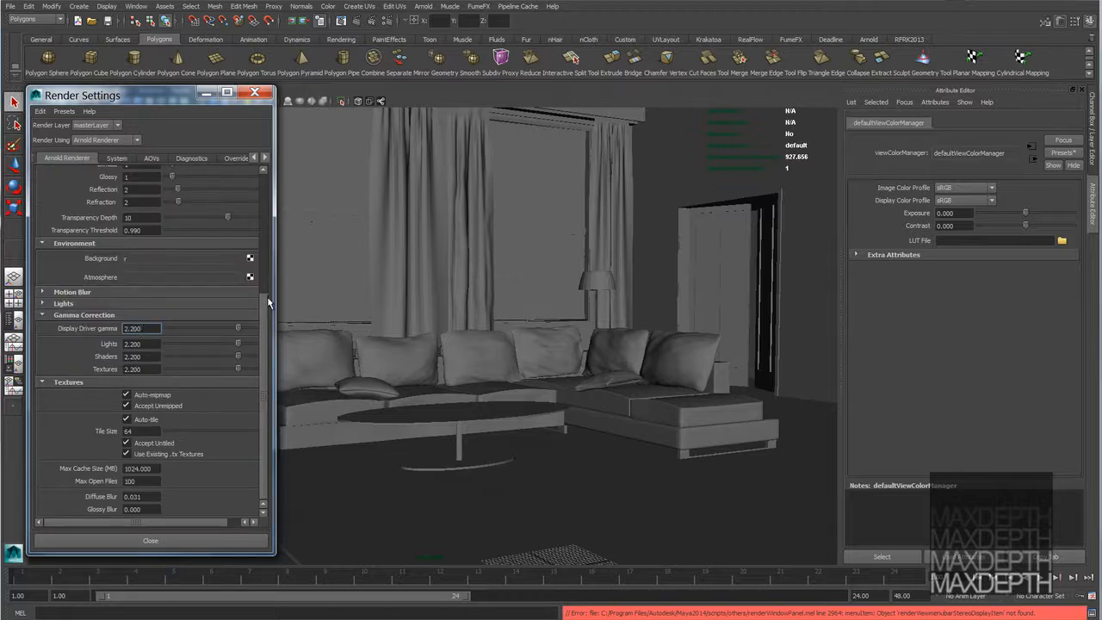
{"action": "left_click_drag", "start_coordinate": [267, 297], "coordinate": [267, 174]}
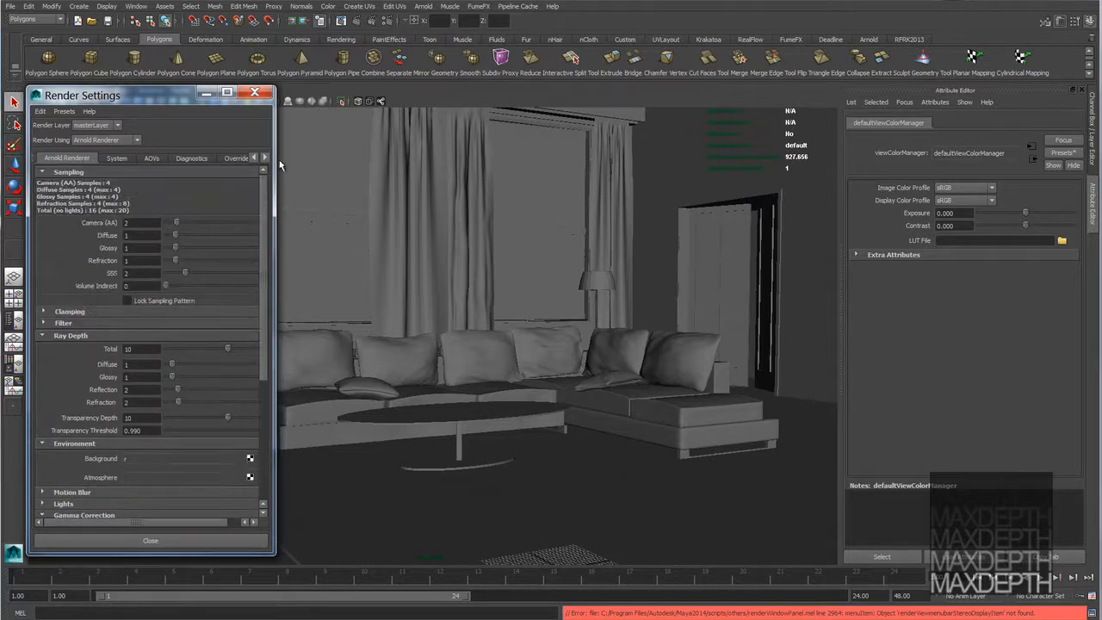
- Minimize the render settings window and render the living-room view
{"action": "left_click", "coordinate": [209, 92]}
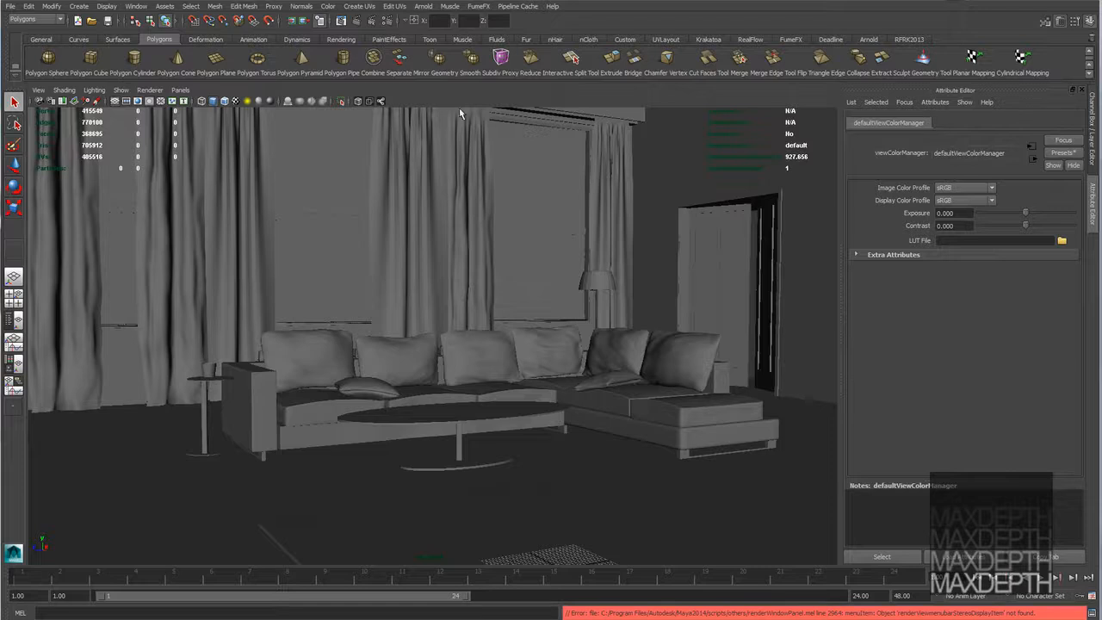
{"action": "left_click", "coordinate": [372, 20]}
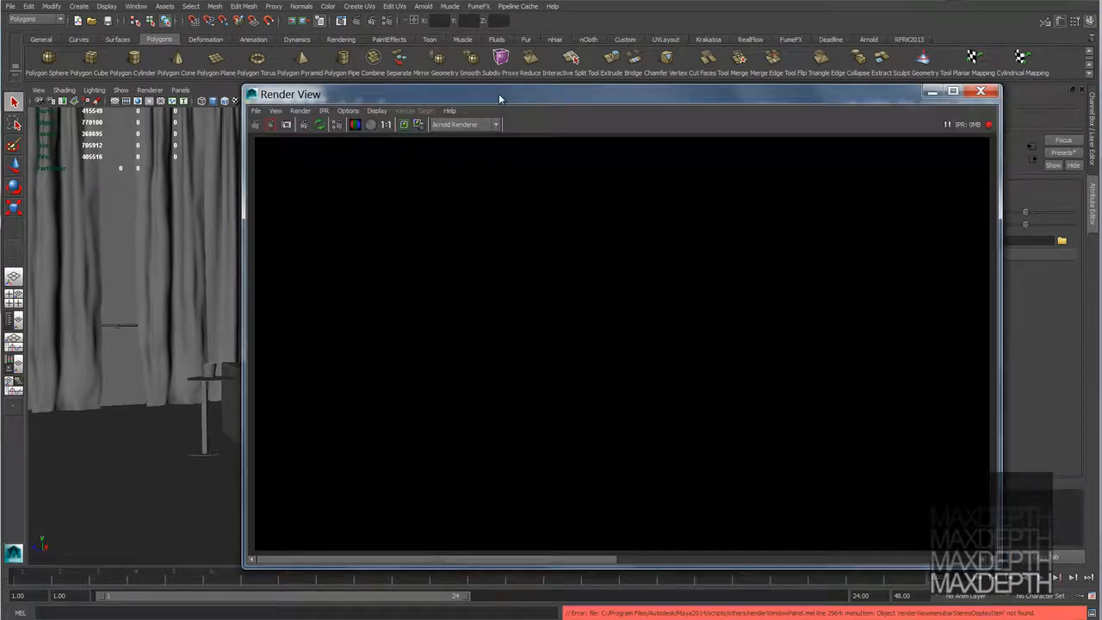
{"action": "left_click_drag", "start_coordinate": [500, 98], "coordinate": [360, 103]}
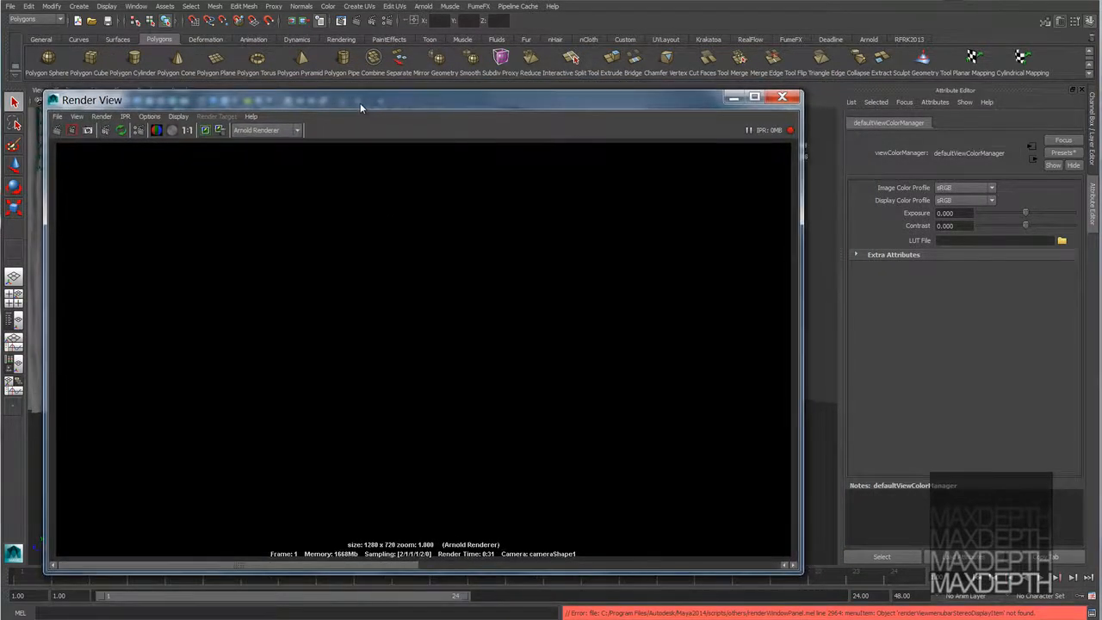
{"action": "left_click", "coordinate": [357, 21]}
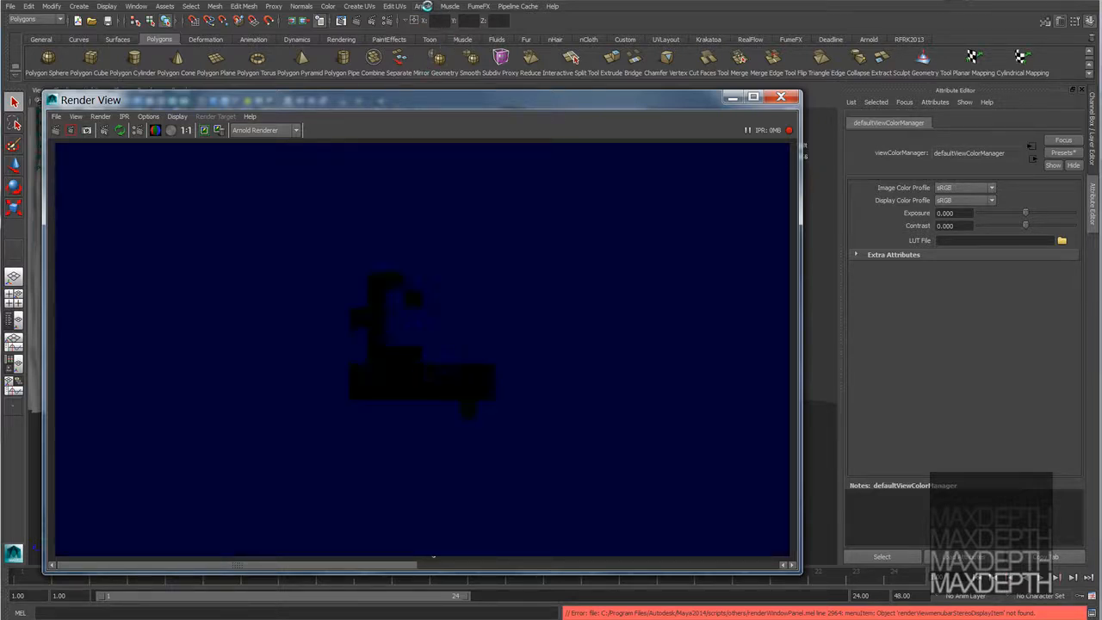
- Add an Arnold Skydome Light to the living-room scene
{"action": "left_click", "coordinate": [423, 6]}
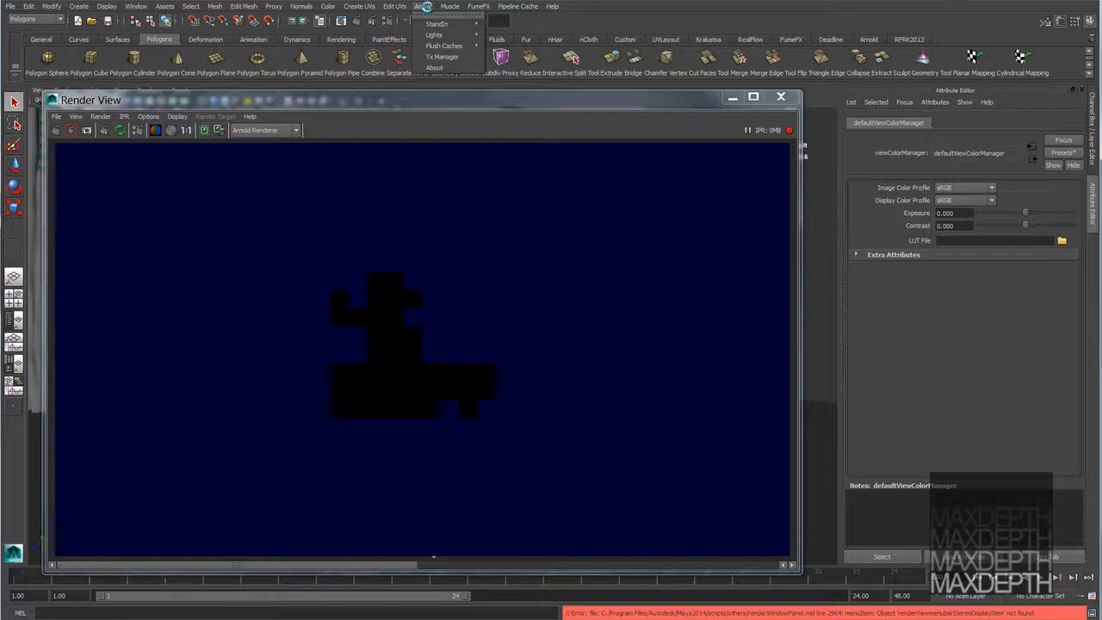
{"action": "mouse_move", "coordinate": [433, 33]}
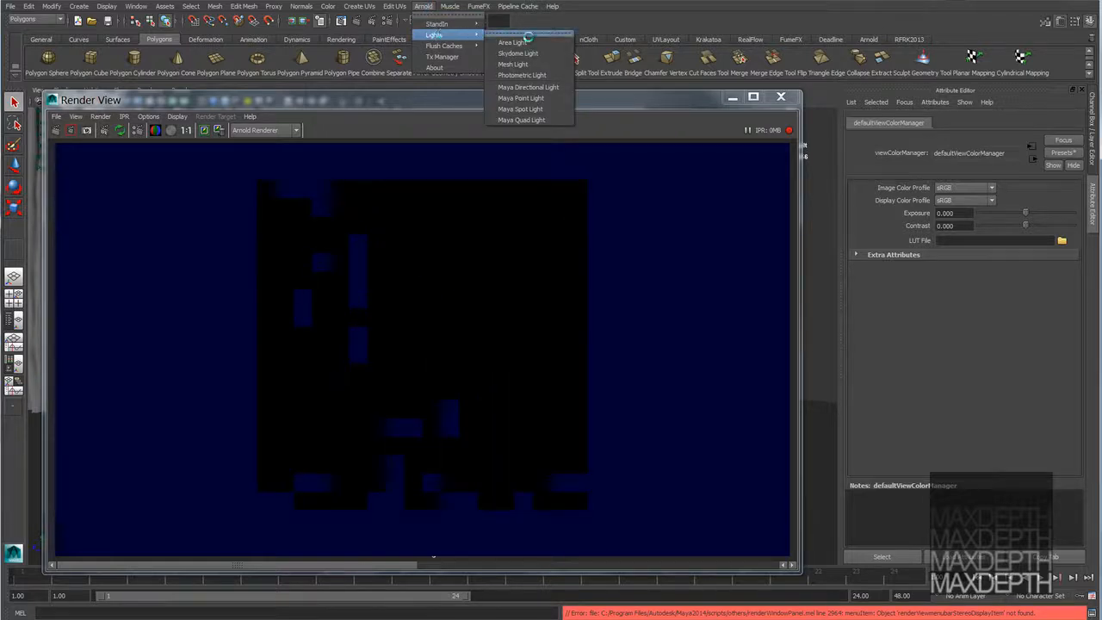
{"action": "left_click", "coordinate": [531, 53]}
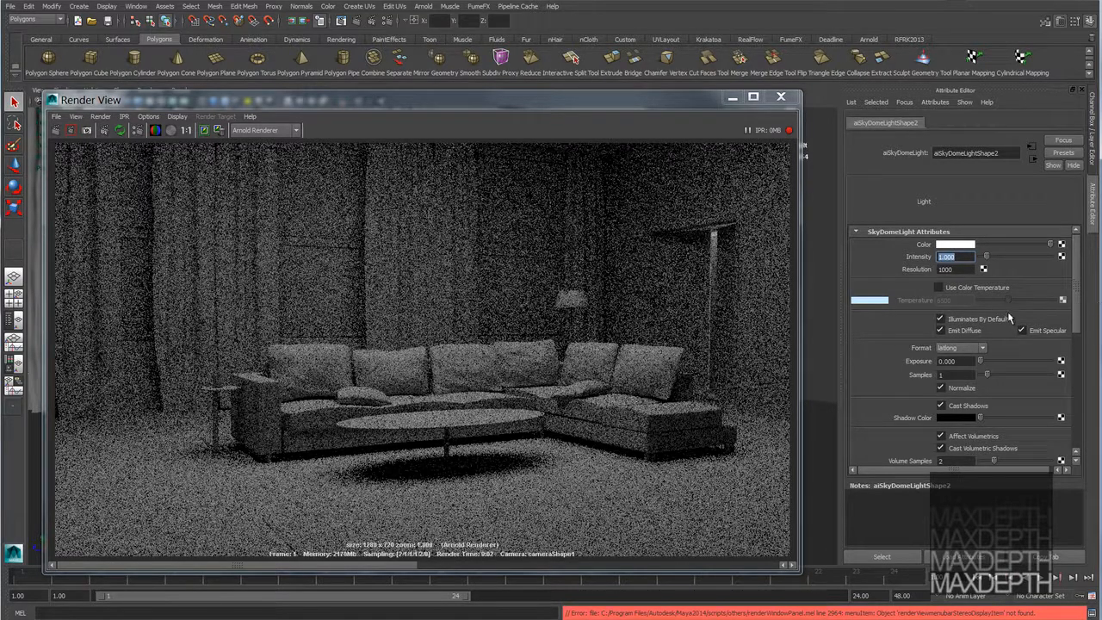
- Try color temperatures of 11554 and 3369 on the skydome light and switch color temperature back off
{"action": "scroll", "coordinate": [1009, 319], "scroll_direction": "down", "scroll_amount": 2}
{"action": "scroll", "coordinate": [1010, 319], "scroll_direction": "up", "scroll_amount": 2}
{"action": "left_click", "coordinate": [961, 287]}
{"action": "left_click", "coordinate": [1035, 300]}
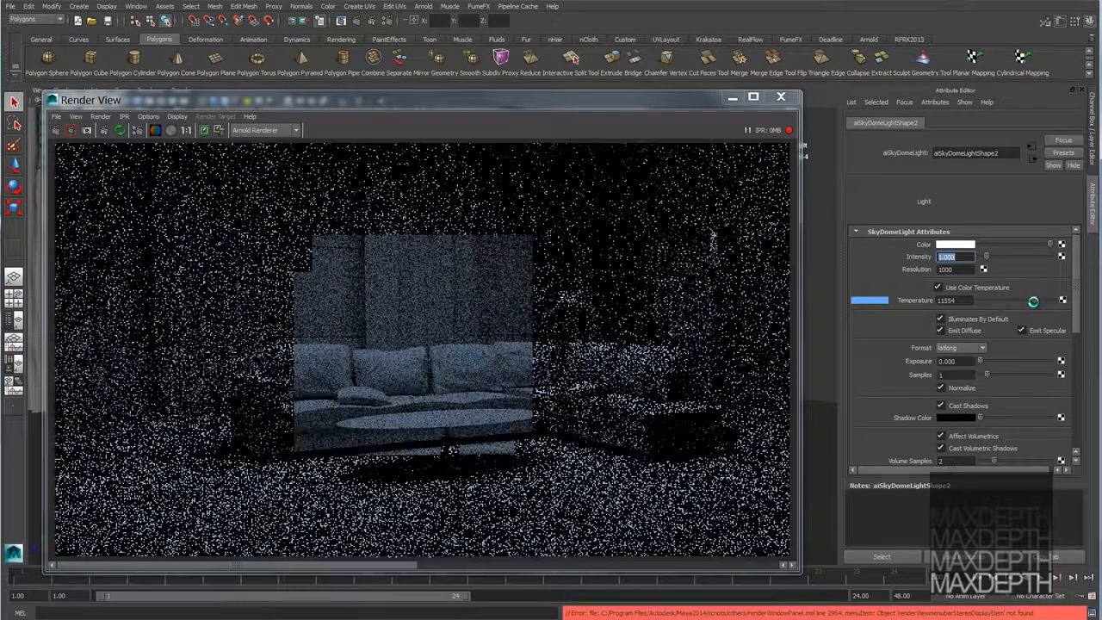
{"action": "left_click", "coordinate": [990, 300]}
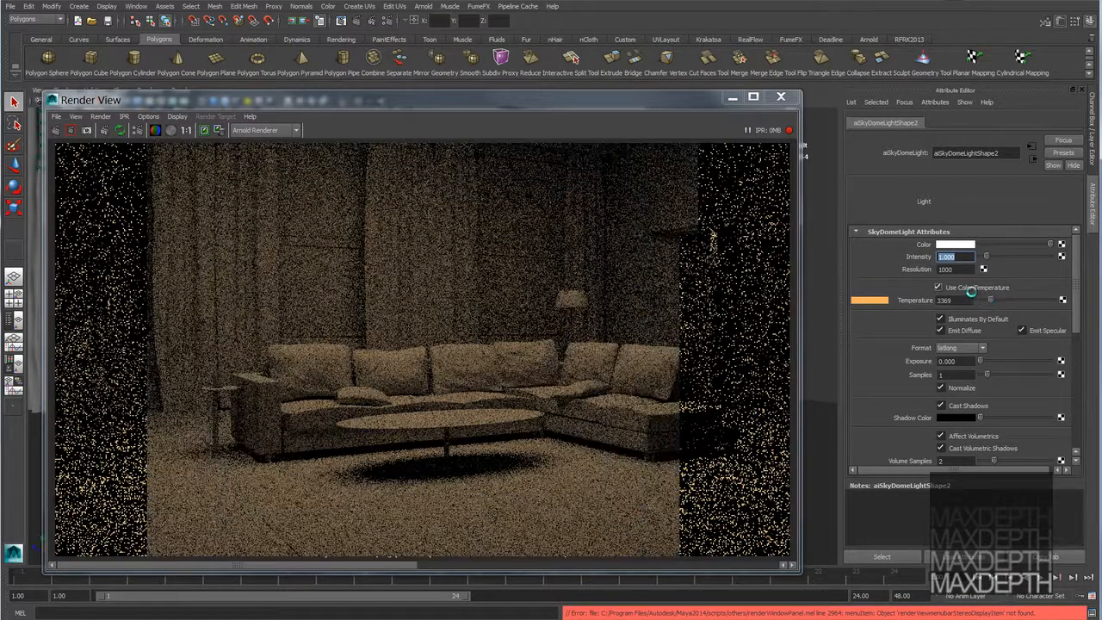
{"action": "left_click", "coordinate": [969, 289]}
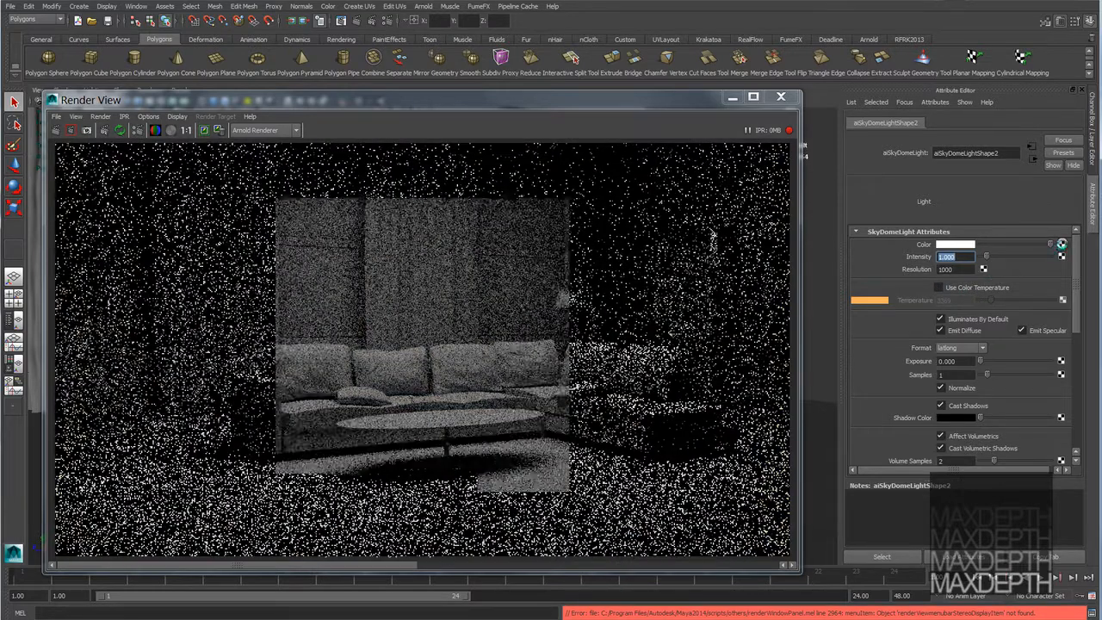
- Map a File texture with filter type Off to the skydome's color and load LA_Downtown_Afternoon_Fishing_3k.hdr
{"action": "left_click", "coordinate": [1061, 244]}
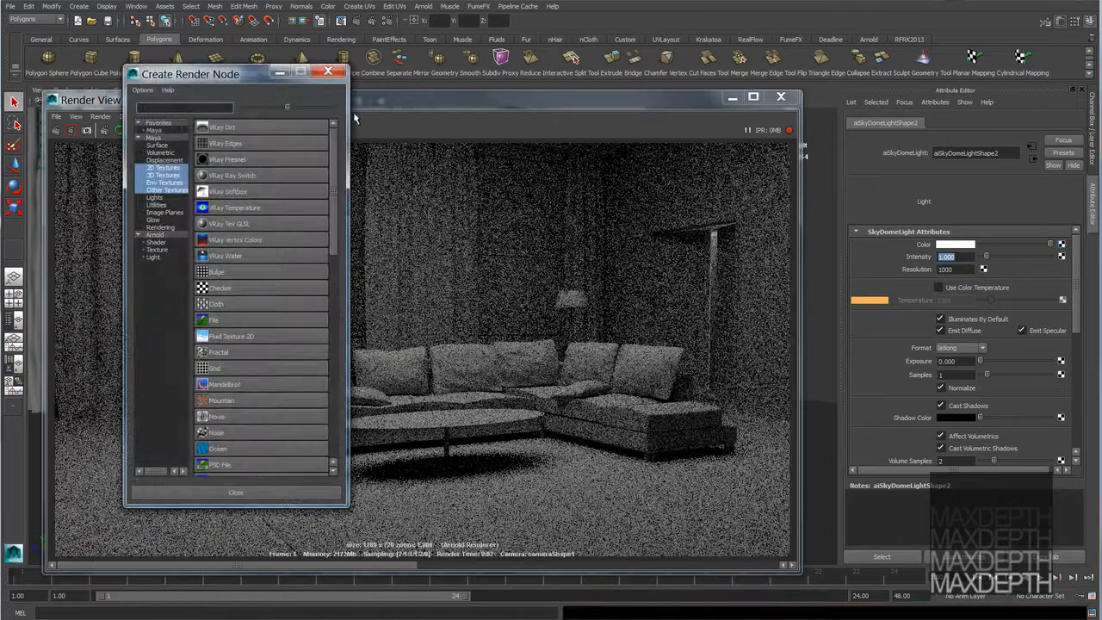
{"action": "left_click", "coordinate": [234, 320]}
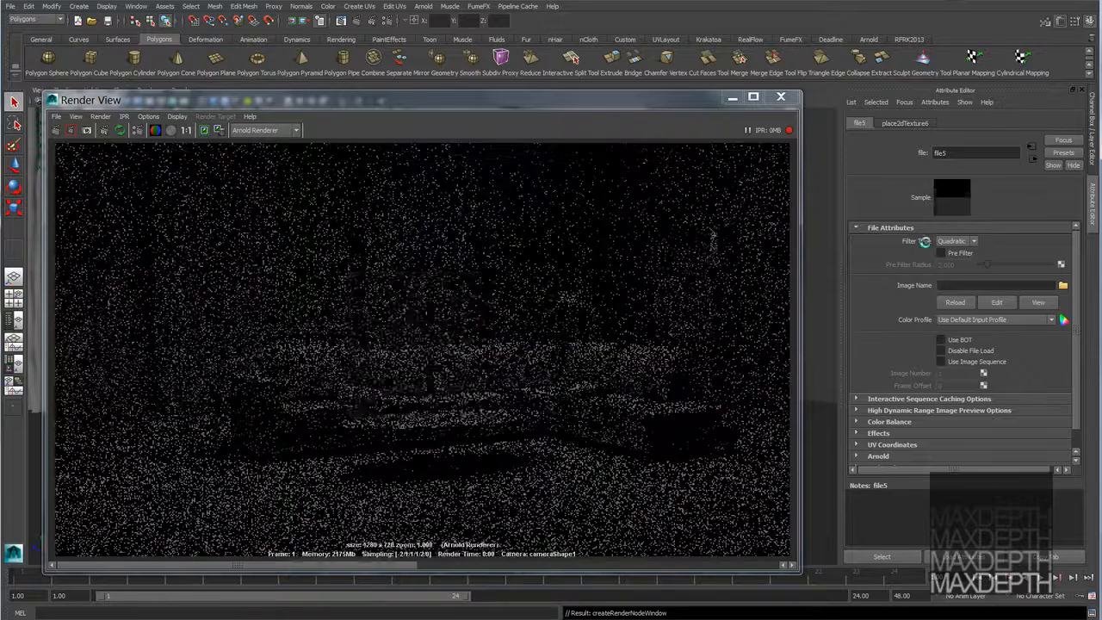
{"action": "left_click", "coordinate": [956, 241]}
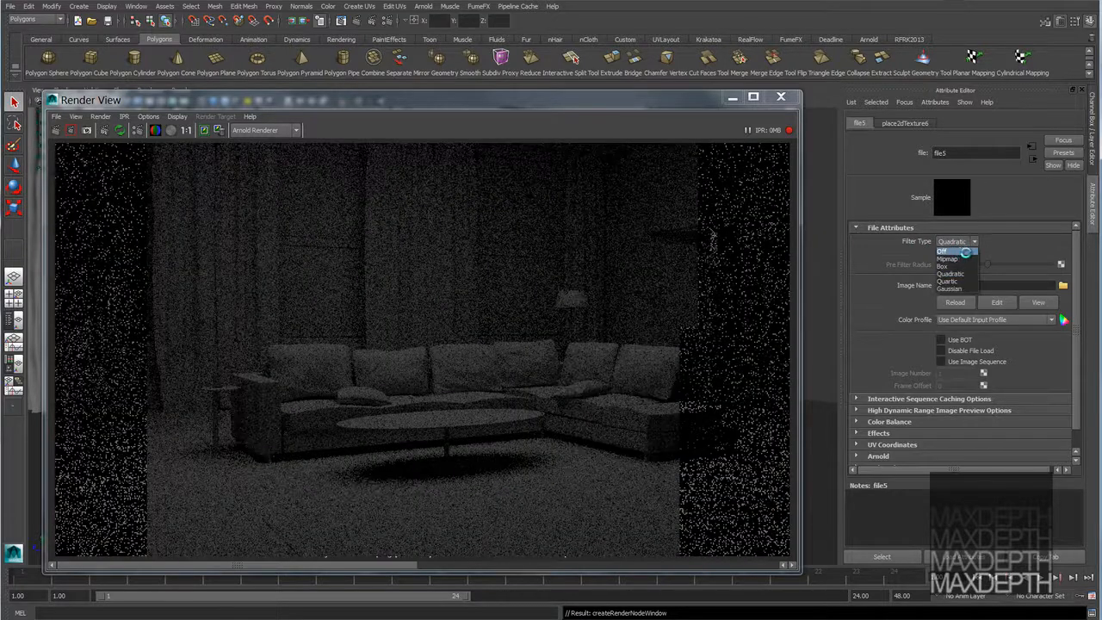
{"action": "left_click", "coordinate": [950, 248]}
{"action": "left_click", "coordinate": [1061, 284]}
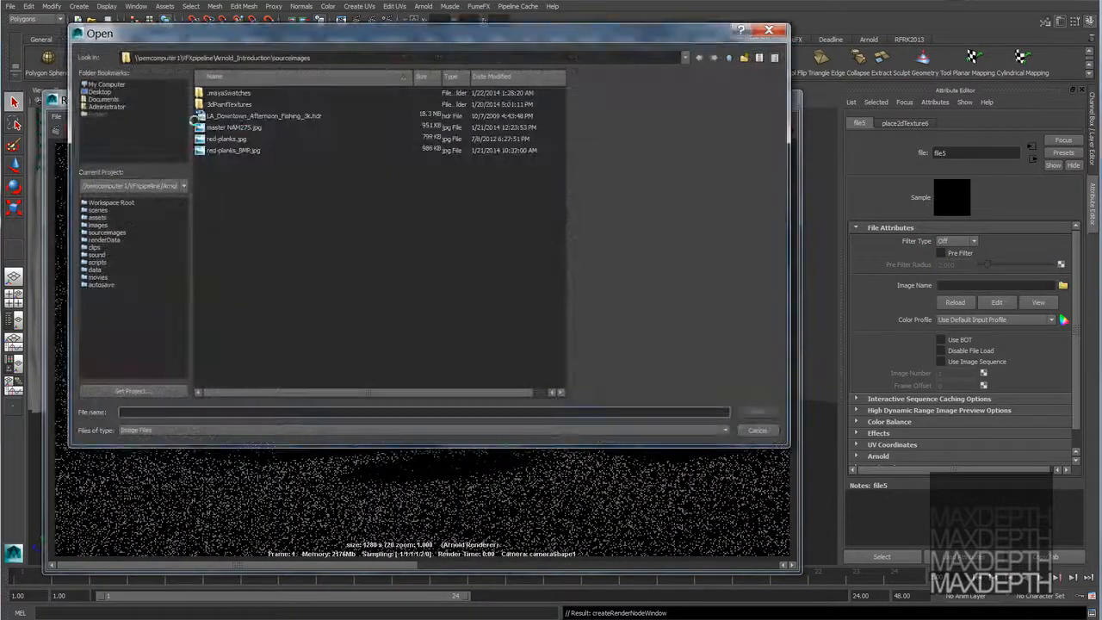
{"action": "left_click", "coordinate": [290, 116]}
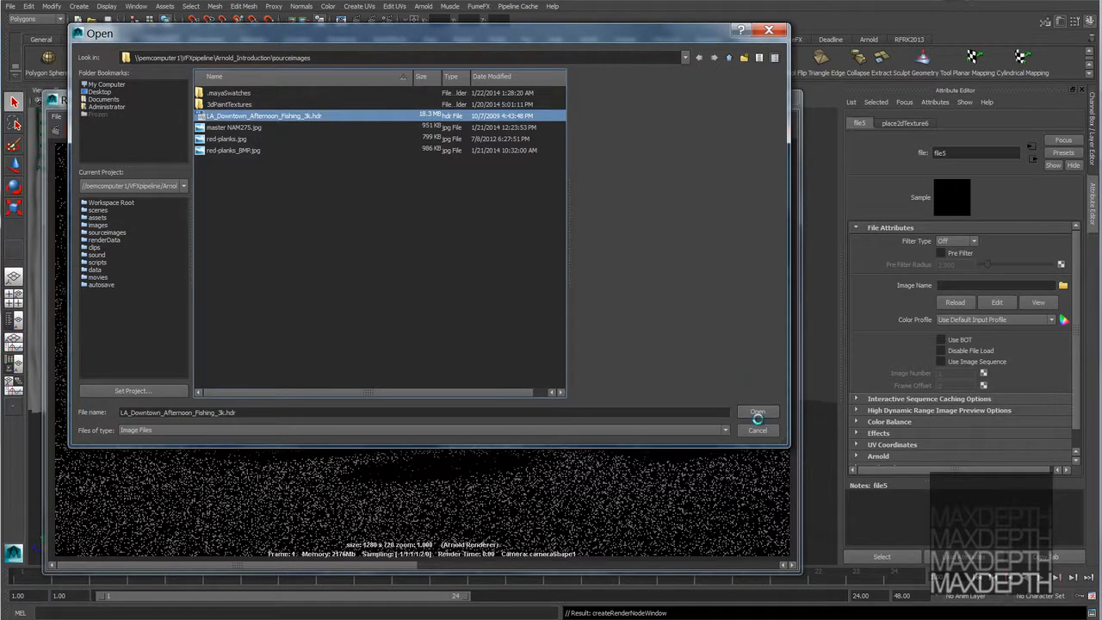
{"action": "left_click", "coordinate": [757, 410]}
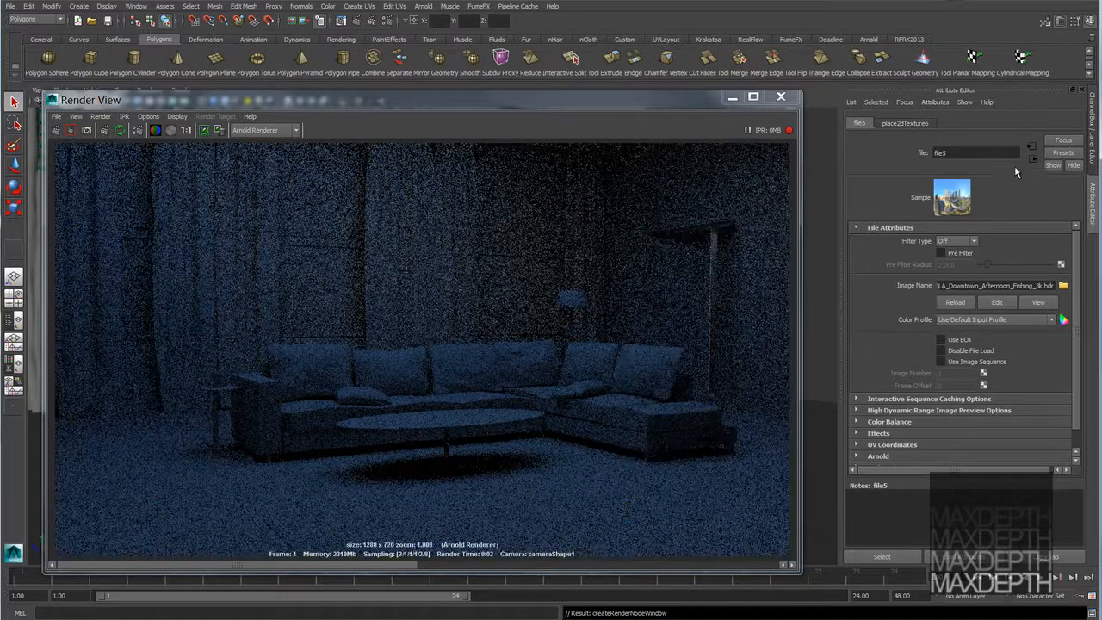
- Return from the file texture to the skydome light and set its resolution to 3000
{"action": "left_click", "coordinate": [1032, 149]}
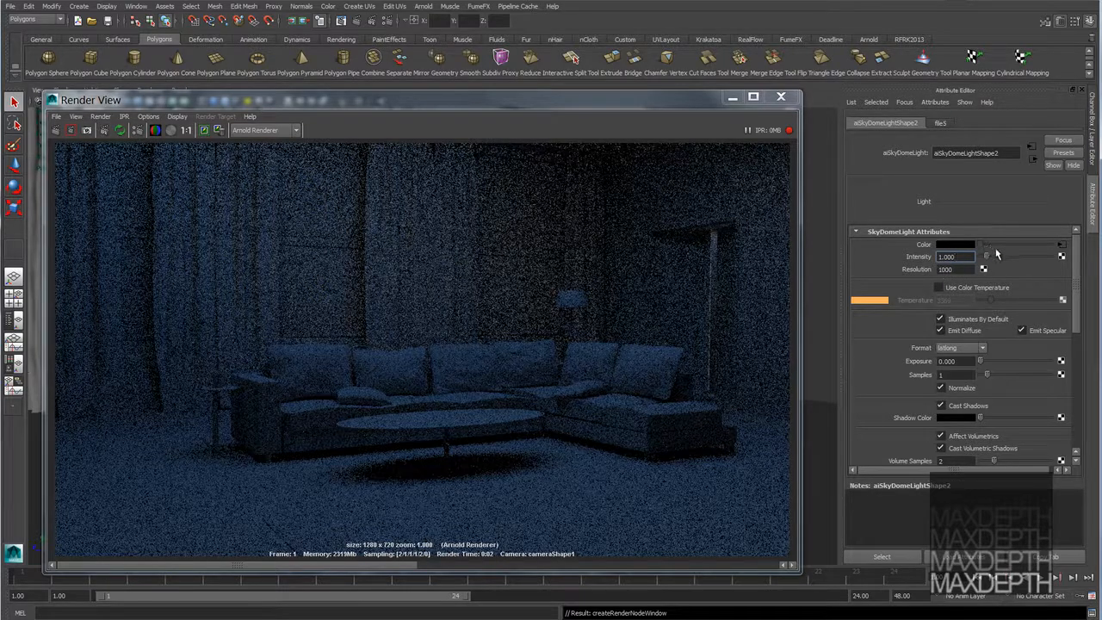
{"action": "double_click", "coordinate": [957, 269]}
{"action": "type", "text": "3"}
{"action": "key", "text": "Return"}
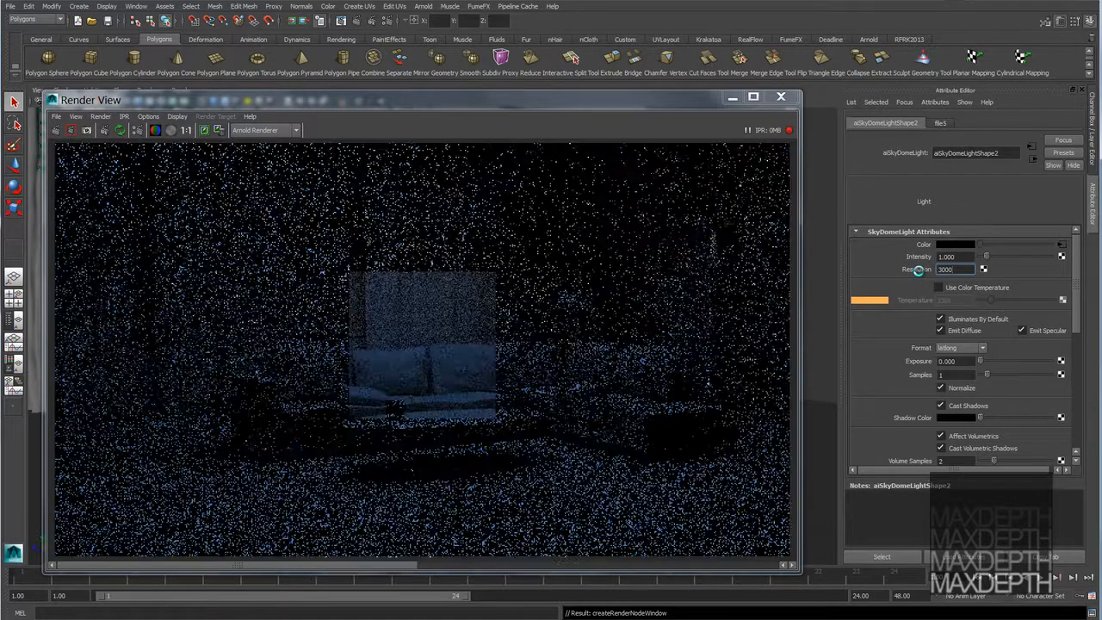
{"action": "scroll", "coordinate": [936, 282], "scroll_direction": "down", "scroll_amount": 2}
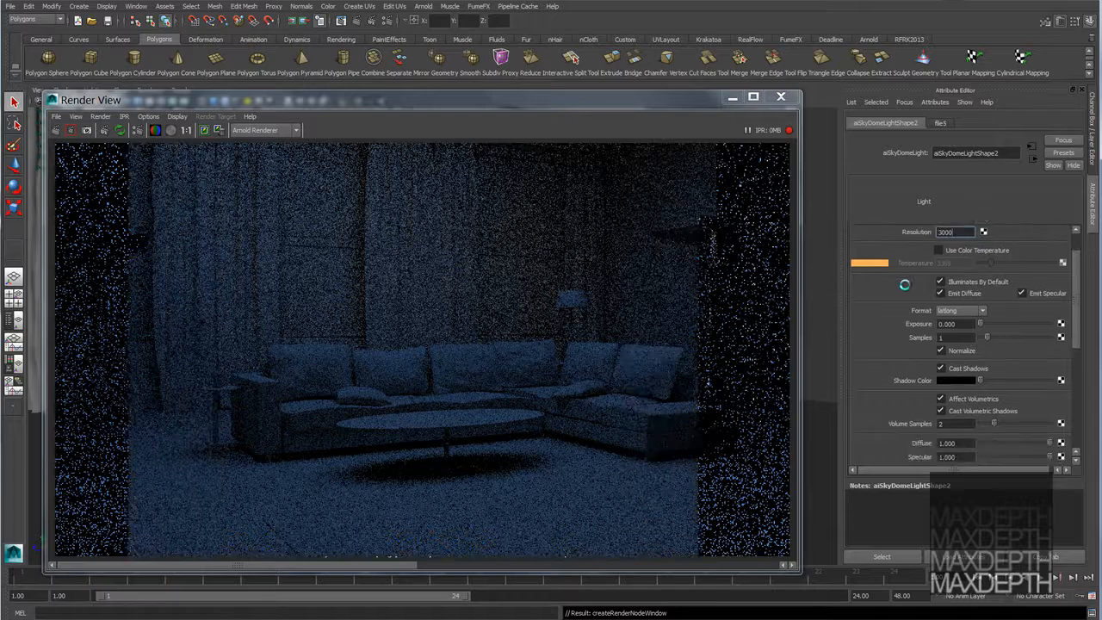
{"action": "scroll", "coordinate": [935, 276], "scroll_direction": "up", "scroll_amount": 2}
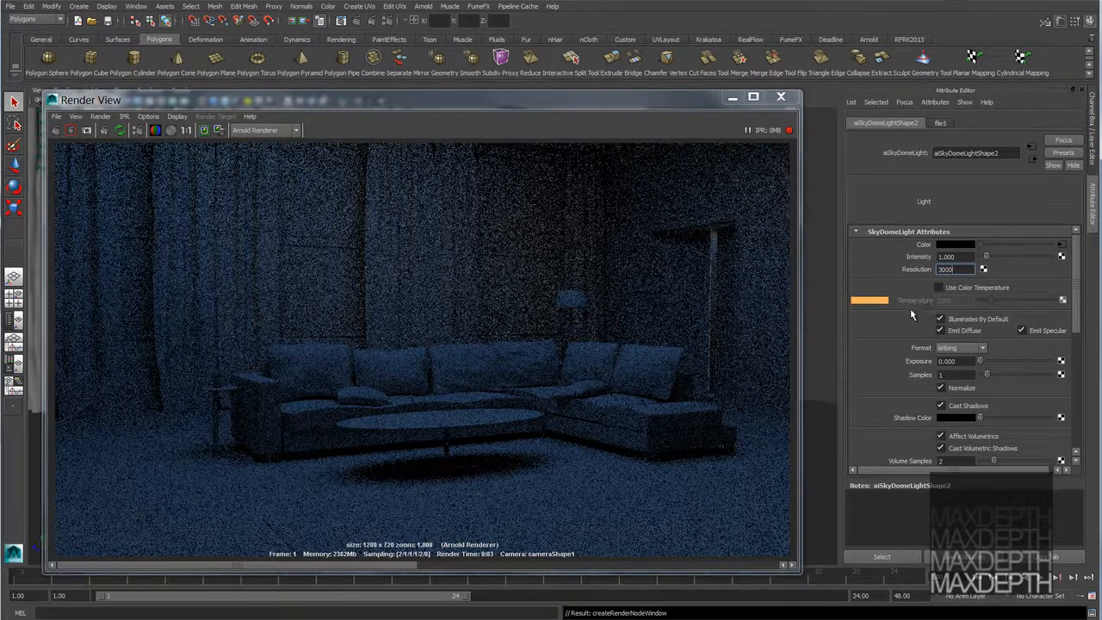
- Check the skydome's format options, keep latlong, and set its samples to 3
{"action": "scroll", "coordinate": [909, 308], "scroll_direction": "down", "scroll_amount": 4}
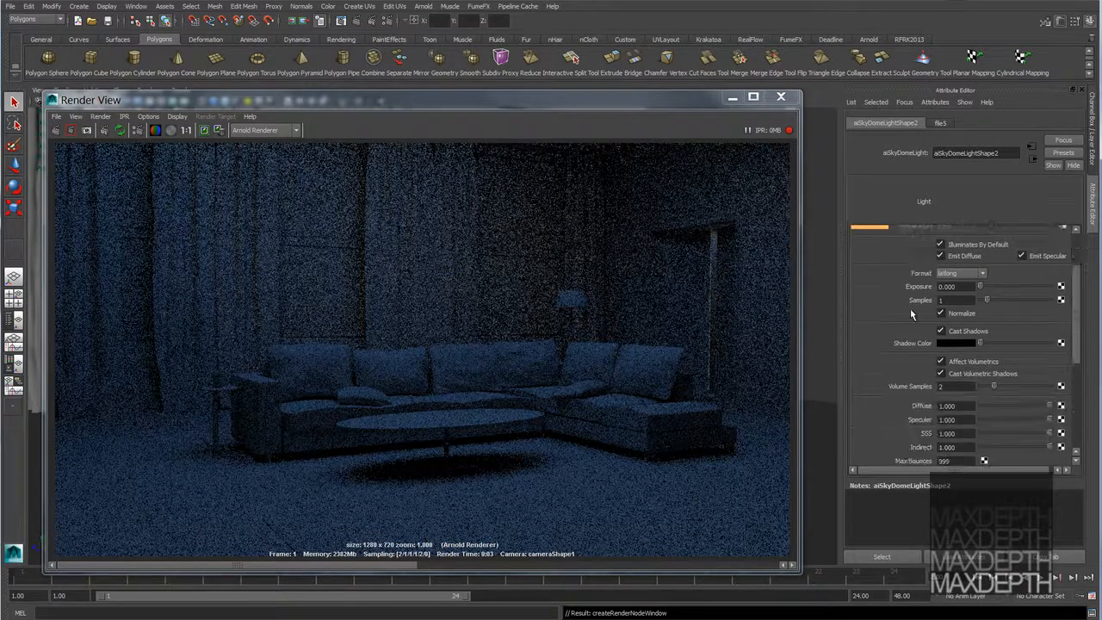
{"action": "left_click", "coordinate": [968, 272]}
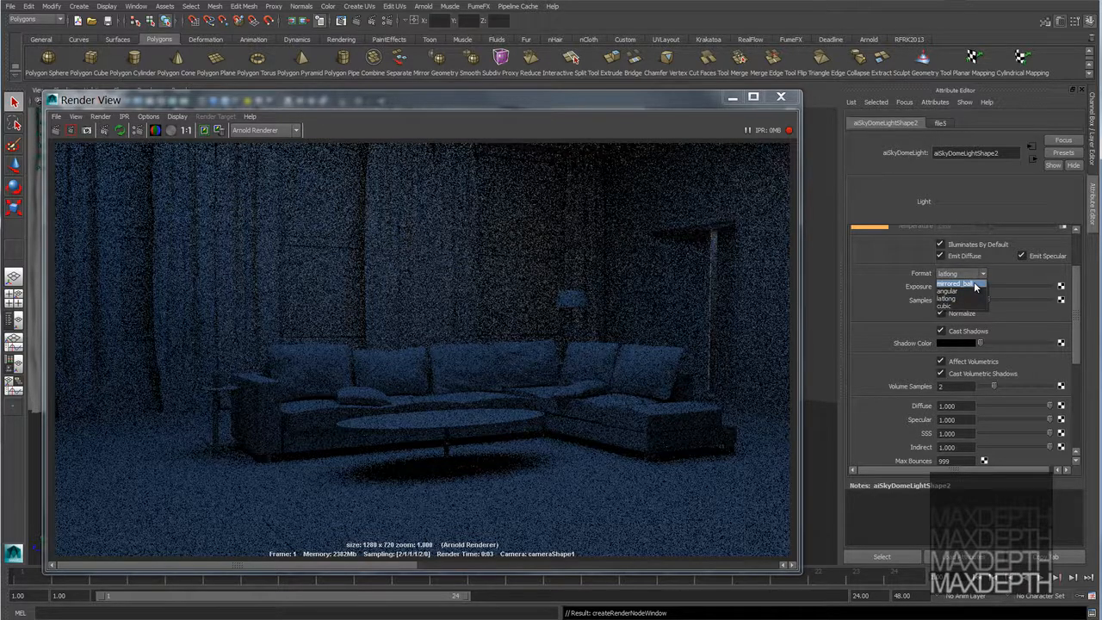
{"action": "left_click", "coordinate": [900, 273]}
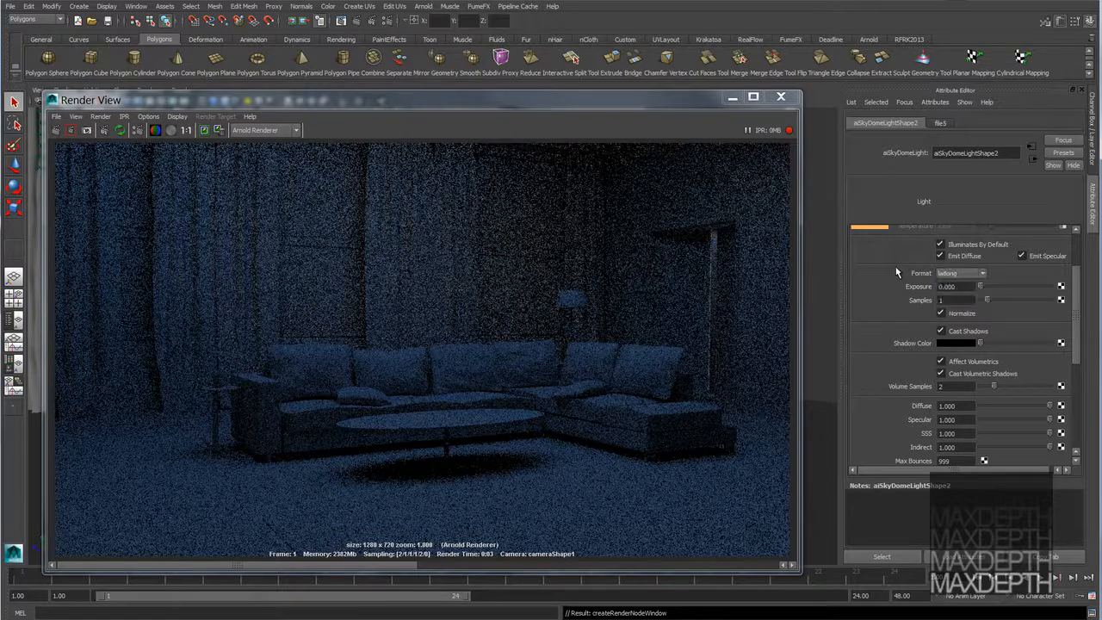
{"action": "left_click", "coordinate": [939, 299]}
{"action": "key", "text": "Return"}
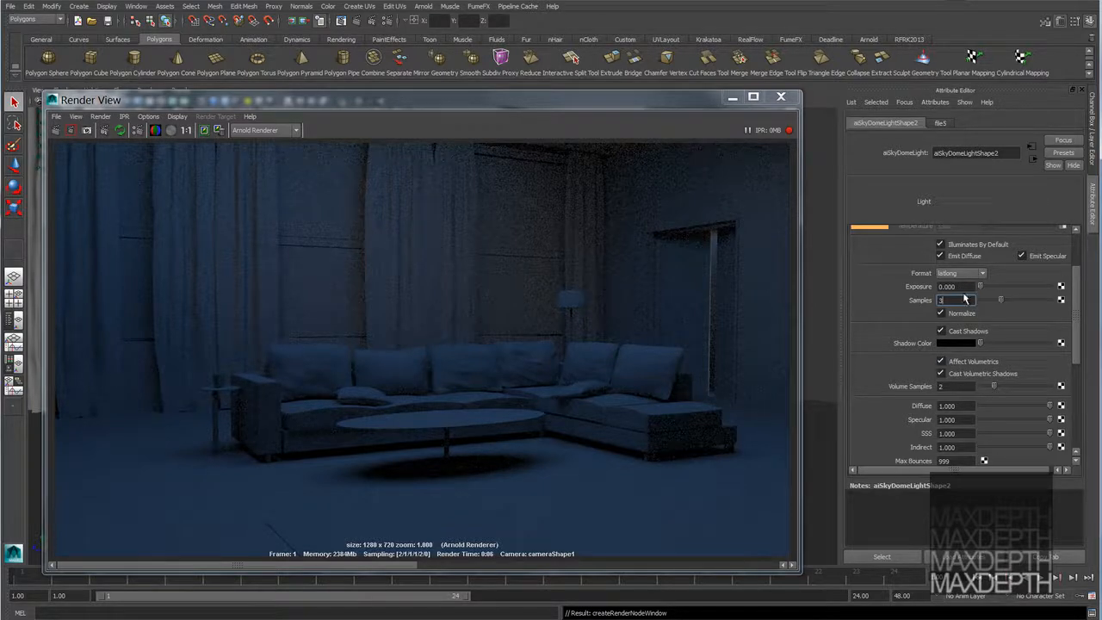
- Raise the skydome light's exposure to 2
{"action": "scroll", "coordinate": [966, 300], "scroll_direction": "up", "scroll_amount": 3}
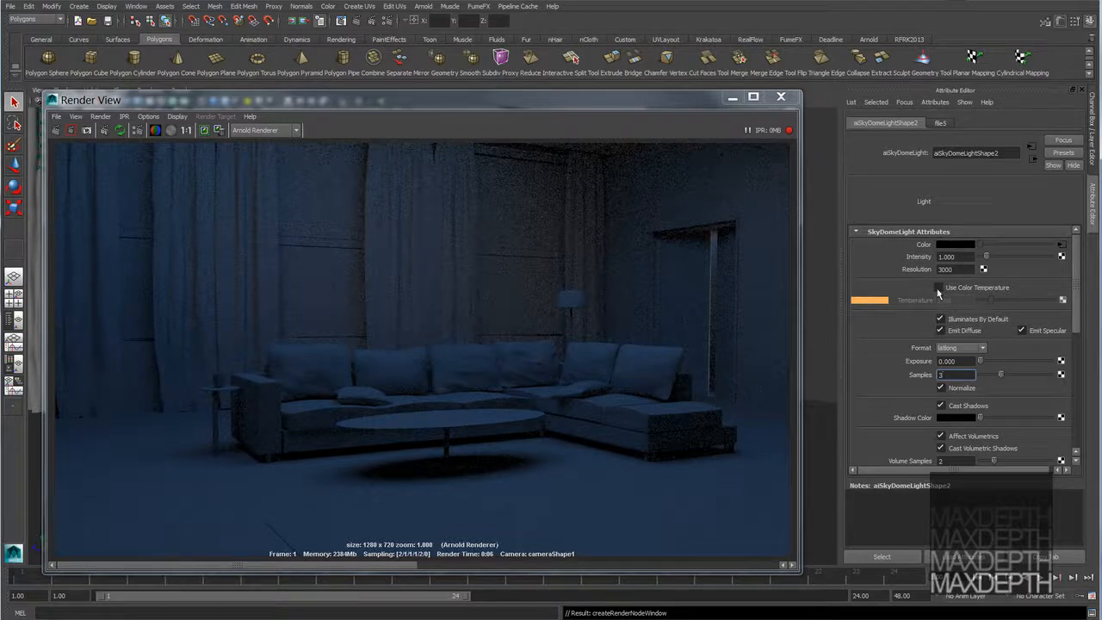
{"action": "scroll", "coordinate": [946, 293], "scroll_direction": "down", "scroll_amount": 3}
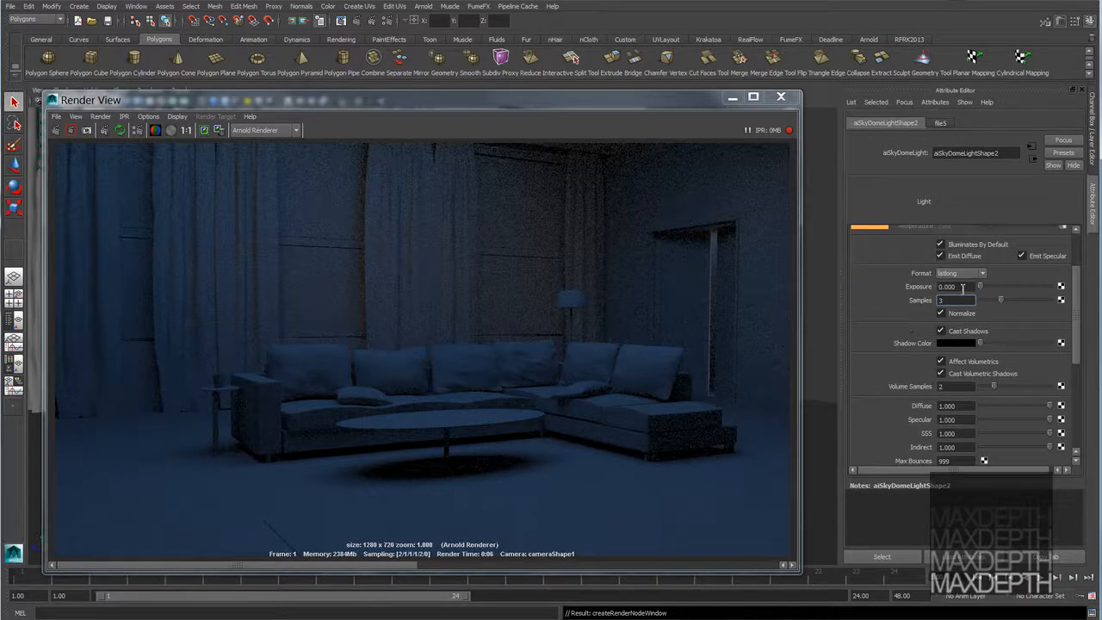
{"action": "left_click", "coordinate": [962, 287]}
{"action": "type", "text": "2"}
{"action": "key", "text": "Return"}
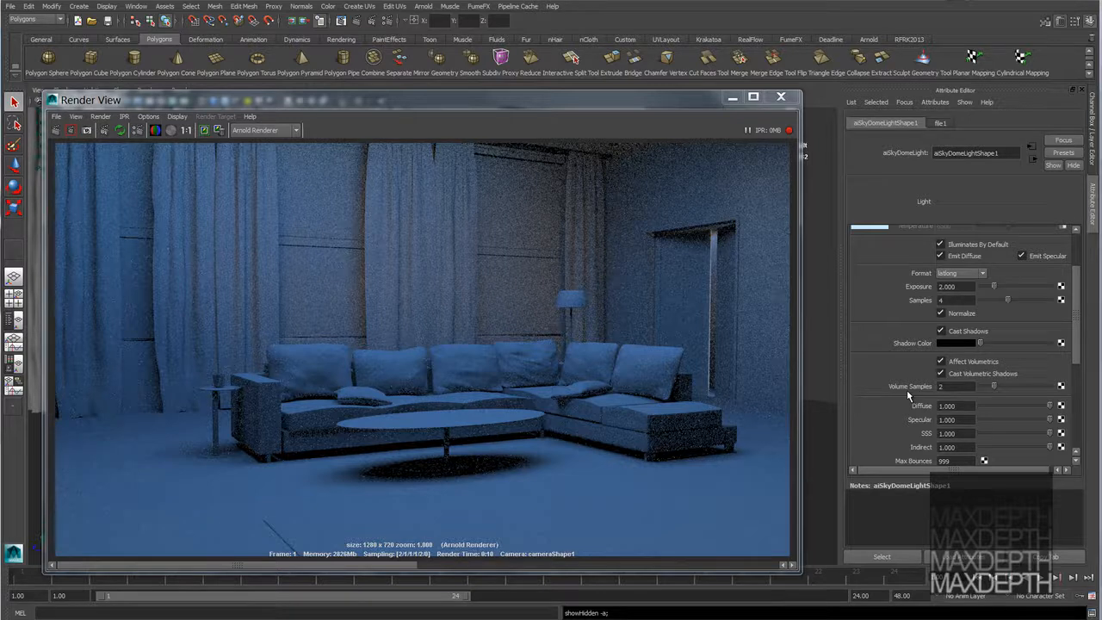
- Set the skydome's volume samples to 0 and turn off Affect Volumetrics and Cast Volumetric Shadows
{"action": "left_click", "coordinate": [987, 386]}
{"action": "type", "text": "0"}
{"action": "key", "text": "Return"}
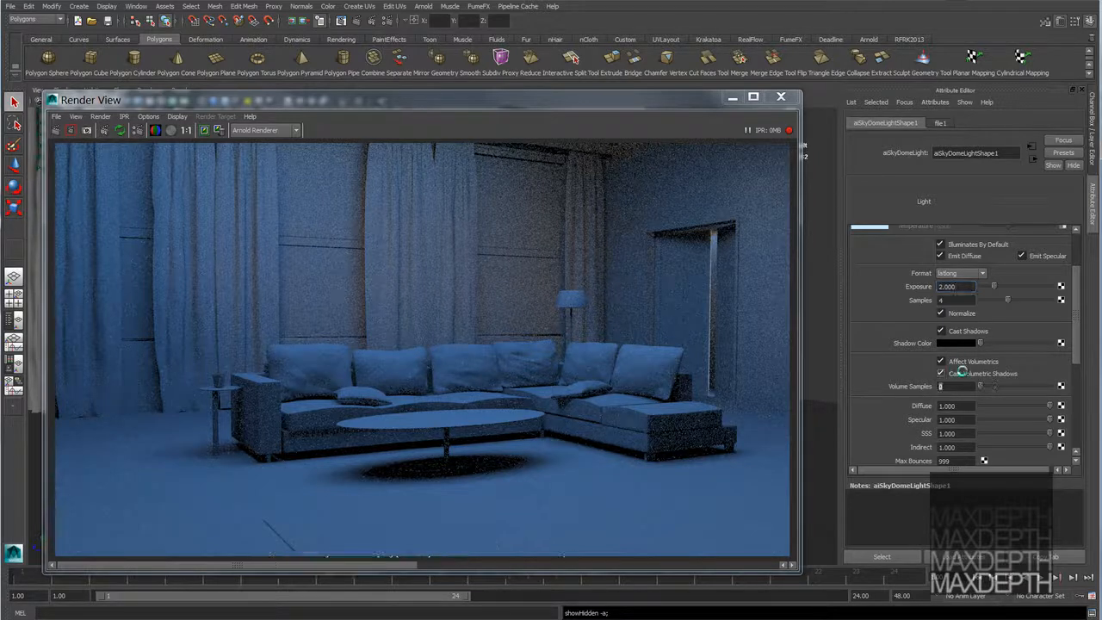
{"action": "left_click", "coordinate": [958, 361]}
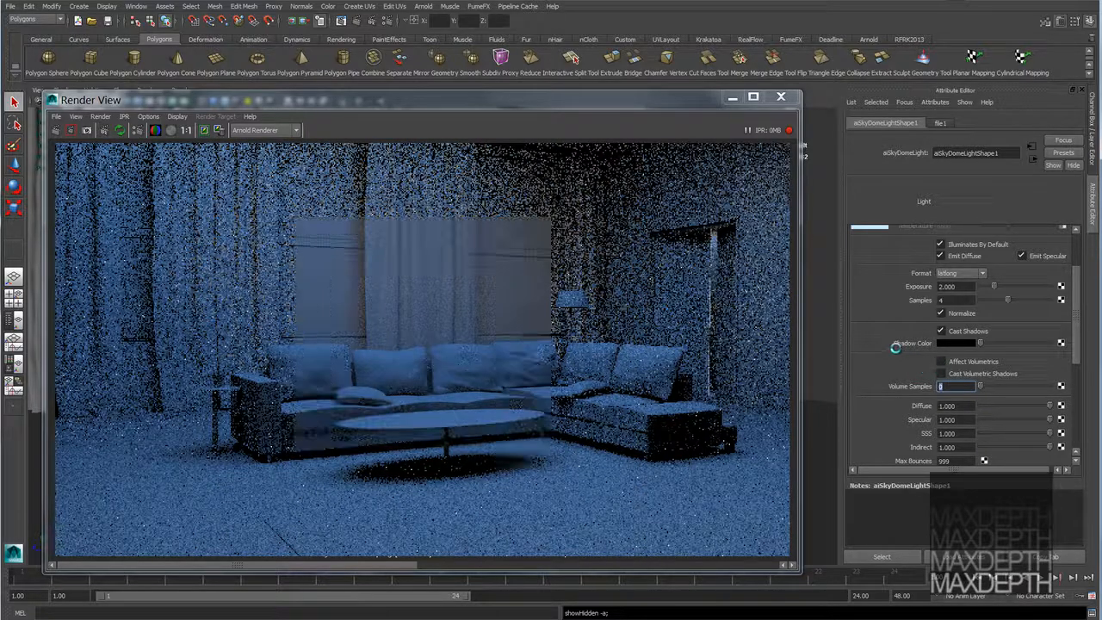
- Look over the remaining attributes of aiSkyDomeLightShape1 and set its resolution to 3000
{"action": "scroll", "coordinate": [882, 351], "scroll_direction": "down", "scroll_amount": 3}
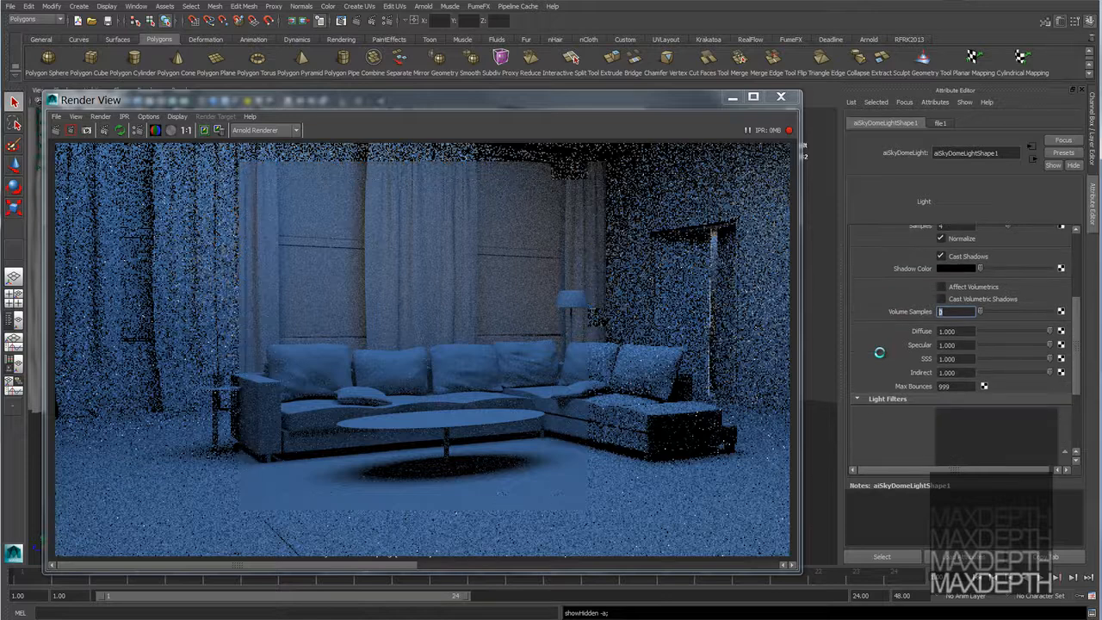
{"action": "scroll", "coordinate": [879, 352], "scroll_direction": "down", "scroll_amount": 5}
{"action": "scroll", "coordinate": [879, 352], "scroll_direction": "up", "scroll_amount": 6}
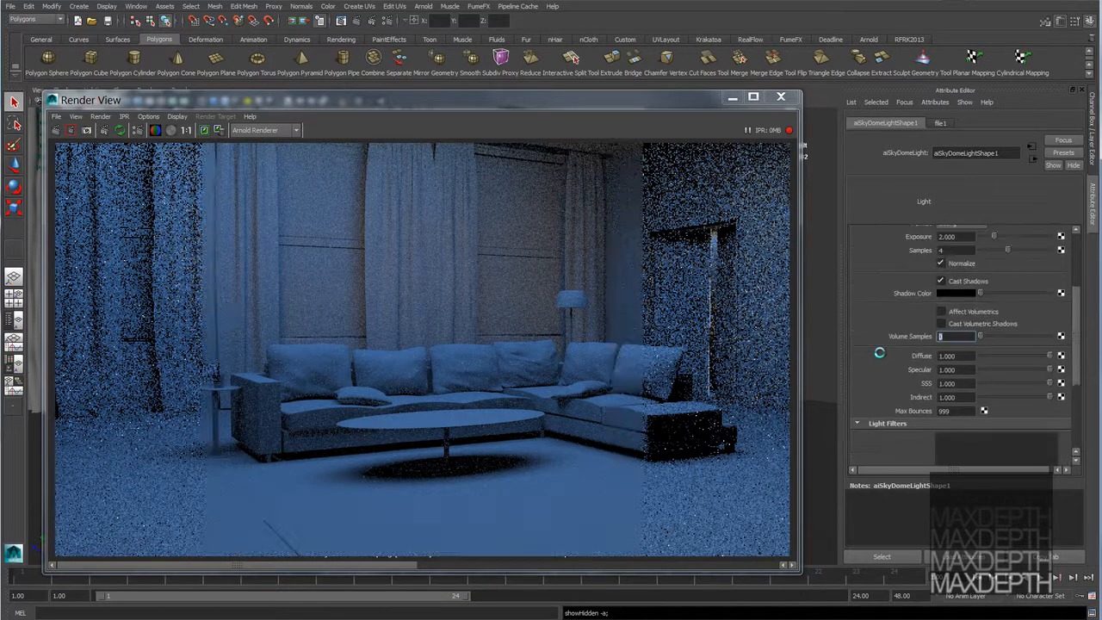
{"action": "scroll", "coordinate": [878, 352], "scroll_direction": "up", "scroll_amount": 5}
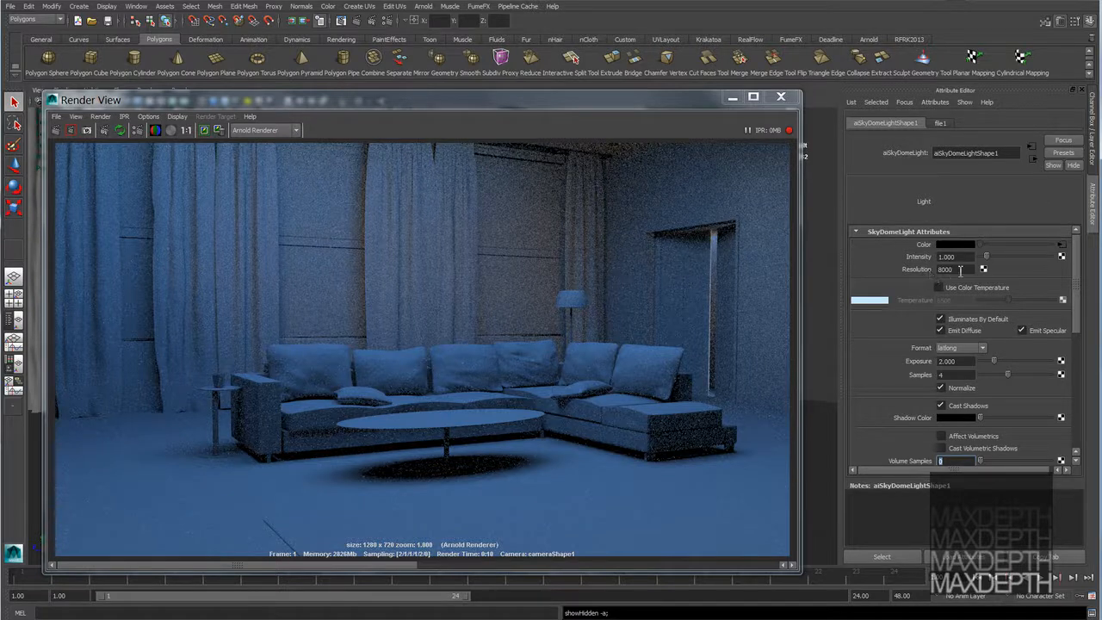
{"action": "double_click", "coordinate": [960, 270]}
{"action": "type", "text": "000"}
{"action": "key", "text": "Return"}
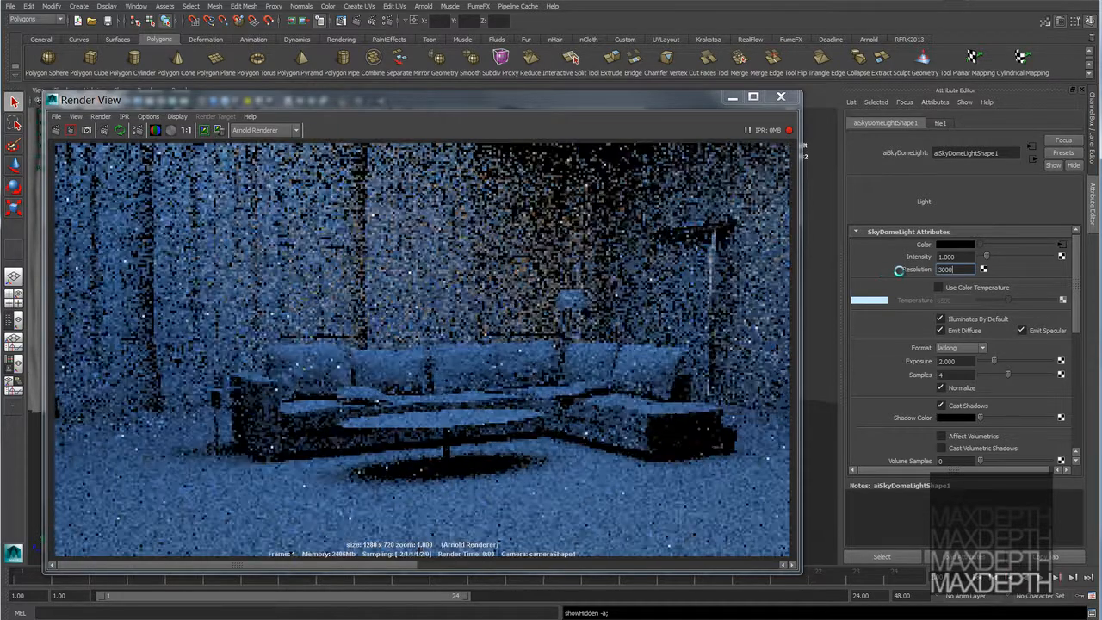
- Lower the skydome light's exposure to -1 and put the render window away to reveal the viewport
{"action": "scroll", "coordinate": [902, 280], "scroll_direction": "down", "scroll_amount": 1}
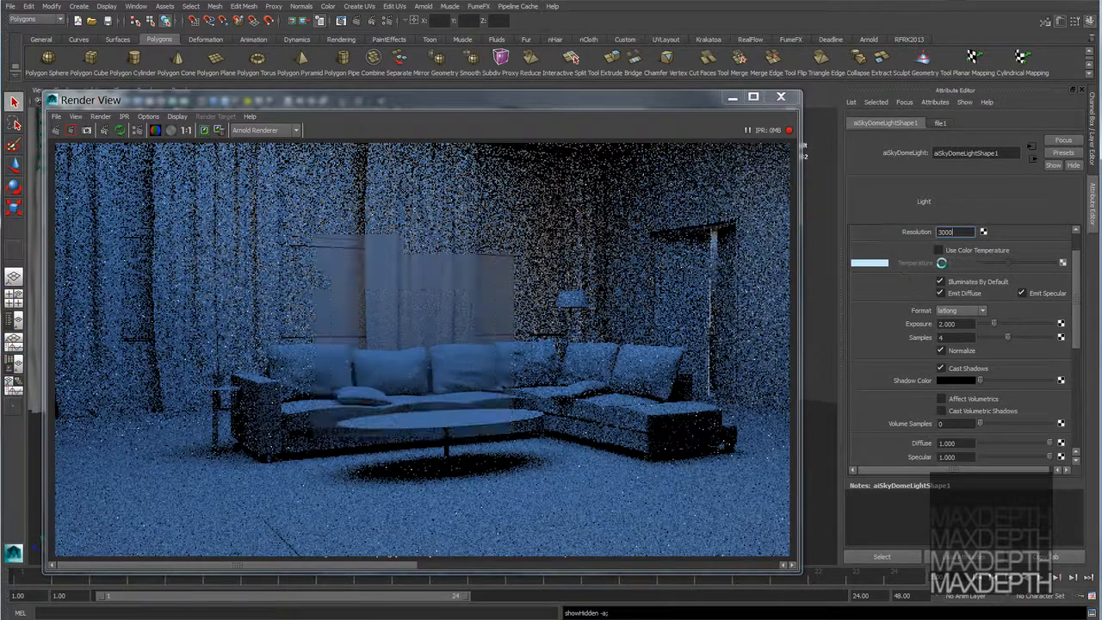
{"action": "scroll", "coordinate": [988, 255], "scroll_direction": "up", "scroll_amount": 1}
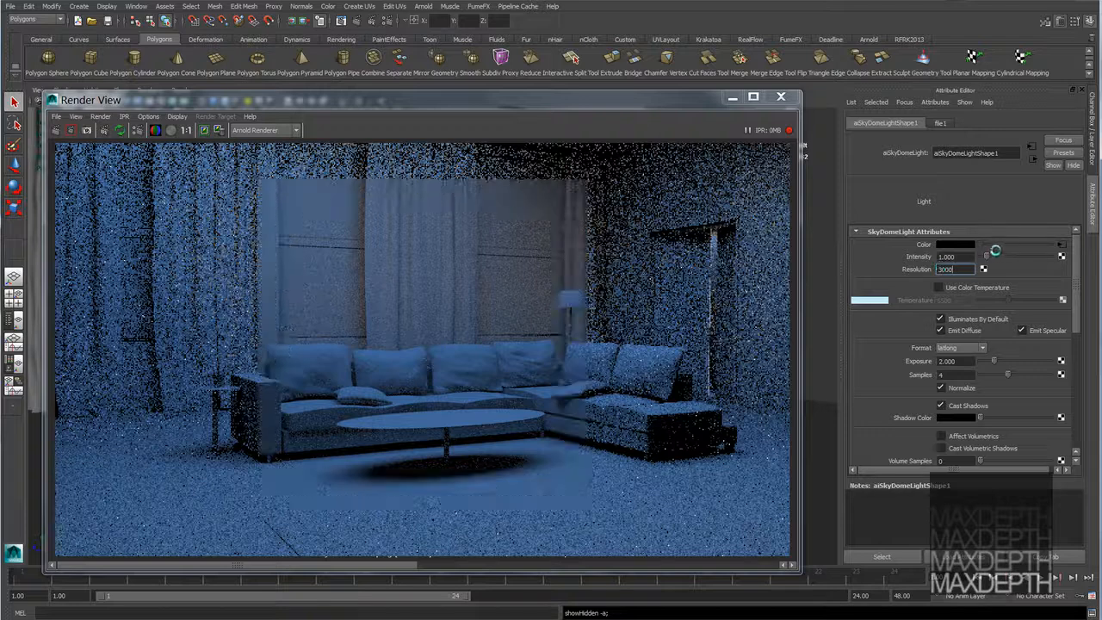
{"action": "scroll", "coordinate": [914, 291], "scroll_direction": "down", "scroll_amount": 1}
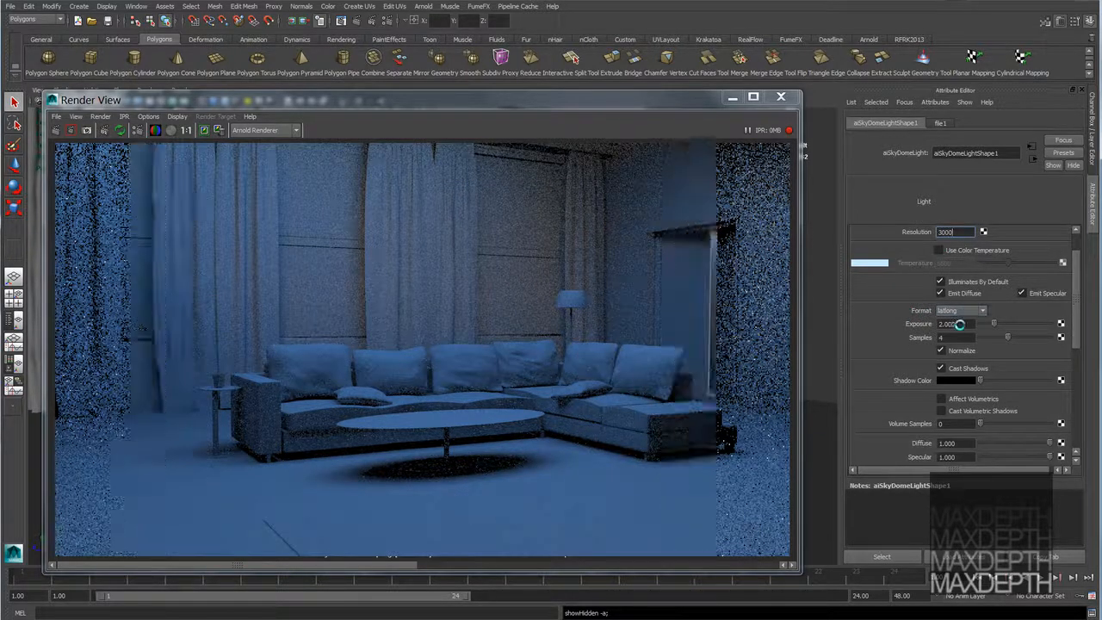
{"action": "scroll", "coordinate": [905, 344], "scroll_direction": "down", "scroll_amount": 2}
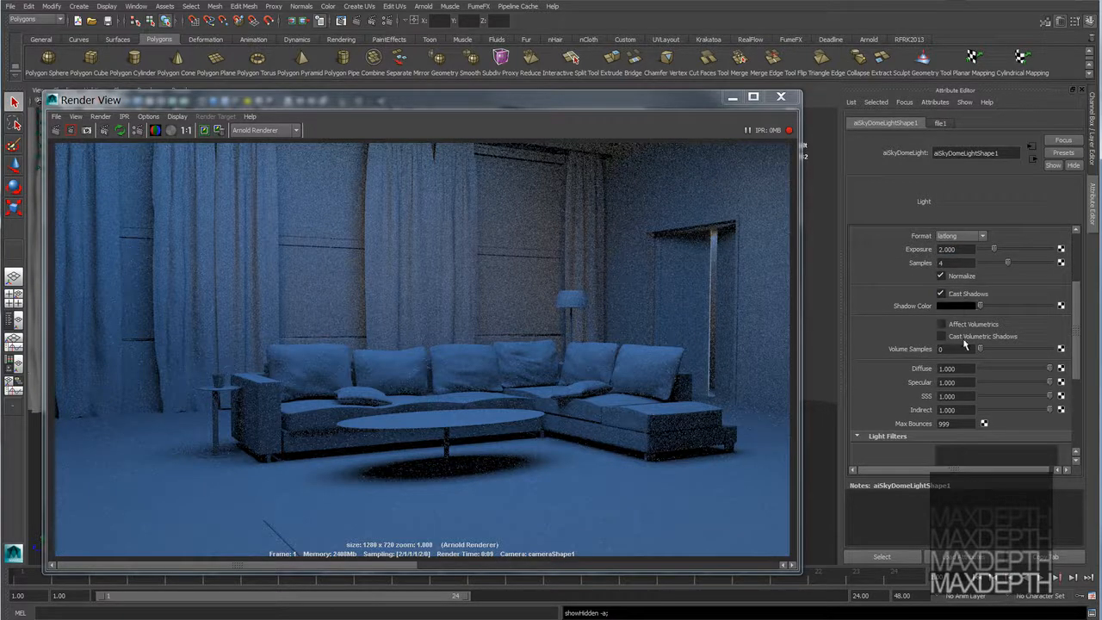
{"action": "scroll", "coordinate": [955, 336], "scroll_direction": "up", "scroll_amount": 2}
{"action": "scroll", "coordinate": [944, 338], "scroll_direction": "up", "scroll_amount": 1}
{"action": "left_click", "coordinate": [968, 374]}
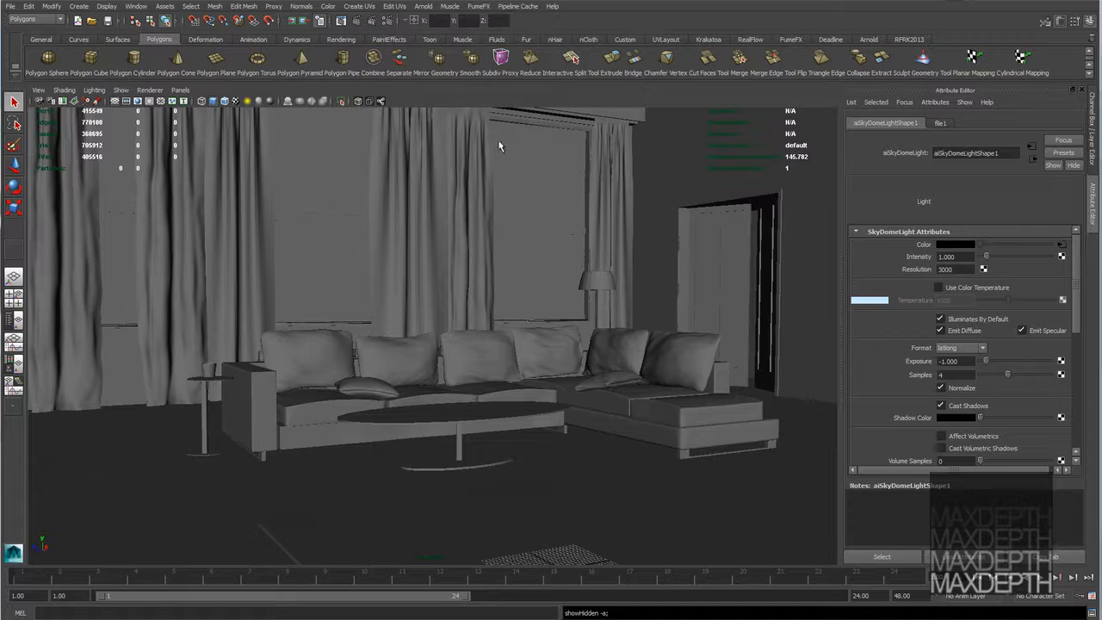
- Add an Arnold Area Light to the living-room scene
{"action": "left_click", "coordinate": [422, 6]}
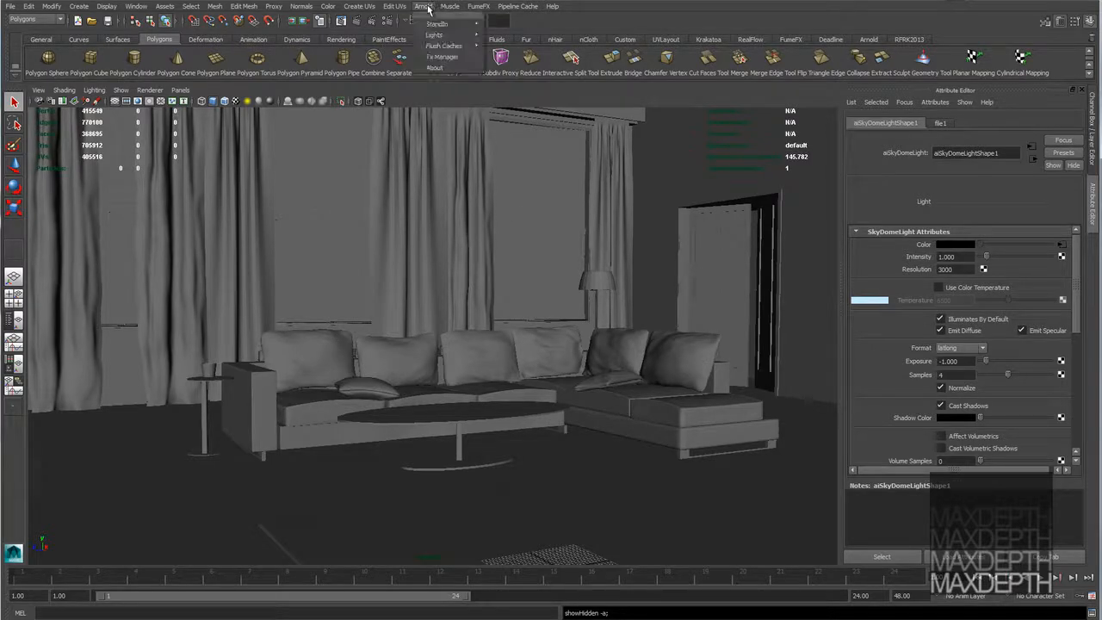
{"action": "mouse_move", "coordinate": [439, 34]}
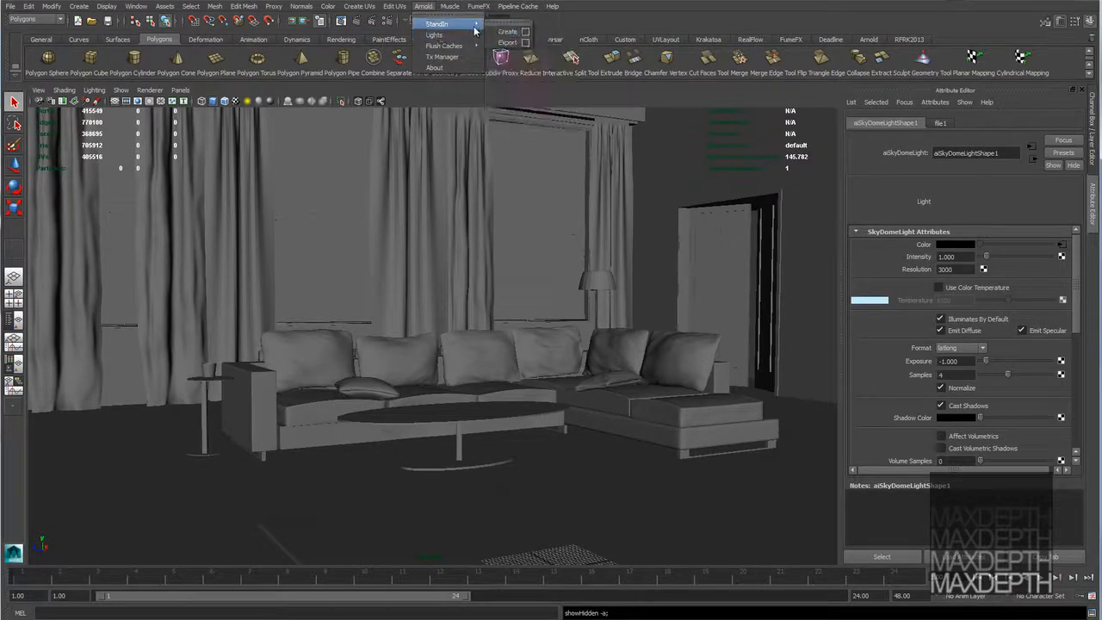
{"action": "left_click", "coordinate": [510, 42]}
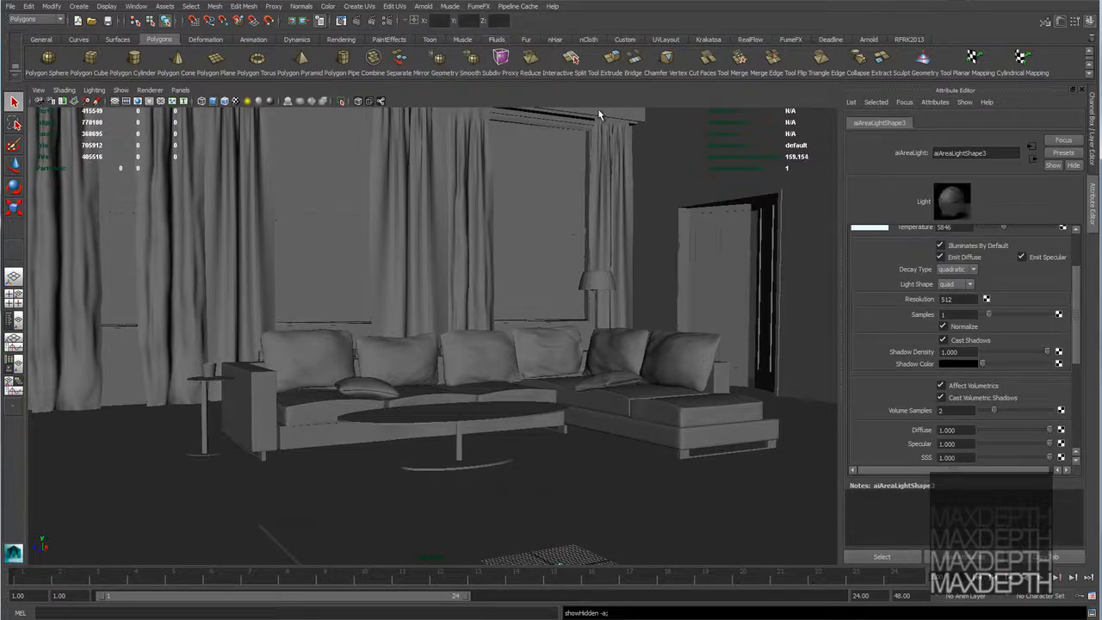
- Switch the viewport to the persp camera and locate the new area light in the room with the Move tool
{"action": "left_click", "coordinate": [180, 90]}
{"action": "mouse_move", "coordinate": [216, 101]}
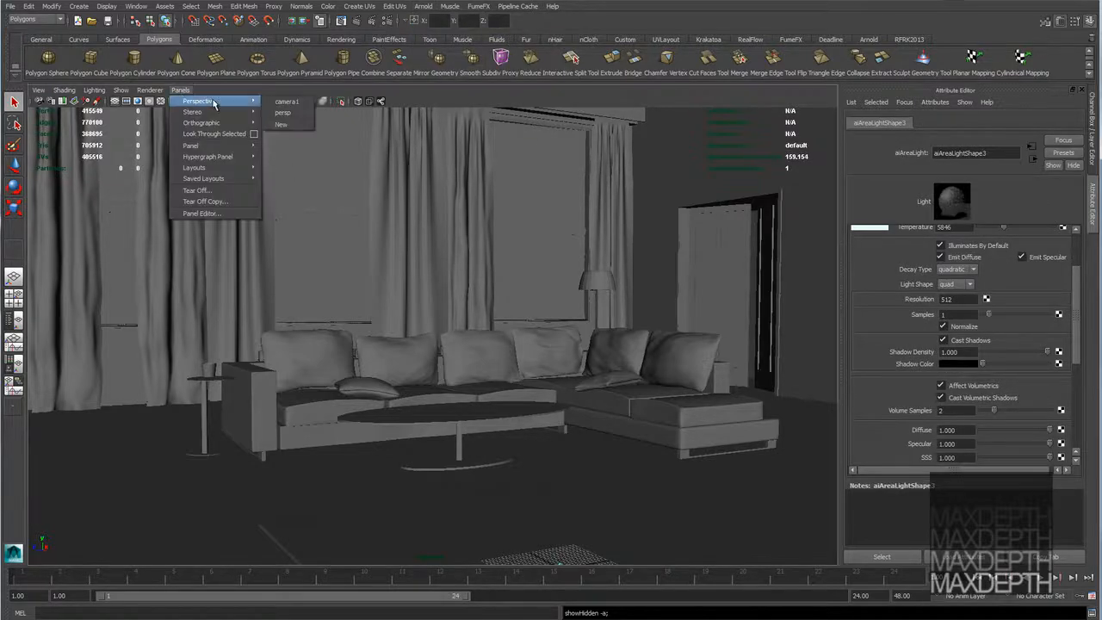
{"action": "left_click", "coordinate": [285, 112]}
{"action": "scroll", "coordinate": [493, 309], "scroll_direction": "down", "scroll_amount": 10}
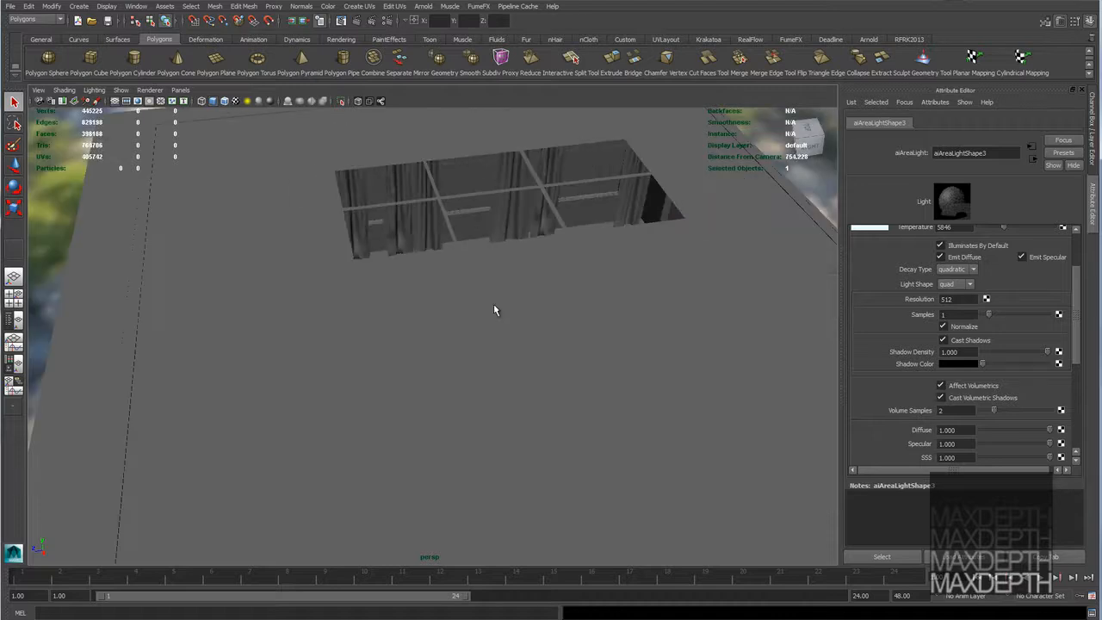
{"action": "scroll", "coordinate": [494, 310], "scroll_direction": "up", "scroll_amount": 6}
{"action": "key", "text": "w"}
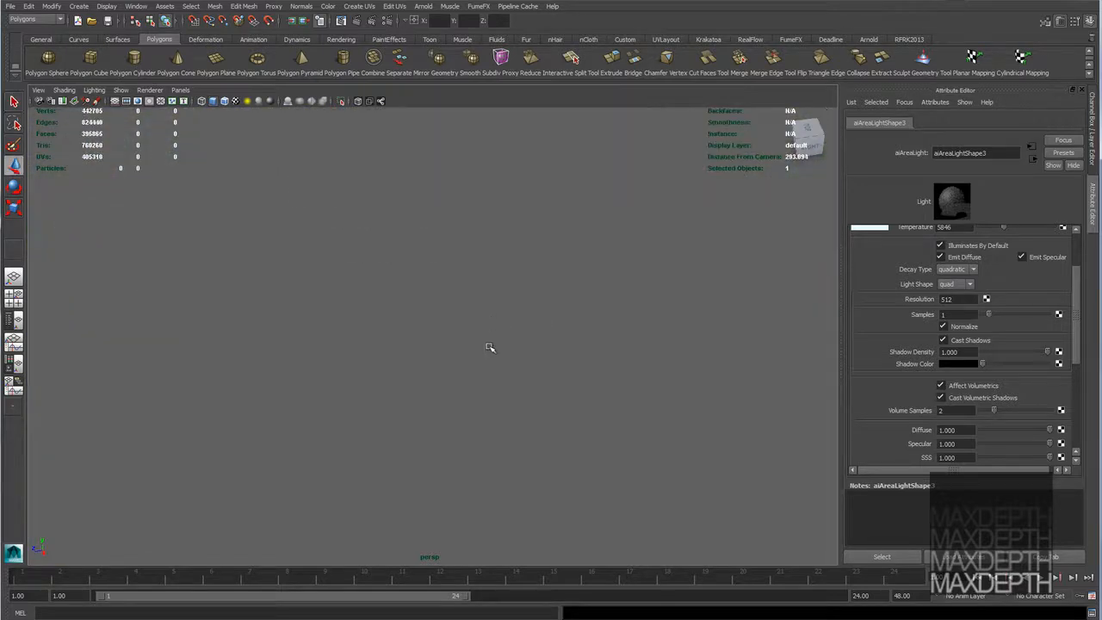
{"action": "scroll", "coordinate": [492, 343], "scroll_direction": "down", "scroll_amount": 5}
{"action": "scroll", "coordinate": [508, 338], "scroll_direction": "down", "scroll_amount": 2}
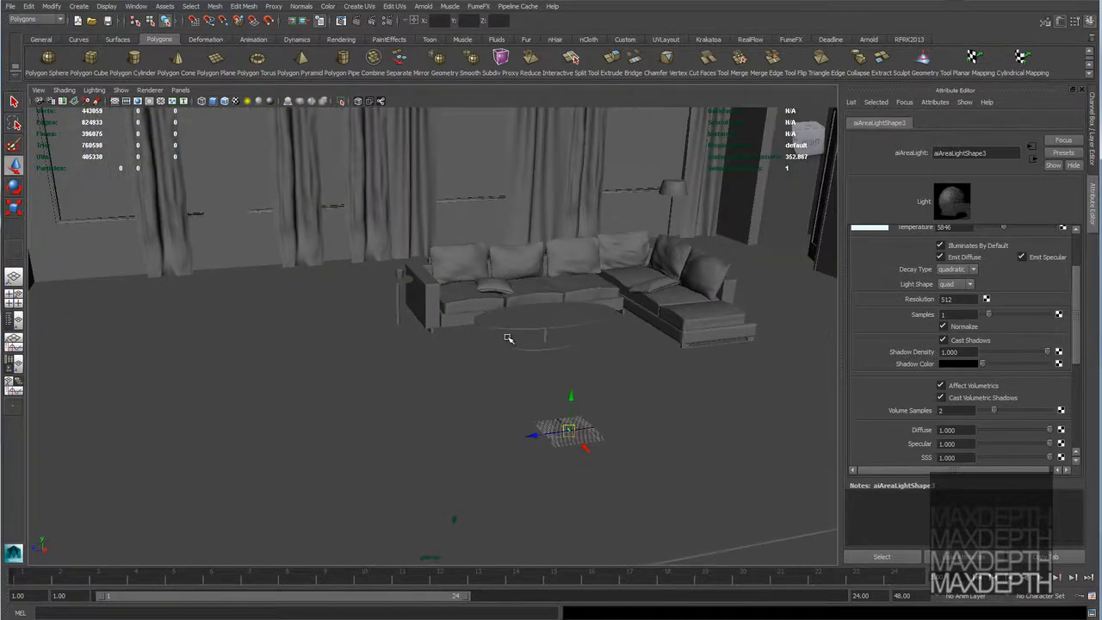
{"action": "scroll", "coordinate": [447, 329], "scroll_direction": "down", "scroll_amount": 10}
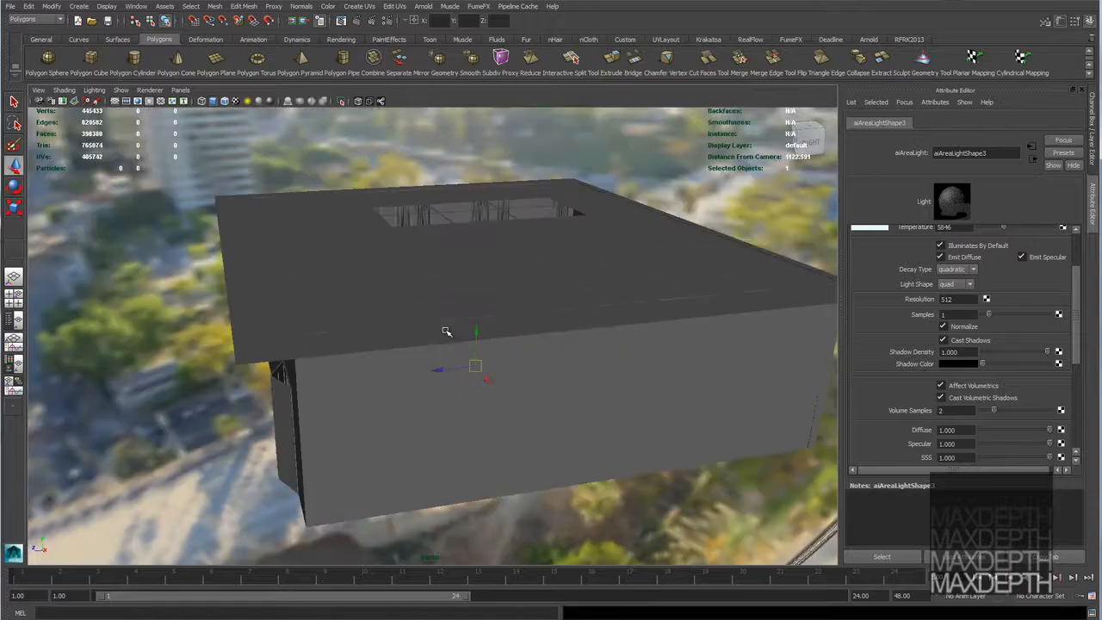
- Raise the new area light straight up so it floats above the centre of the grid
{"action": "left_click_drag", "start_coordinate": [484, 344], "coordinate": [406, 356], "text": "alt"}
{"action": "scroll", "coordinate": [411, 381], "scroll_direction": "up", "scroll_amount": 6}
{"action": "scroll", "coordinate": [425, 286], "scroll_direction": "up", "scroll_amount": 8}
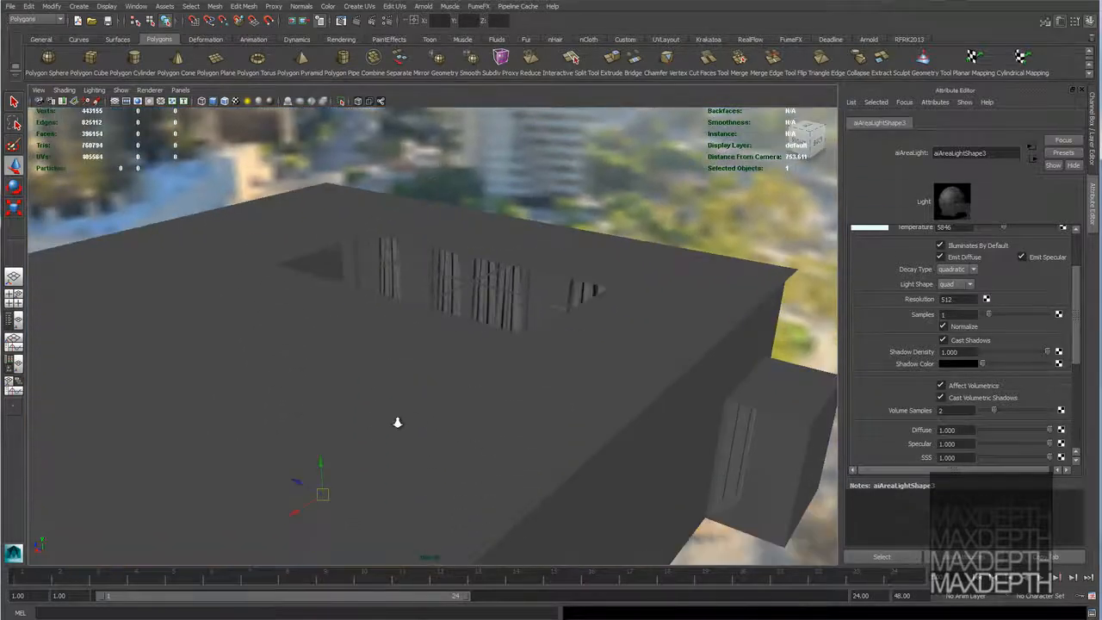
{"action": "scroll", "coordinate": [412, 322], "scroll_direction": "up", "scroll_amount": 8}
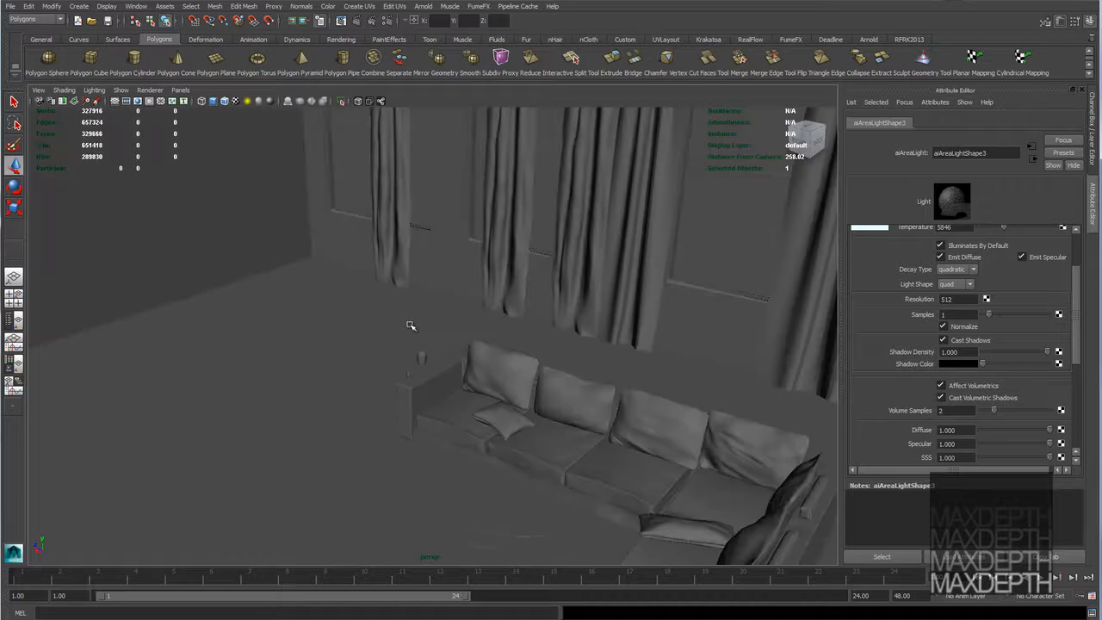
{"action": "scroll", "coordinate": [435, 350], "scroll_direction": "down", "scroll_amount": 2}
{"action": "left_click", "coordinate": [433, 317]}
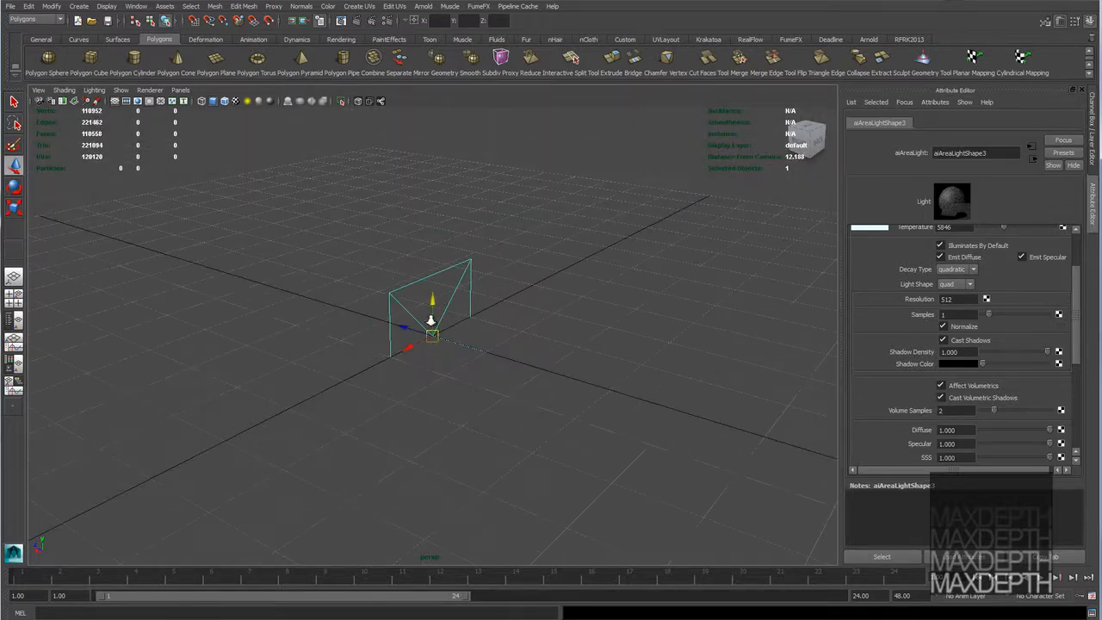
{"action": "scroll", "coordinate": [432, 317], "scroll_direction": "down", "scroll_amount": 3}
{"action": "left_click_drag", "start_coordinate": [433, 301], "coordinate": [458, 98]}
{"action": "scroll", "coordinate": [530, 274], "scroll_direction": "down", "scroll_amount": 5}
{"action": "left_click_drag", "start_coordinate": [529, 274], "coordinate": [469, 263], "text": "alt"}
{"action": "left_click_drag", "start_coordinate": [432, 223], "coordinate": [432, 164]}
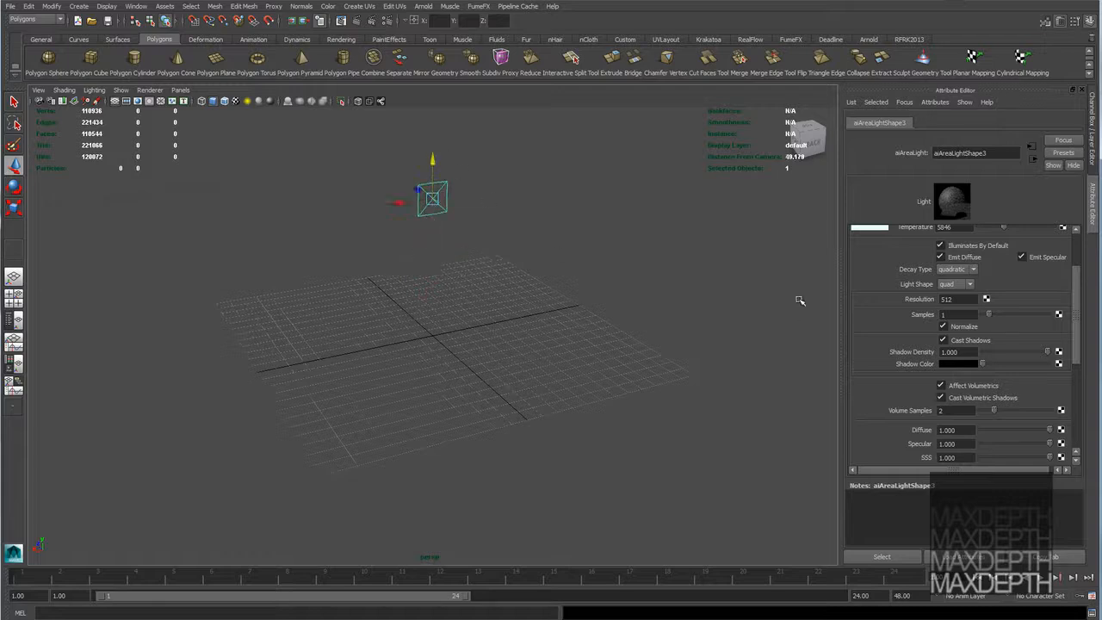
- Change the area light's shape to cylinder and stretch it vertically to make it taller
{"action": "scroll", "coordinate": [949, 355], "scroll_direction": "up", "scroll_amount": 3}
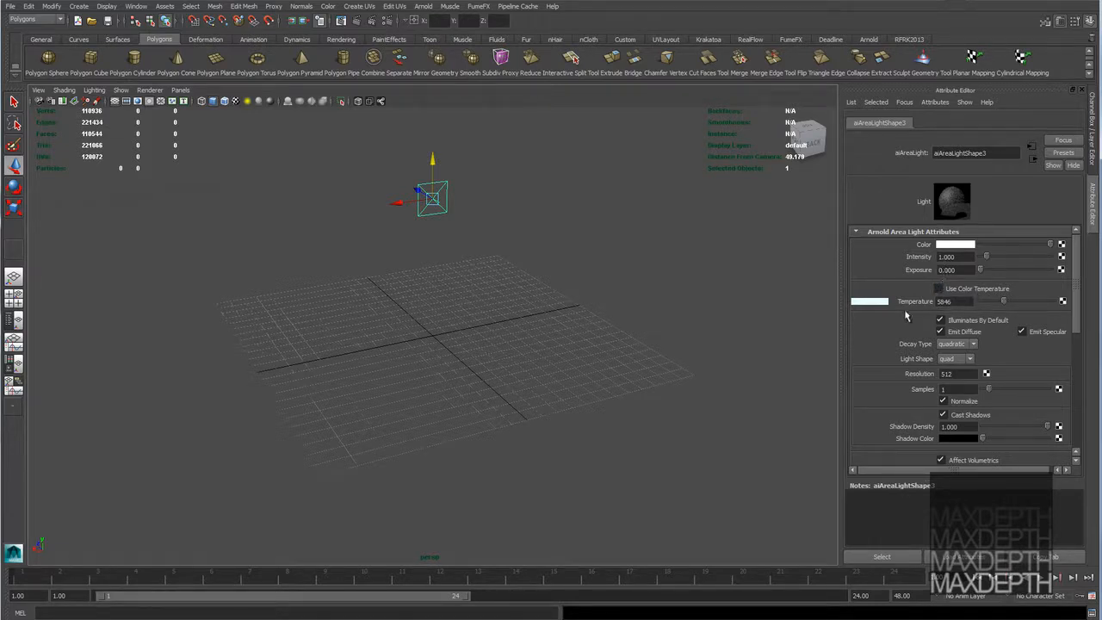
{"action": "scroll", "coordinate": [905, 316], "scroll_direction": "down", "scroll_amount": 2}
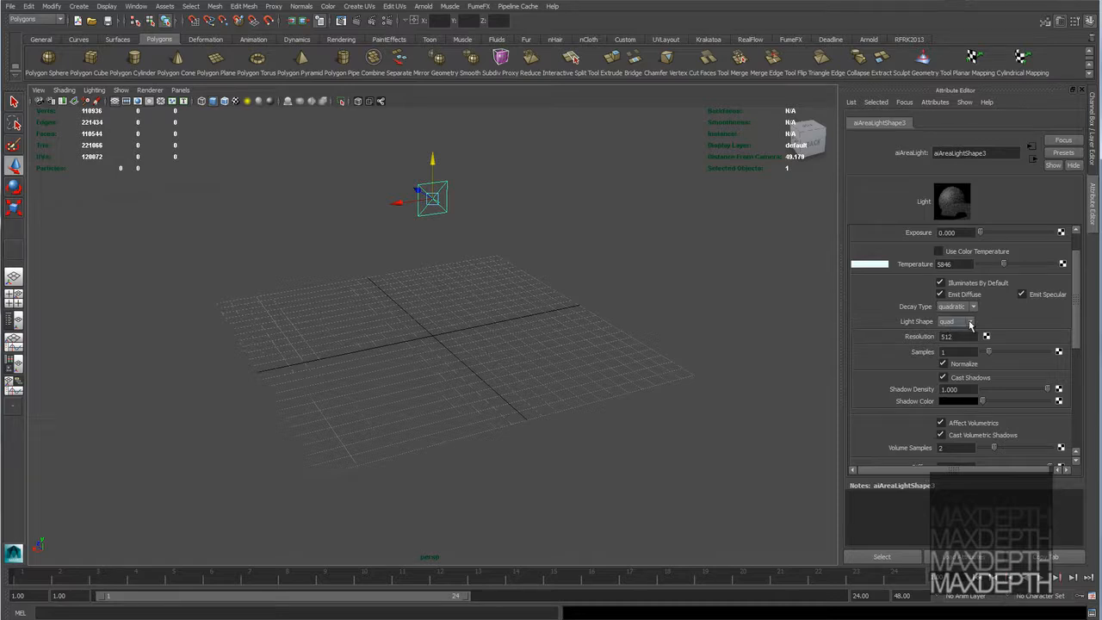
{"action": "left_click", "coordinate": [969, 321]}
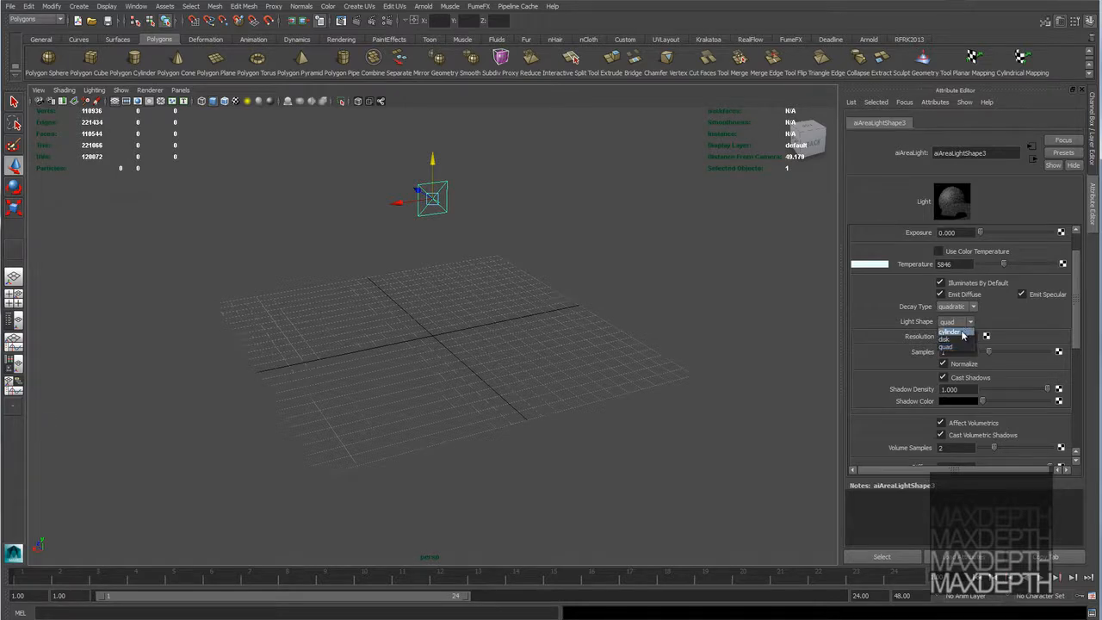
{"action": "left_click", "coordinate": [951, 331]}
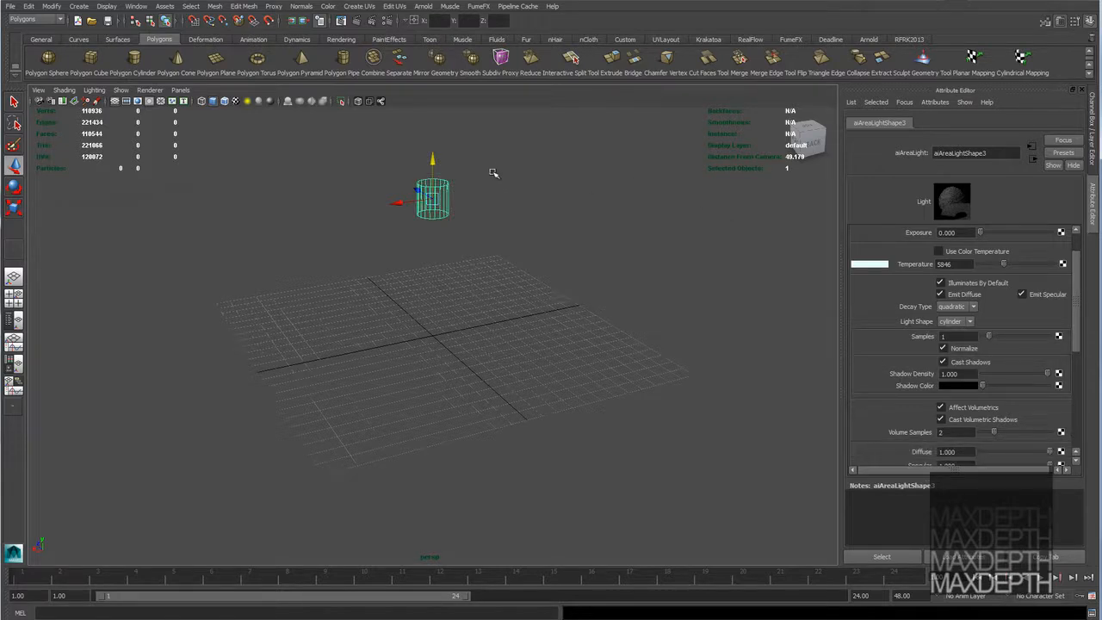
{"action": "key", "text": "r"}
{"action": "left_click_drag", "start_coordinate": [434, 148], "coordinate": [438, 115]}
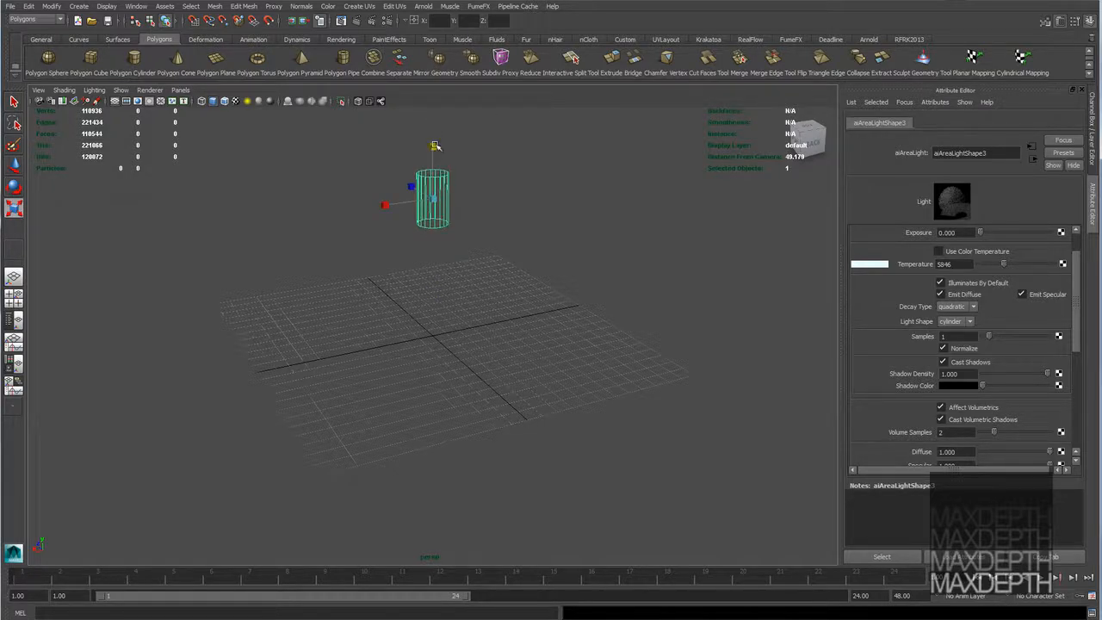
{"action": "mouse_move", "coordinate": [433, 147]}
{"action": "left_mouse_down"}
{"action": "mouse_move", "coordinate": [434, 93]}
{"action": "mouse_move", "coordinate": [436, 129]}
{"action": "left_mouse_up"}
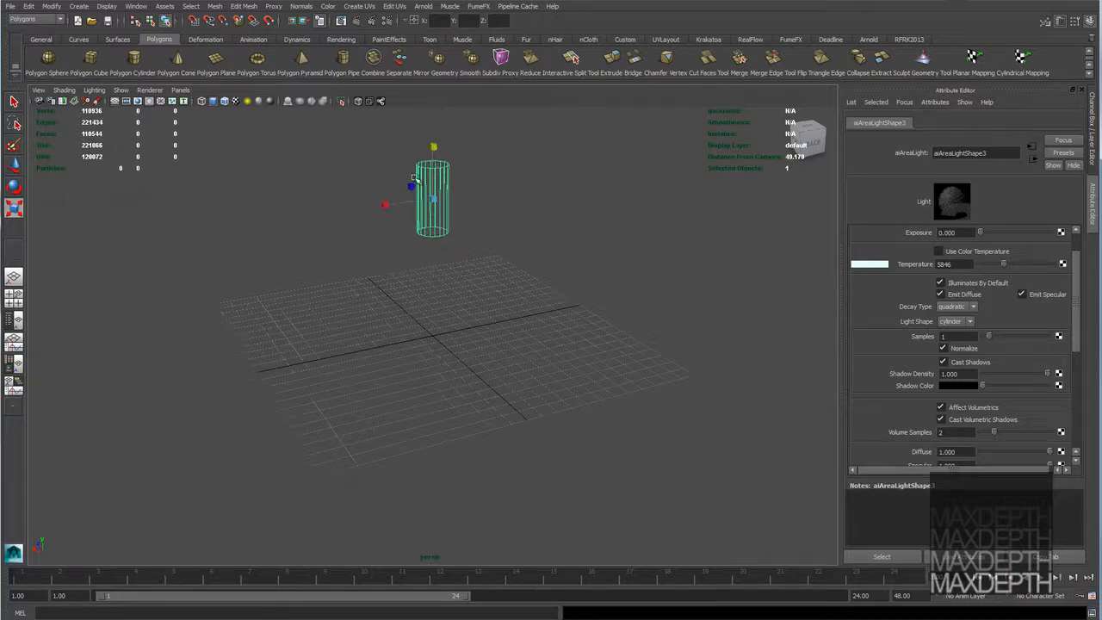
- Try the disk light shape on the area light and return its shape to quad
{"action": "left_click", "coordinate": [969, 321]}
{"action": "left_click", "coordinate": [966, 340]}
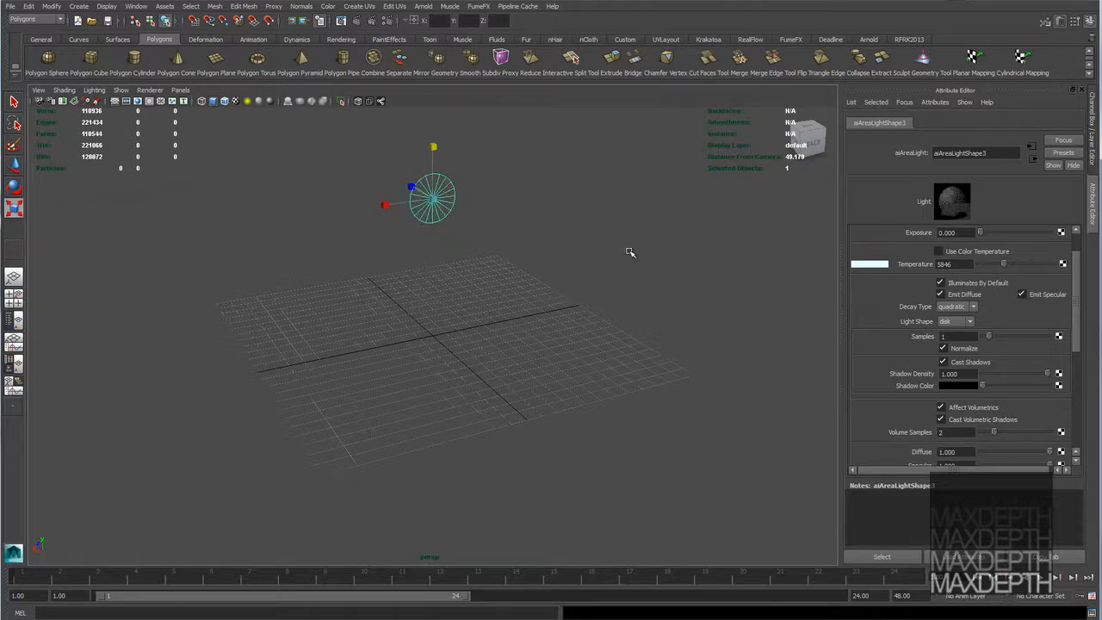
{"action": "left_click", "coordinate": [955, 321]}
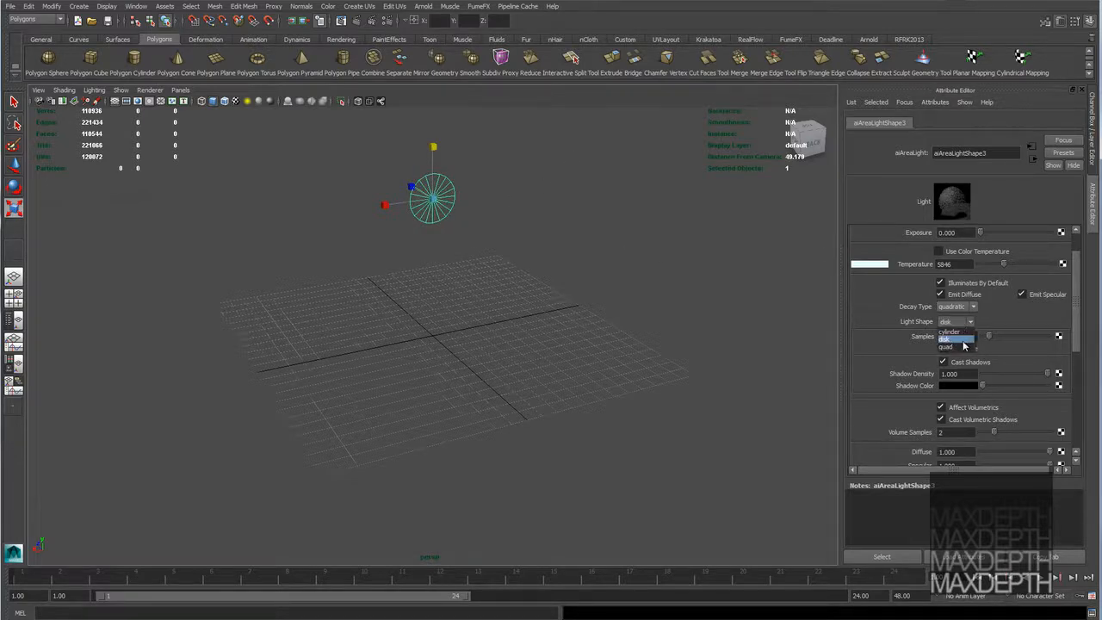
{"action": "left_click", "coordinate": [954, 330]}
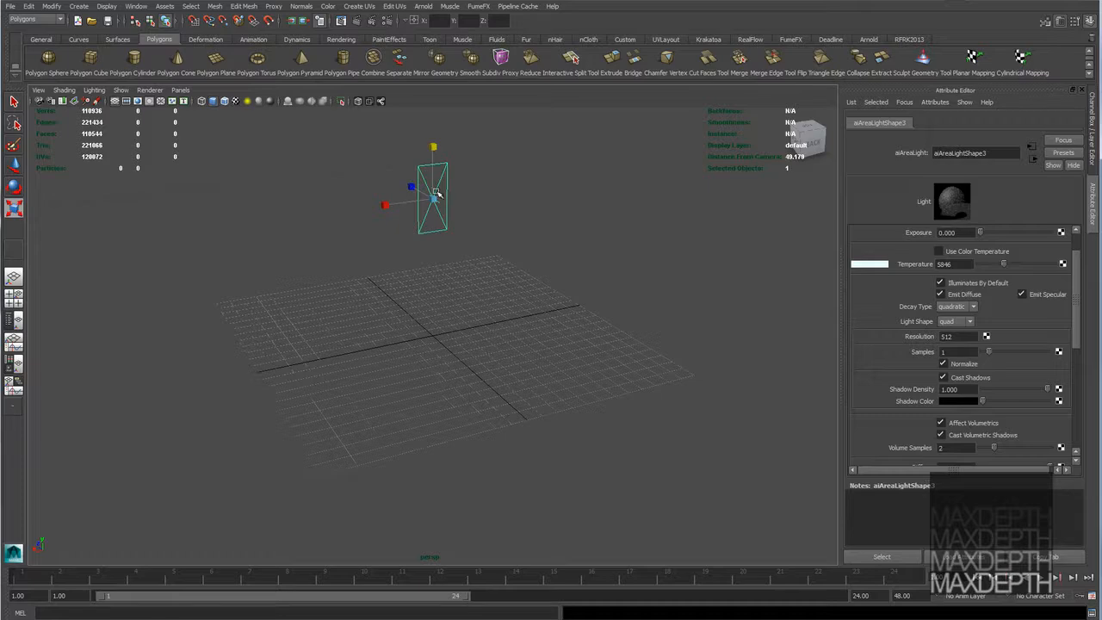
- Scale the quad area light up uniformly and rotate it so that it tilts over the floor grid
{"action": "left_click_drag", "start_coordinate": [436, 194], "coordinate": [495, 202]}
{"action": "scroll", "coordinate": [494, 203], "scroll_direction": "down", "scroll_amount": 2}
{"action": "left_click_drag", "start_coordinate": [474, 243], "coordinate": [528, 232], "text": "alt"}
{"action": "scroll", "coordinate": [527, 231], "scroll_direction": "down", "scroll_amount": 3}
{"action": "left_click_drag", "start_coordinate": [497, 266], "coordinate": [639, 227], "text": "alt"}
{"action": "scroll", "coordinate": [465, 284], "scroll_direction": "down", "scroll_amount": 5}
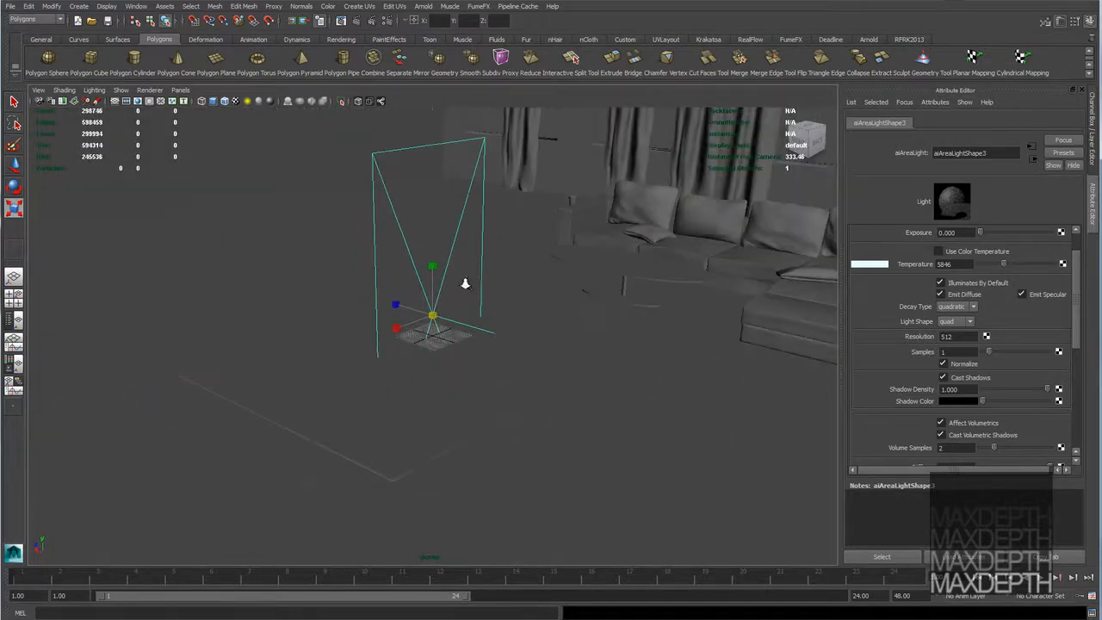
{"action": "scroll", "coordinate": [465, 284], "scroll_direction": "up", "scroll_amount": 2}
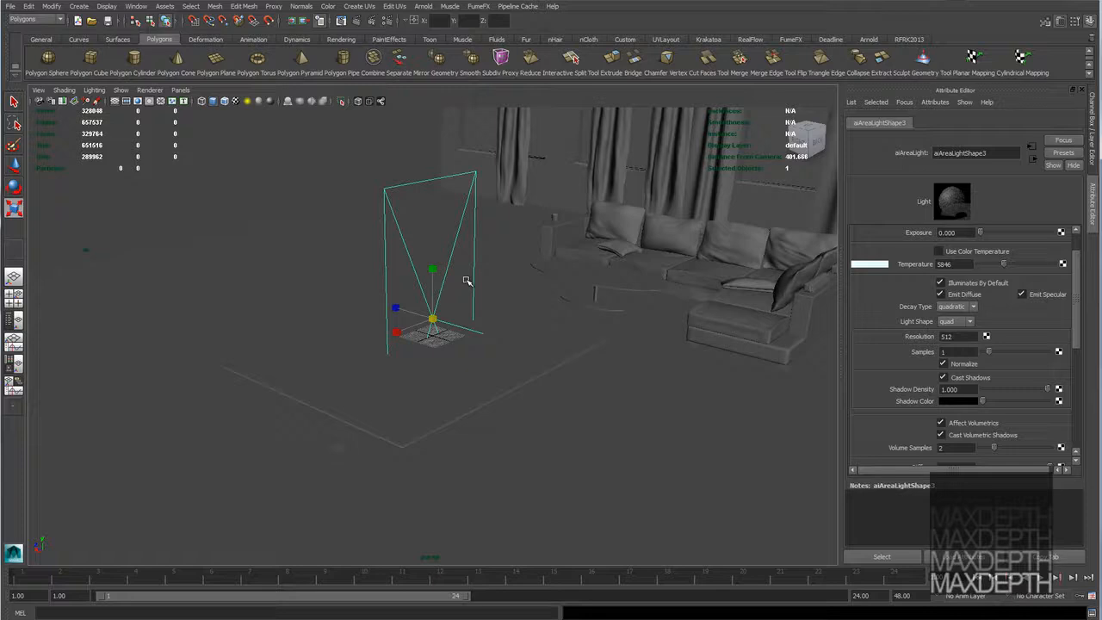
{"action": "key", "text": "e"}
{"action": "mouse_move", "coordinate": [409, 293]}
{"action": "left_mouse_down"}
{"action": "mouse_move", "coordinate": [414, 284]}
{"action": "mouse_move", "coordinate": [401, 306]}
{"action": "left_mouse_up"}
- Look through the selected area light and move its view back to position it from outside the building
{"action": "left_click", "coordinate": [192, 92]}
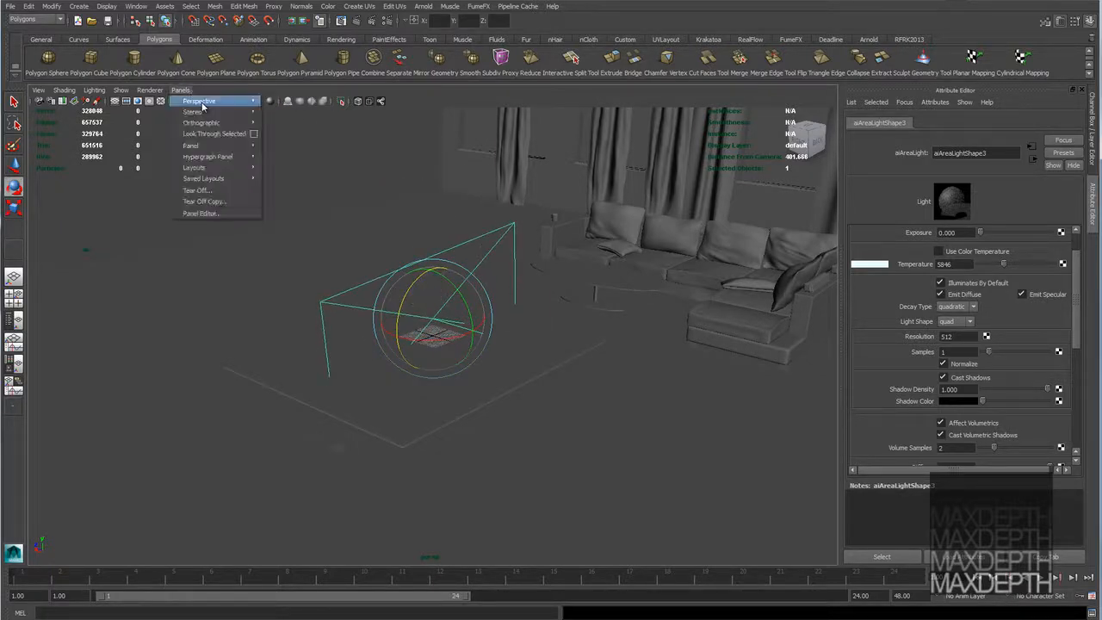
{"action": "left_click", "coordinate": [215, 133]}
{"action": "scroll", "coordinate": [462, 236], "scroll_direction": "down", "scroll_amount": 10}
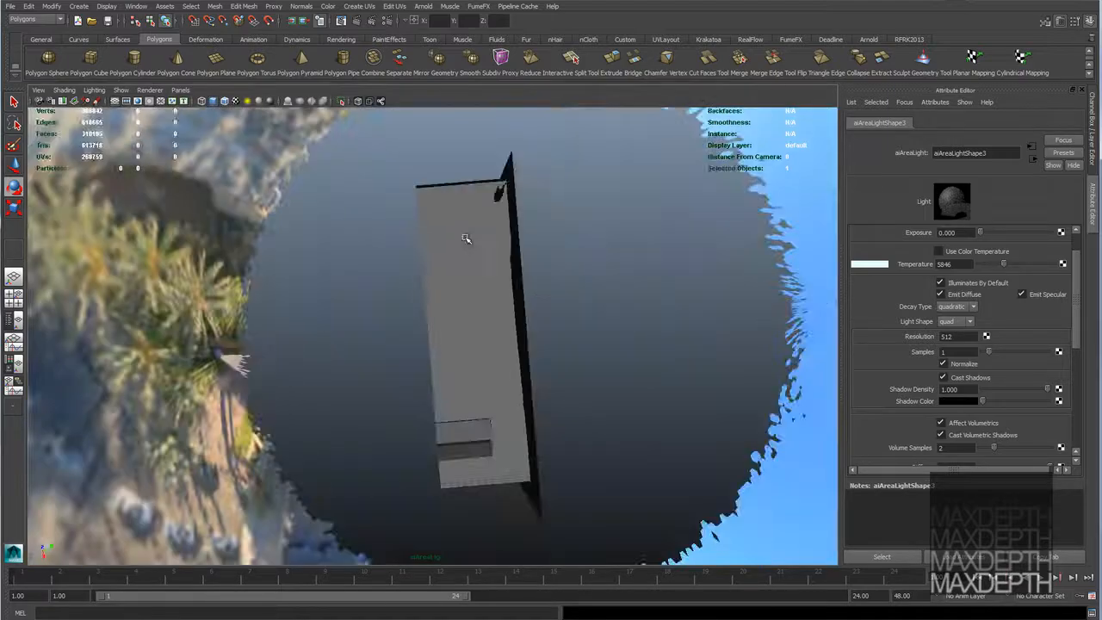
{"action": "middle_click_drag", "start_coordinate": [467, 239], "coordinate": [482, 300], "text": "alt"}
{"action": "scroll", "coordinate": [442, 290], "scroll_direction": "up", "scroll_amount": 10}
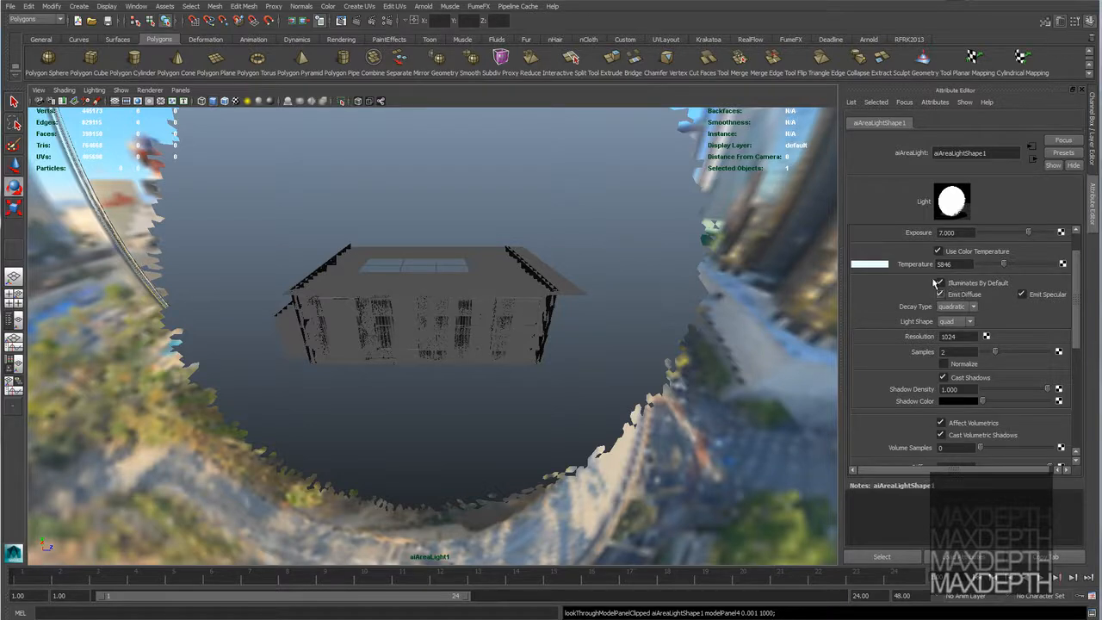
- Check aiAreaLightShape1's main settings, return the viewport to the persp camera and frame that light outside the building
{"action": "scroll", "coordinate": [923, 291], "scroll_direction": "up", "scroll_amount": 2}
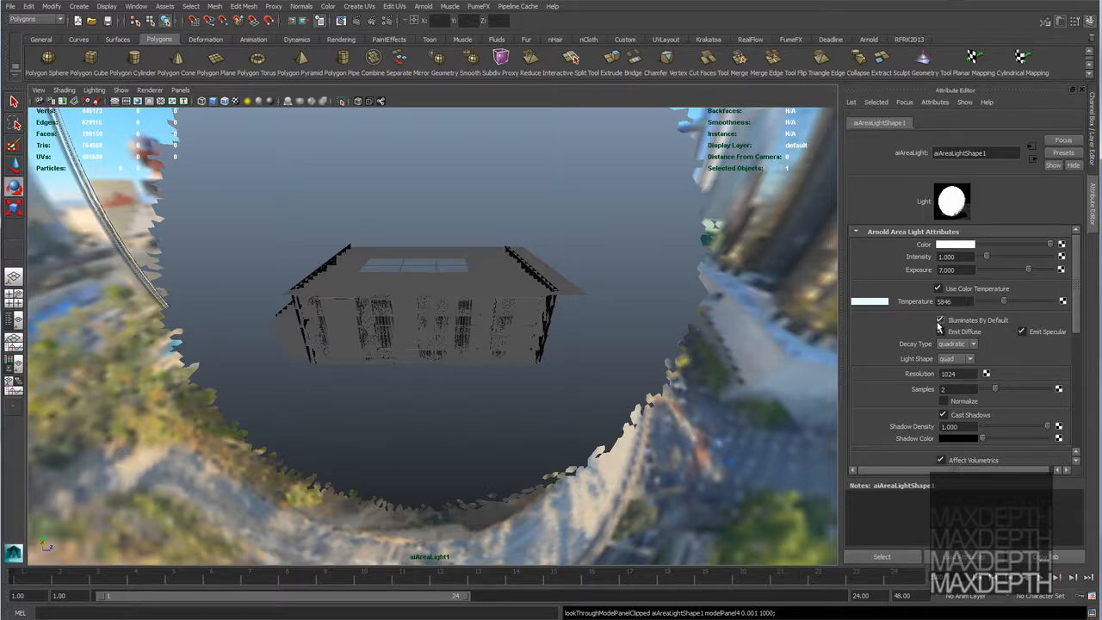
{"action": "scroll", "coordinate": [964, 336], "scroll_direction": "down", "scroll_amount": 1}
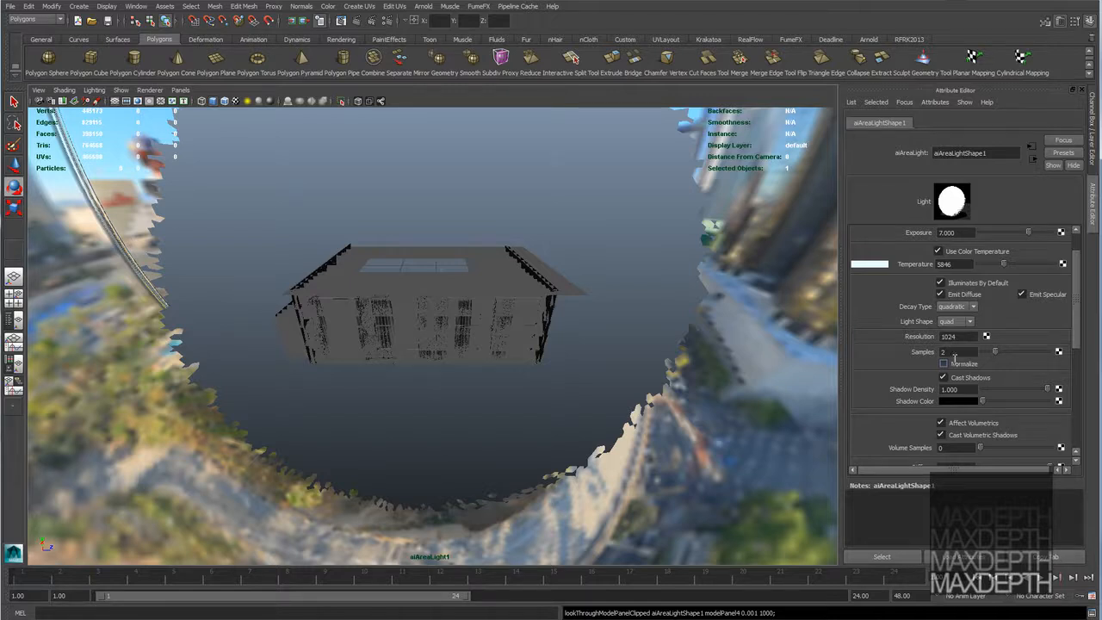
{"action": "left_click", "coordinate": [180, 90]}
{"action": "mouse_move", "coordinate": [258, 101]}
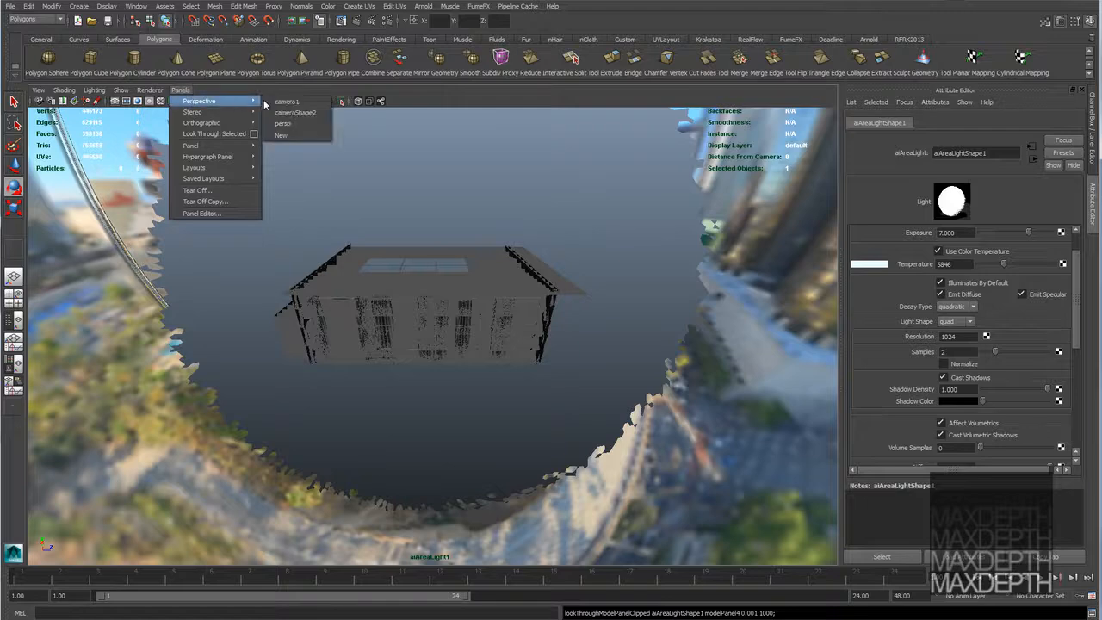
{"action": "left_click", "coordinate": [299, 124]}
{"action": "scroll", "coordinate": [470, 234], "scroll_direction": "down", "scroll_amount": 5}
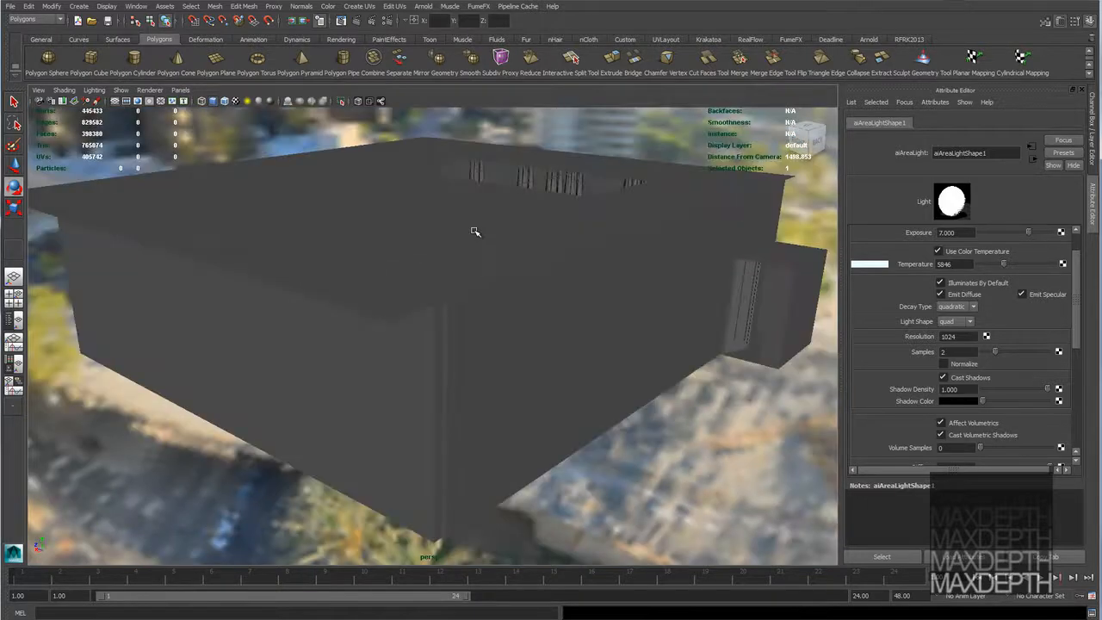
{"action": "key", "text": "ctrl+1"}
{"action": "key", "text": "f"}
{"action": "left_click_drag", "start_coordinate": [473, 317], "coordinate": [551, 295], "text": "alt"}
{"action": "key", "text": "ctrl+1"}
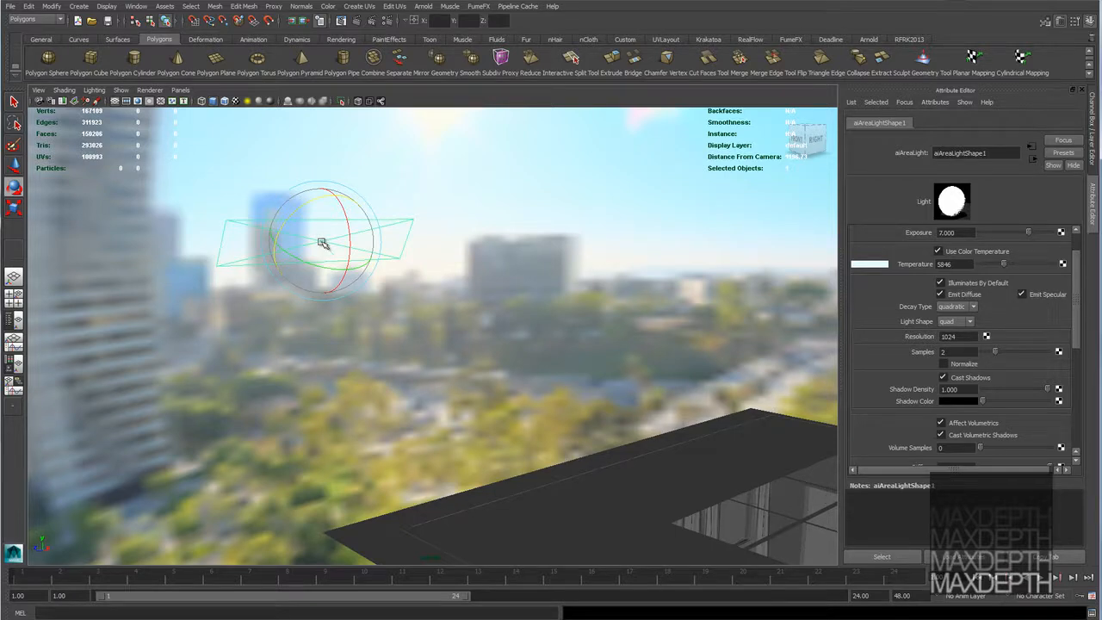
- Examine aiAreaLightShape1's exposure, color temperature, decay, shape, resolution, samples, Normalize, shadow and volumetric attributes
{"action": "left_click", "coordinate": [334, 183]}
{"action": "scroll", "coordinate": [910, 308], "scroll_direction": "up", "scroll_amount": 2}
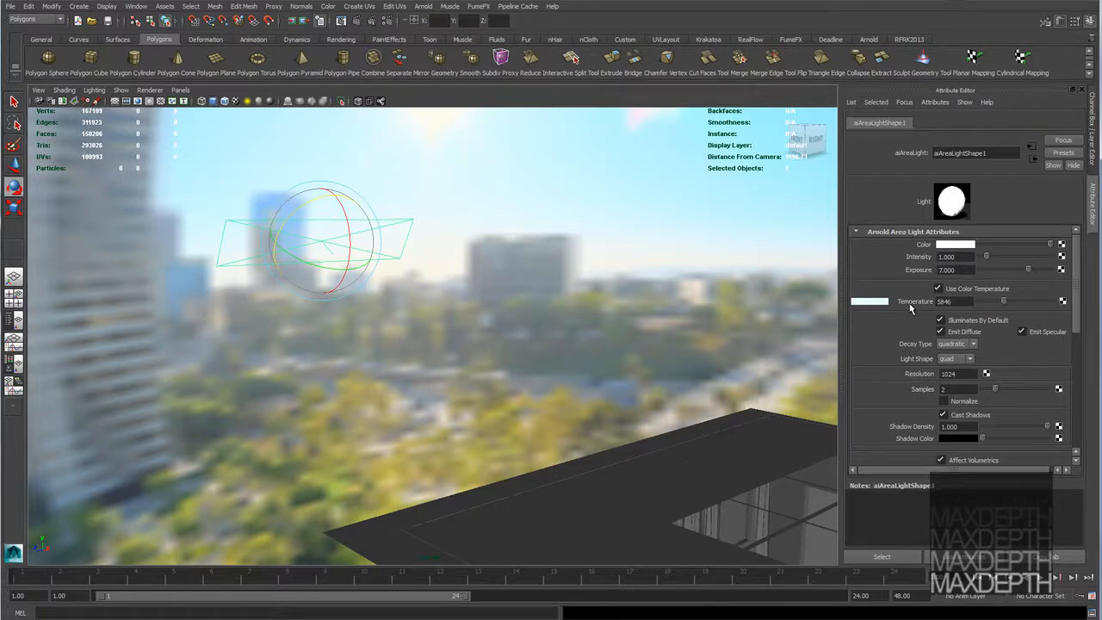
{"action": "scroll", "coordinate": [911, 307], "scroll_direction": "down", "scroll_amount": 2}
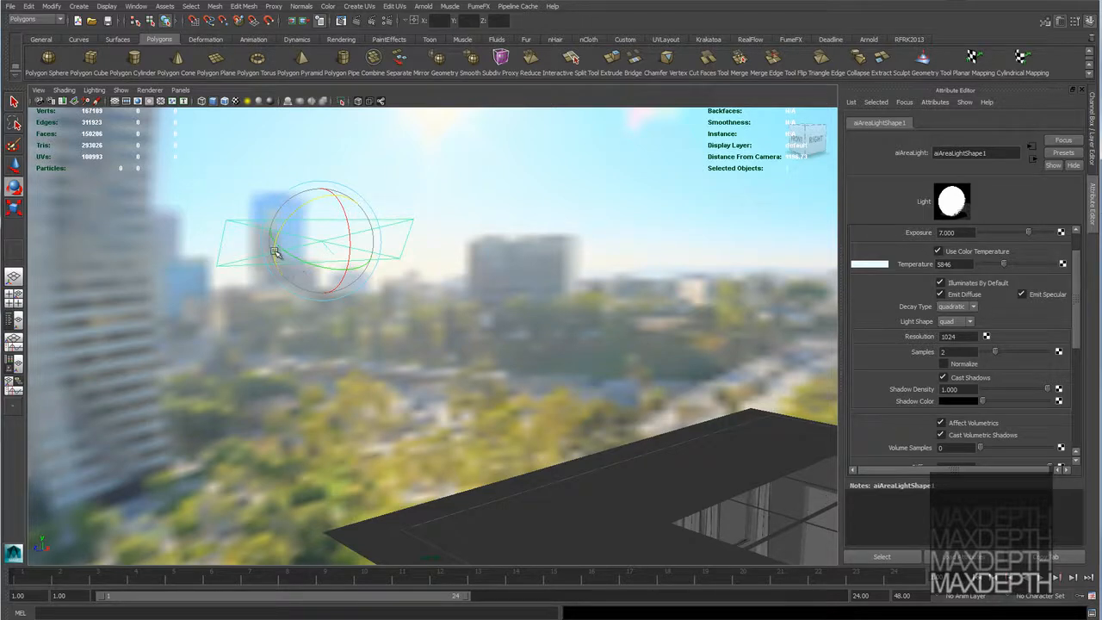
{"action": "scroll", "coordinate": [1007, 379], "scroll_direction": "up", "scroll_amount": 2}
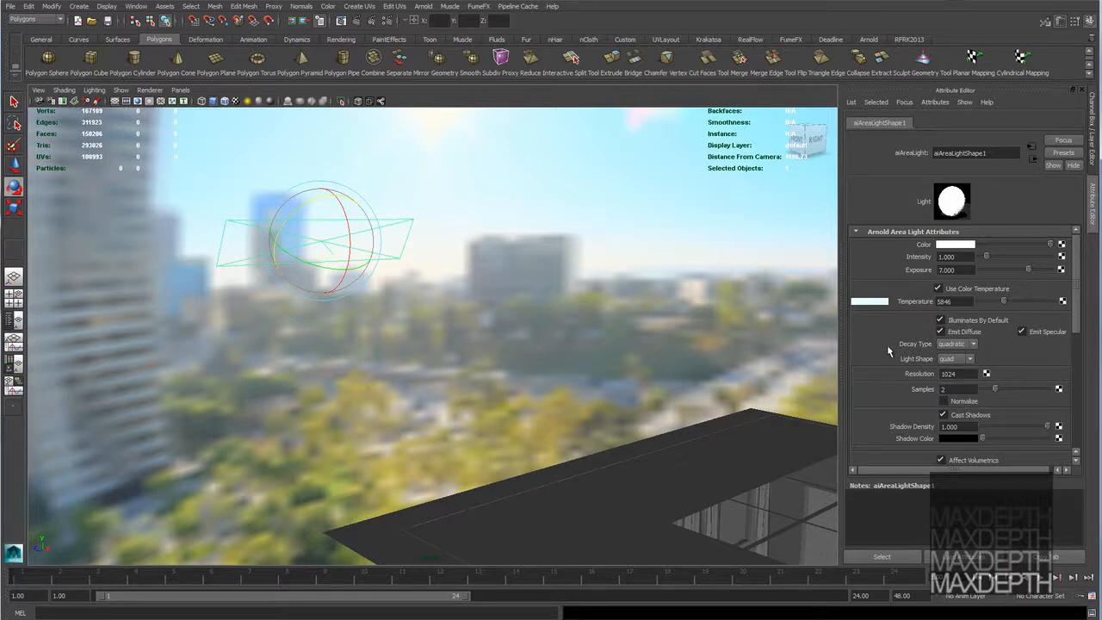
{"action": "scroll", "coordinate": [887, 368], "scroll_direction": "down", "scroll_amount": 3}
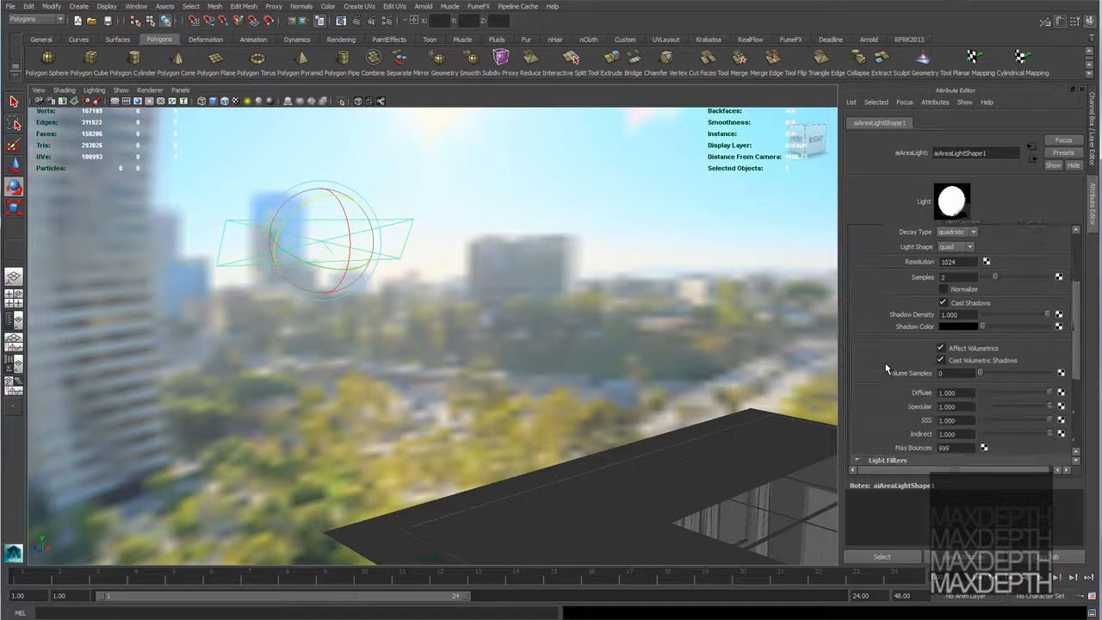
{"action": "scroll", "coordinate": [886, 368], "scroll_direction": "down", "scroll_amount": 2}
{"action": "scroll", "coordinate": [887, 369], "scroll_direction": "up", "scroll_amount": 5}
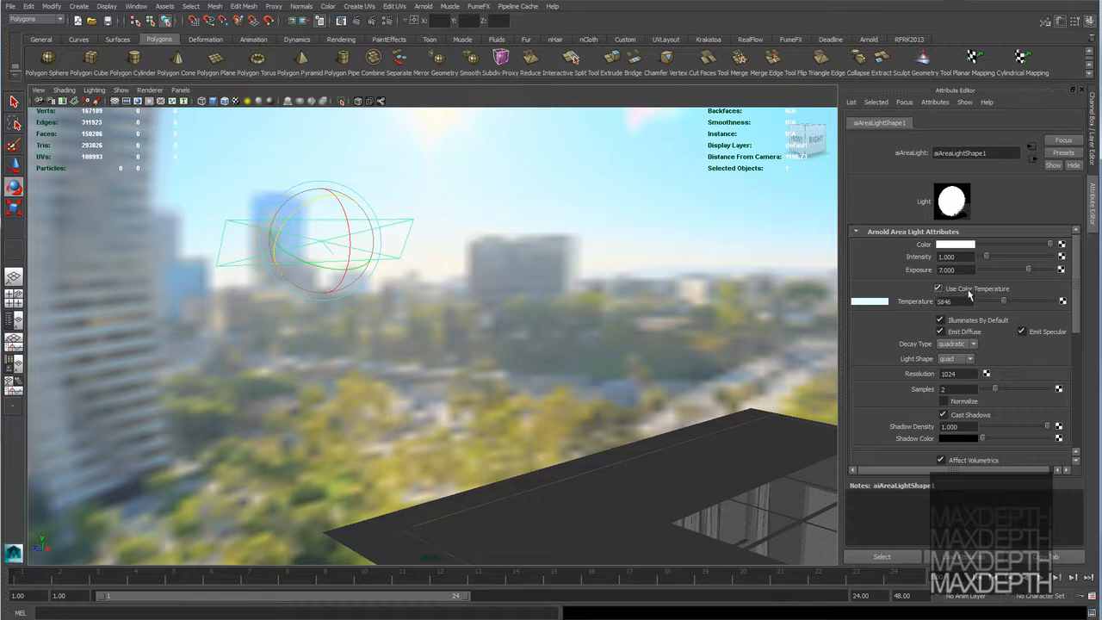
{"action": "scroll", "coordinate": [891, 329], "scroll_direction": "down", "scroll_amount": 1}
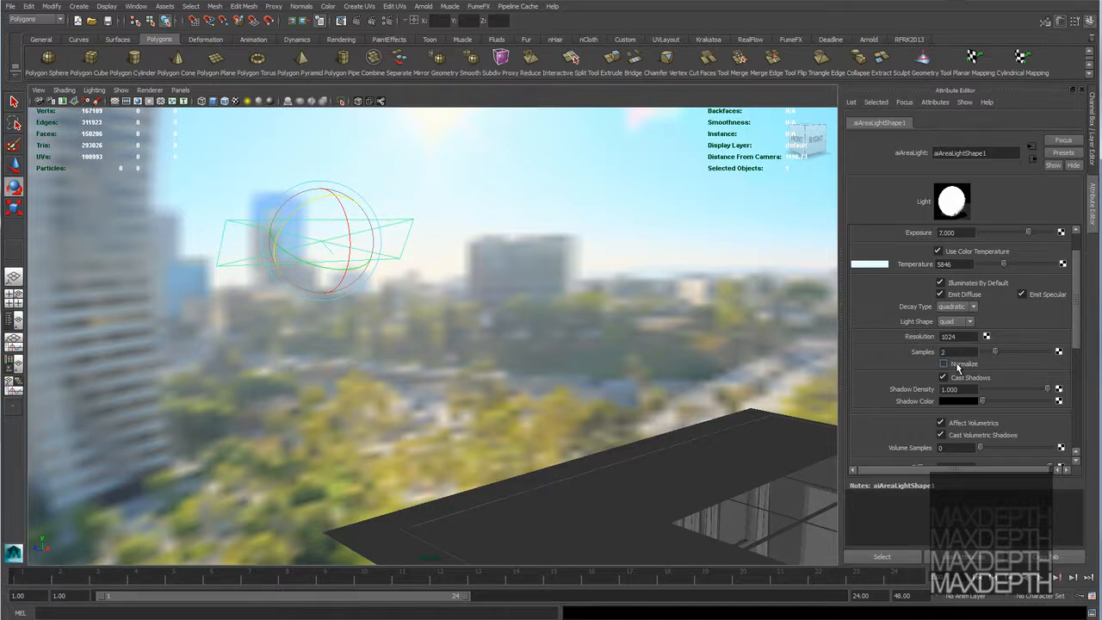
{"action": "scroll", "coordinate": [892, 370], "scroll_direction": "up", "scroll_amount": 1}
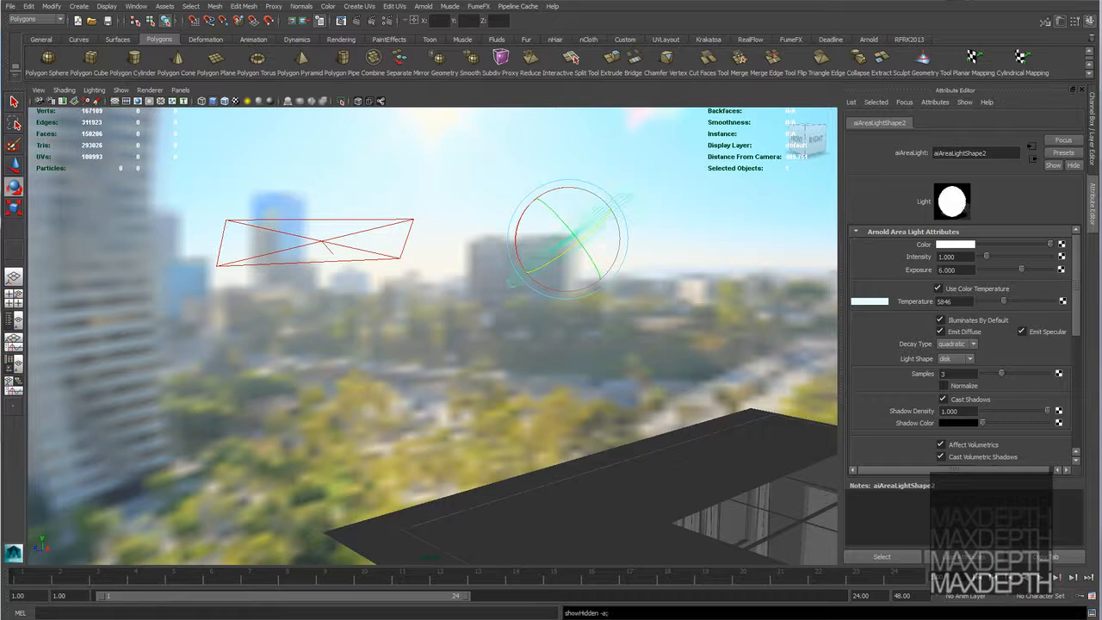
- Look through aiAreaLight2, then return the viewport to the persp camera and view both area lights above the building
{"action": "left_click", "coordinate": [180, 89]}
{"action": "mouse_move", "coordinate": [207, 102]}
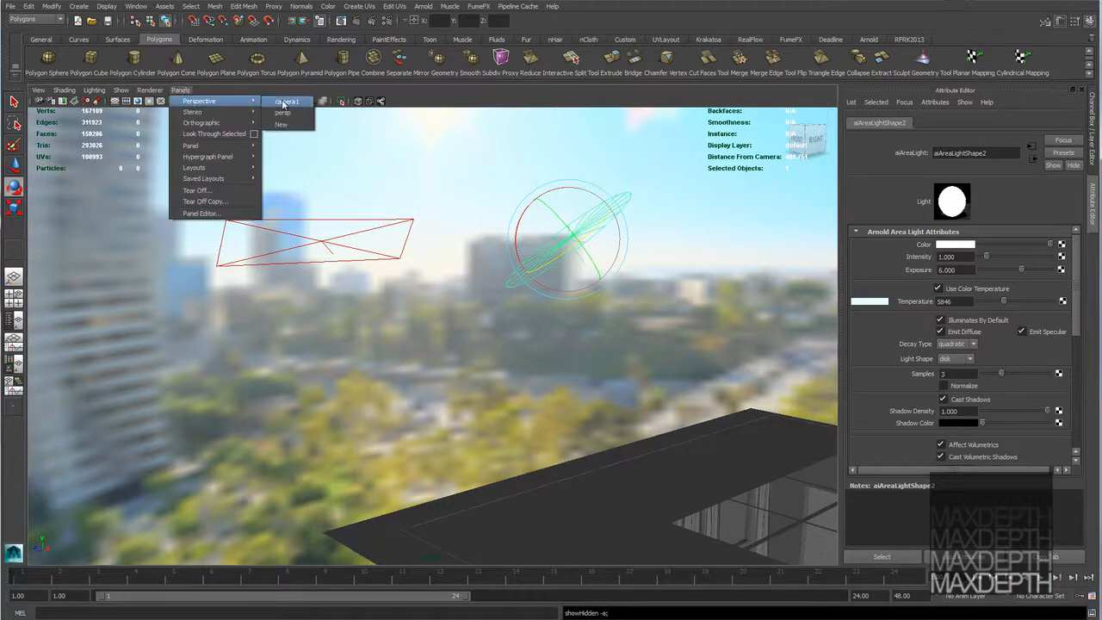
{"action": "left_click", "coordinate": [215, 133]}
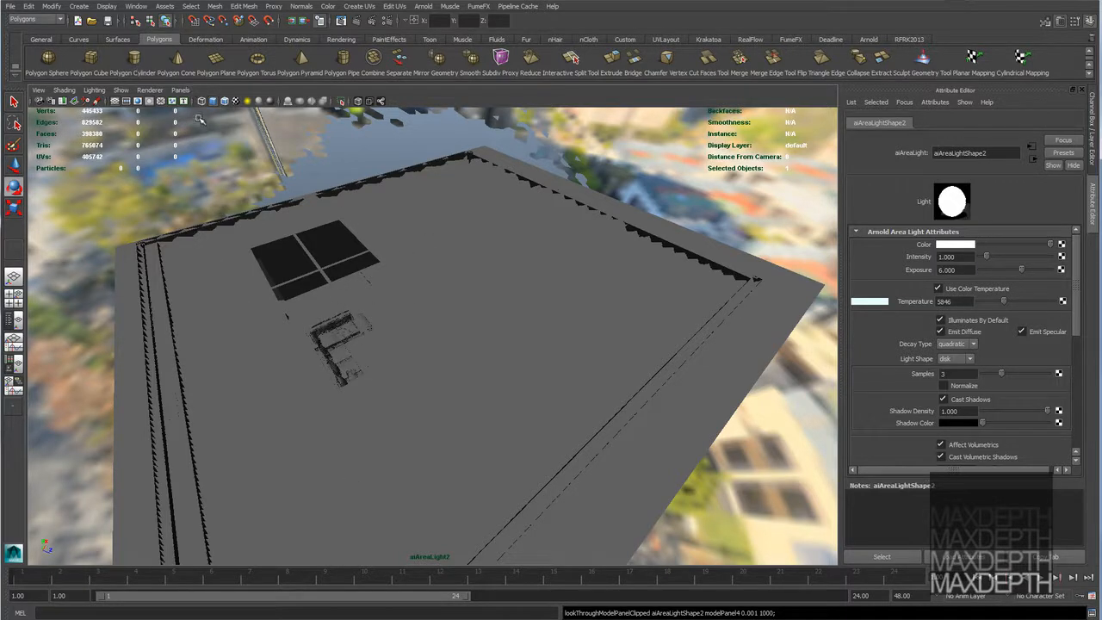
{"action": "left_click", "coordinate": [185, 92]}
{"action": "mouse_move", "coordinate": [225, 102]}
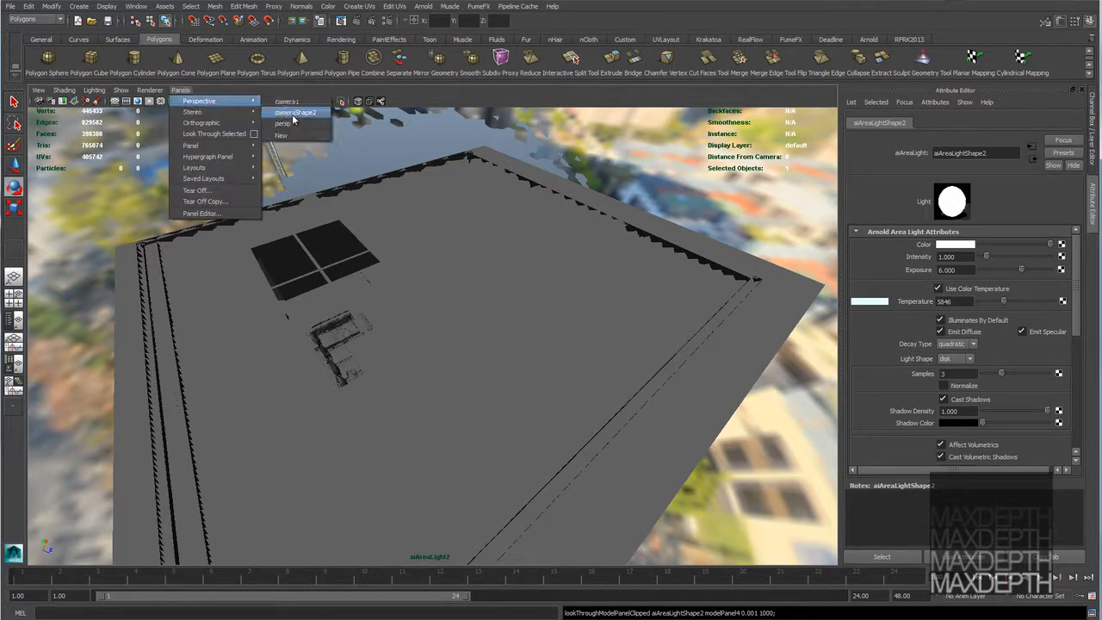
{"action": "left_click", "coordinate": [292, 120]}
{"action": "left_click_drag", "start_coordinate": [487, 298], "coordinate": [394, 352], "text": "alt"}
{"action": "left_click_drag", "start_coordinate": [484, 366], "coordinate": [484, 400], "text": "alt"}
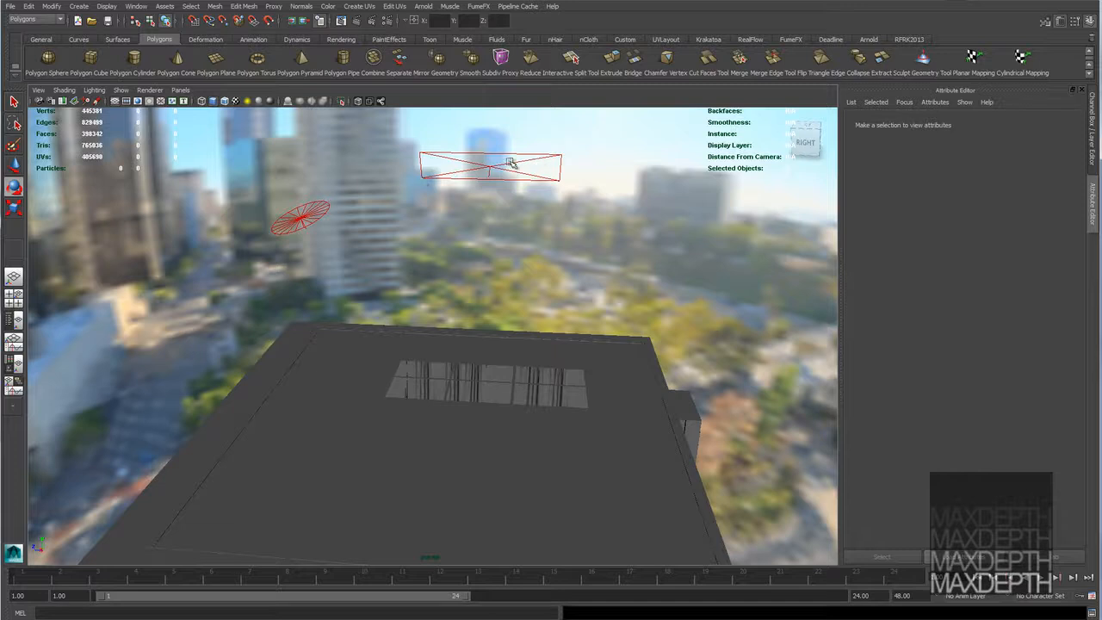
- Switch the viewport to camera1, render the living room with Arnold and minimize the finished render
{"action": "left_click", "coordinate": [183, 91]}
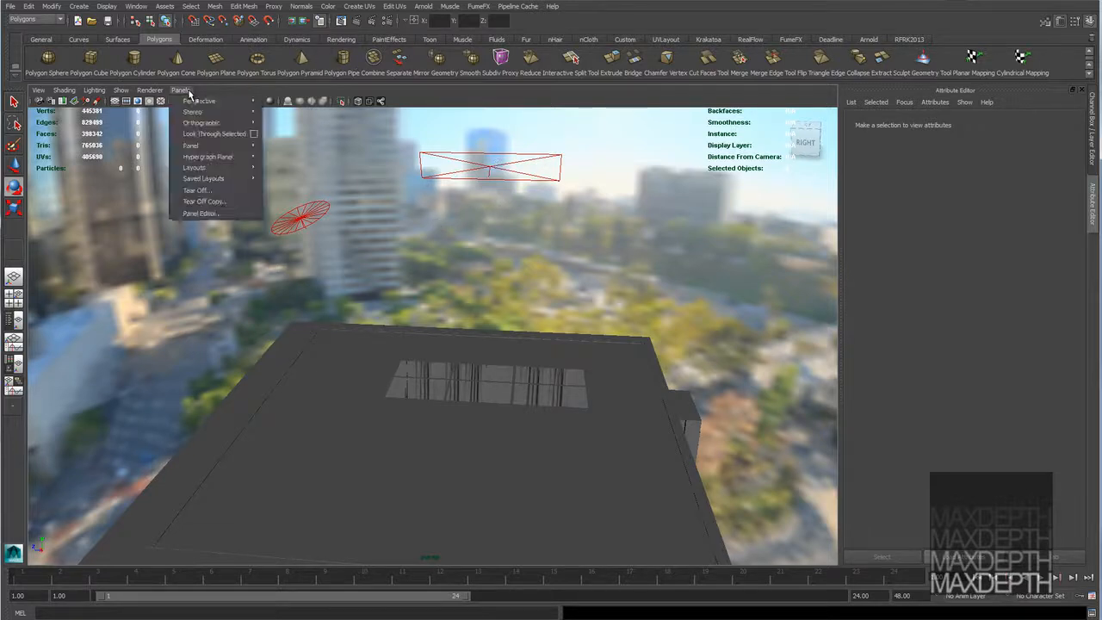
{"action": "mouse_move", "coordinate": [202, 102]}
{"action": "left_click", "coordinate": [287, 102]}
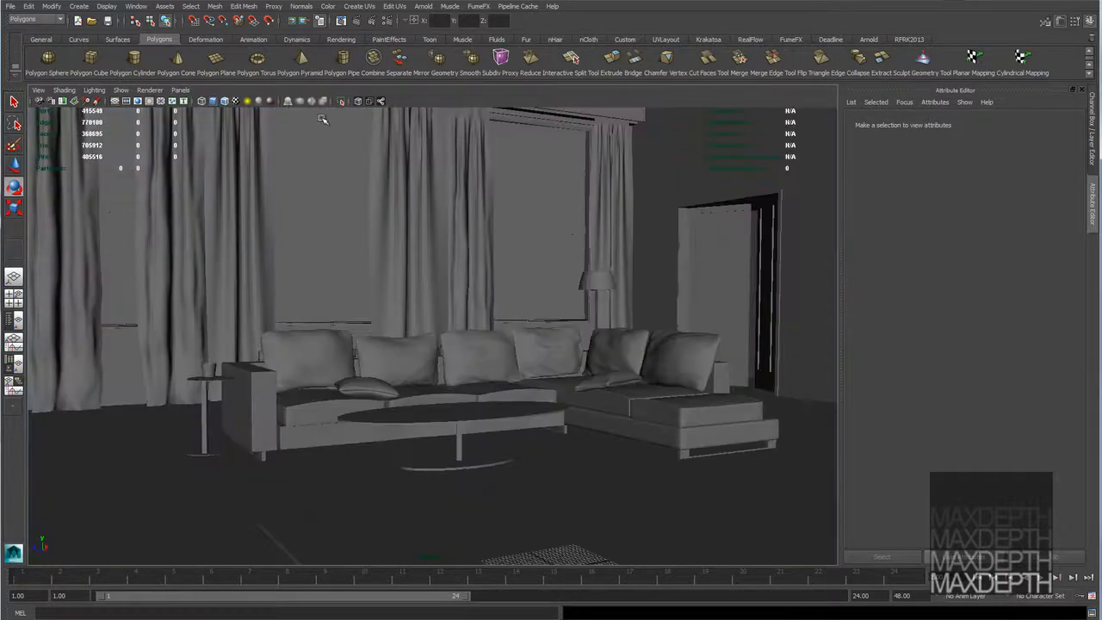
{"action": "left_click", "coordinate": [372, 24]}
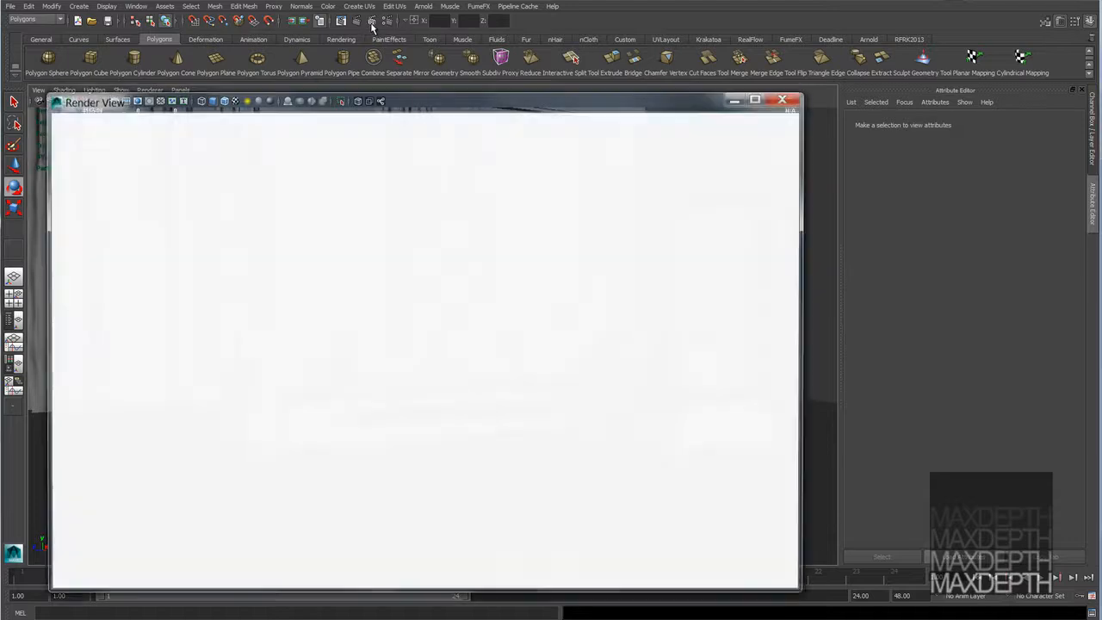
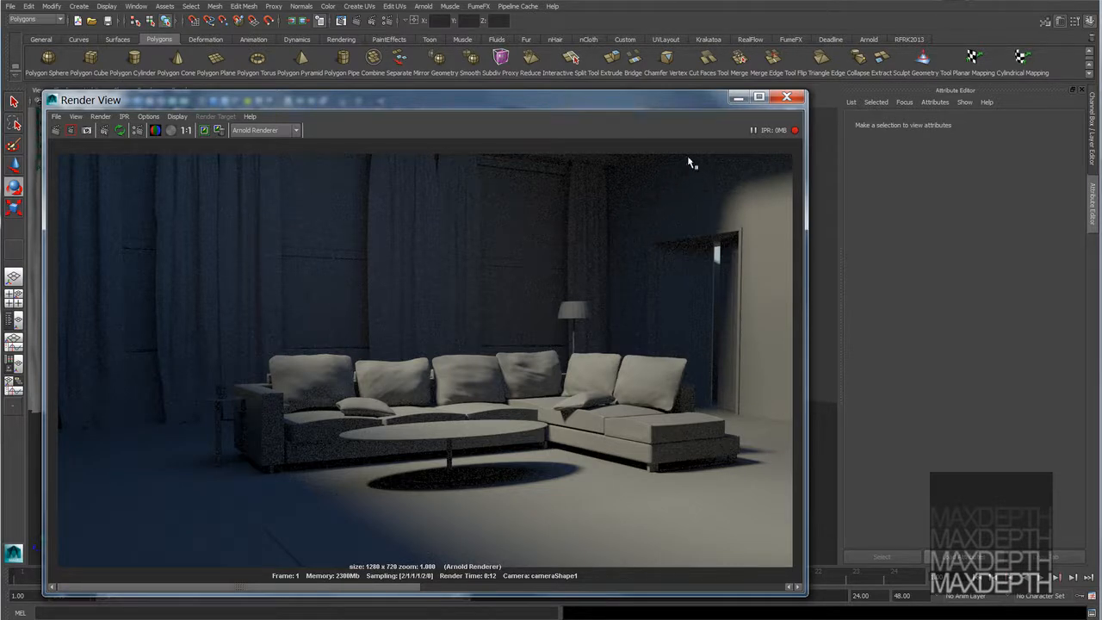
{"action": "left_click", "coordinate": [738, 97]}
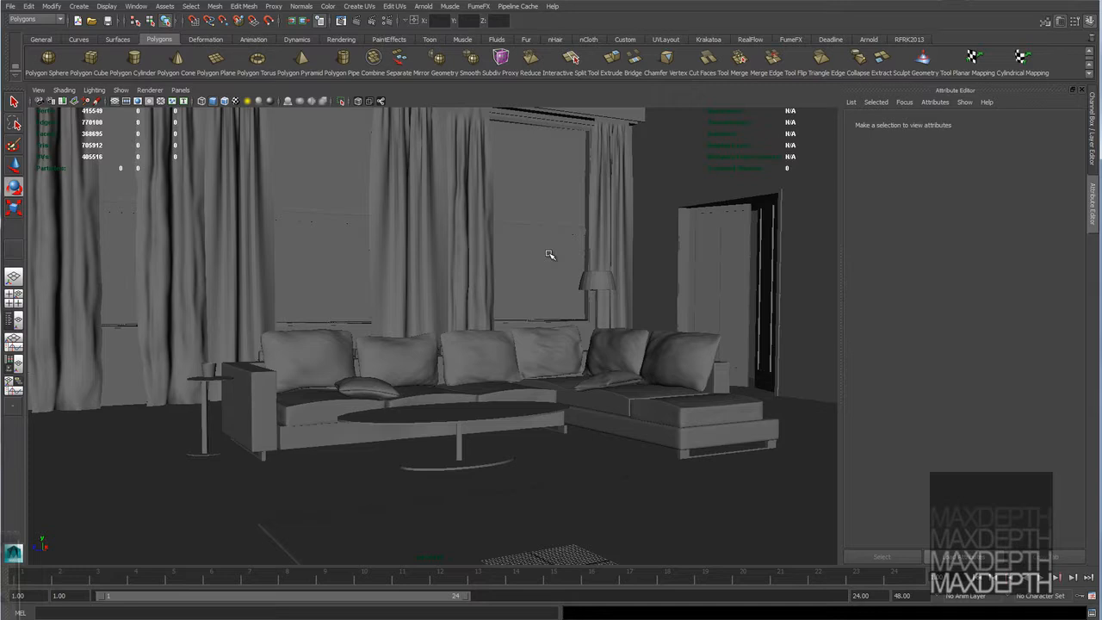
- Assign a new Arnold aiStandard material to the glass plane behind the curtains
{"action": "left_click", "coordinate": [316, 181]}
{"action": "right_click", "coordinate": [320, 180]}
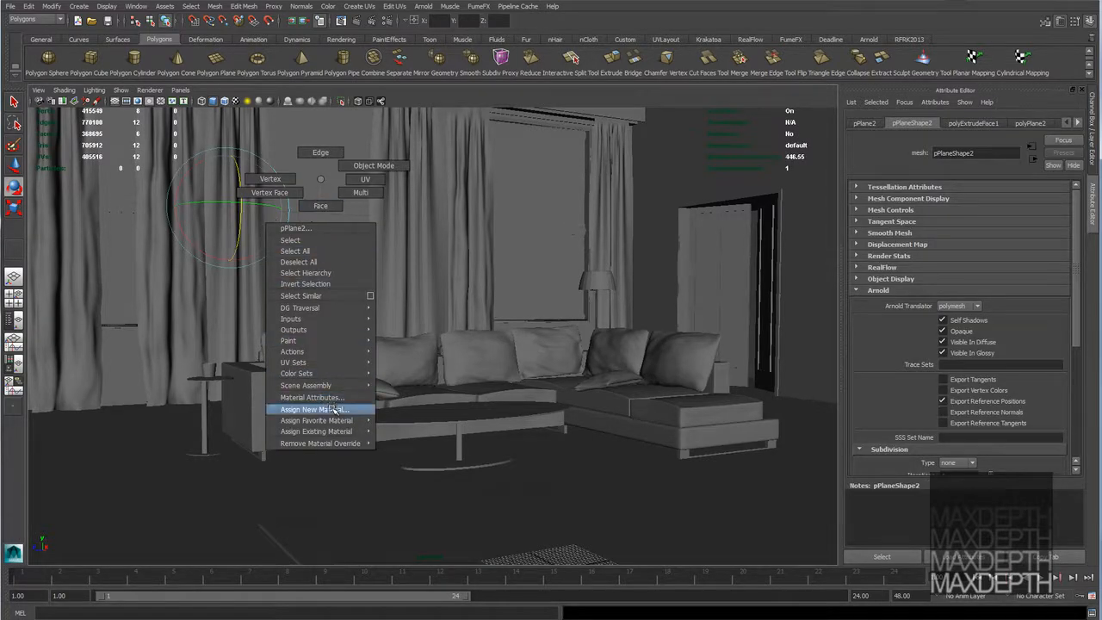
{"action": "left_click", "coordinate": [334, 409]}
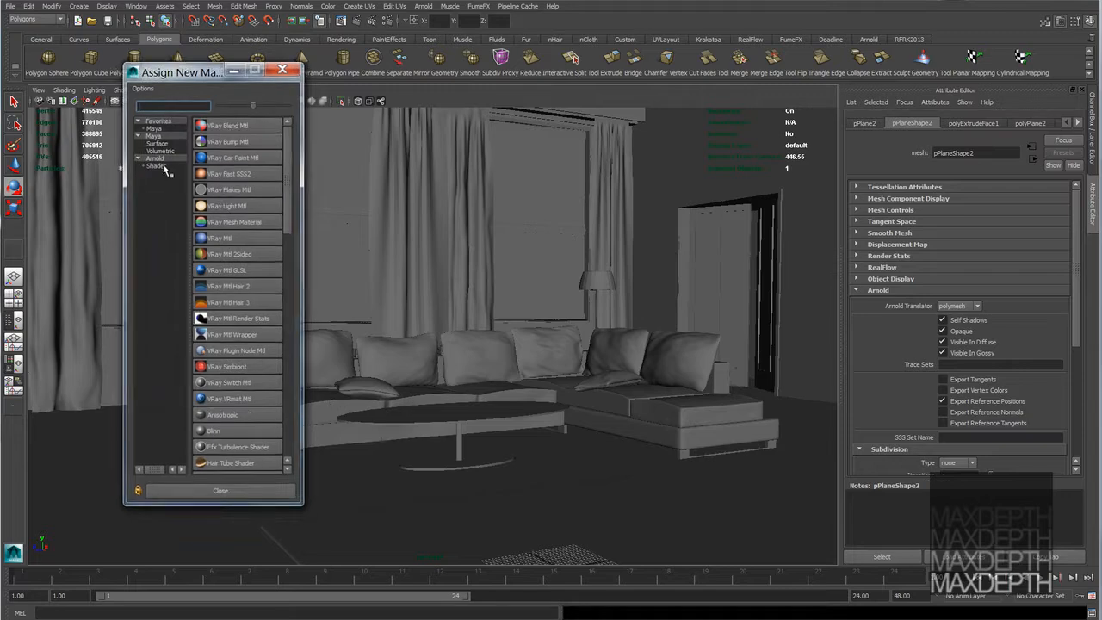
{"action": "left_click", "coordinate": [164, 167]}
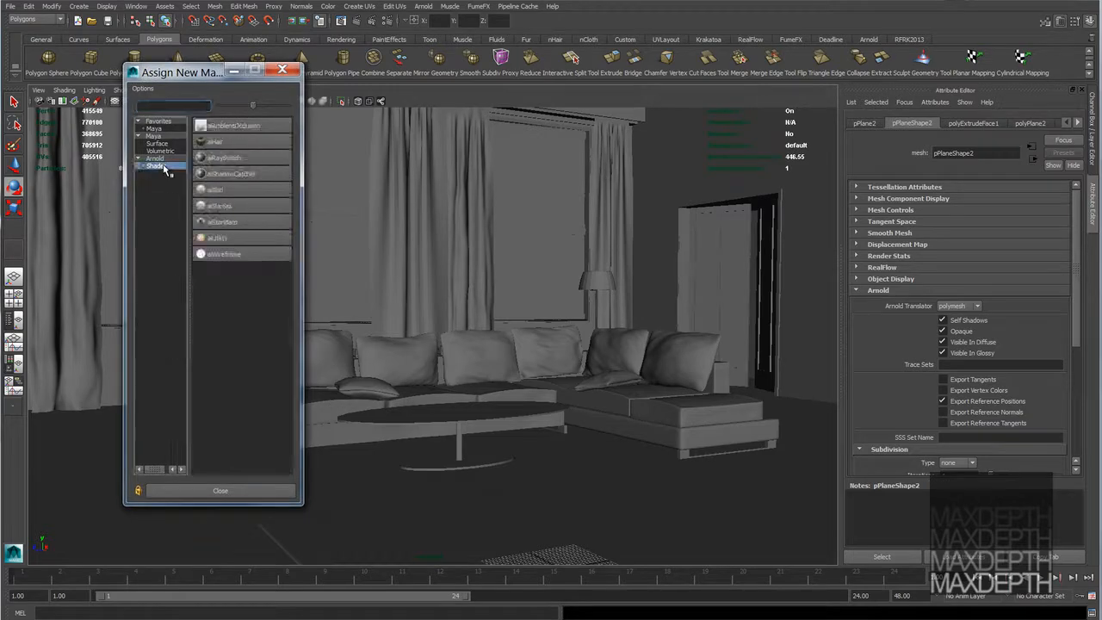
{"action": "left_click", "coordinate": [223, 222]}
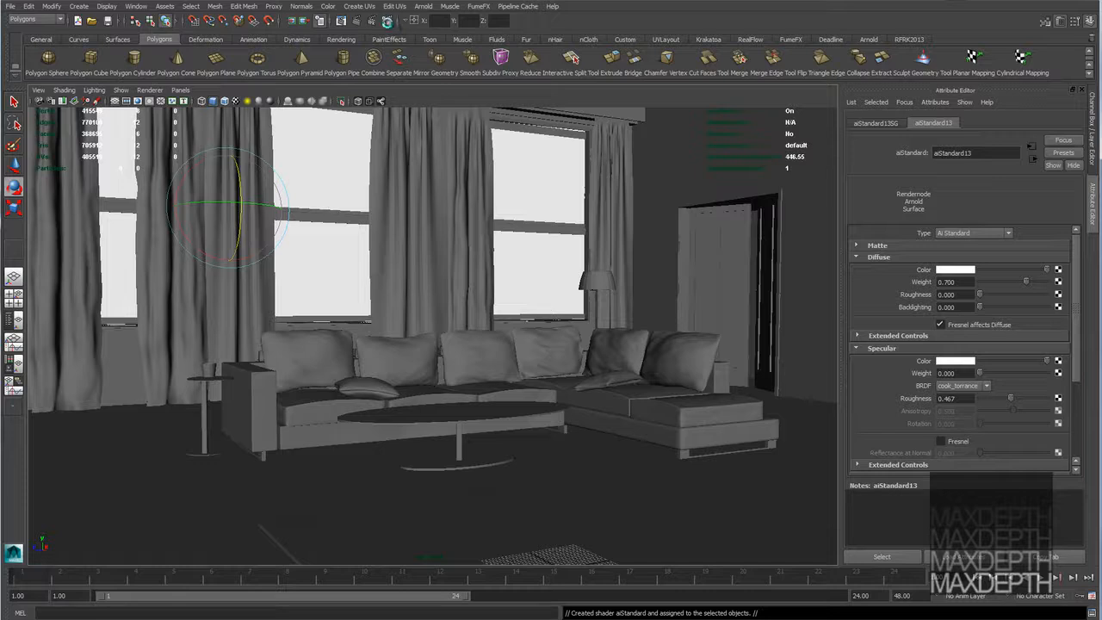
- Examine the Arnold shader types offered when assigning a new material to the window glass plane
{"action": "right_click", "coordinate": [357, 276]}
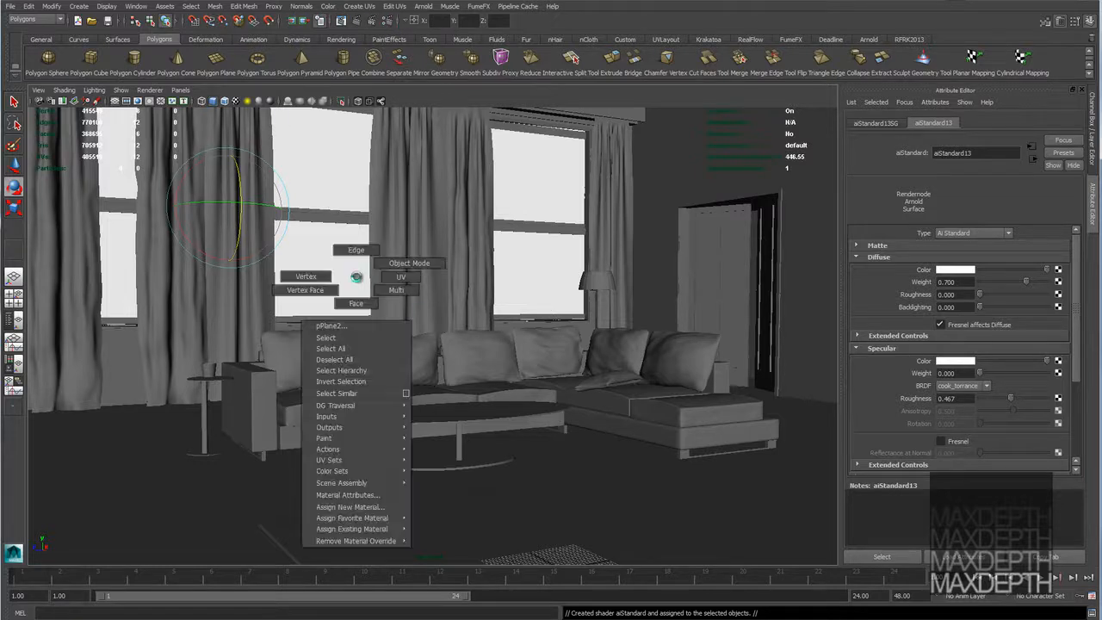
{"action": "left_click", "coordinate": [360, 506]}
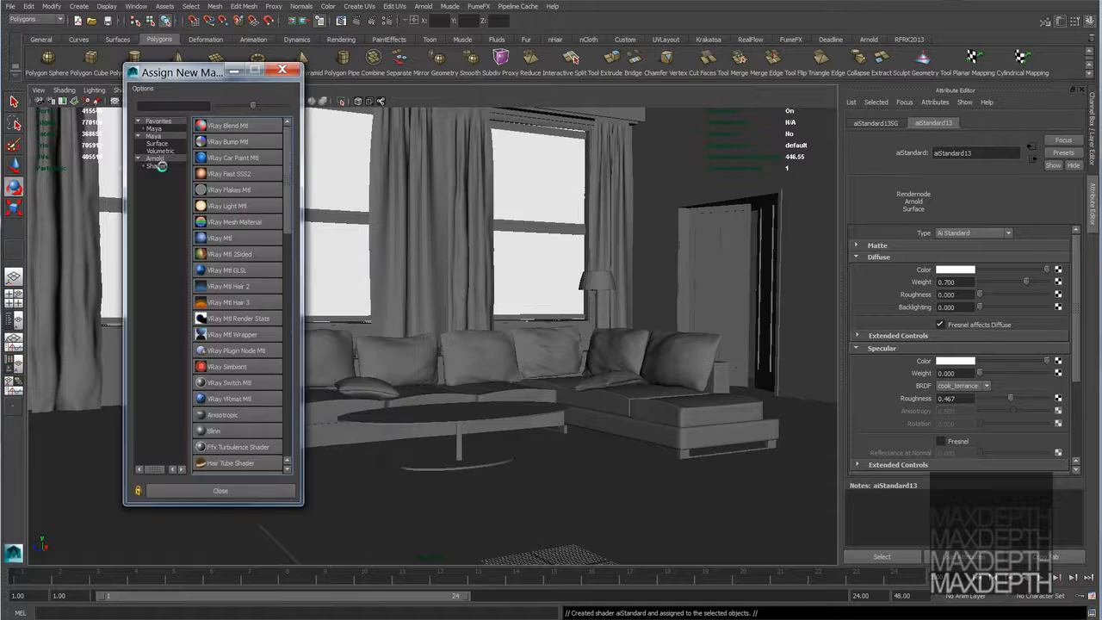
{"action": "left_click", "coordinate": [157, 165]}
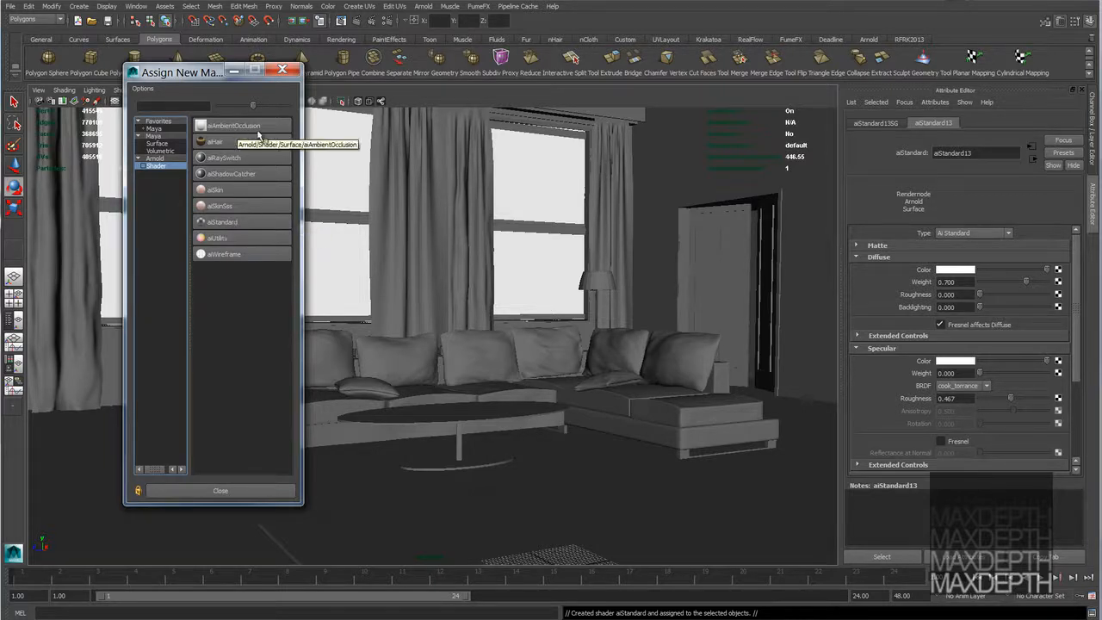
{"action": "left_click", "coordinate": [243, 237]}
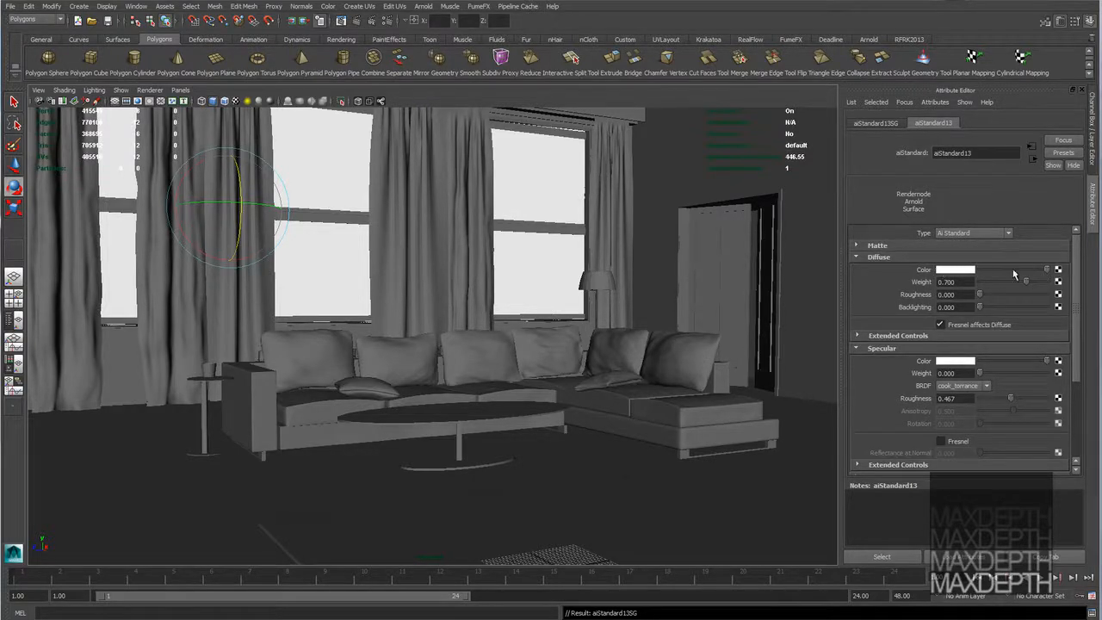
- Set the glass material's diffuse color to black and its refraction to weight 1 and IOR 1.8 with Fresnel use IOR enabled
{"action": "left_click_drag", "start_coordinate": [1046, 270], "coordinate": [935, 269]}
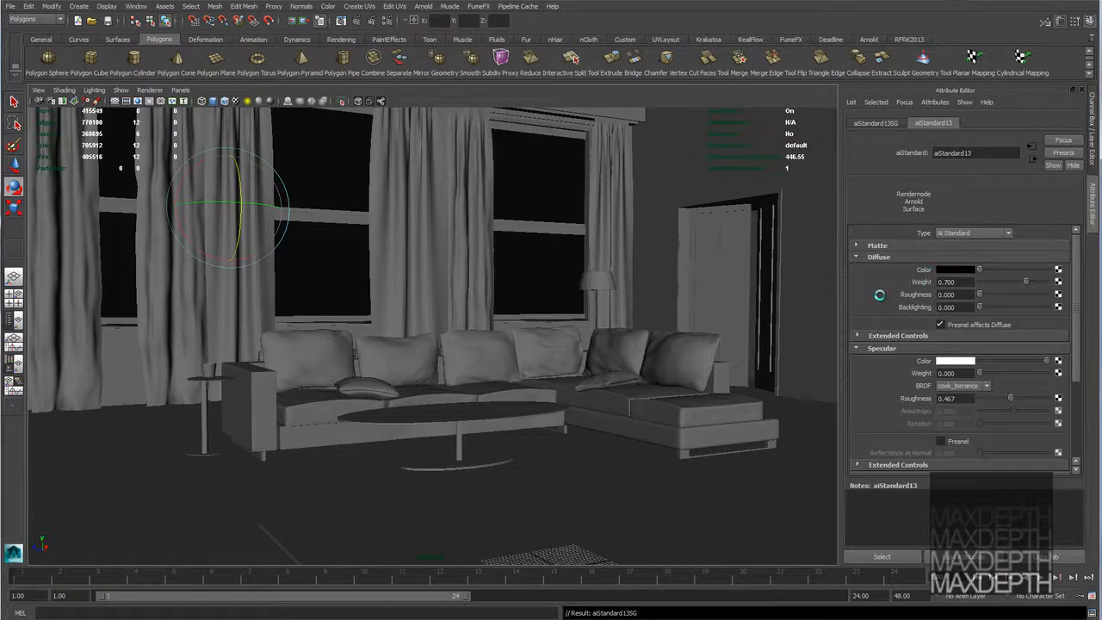
{"action": "scroll", "coordinate": [879, 294], "scroll_direction": "down", "scroll_amount": 3}
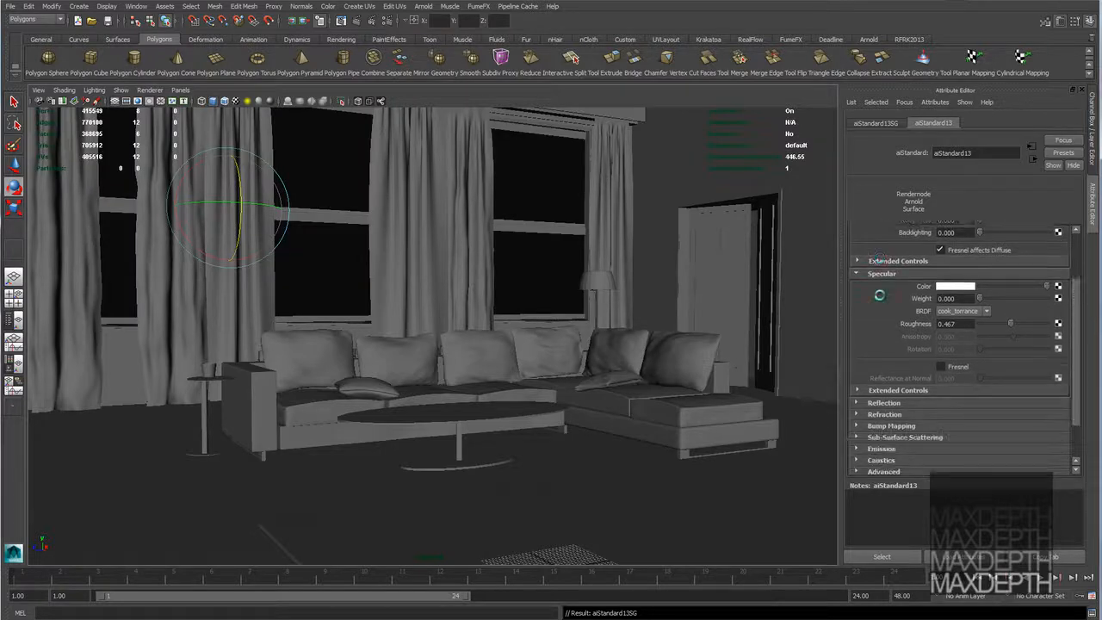
{"action": "scroll", "coordinate": [879, 295], "scroll_direction": "down", "scroll_amount": 2}
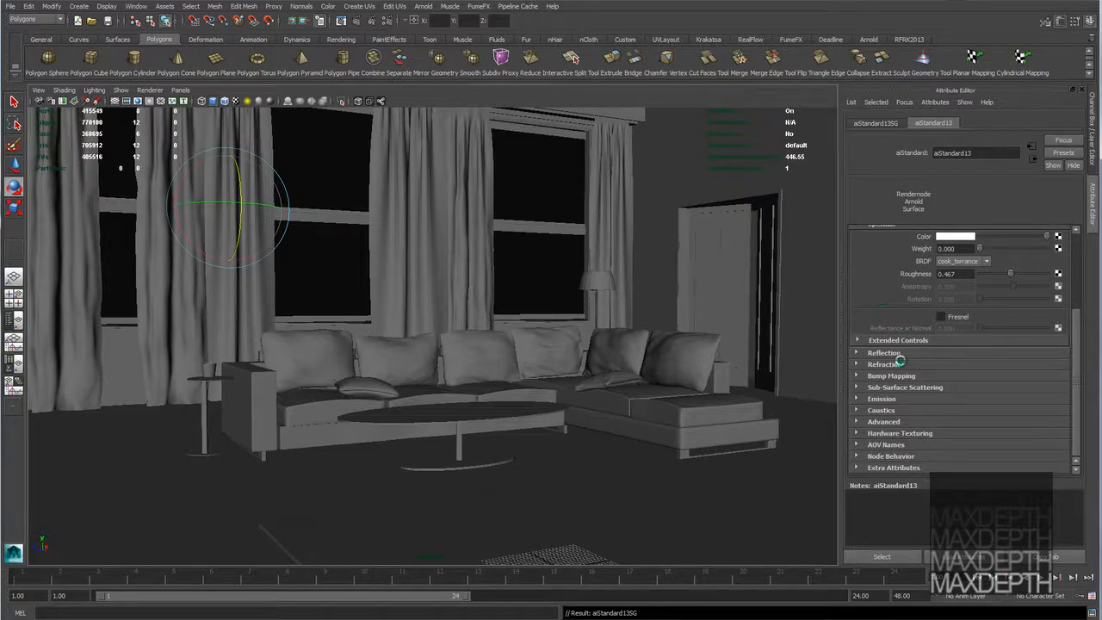
{"action": "left_click", "coordinate": [865, 353]}
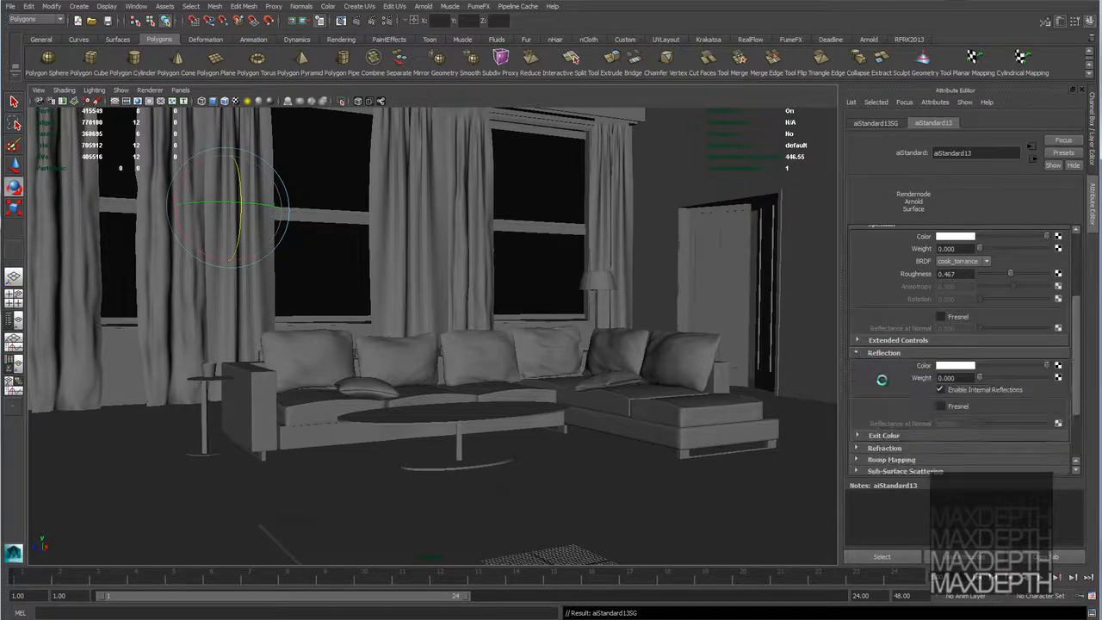
{"action": "scroll", "coordinate": [881, 379], "scroll_direction": "down", "scroll_amount": 3}
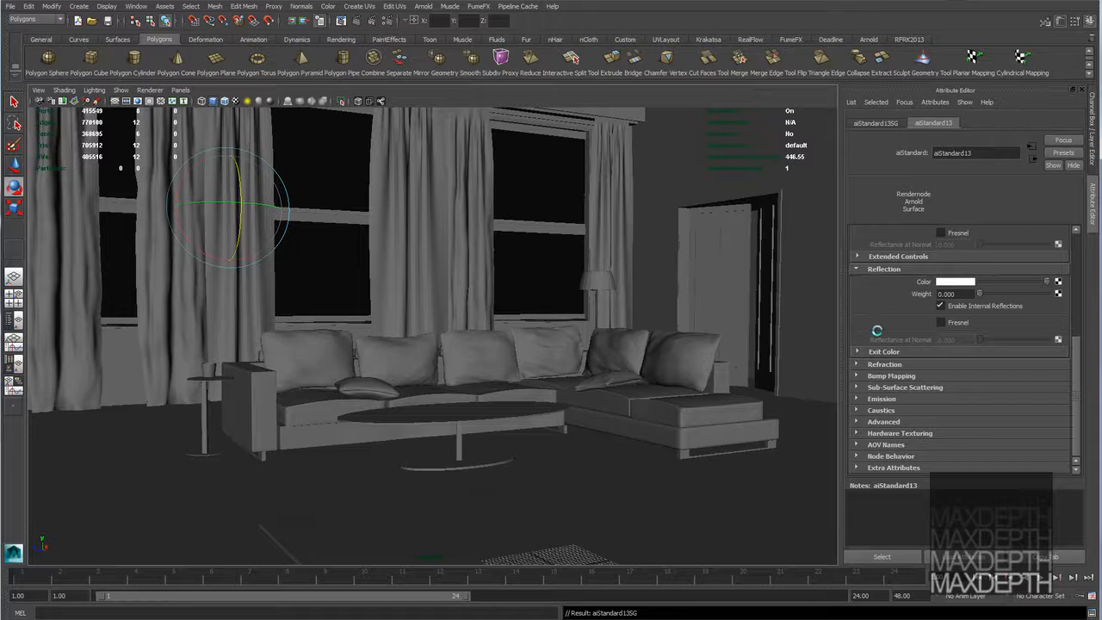
{"action": "left_click", "coordinate": [858, 364]}
{"action": "scroll", "coordinate": [874, 394], "scroll_direction": "down", "scroll_amount": 1}
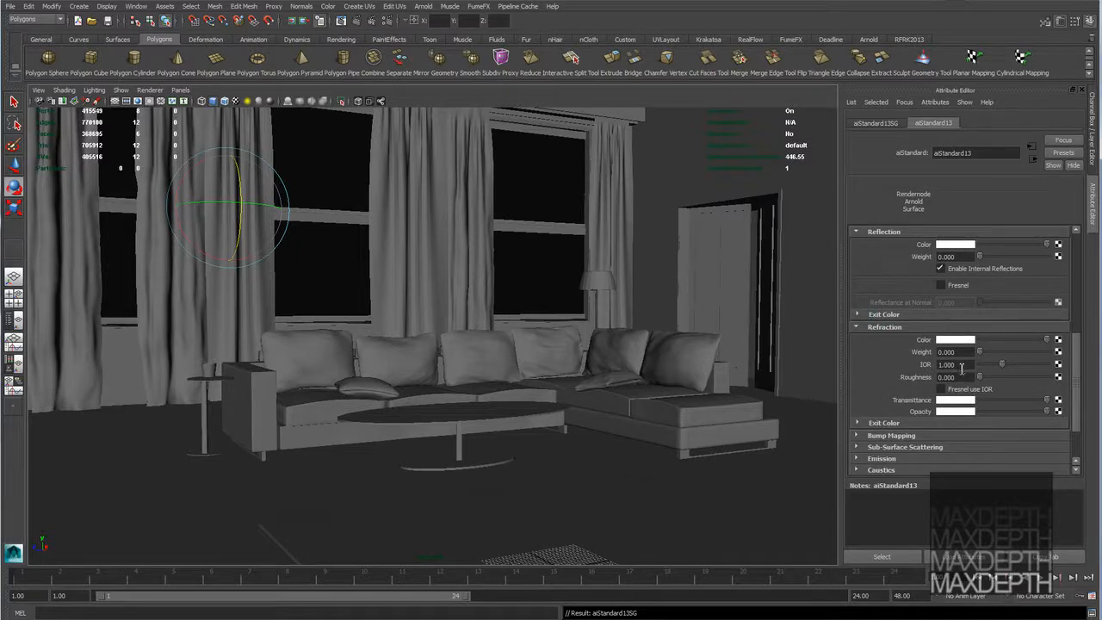
{"action": "left_click_drag", "start_coordinate": [963, 365], "coordinate": [945, 366]}
{"action": "left_click_drag", "start_coordinate": [988, 351], "coordinate": [1057, 351]}
- Set the glass material's reflection and specular weights to 1 and enable Fresnel for both
{"action": "scroll", "coordinate": [1021, 400], "scroll_direction": "up", "scroll_amount": 3}
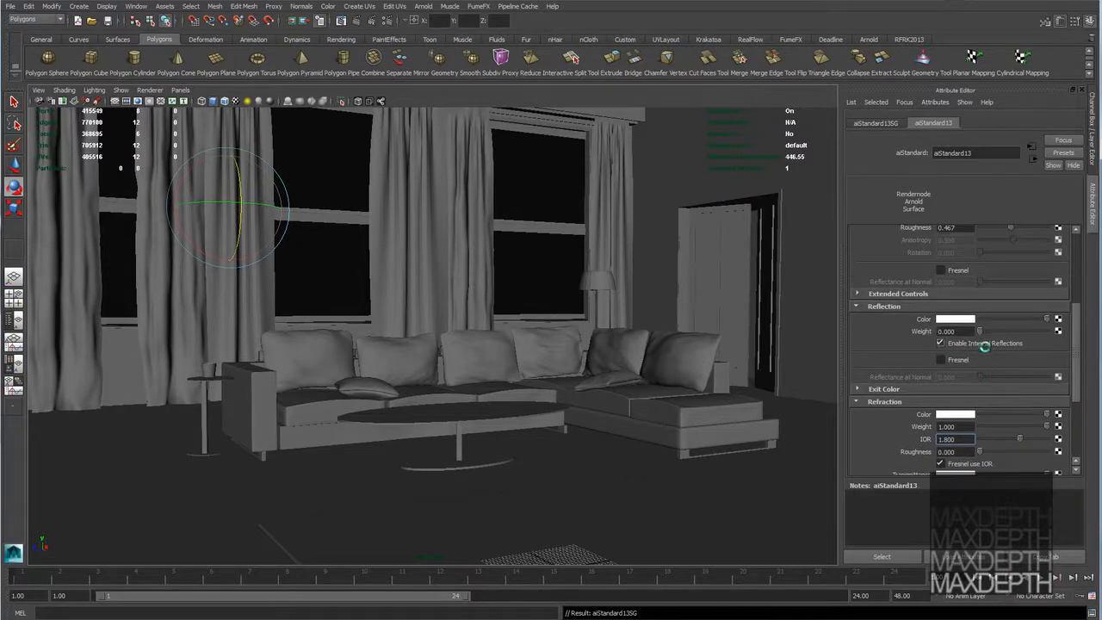
{"action": "left_click_drag", "start_coordinate": [986, 335], "coordinate": [1059, 331]}
{"action": "left_click", "coordinate": [958, 361]}
{"action": "scroll", "coordinate": [990, 364], "scroll_direction": "up", "scroll_amount": 6}
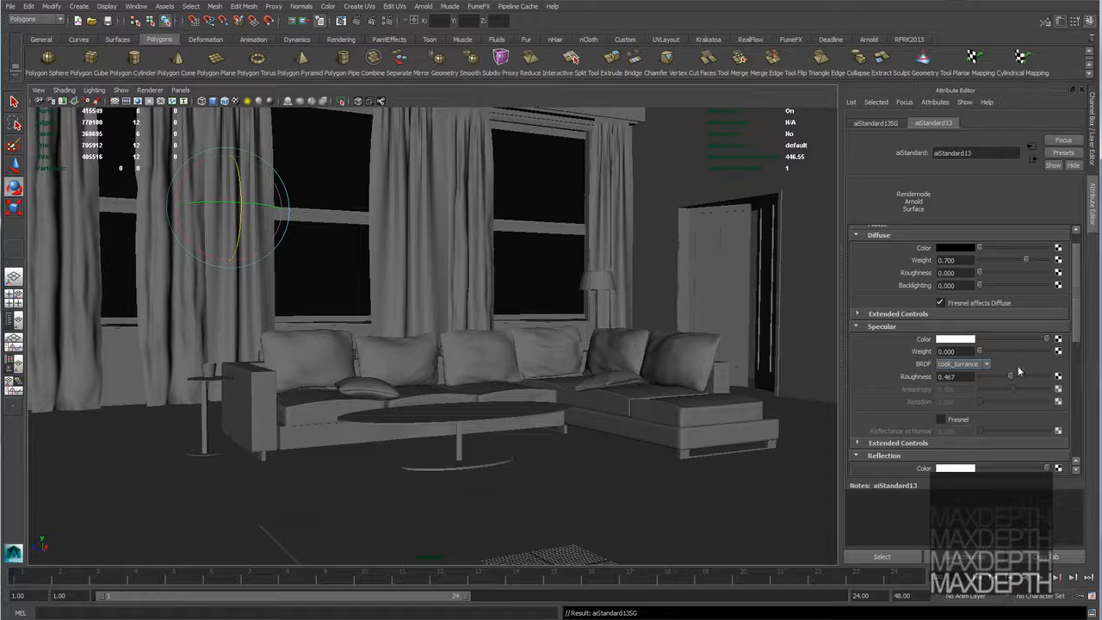
{"action": "left_click_drag", "start_coordinate": [1002, 351], "coordinate": [1059, 351]}
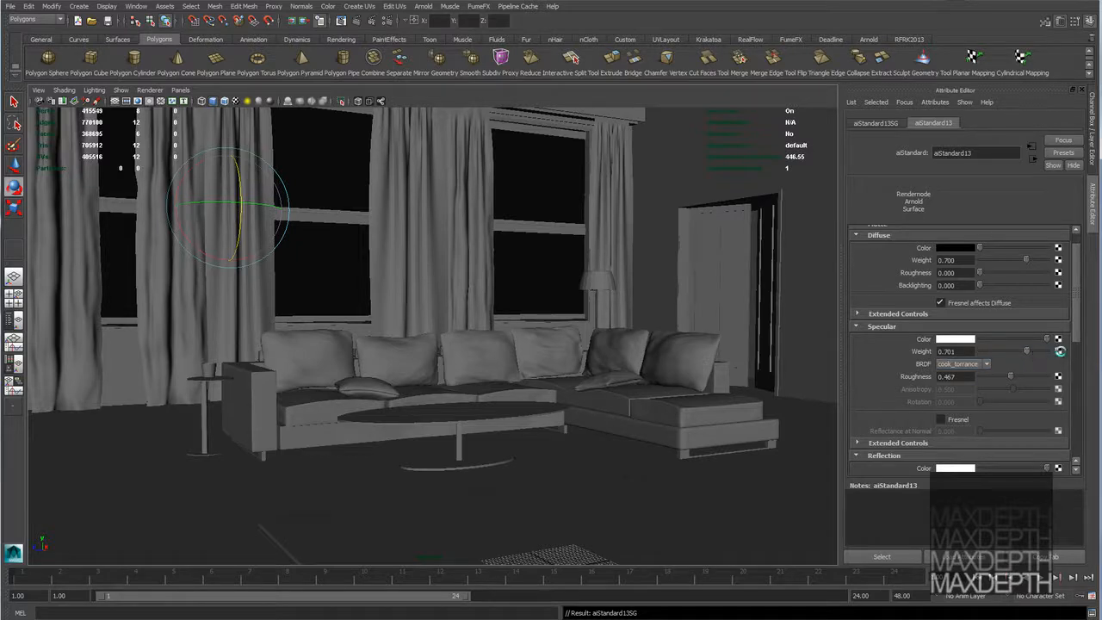
{"action": "left_click", "coordinate": [957, 418]}
- Open the Render View and position it so the interior render and the material attributes can be seen together
{"action": "left_click", "coordinate": [341, 20]}
{"action": "left_click_drag", "start_coordinate": [339, 98], "coordinate": [374, 35]}
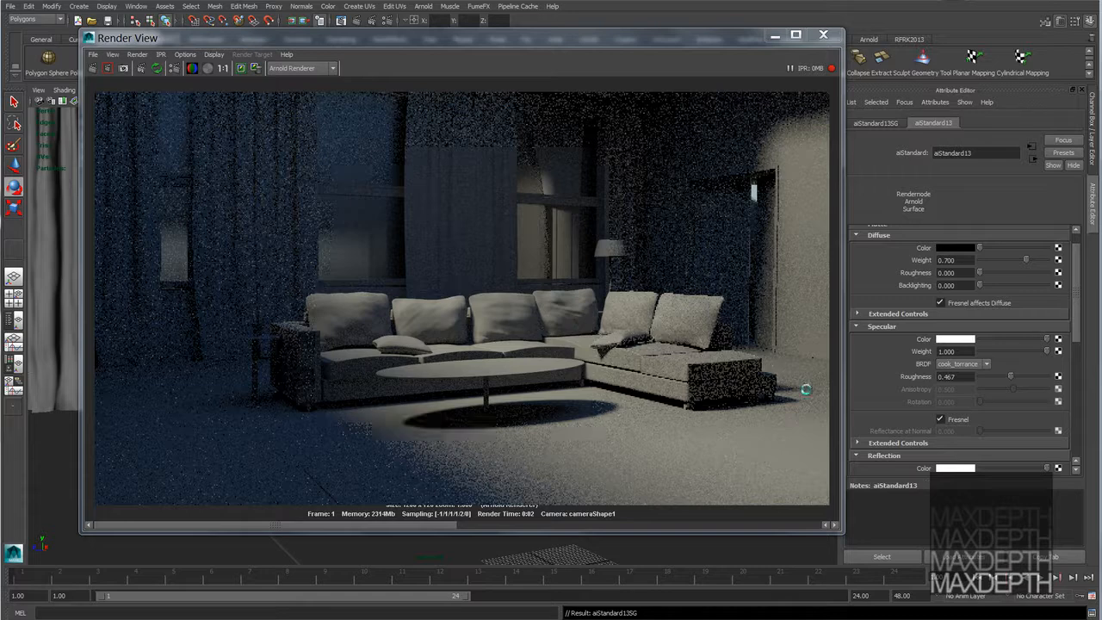
{"action": "left_click_drag", "start_coordinate": [430, 38], "coordinate": [382, 32]}
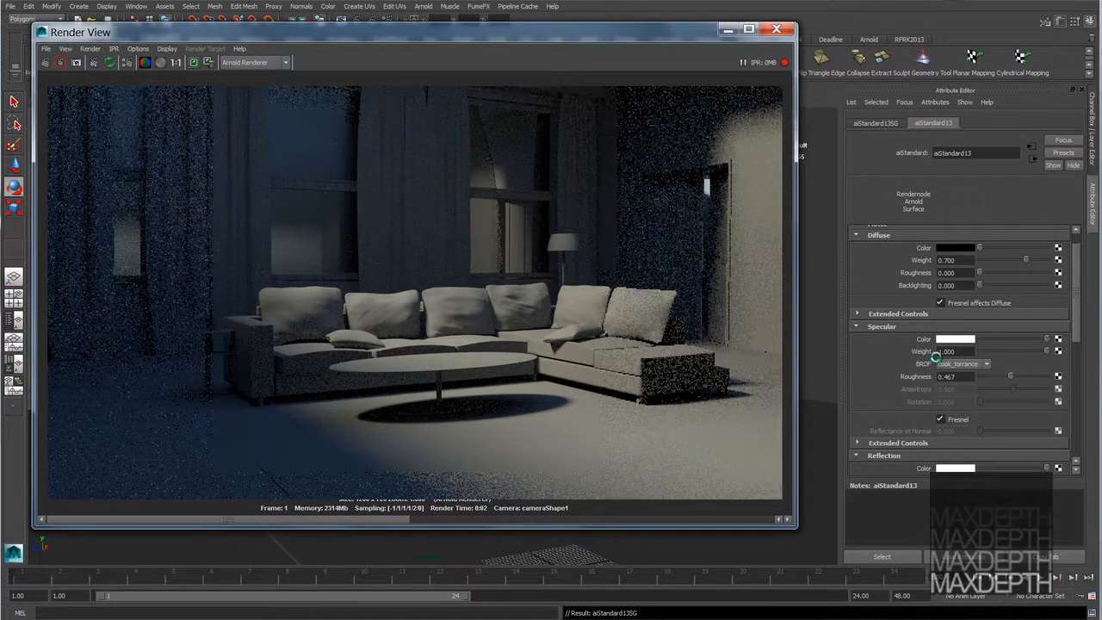
- Try lowering the glass material's refraction opacity to grey and dark grey against the live render, and restore it to white
{"action": "scroll", "coordinate": [912, 356], "scroll_direction": "down", "scroll_amount": 3}
{"action": "scroll", "coordinate": [904, 355], "scroll_direction": "down", "scroll_amount": 2}
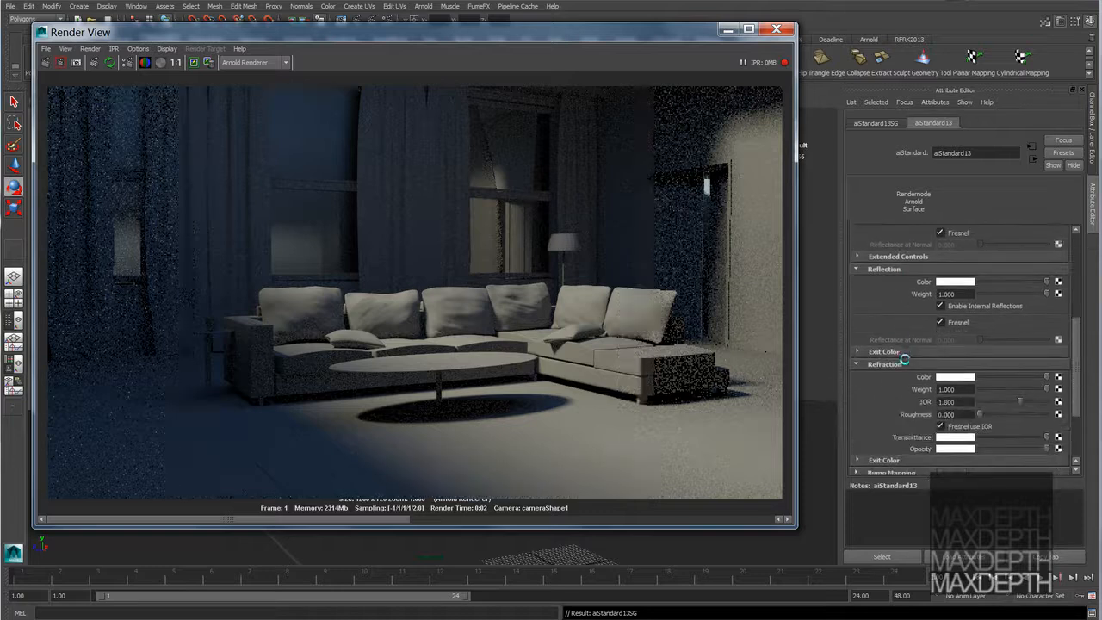
{"action": "scroll", "coordinate": [901, 348], "scroll_direction": "down", "scroll_amount": 1}
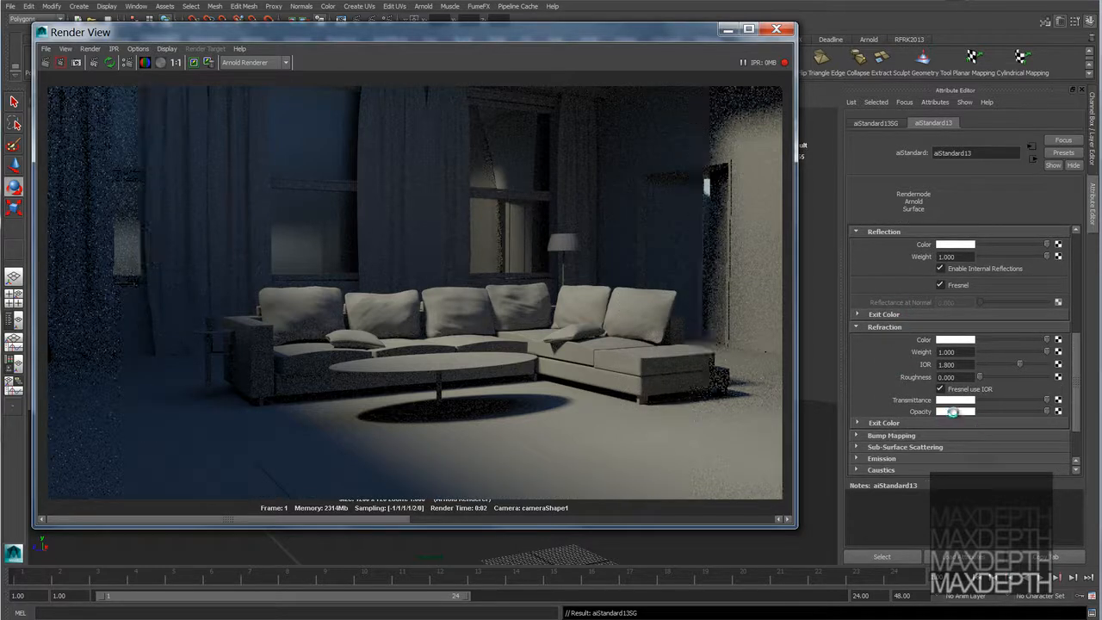
{"action": "left_click_drag", "start_coordinate": [1032, 411], "coordinate": [1012, 411]}
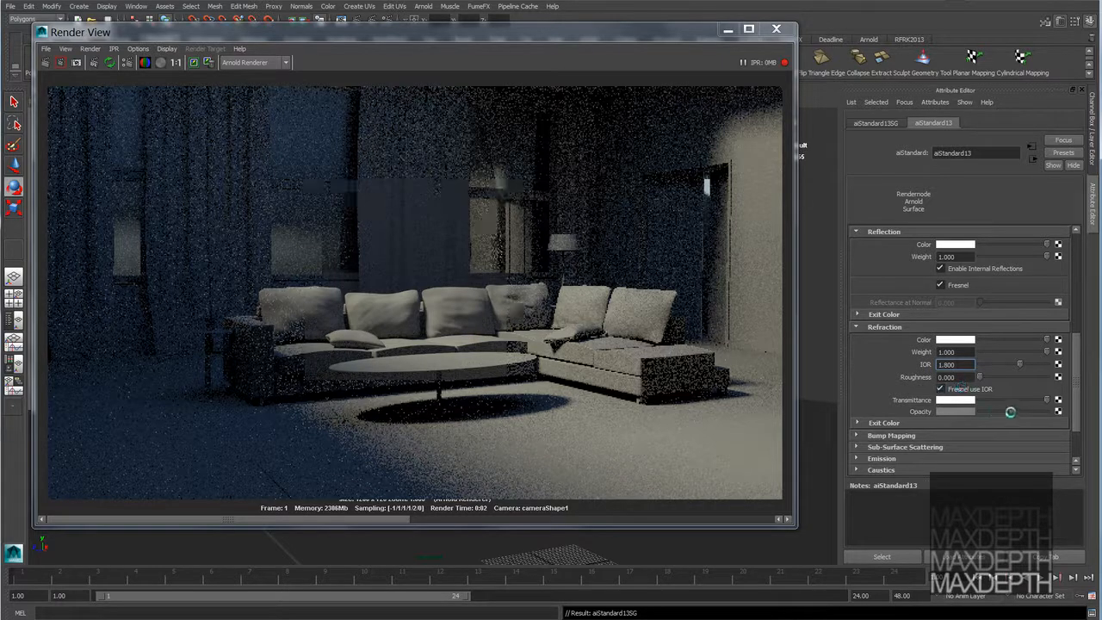
{"action": "left_click_drag", "start_coordinate": [1008, 410], "coordinate": [992, 410]}
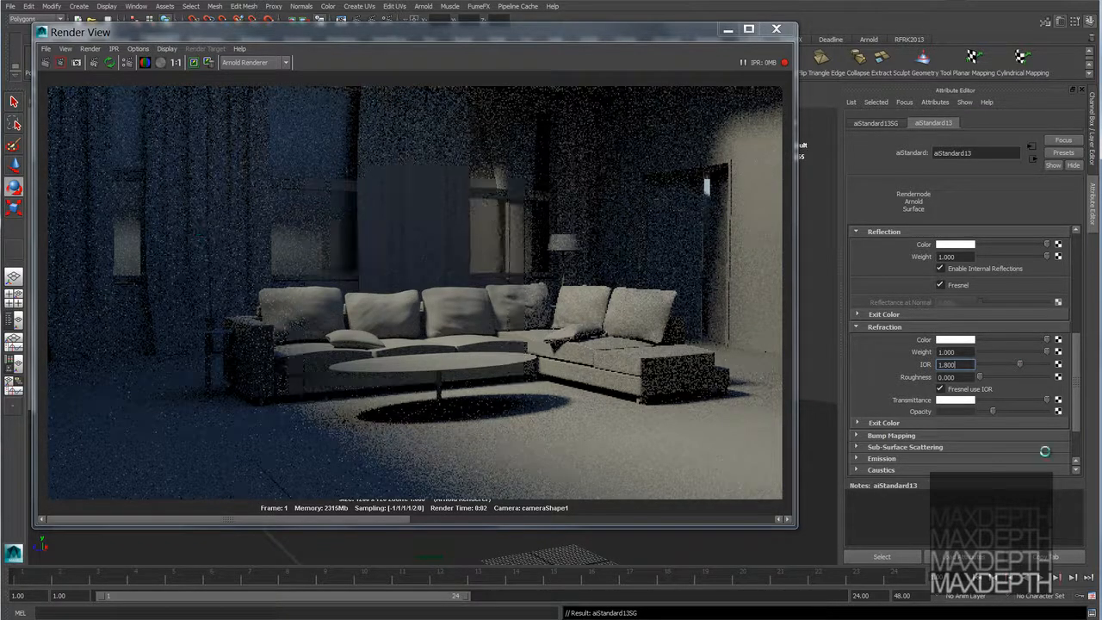
{"action": "left_click_drag", "start_coordinate": [993, 412], "coordinate": [1066, 414]}
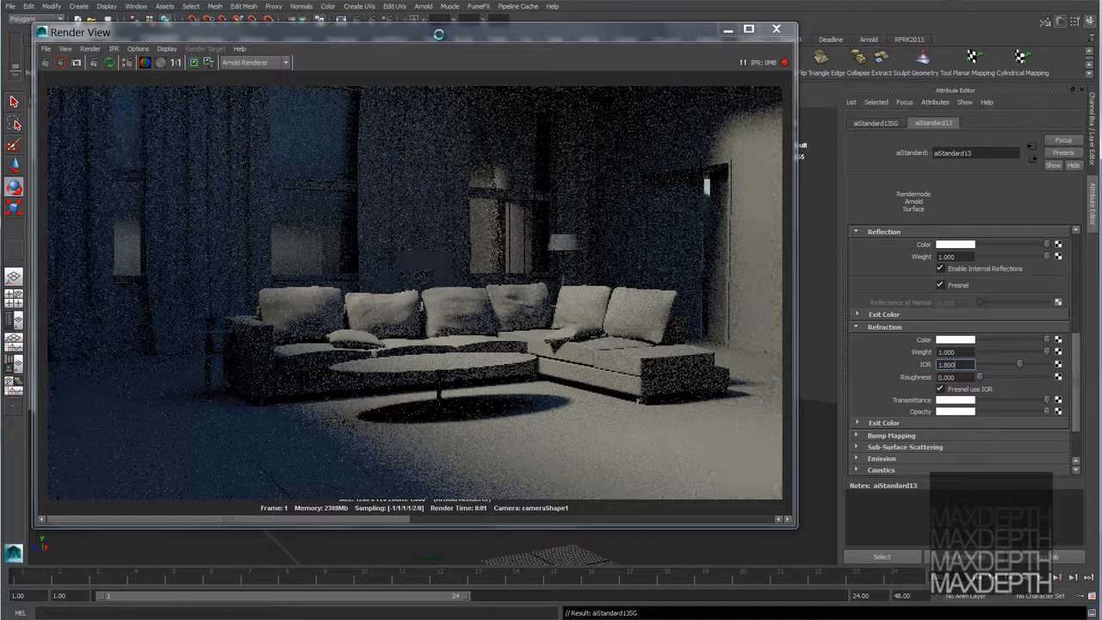
- Select the window glass plane and turn off Opaque in its Arnold shape attributes
{"action": "left_click_drag", "start_coordinate": [438, 35], "coordinate": [462, 391]}
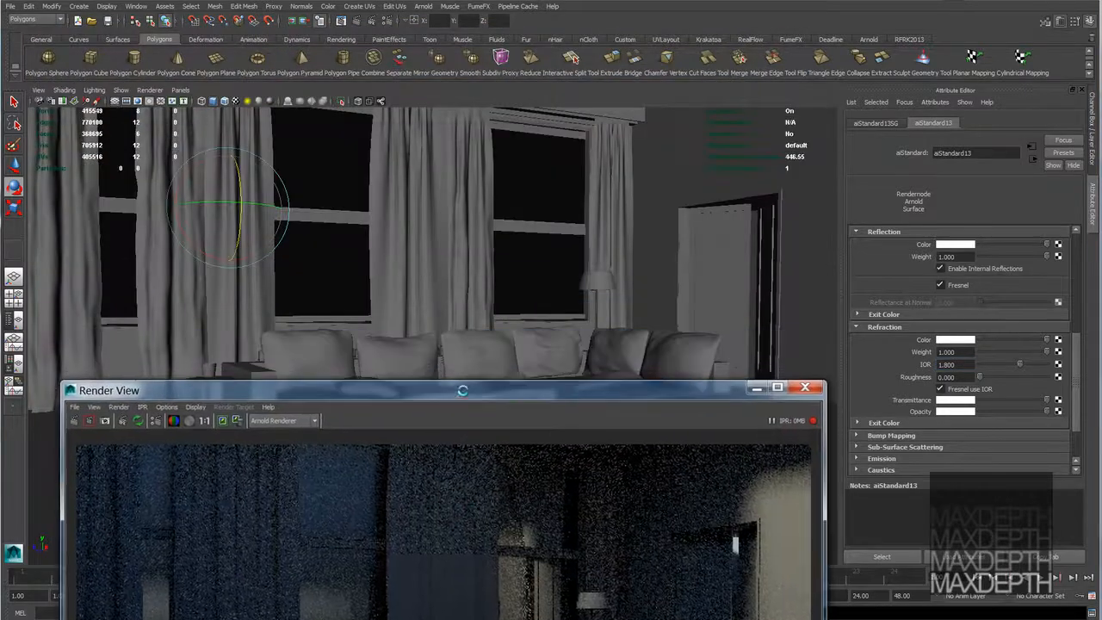
{"action": "left_click", "coordinate": [352, 289]}
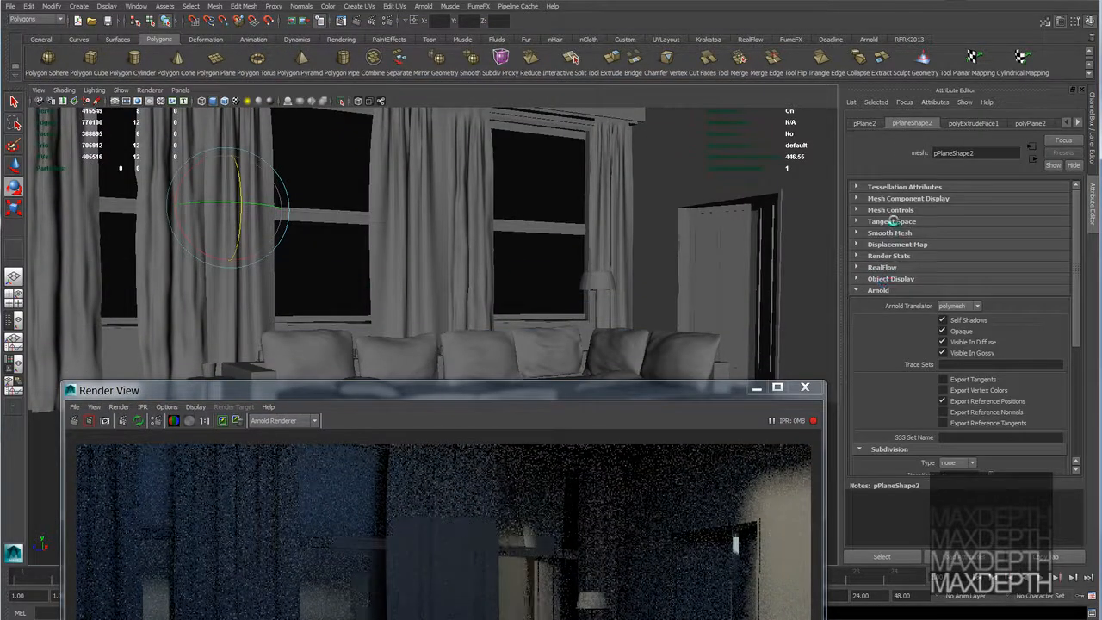
{"action": "scroll", "coordinate": [915, 314], "scroll_direction": "down", "scroll_amount": 2}
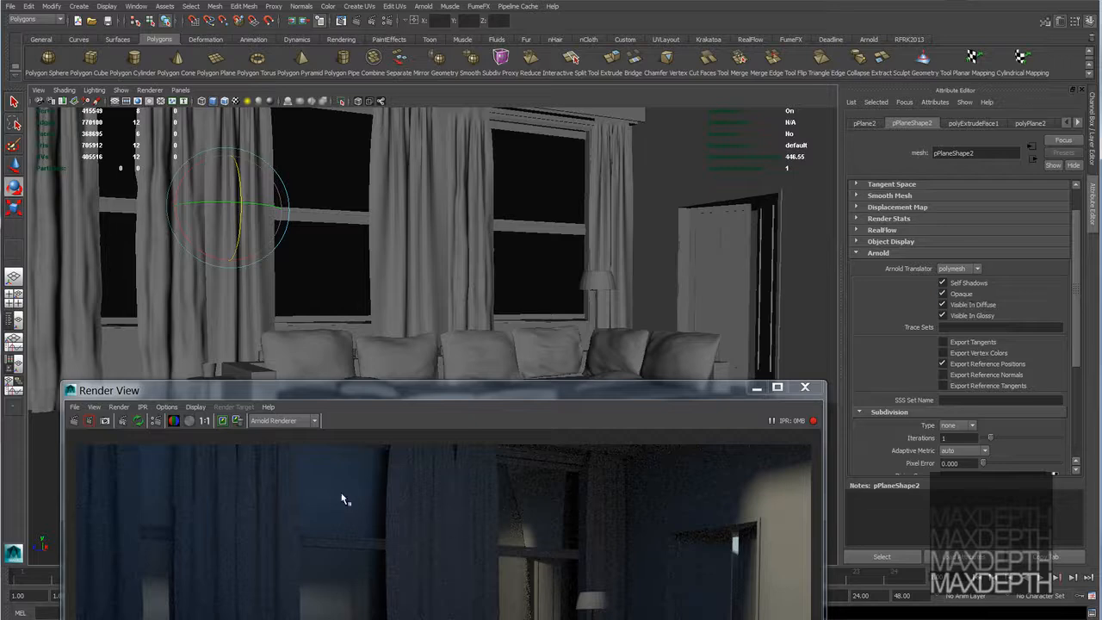
{"action": "left_click_drag", "start_coordinate": [382, 391], "coordinate": [355, 54]}
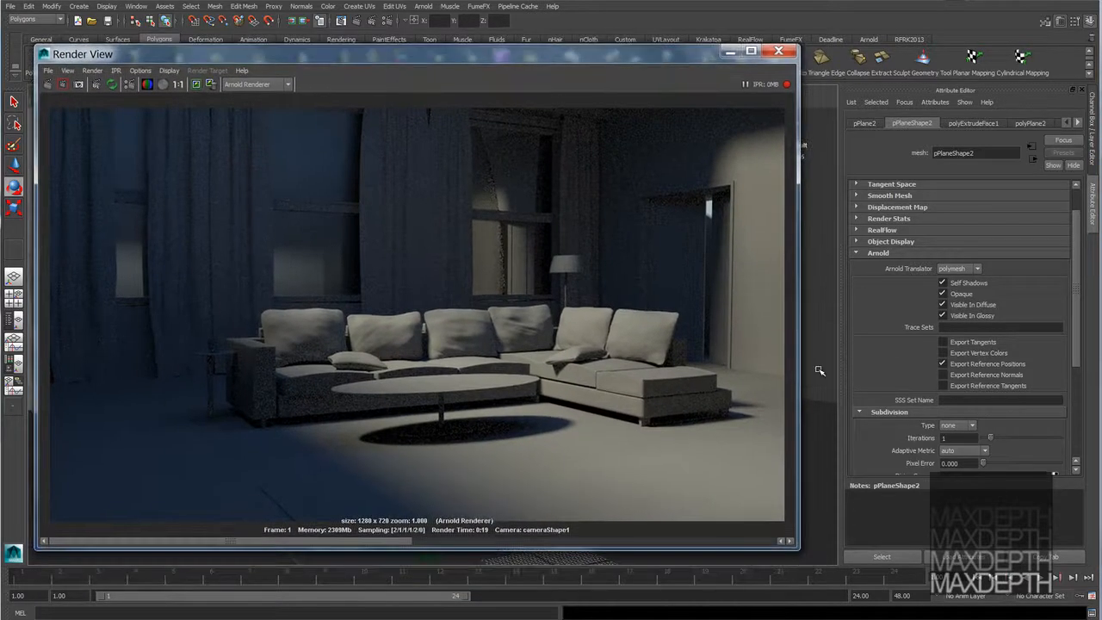
{"action": "left_click", "coordinate": [961, 295]}
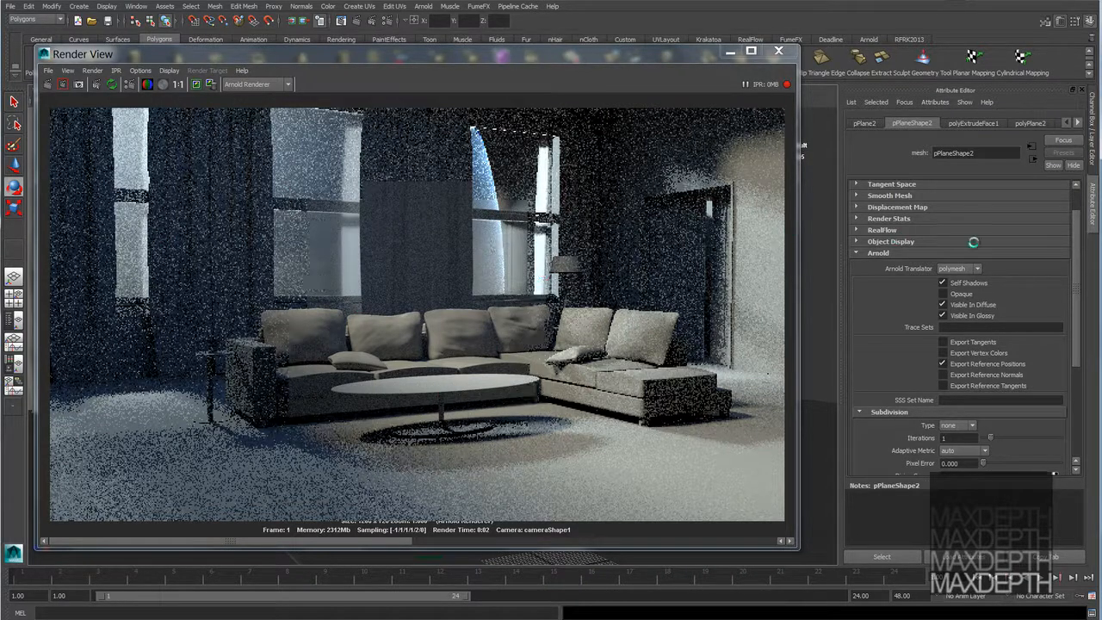
- Open the window glass plane's material attributes and review its diffuse and specular settings beside the live render
{"action": "left_click_drag", "start_coordinate": [641, 57], "coordinate": [651, 280]}
{"action": "right_click_drag", "start_coordinate": [340, 166], "coordinate": [340, 384]}
{"action": "left_click_drag", "start_coordinate": [398, 280], "coordinate": [372, 83]}
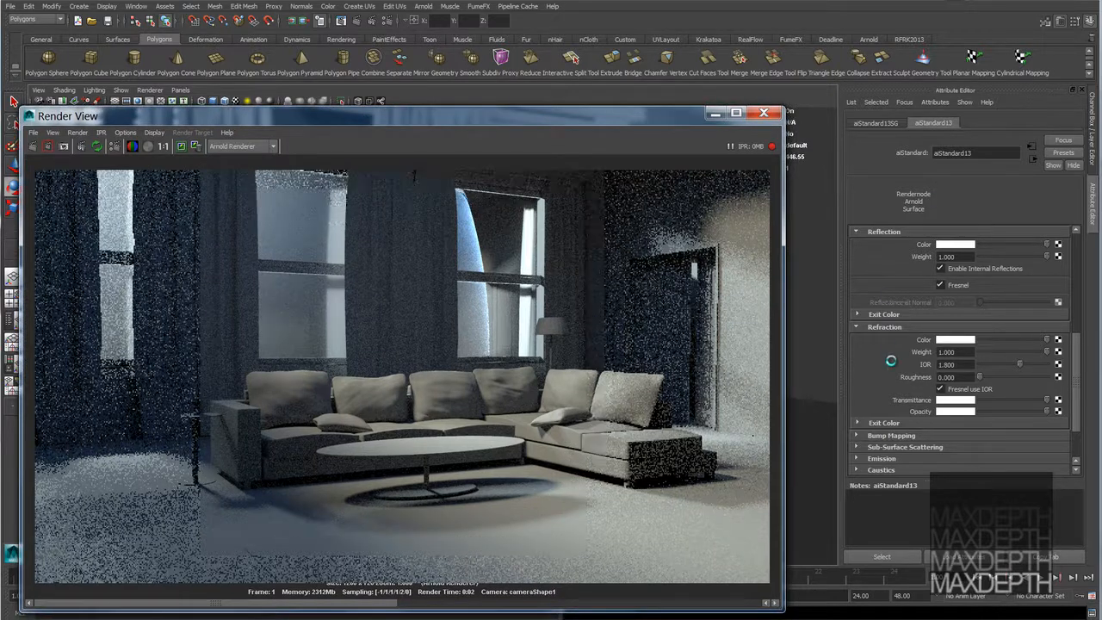
{"action": "scroll", "coordinate": [887, 369], "scroll_direction": "up", "scroll_amount": 3}
{"action": "scroll", "coordinate": [887, 369], "scroll_direction": "up", "scroll_amount": 3}
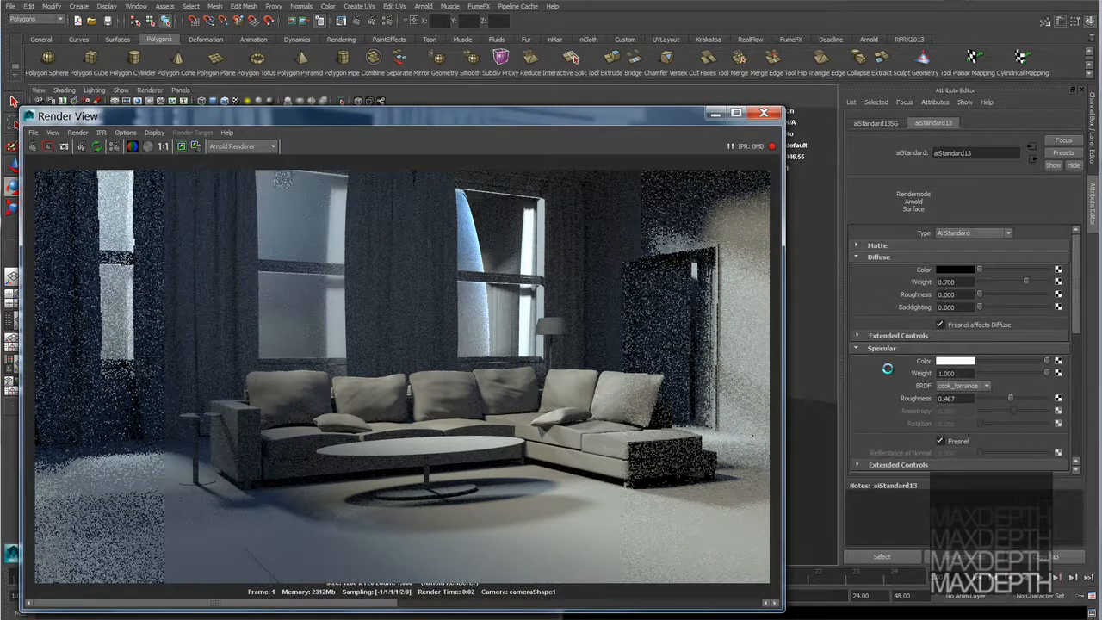
- Assign the existing aiStandard1 material to the window glass plane and keep the live render in view
{"action": "left_click_drag", "start_coordinate": [352, 116], "coordinate": [361, 322]}
{"action": "right_click", "coordinate": [319, 170]}
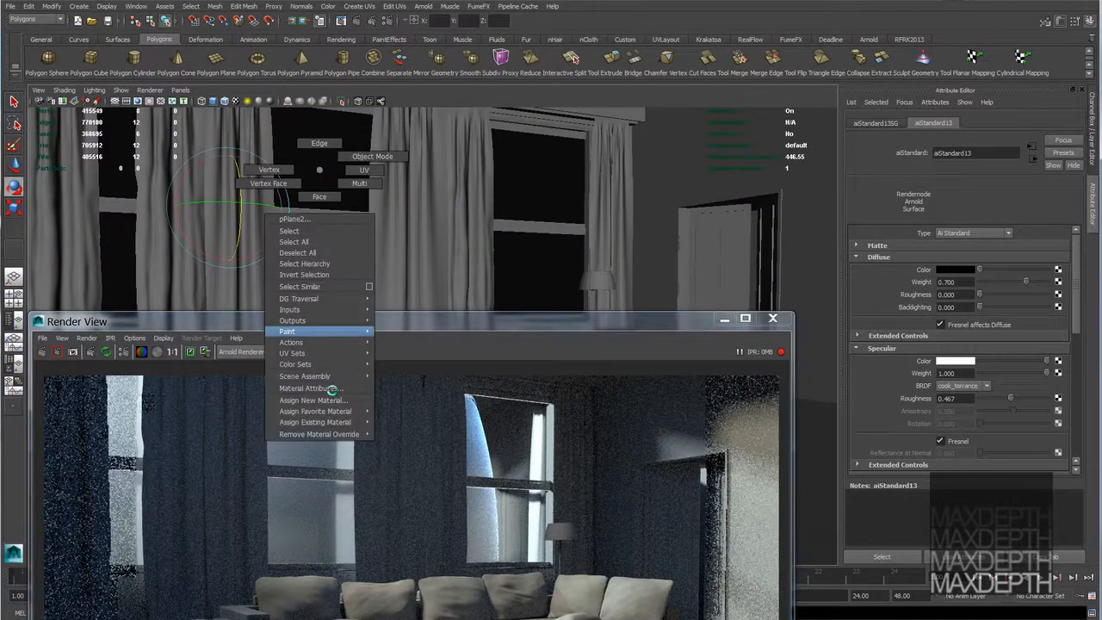
{"action": "mouse_move", "coordinate": [340, 422]}
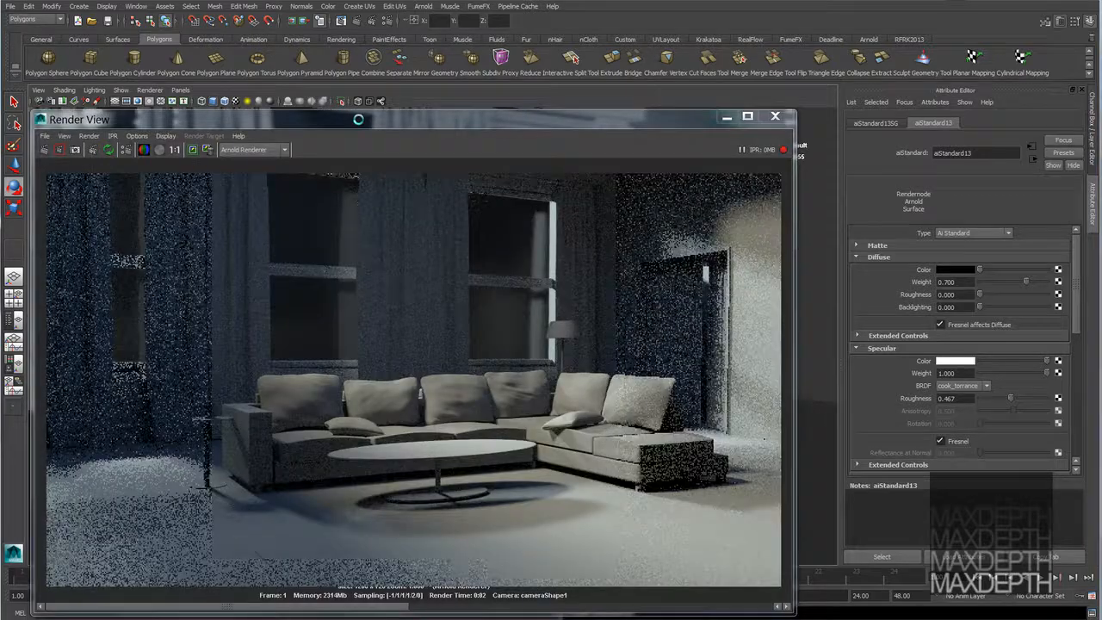
{"action": "left_click_drag", "start_coordinate": [358, 119], "coordinate": [356, 94]}
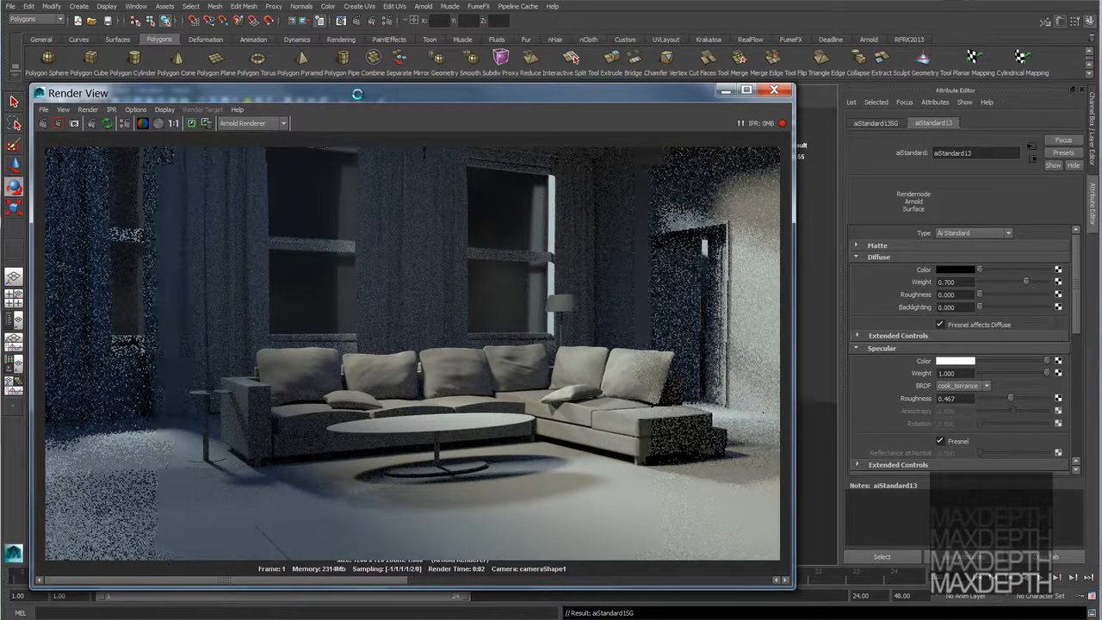
{"action": "left_click_drag", "start_coordinate": [368, 94], "coordinate": [361, 112]}
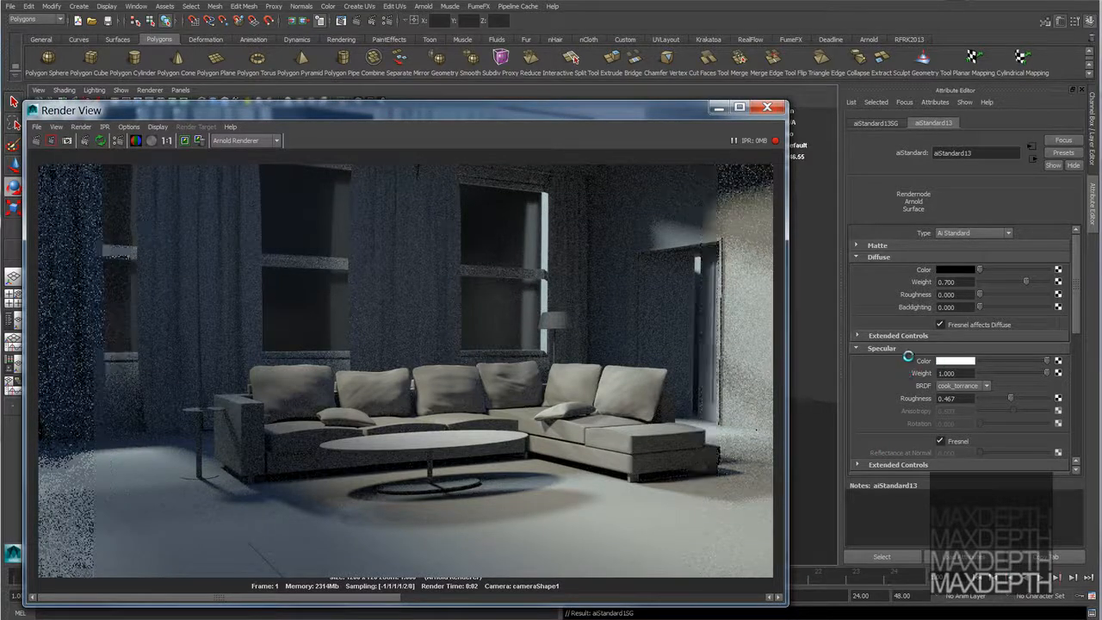
- Review the aiStandard13 material's specular, reflection and refraction settings against the interior render
{"action": "scroll", "coordinate": [904, 337], "scroll_direction": "down", "scroll_amount": 1}
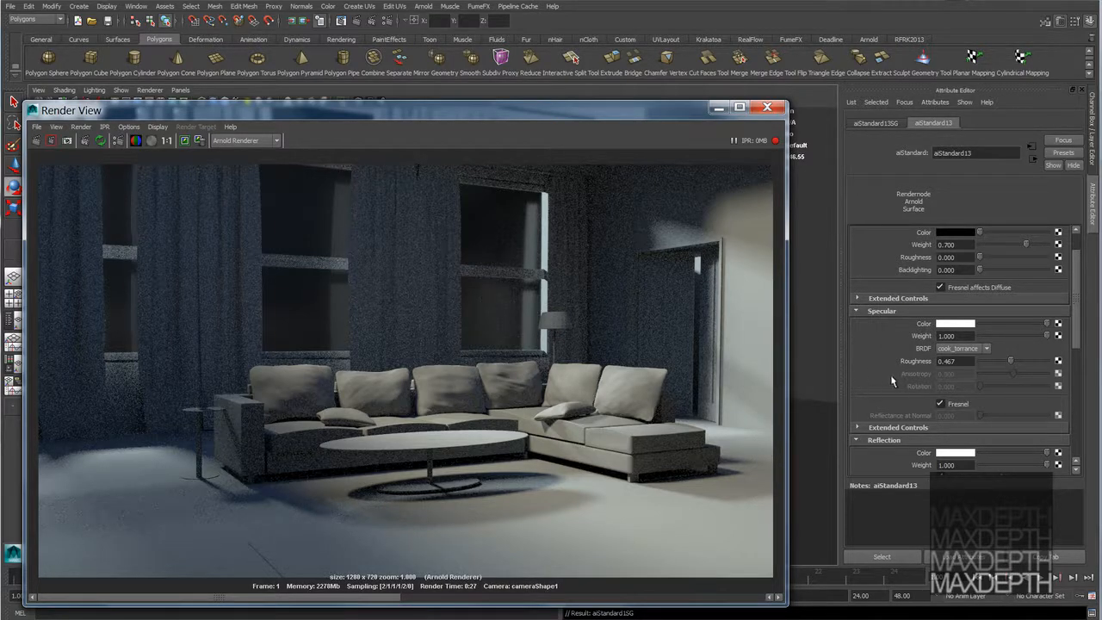
{"action": "scroll", "coordinate": [892, 382], "scroll_direction": "down", "scroll_amount": 1}
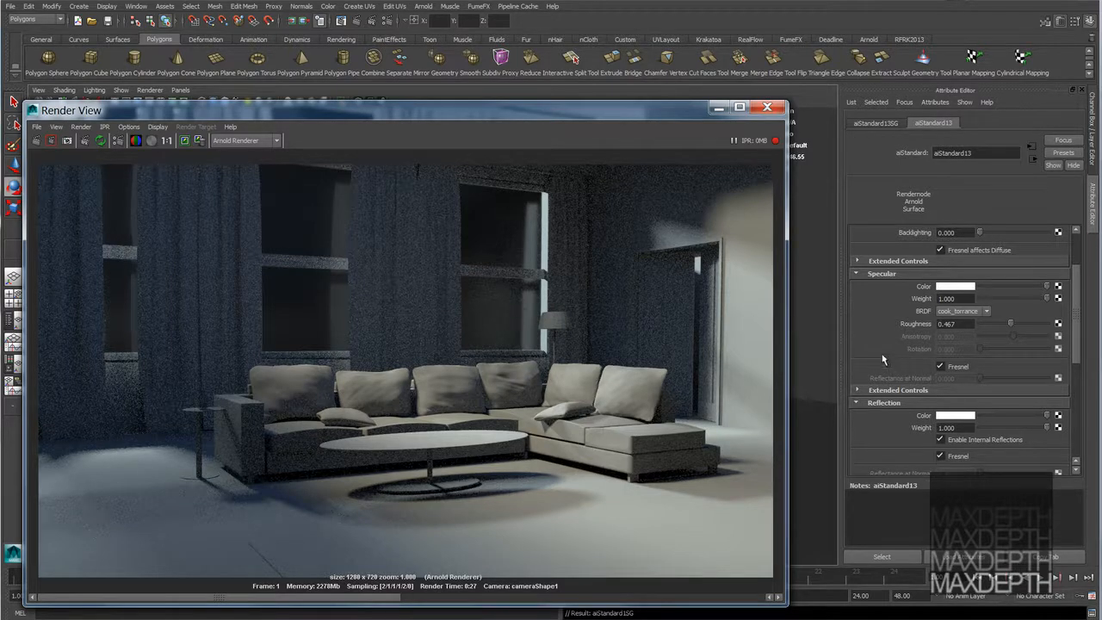
{"action": "scroll", "coordinate": [882, 360], "scroll_direction": "down", "scroll_amount": 2}
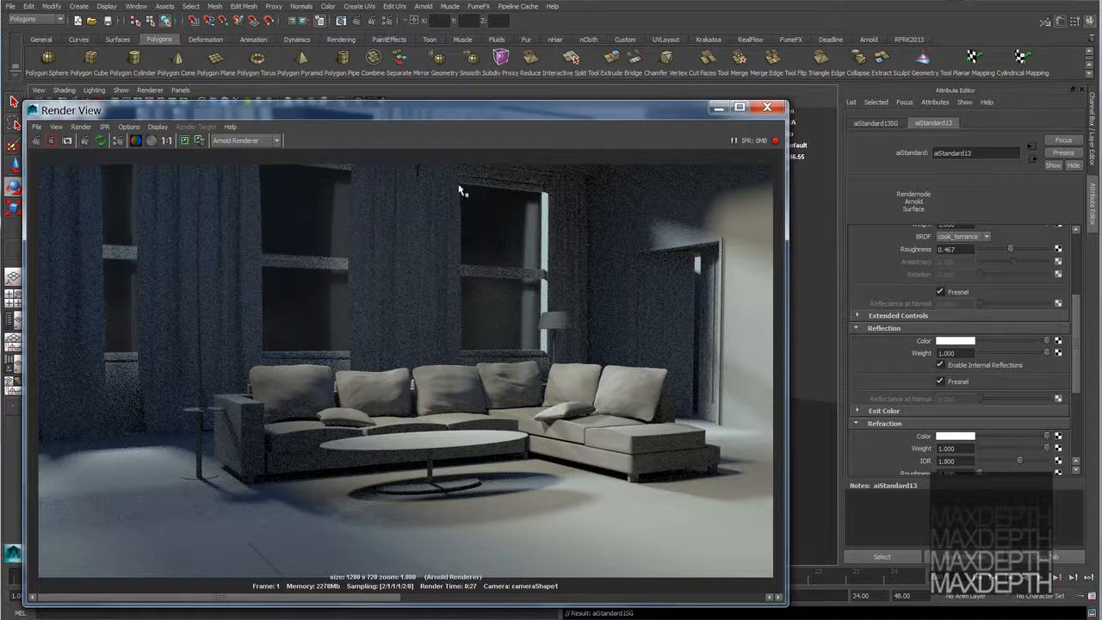
{"action": "mouse_move", "coordinate": [458, 118]}
{"action": "left_mouse_down"}
{"action": "mouse_move", "coordinate": [465, 88]}
{"action": "mouse_move", "coordinate": [461, 100]}
{"action": "left_mouse_up"}
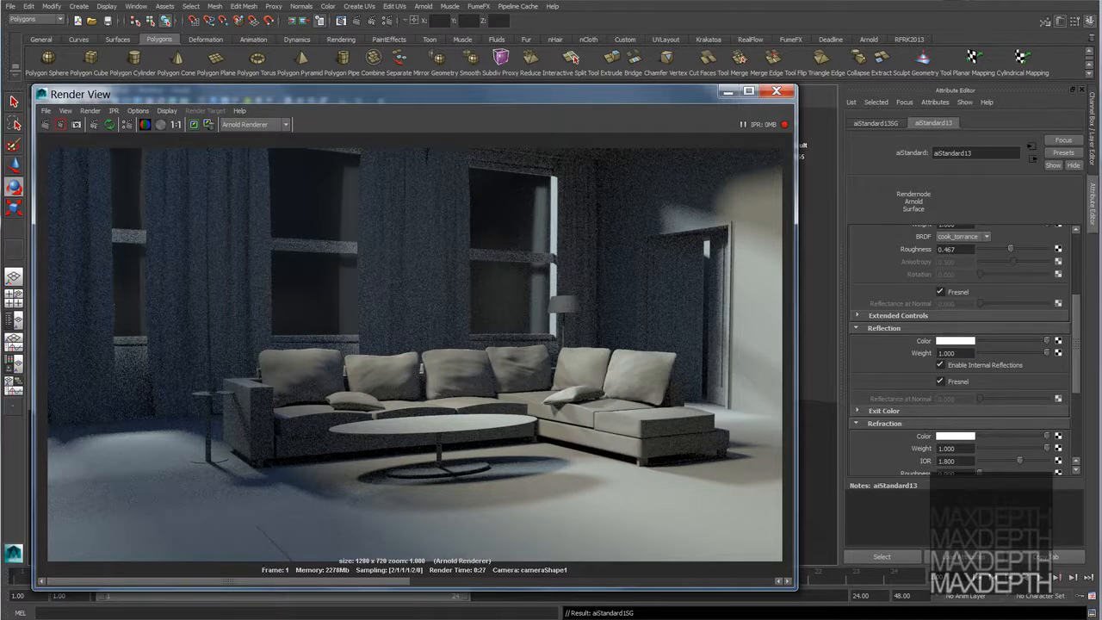
- Use the aiSky shader as the environment background in the render settings and bring up its attributes
{"action": "left_click", "coordinate": [387, 21]}
{"action": "left_click_drag", "start_coordinate": [324, 65], "coordinate": [232, 55]}
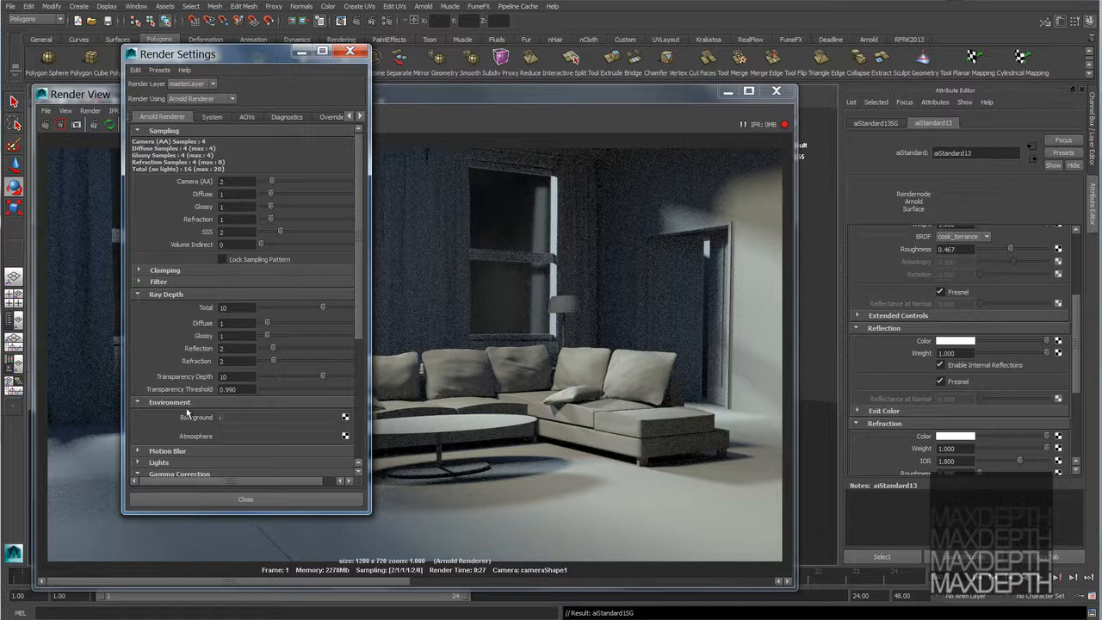
{"action": "left_click", "coordinate": [346, 419]}
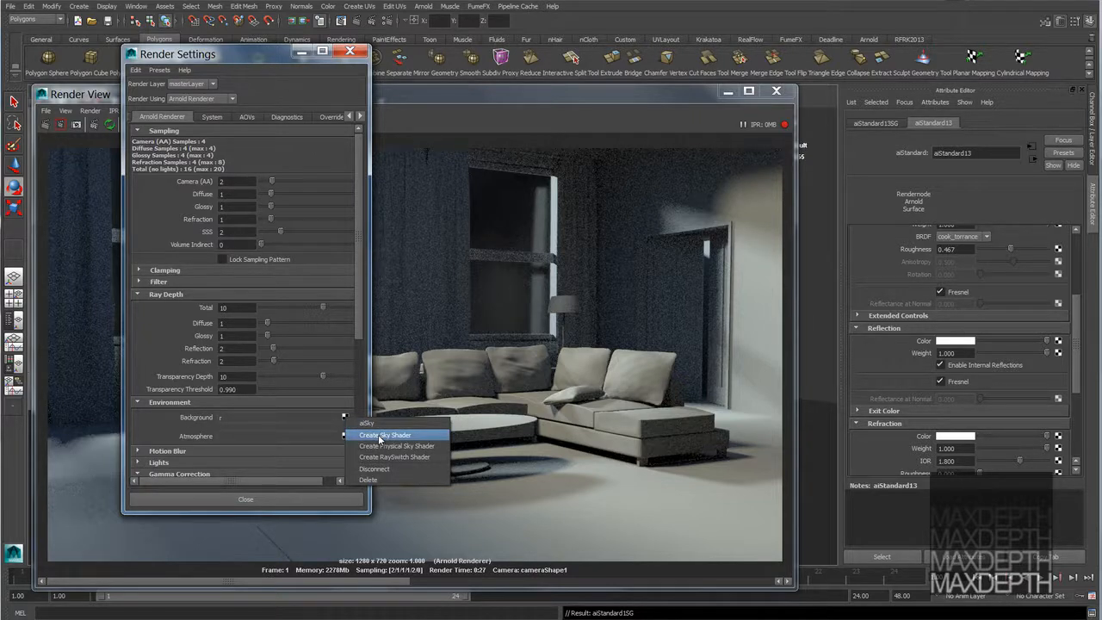
{"action": "left_click", "coordinate": [277, 56]}
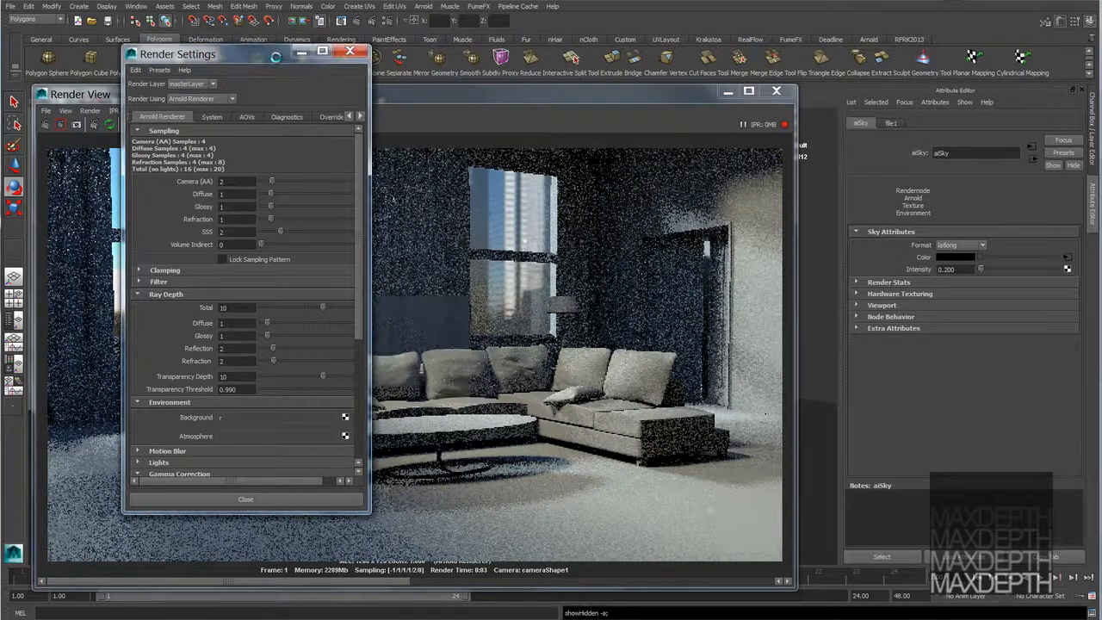
{"action": "left_click", "coordinate": [349, 50]}
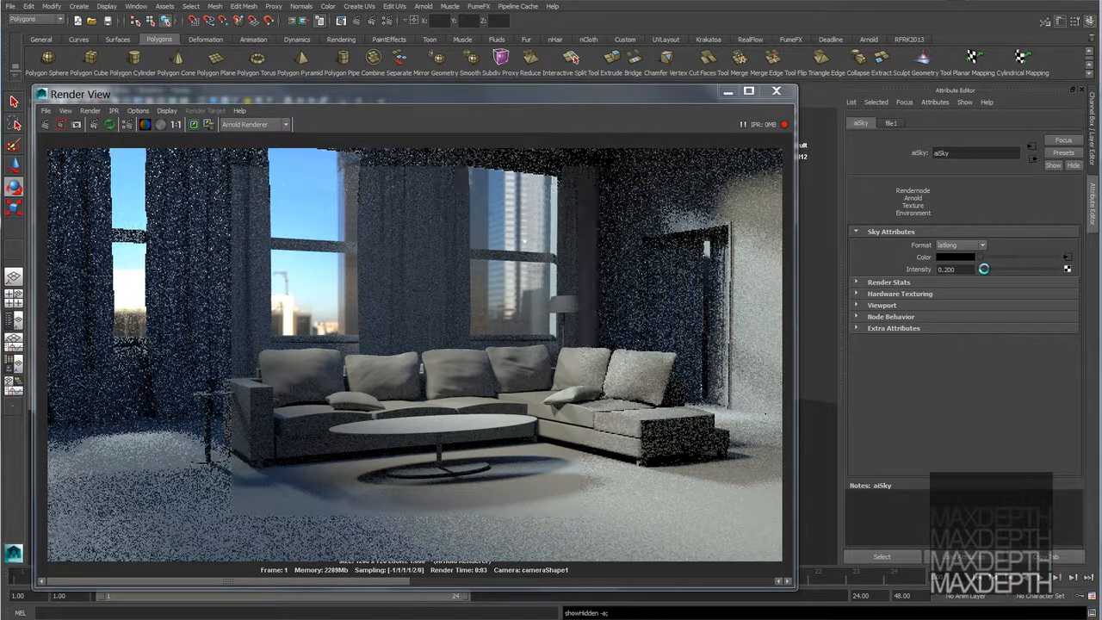
- Try an aiSky intensity of 1 against the live render, and restore it to 0.2
{"action": "left_click_drag", "start_coordinate": [973, 269], "coordinate": [915, 257]}
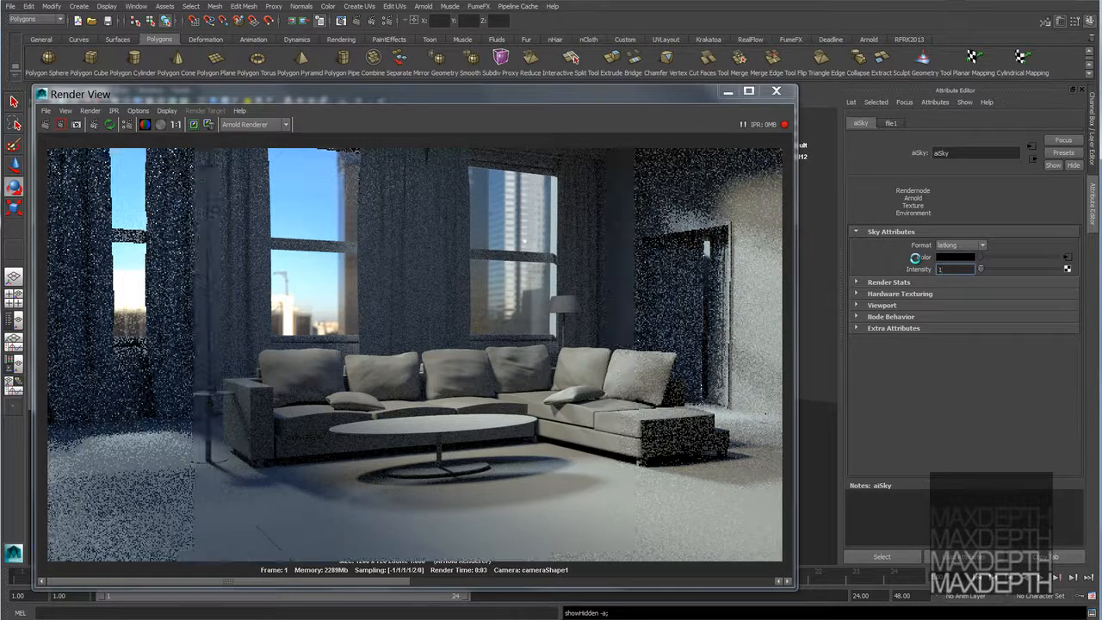
{"action": "type", "text": "1"}
{"action": "key", "text": "Return"}
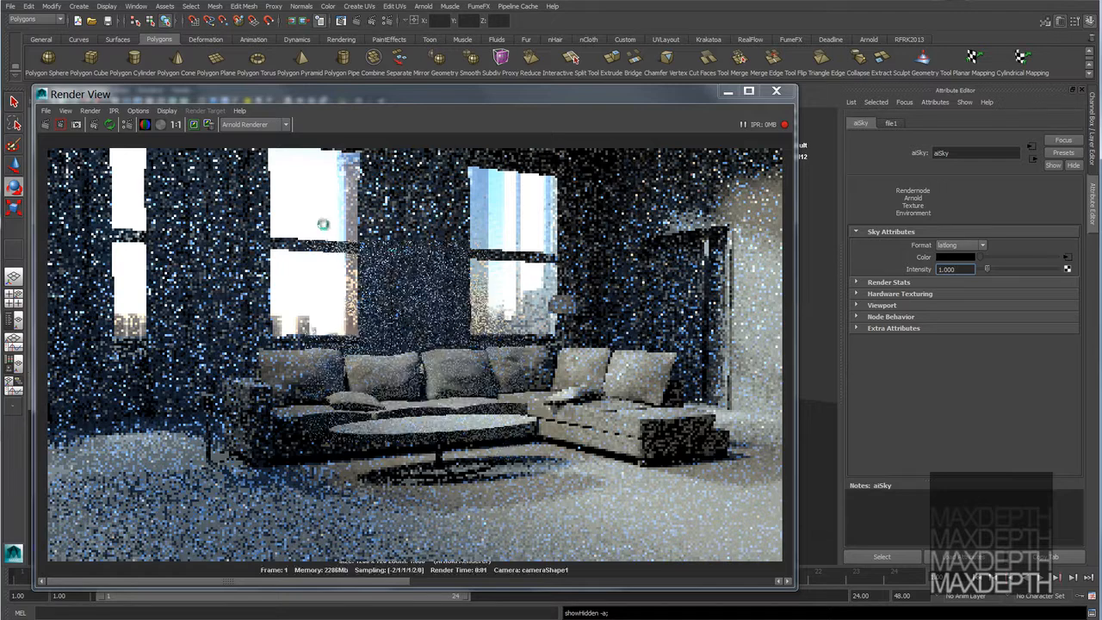
{"action": "type", "text": "2"}
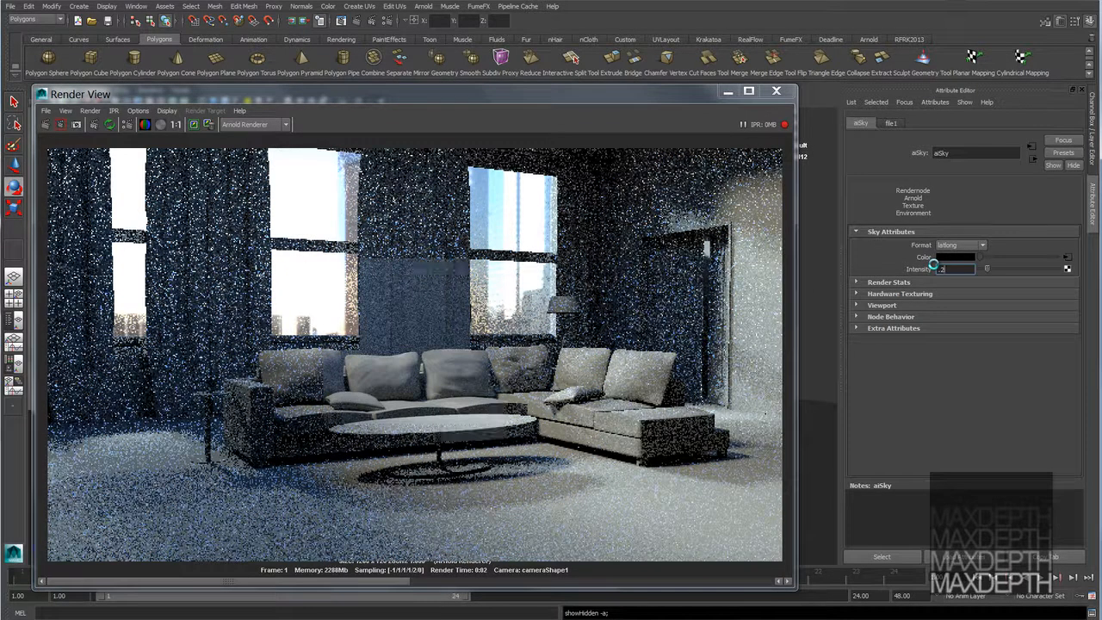
{"action": "key", "text": "Return"}
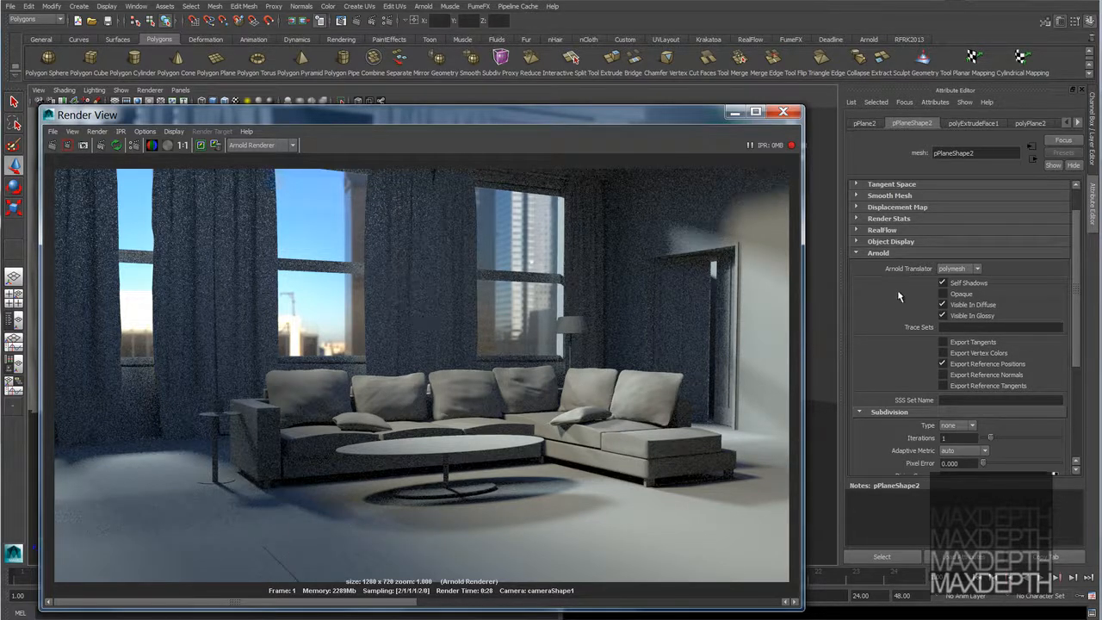
- Review the window glass plane's Arnold attributes and the available Arnold light types
{"action": "scroll", "coordinate": [899, 276], "scroll_direction": "up", "scroll_amount": 2}
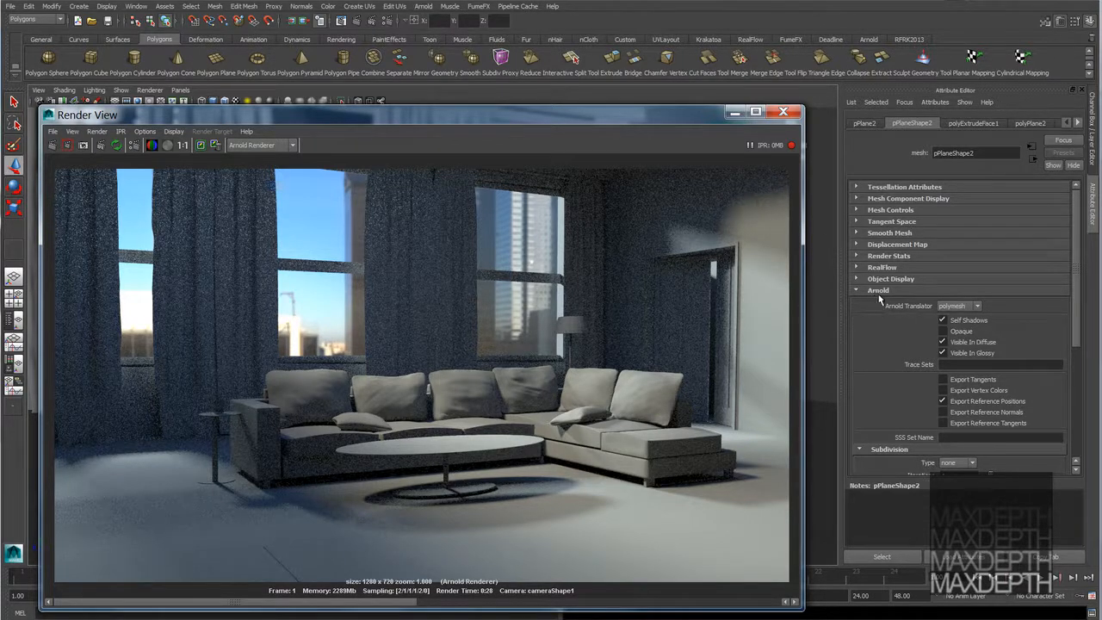
{"action": "left_click", "coordinate": [423, 6]}
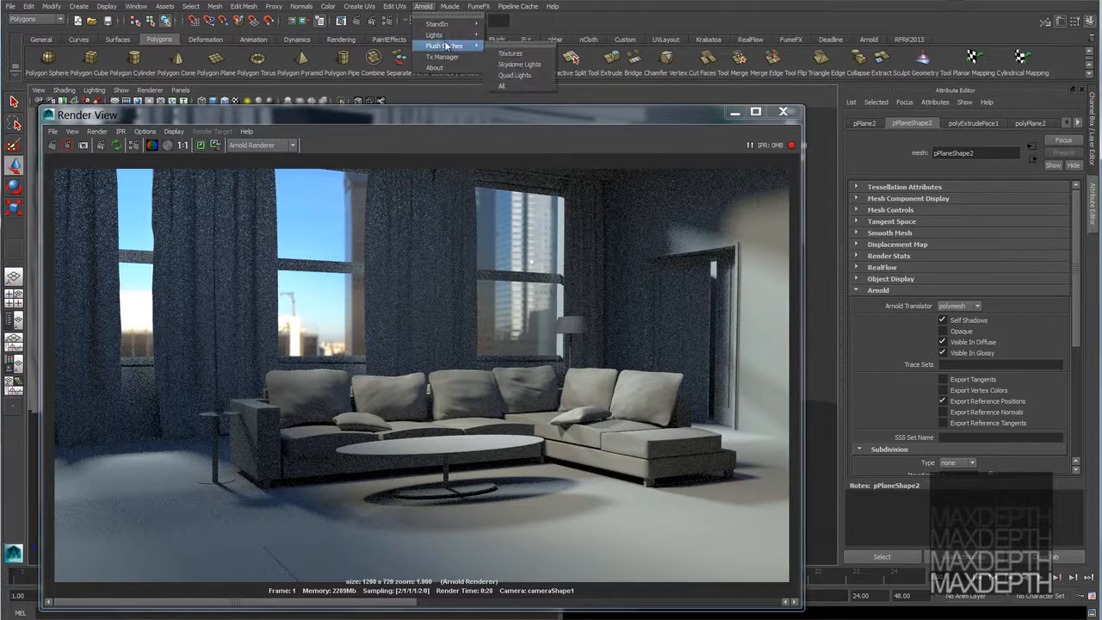
{"action": "mouse_move", "coordinate": [450, 36]}
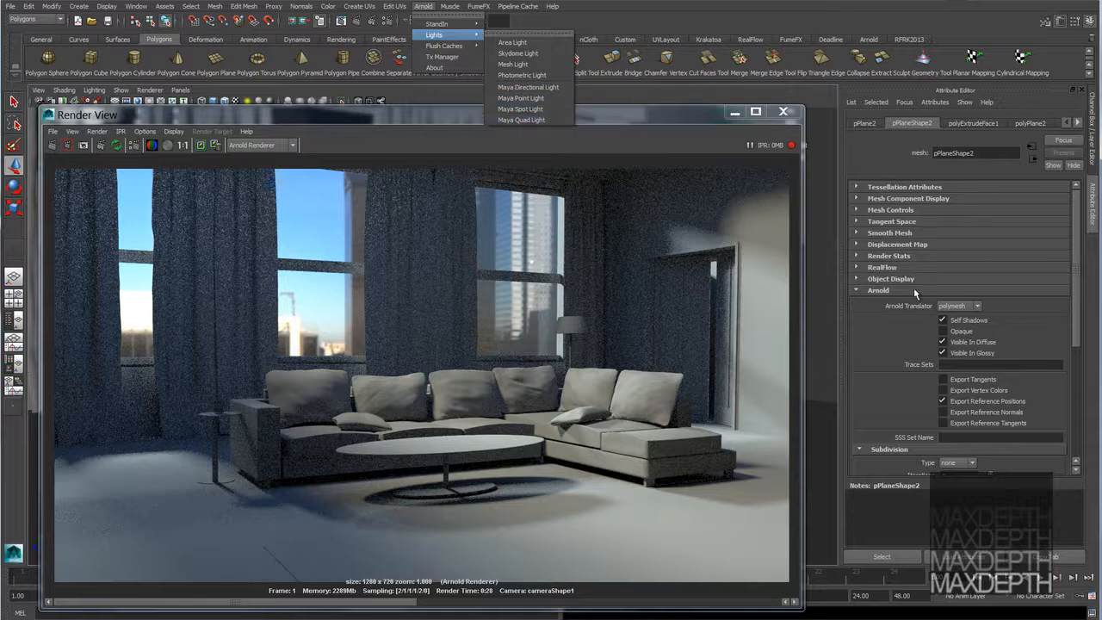
{"action": "left_click", "coordinate": [664, 118]}
- Compare a curtain's Arnold attributes with the window glass plane's, down to the subdivision and displacement settings
{"action": "left_click_drag", "start_coordinate": [652, 116], "coordinate": [654, 267]}
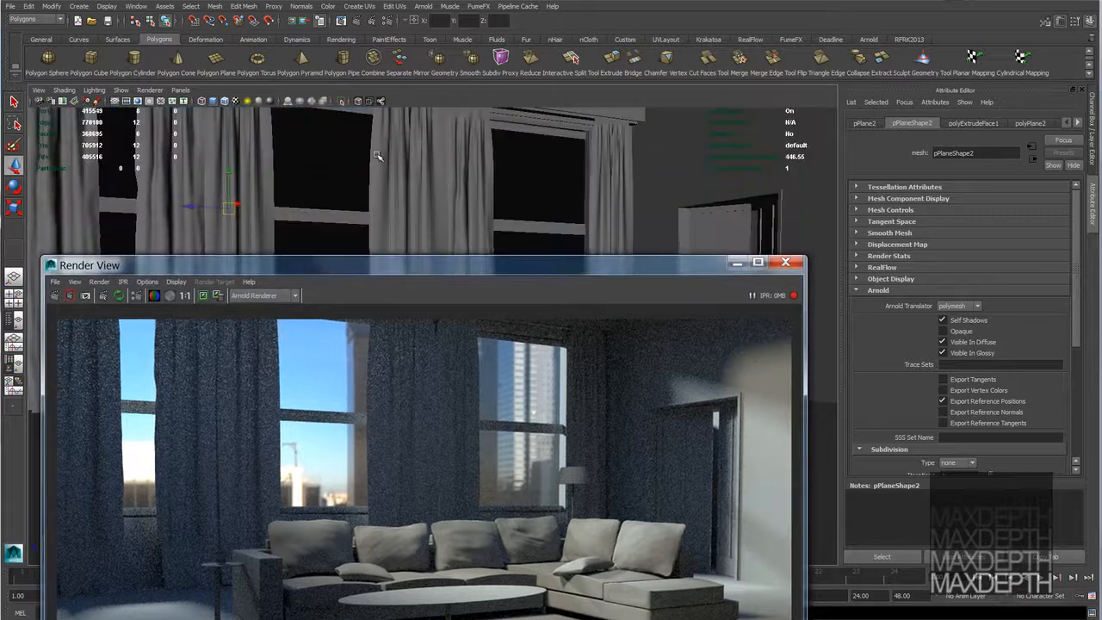
{"action": "left_click", "coordinate": [417, 196]}
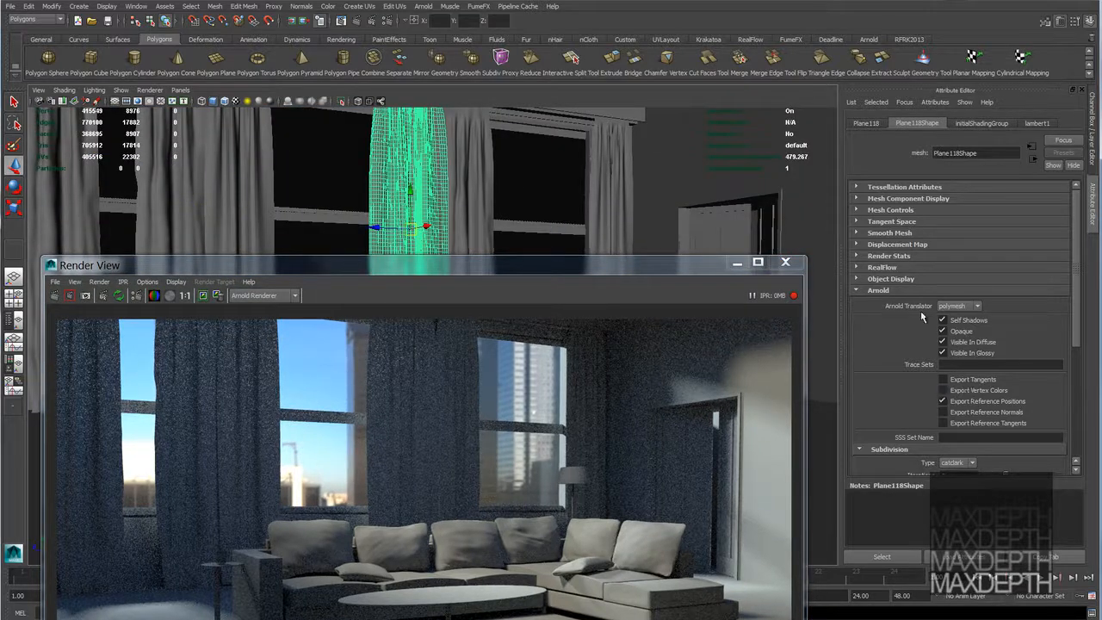
{"action": "left_click", "coordinate": [346, 172]}
{"action": "left_click_drag", "start_coordinate": [603, 265], "coordinate": [574, 77]}
{"action": "scroll", "coordinate": [907, 347], "scroll_direction": "down", "scroll_amount": 2}
{"action": "scroll", "coordinate": [907, 347], "scroll_direction": "down", "scroll_amount": 2}
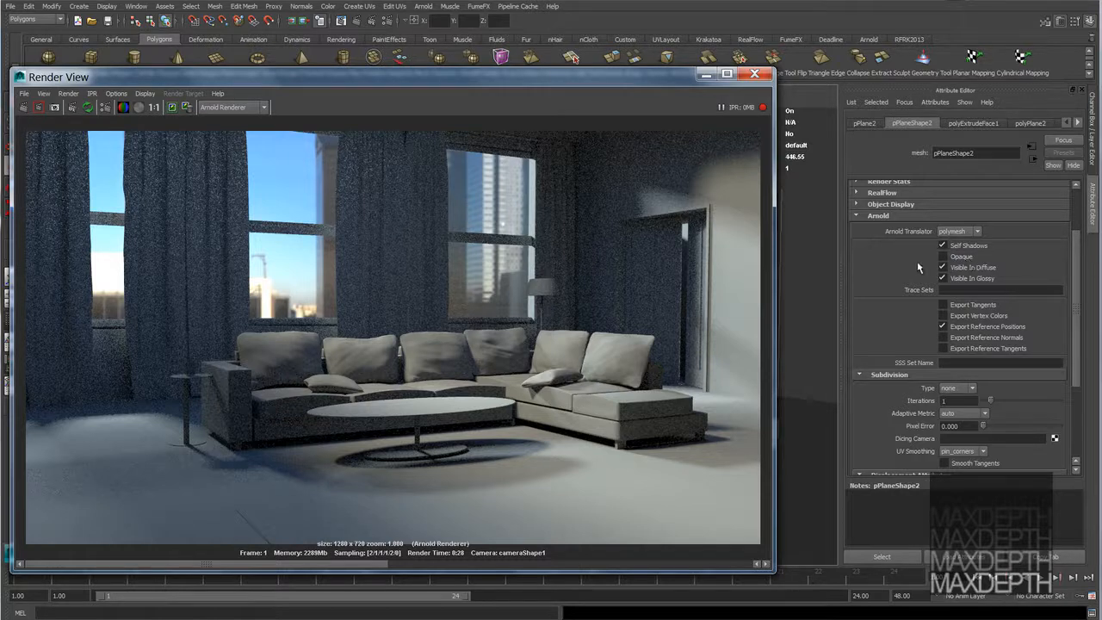
{"action": "scroll", "coordinate": [899, 267], "scroll_direction": "down", "scroll_amount": 3}
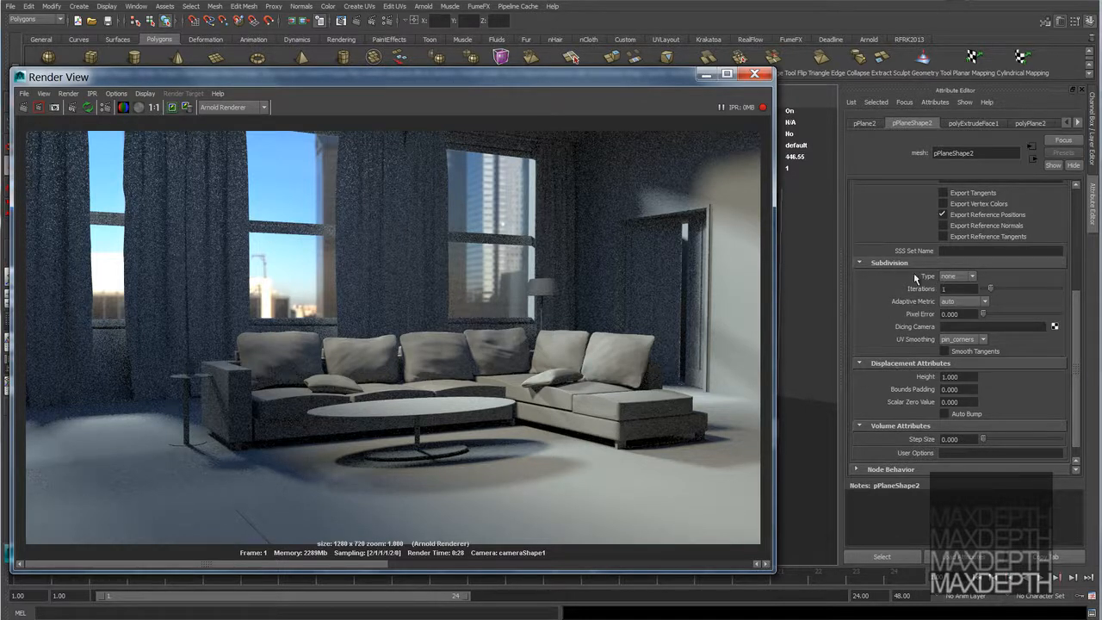
- Inspect the subdivision settings of the curtain beside the rightmost window, including the available subdivision types, and keep catclark
{"action": "left_click_drag", "start_coordinate": [626, 79], "coordinate": [657, 401]}
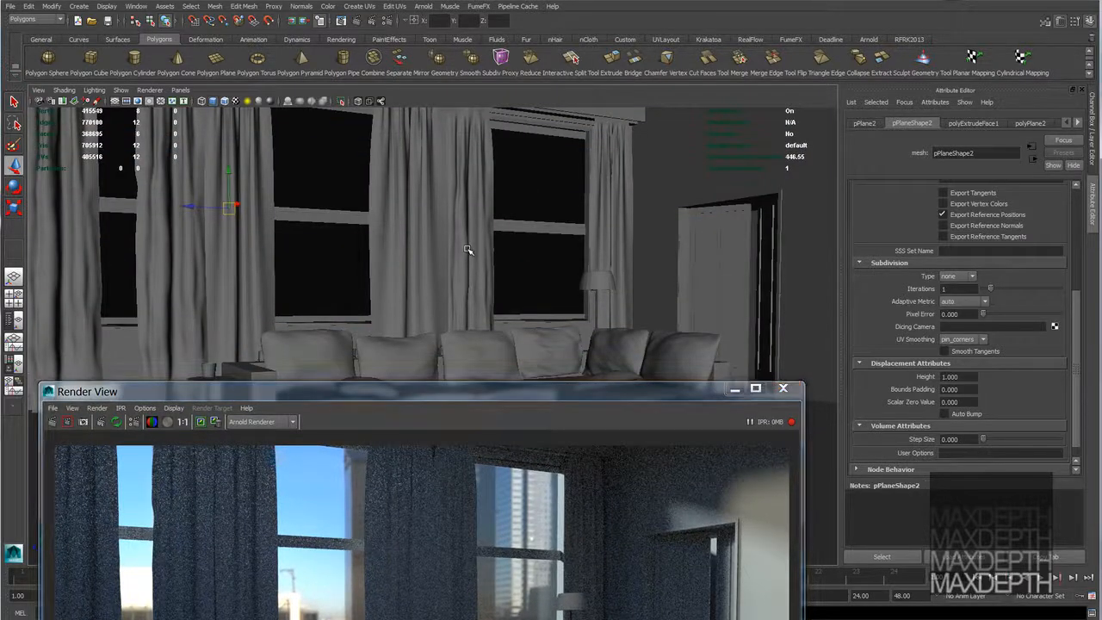
{"action": "left_click", "coordinate": [468, 247]}
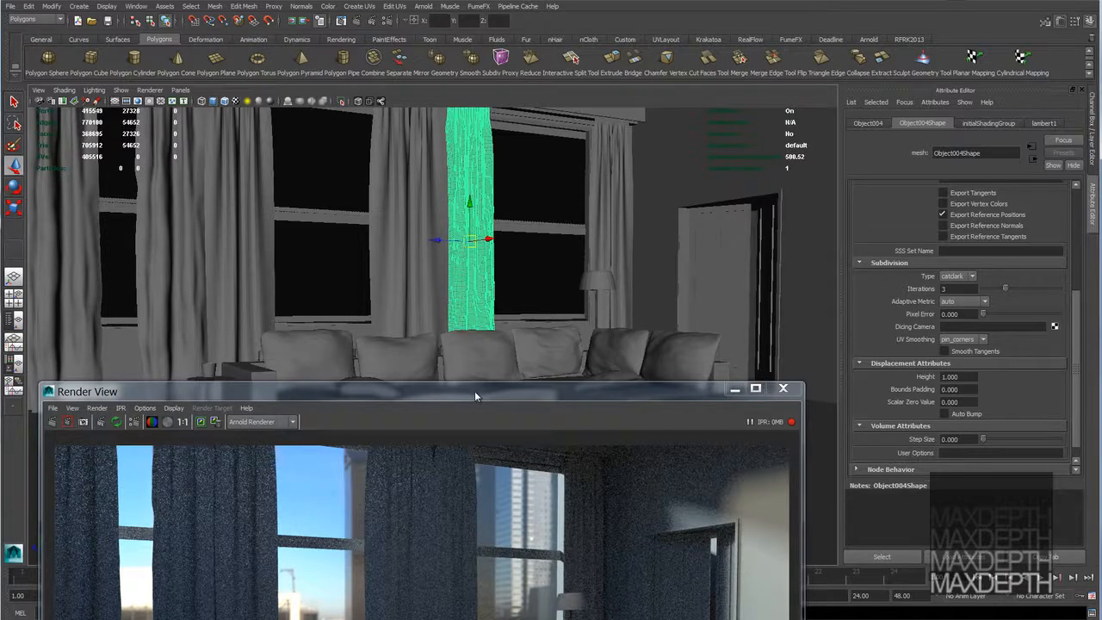
{"action": "left_click_drag", "start_coordinate": [474, 391], "coordinate": [465, 121]}
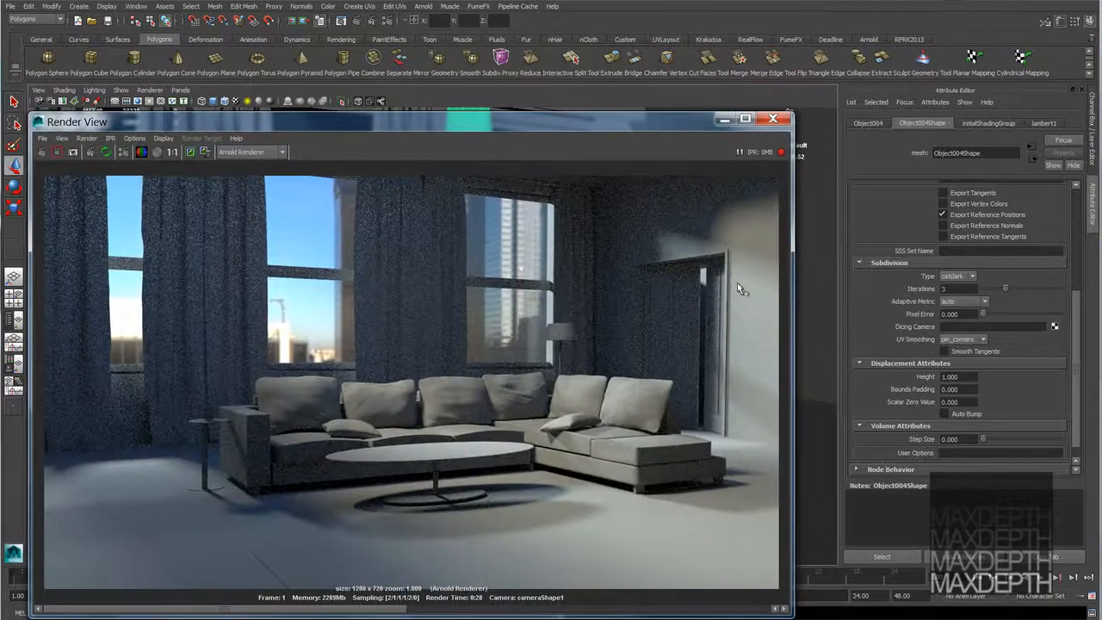
{"action": "left_click_drag", "start_coordinate": [570, 126], "coordinate": [573, 455]}
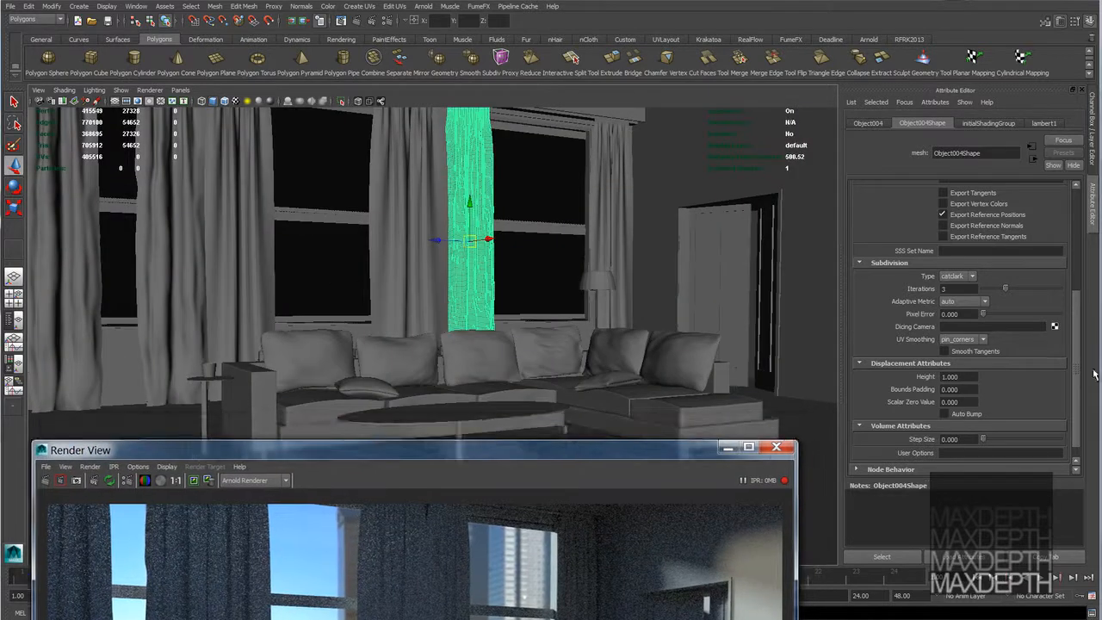
{"action": "left_click", "coordinate": [958, 277]}
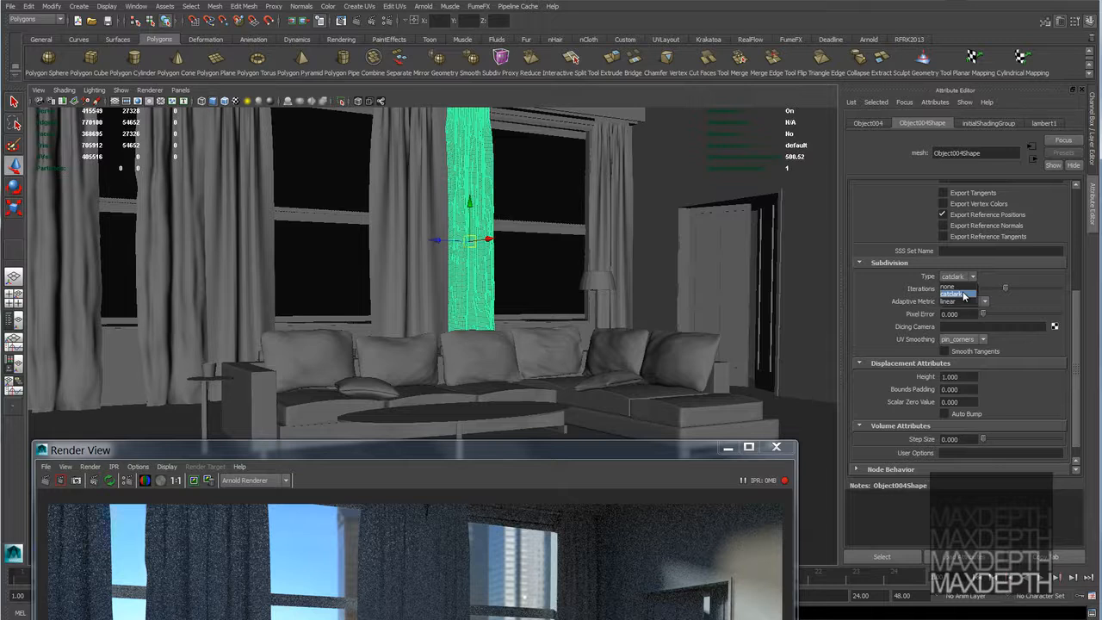
{"action": "left_click", "coordinate": [965, 295]}
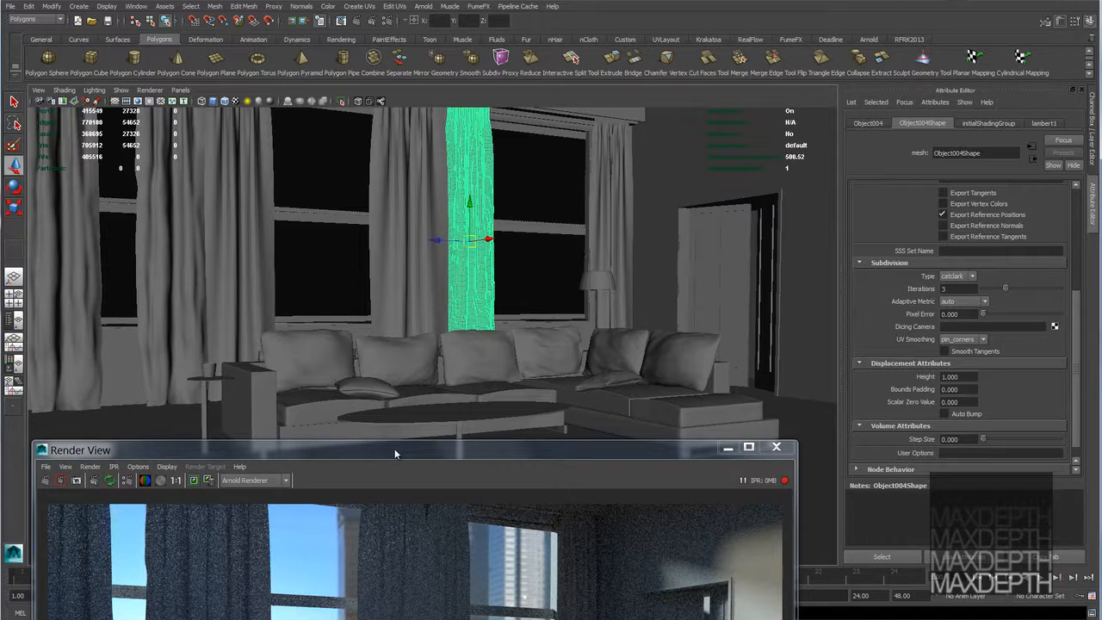
- Check the Arnold subdivision type and iterations on four other curtains, ending with the leftmost one
{"action": "left_click_drag", "start_coordinate": [395, 454], "coordinate": [405, 408]}
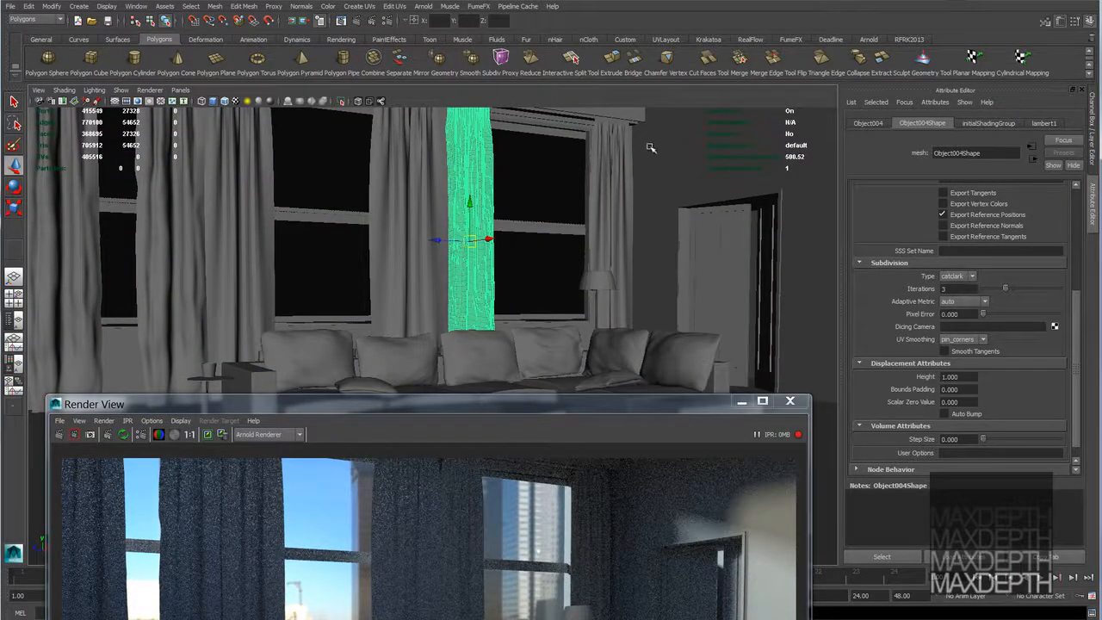
{"action": "left_click", "coordinate": [613, 178]}
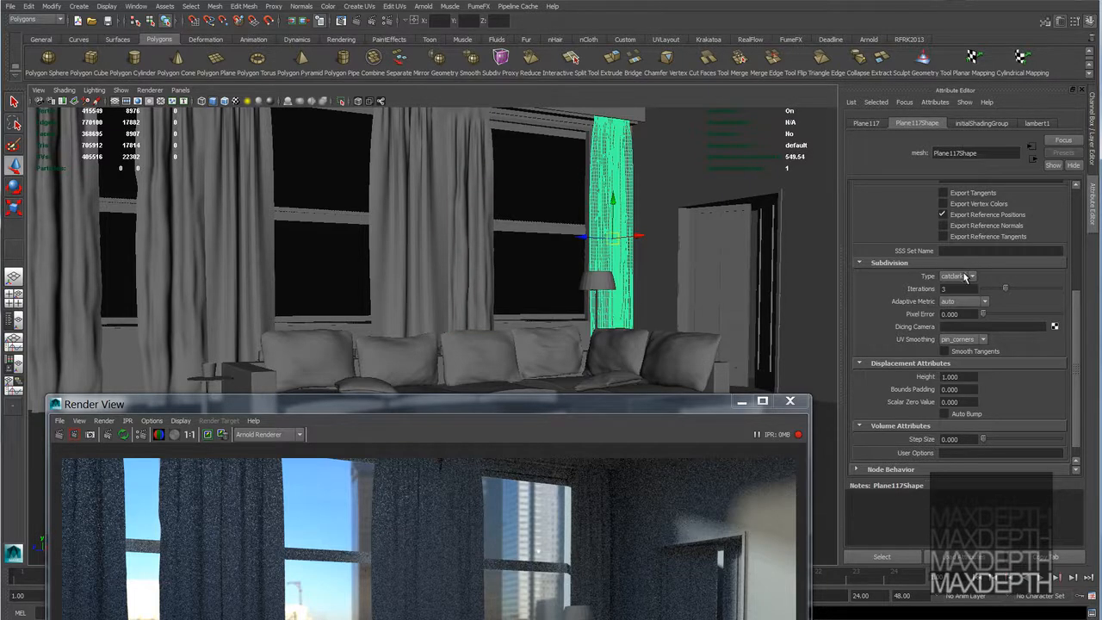
{"action": "left_click", "coordinate": [420, 178]}
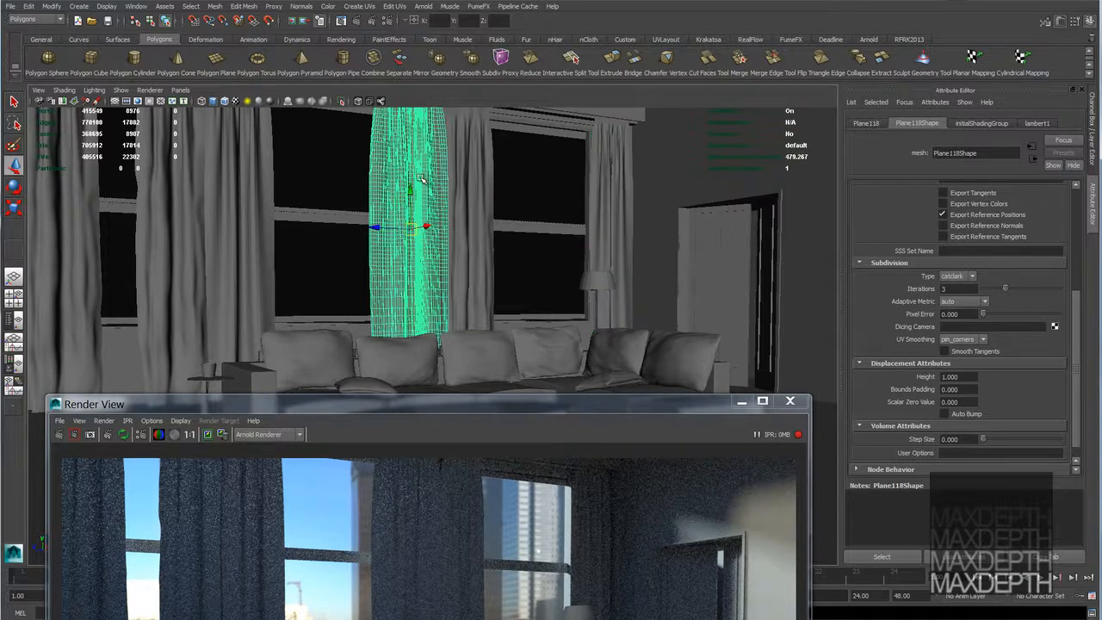
{"action": "left_click", "coordinate": [194, 207]}
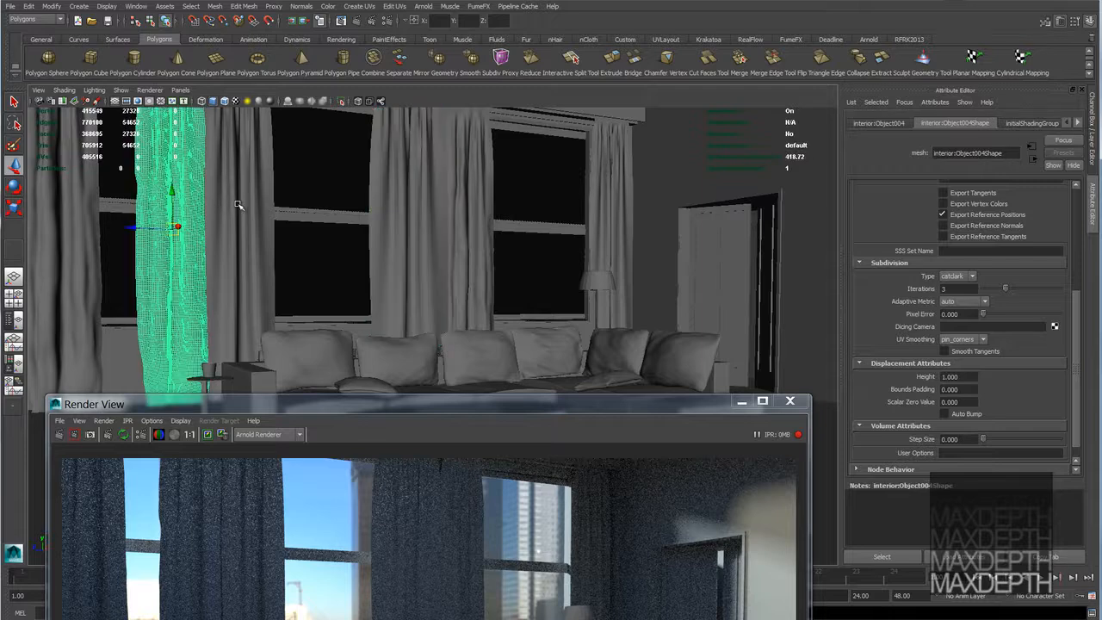
{"action": "left_click", "coordinate": [84, 222]}
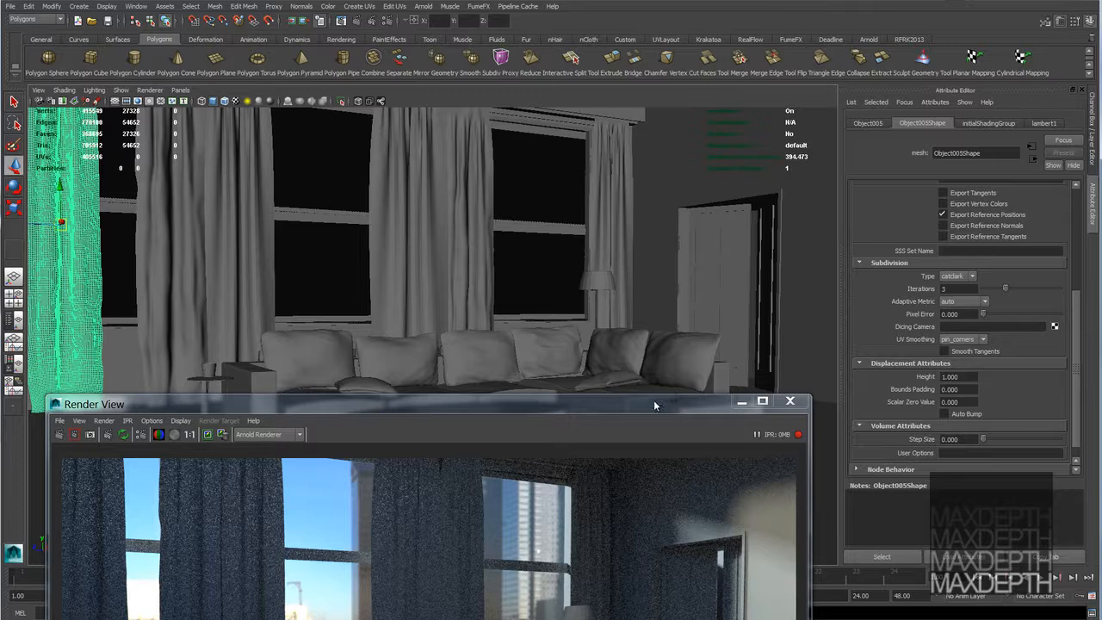
- Review the leftmost curtain's general Arnold attributes, such as shadow, opacity and visibility options, alongside the rendered room
{"action": "left_click_drag", "start_coordinate": [630, 404], "coordinate": [626, 134]}
{"action": "scroll", "coordinate": [1003, 361], "scroll_direction": "up", "scroll_amount": 5}
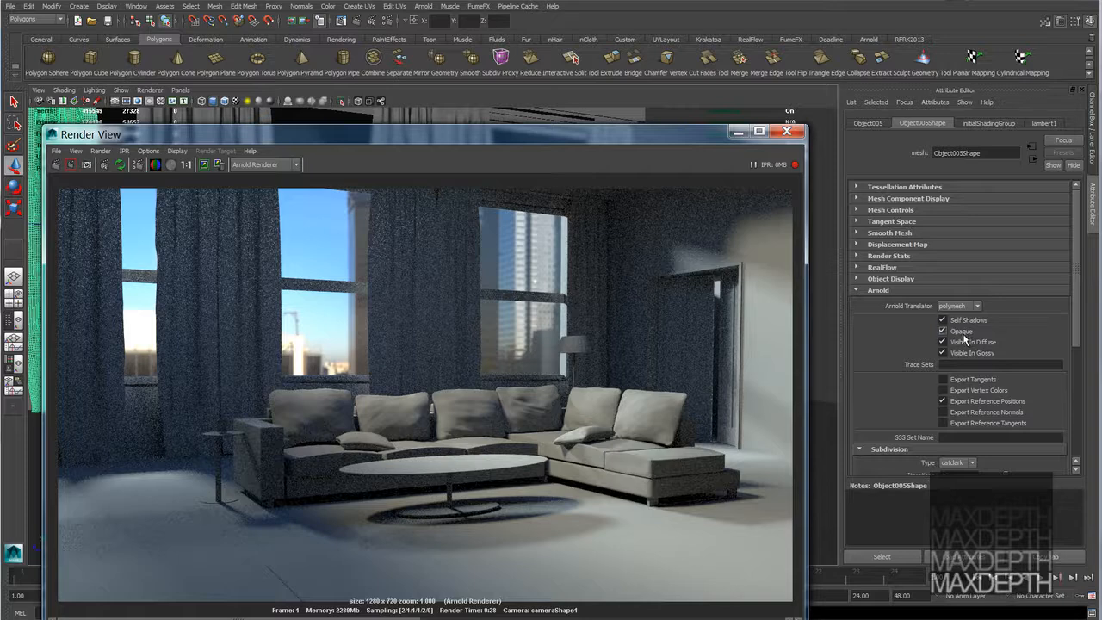
{"action": "left_click_drag", "start_coordinate": [567, 136], "coordinate": [517, 346]}
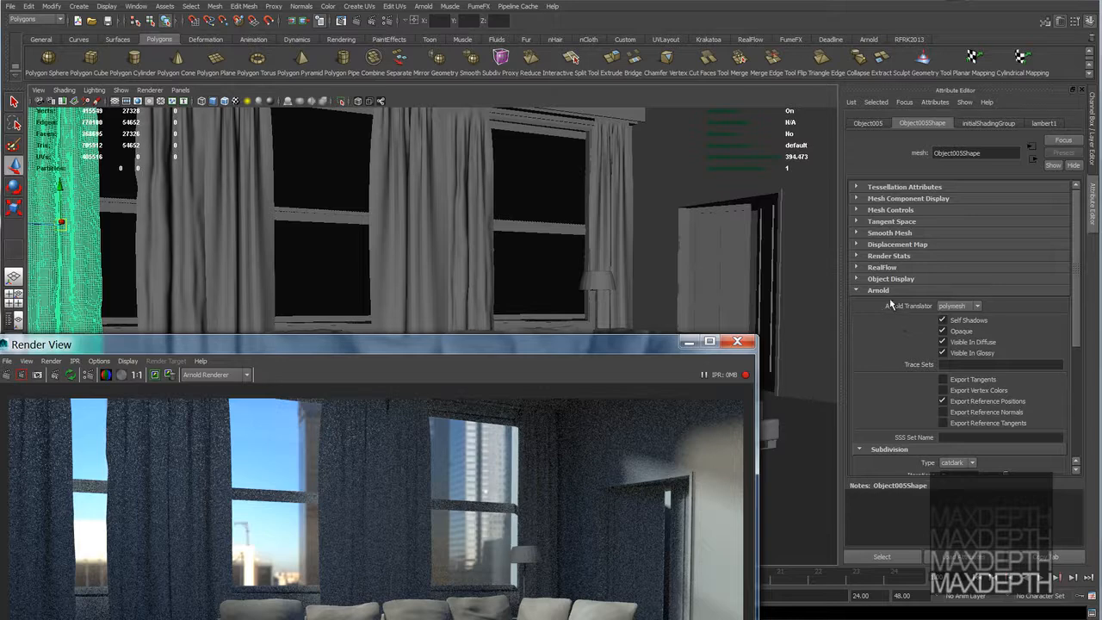
{"action": "left_click_drag", "start_coordinate": [566, 346], "coordinate": [609, 129]}
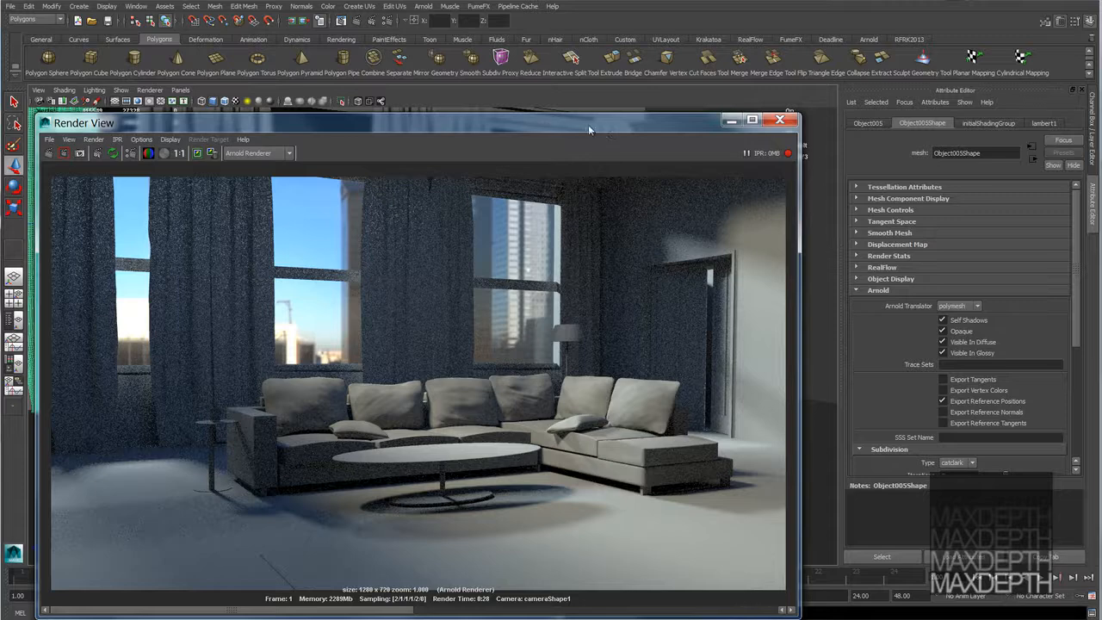
{"action": "left_click_drag", "start_coordinate": [586, 122], "coordinate": [586, 158]}
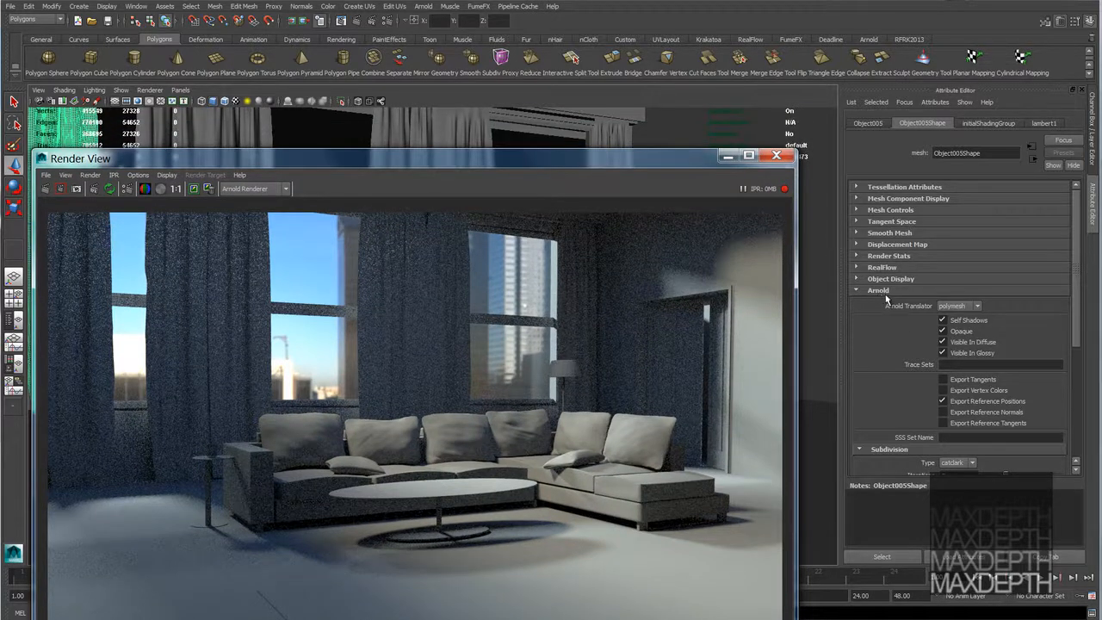
- Set the diffuse ray depth to 4 in the Arnold render settings and uncover the updated render
{"action": "left_click_drag", "start_coordinate": [632, 160], "coordinate": [630, 105]}
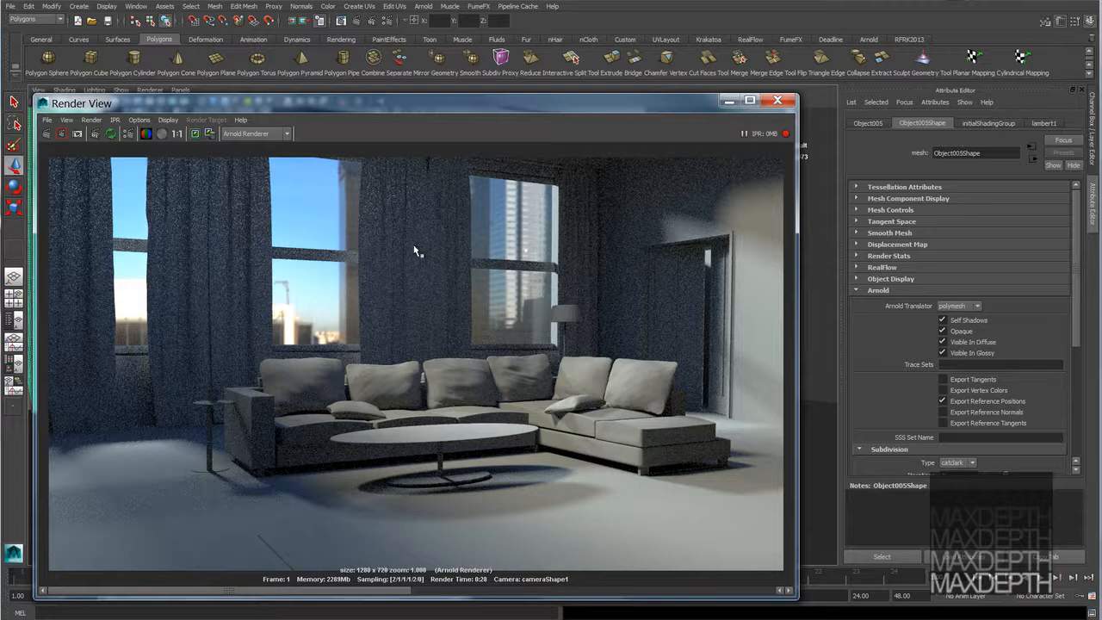
{"action": "left_click", "coordinate": [386, 21]}
{"action": "left_click_drag", "start_coordinate": [340, 73], "coordinate": [228, 70]}
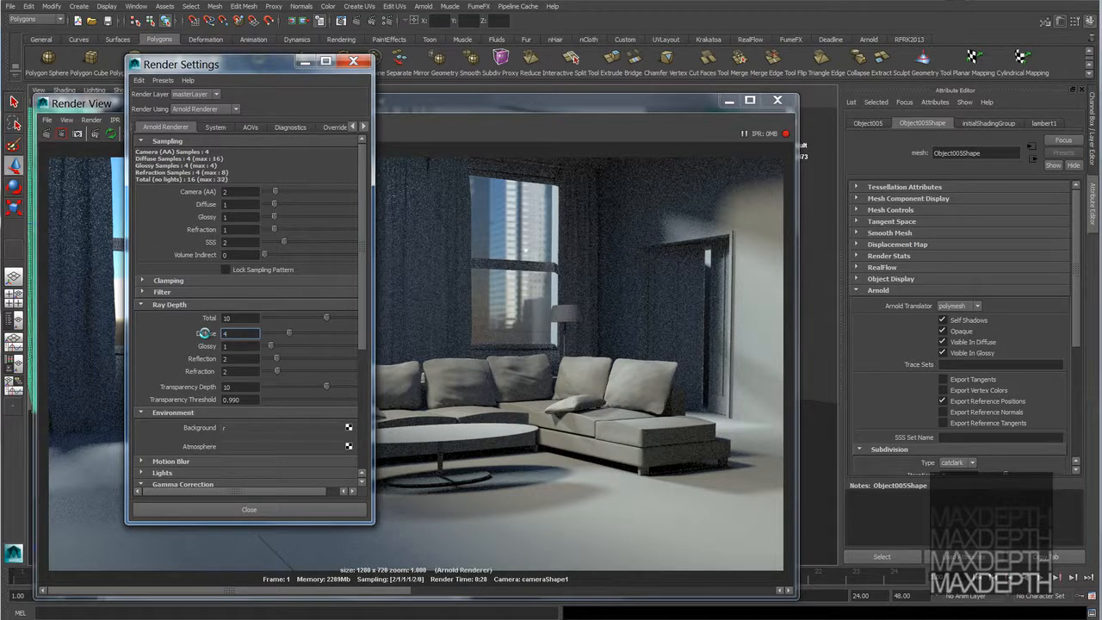
{"action": "left_click_drag", "start_coordinate": [219, 71], "coordinate": [0, 125]}
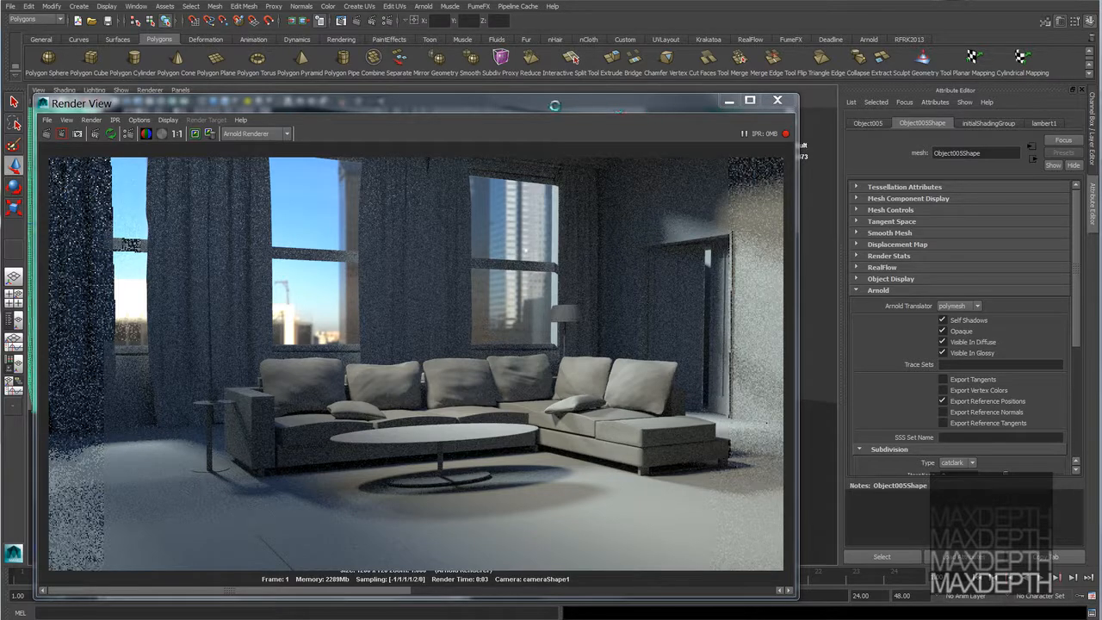
- Assign the existing Blinds material to the curtain panel directly behind the sofa's armrest and side table
{"action": "left_click_drag", "start_coordinate": [480, 104], "coordinate": [484, 598]}
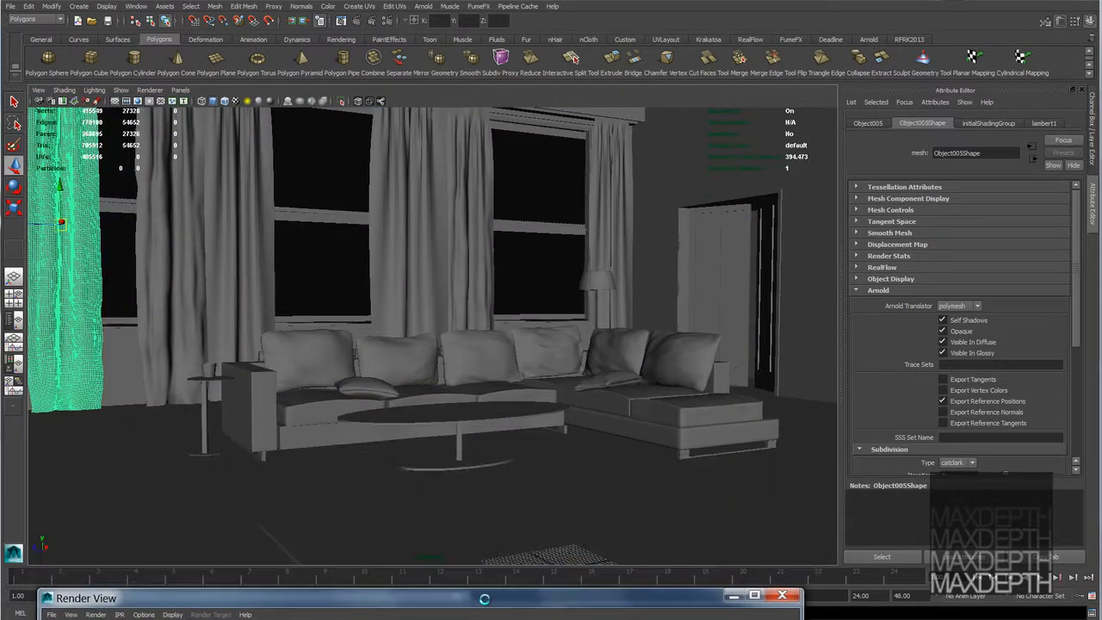
{"action": "left_click", "coordinate": [241, 202]}
{"action": "right_click_drag", "start_coordinate": [233, 152], "coordinate": [321, 416]}
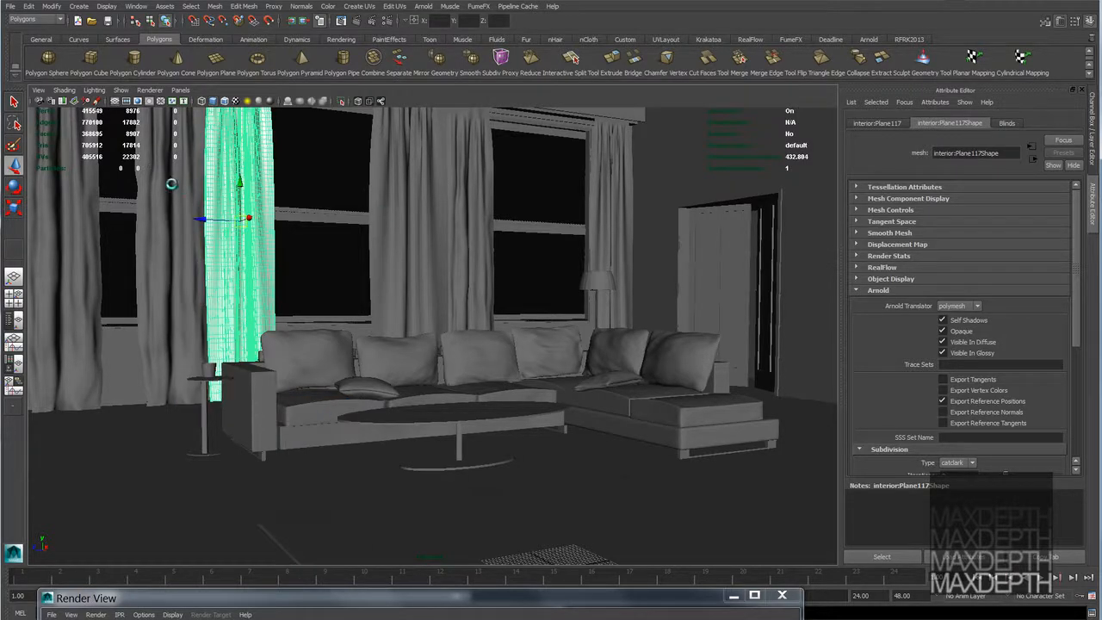
- Assign the Blinds material to the five remaining curtain panels and bring the updated render into view
{"action": "left_click", "coordinate": [183, 198]}
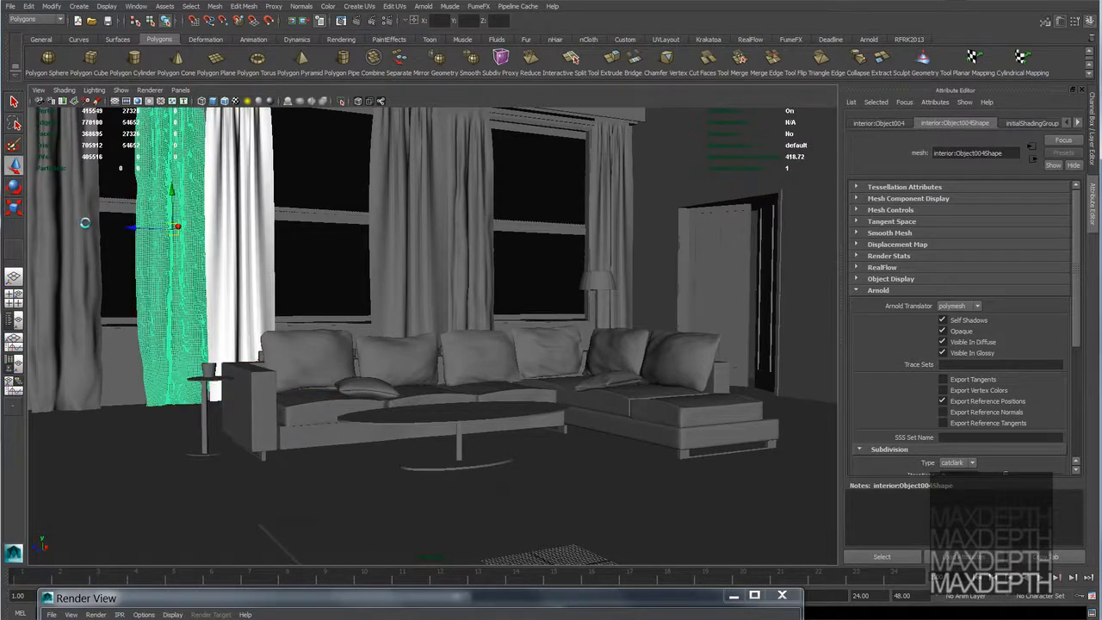
{"action": "left_click", "coordinate": [84, 223]}
{"action": "left_click", "coordinate": [434, 207]}
{"action": "left_click", "coordinate": [469, 201]}
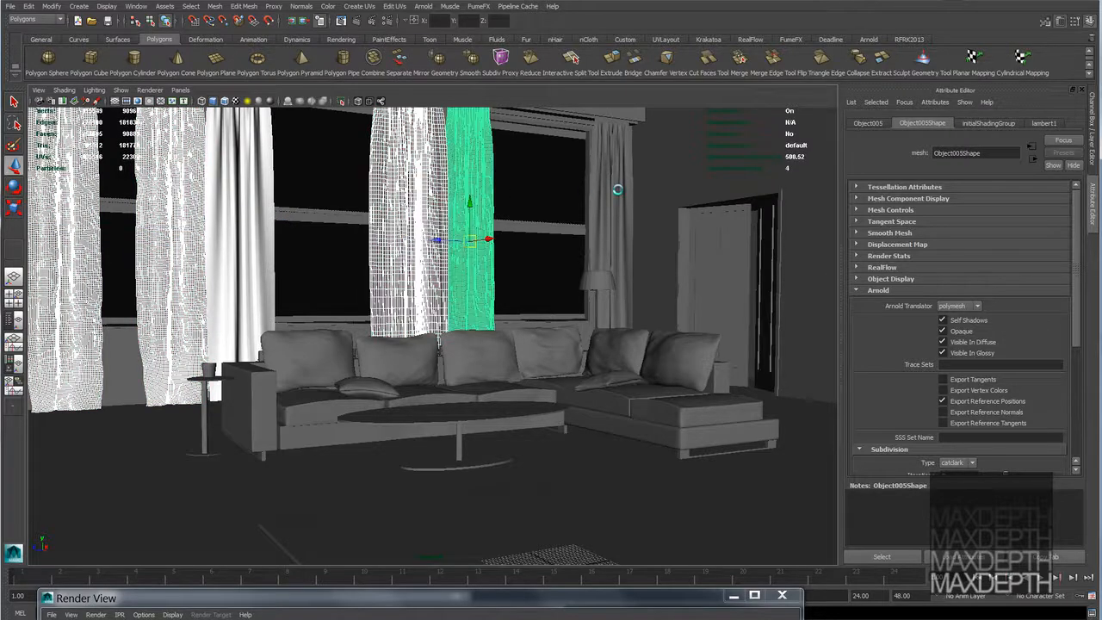
{"action": "left_click", "coordinate": [613, 198]}
{"action": "right_click_drag", "start_coordinate": [612, 158], "coordinate": [693, 418]}
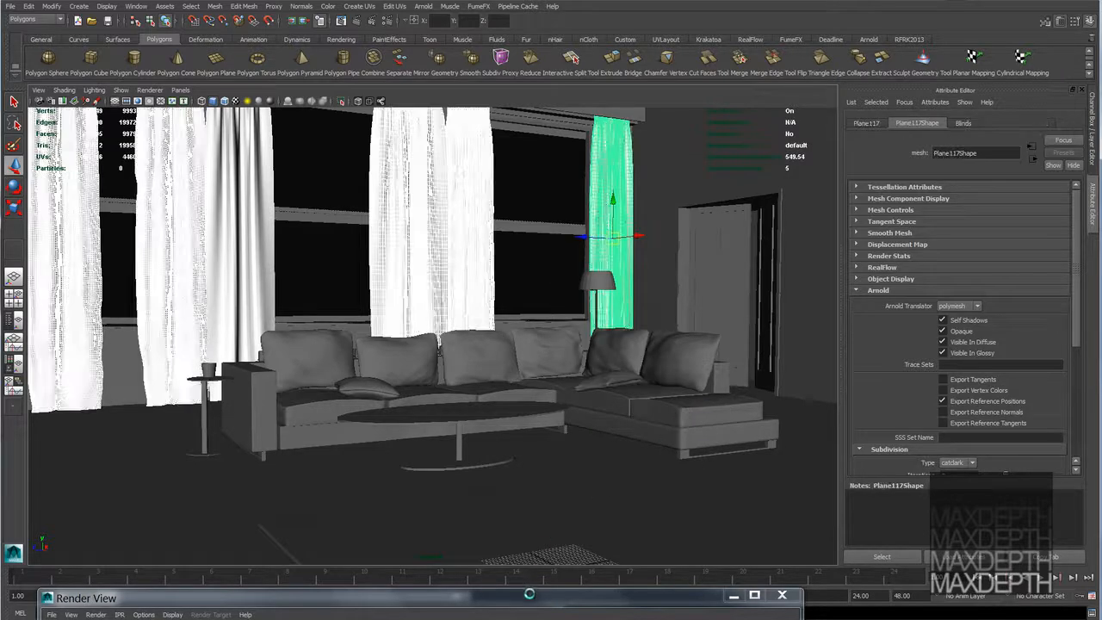
{"action": "left_click_drag", "start_coordinate": [530, 593], "coordinate": [536, 114]}
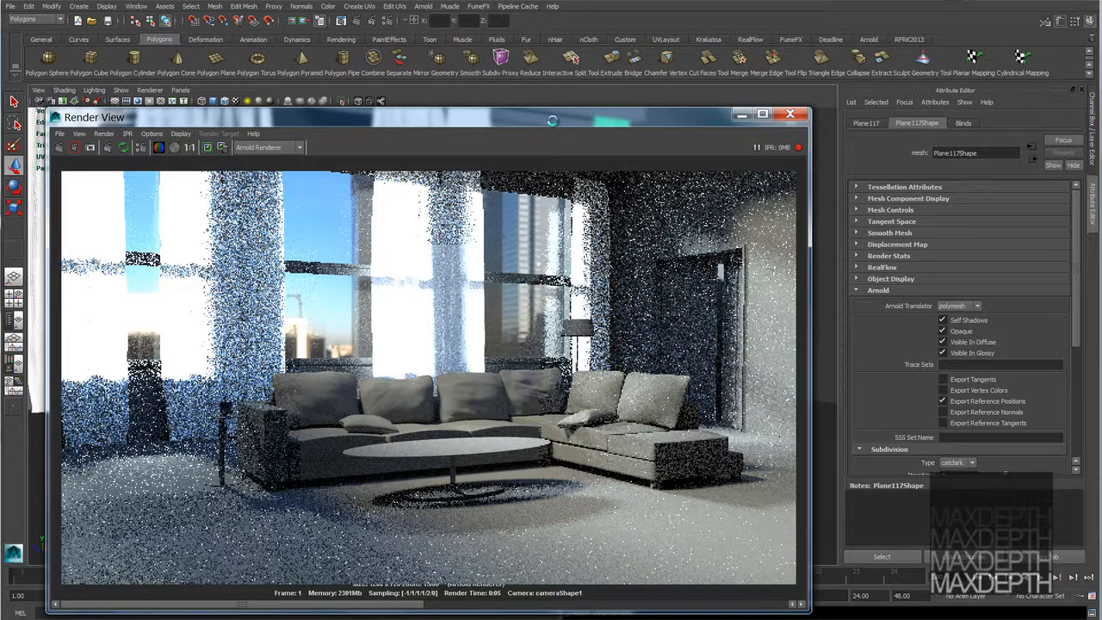
- Try the Blinds material with diffuse Backlighting at 0 and refresh the render
{"action": "left_click_drag", "start_coordinate": [551, 121], "coordinate": [549, 261]}
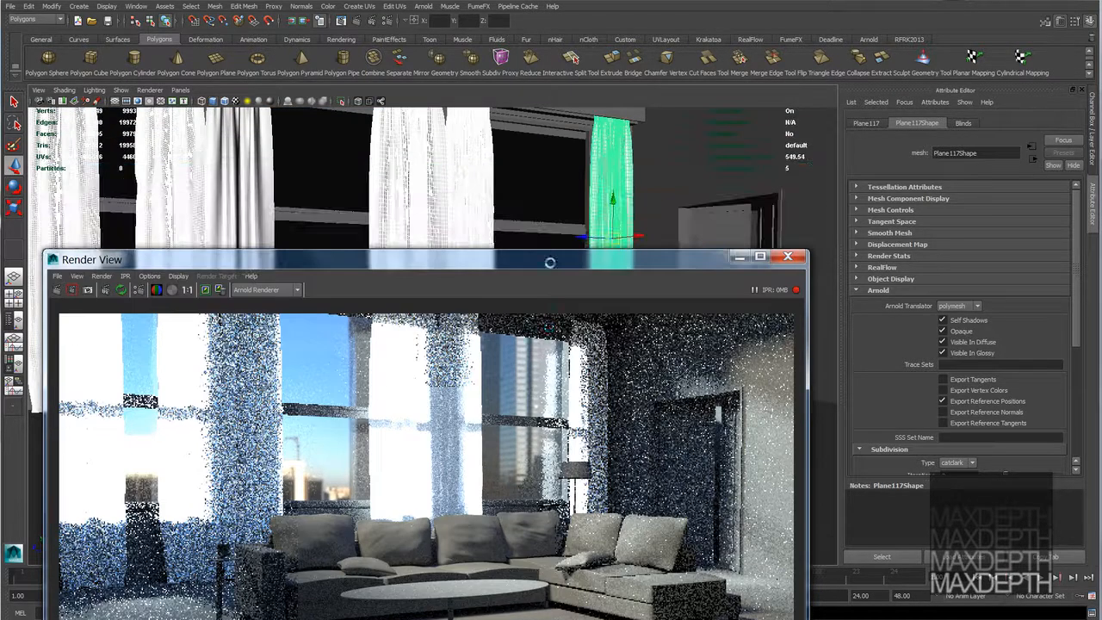
{"action": "left_click", "coordinate": [961, 124]}
{"action": "left_click_drag", "start_coordinate": [638, 258], "coordinate": [635, 115]}
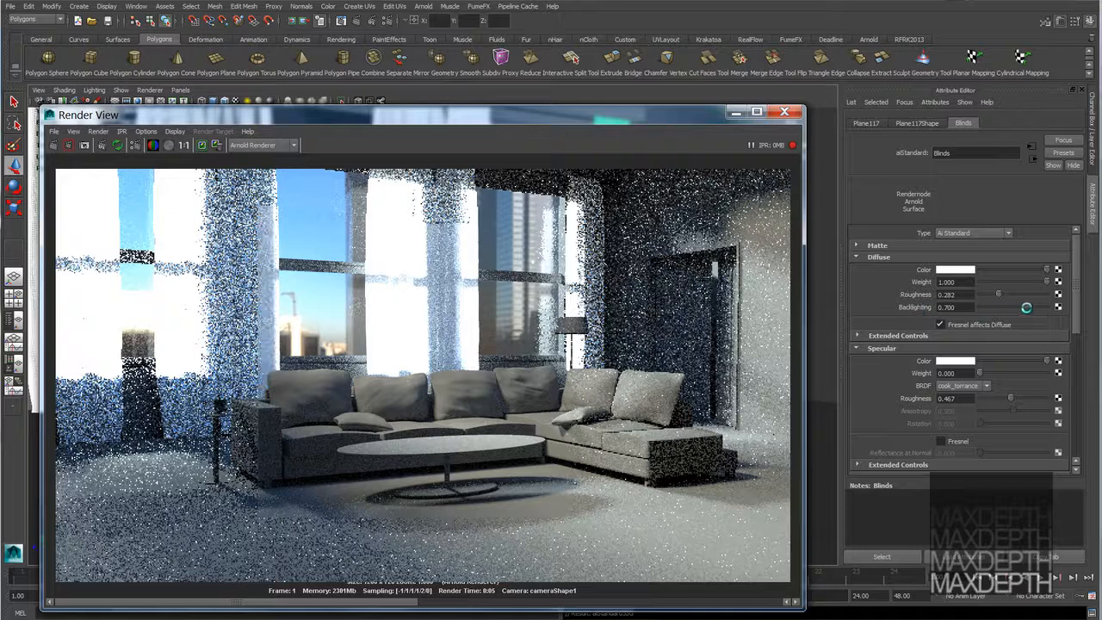
{"action": "left_click_drag", "start_coordinate": [1026, 307], "coordinate": [1023, 306]}
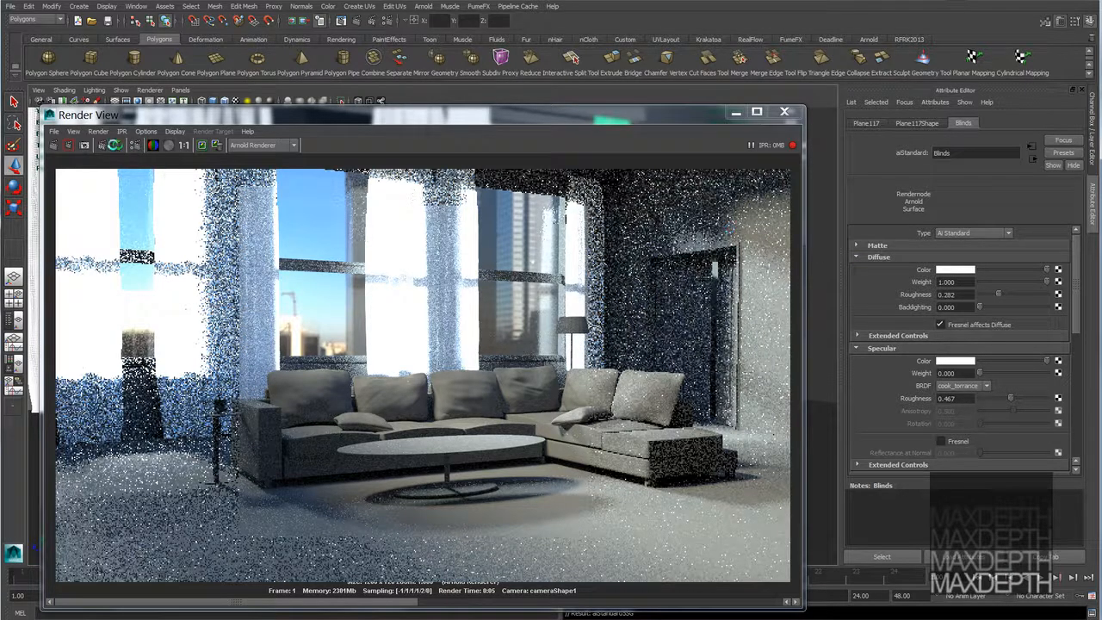
{"action": "left_click", "coordinate": [112, 145]}
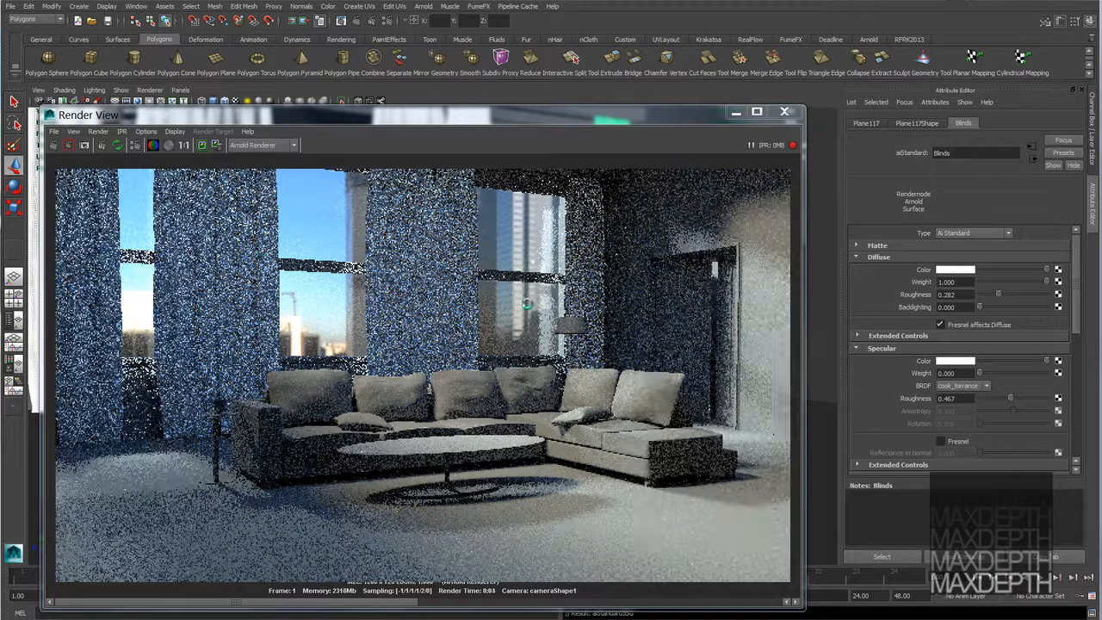
- Set the Blinds material's diffuse Backlighting to 0.7 and review its specular, reflection and refraction settings
{"action": "double_click", "coordinate": [971, 307]}
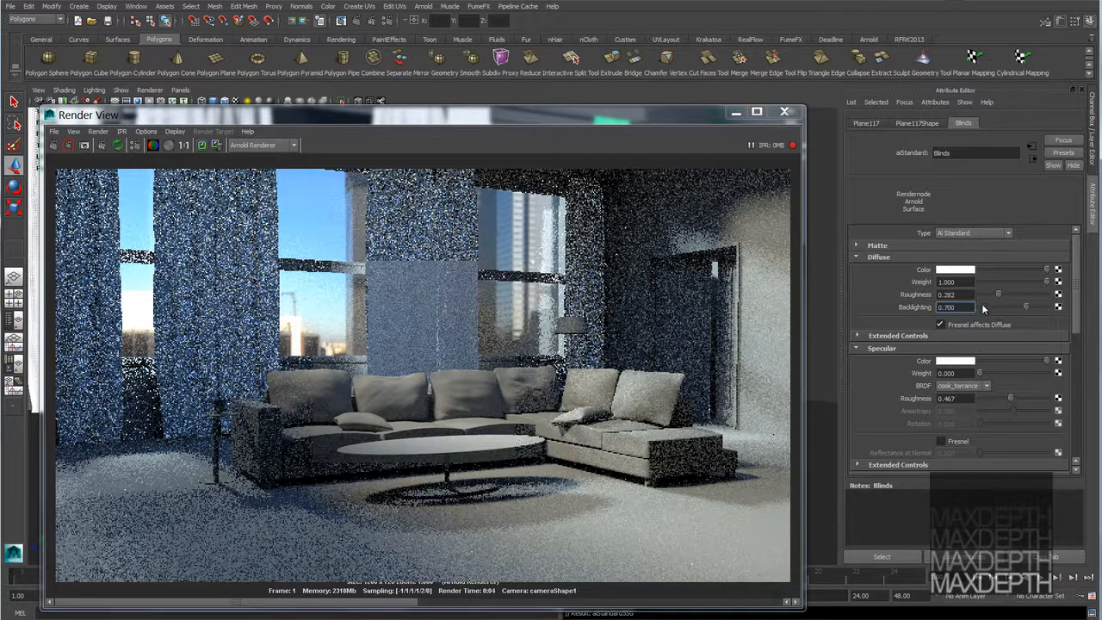
{"action": "key", "text": "Return"}
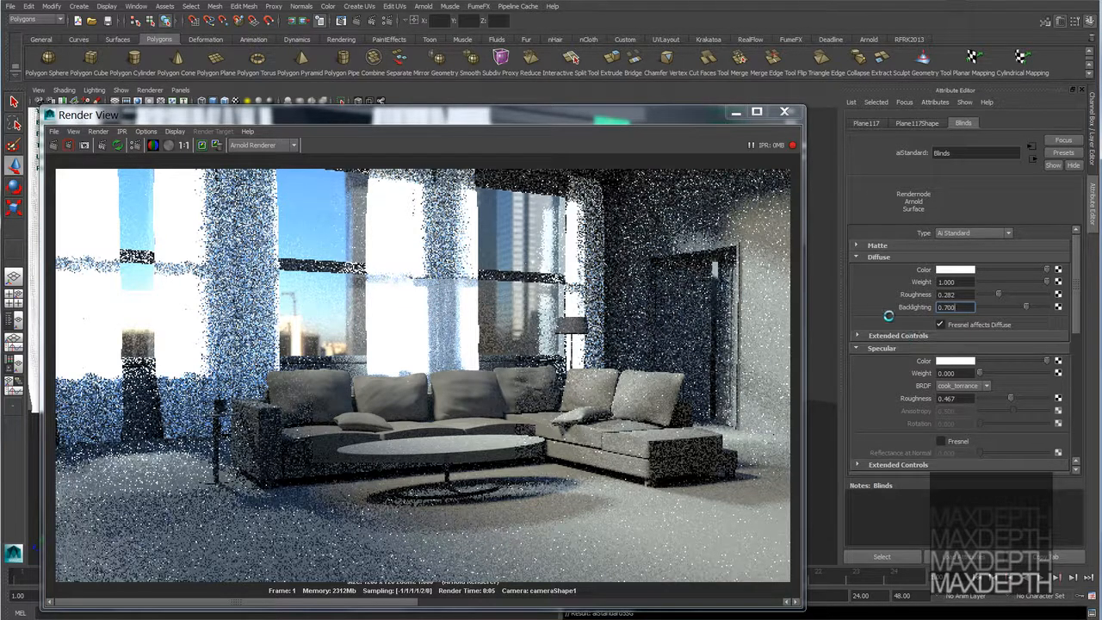
{"action": "scroll", "coordinate": [890, 323], "scroll_direction": "down", "scroll_amount": 3}
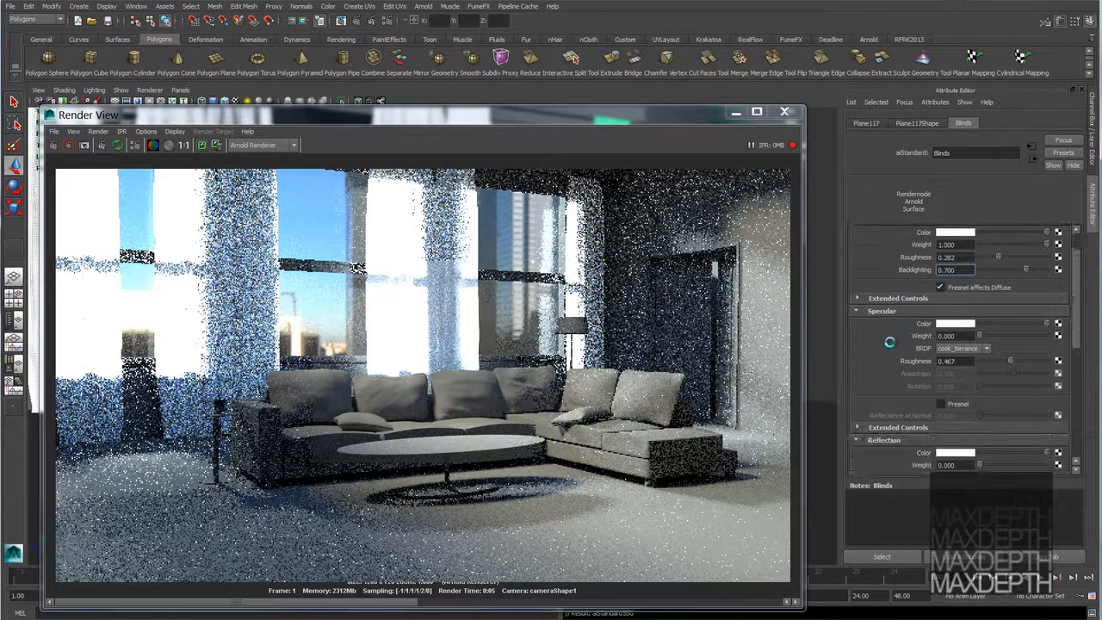
{"action": "scroll", "coordinate": [898, 340], "scroll_direction": "down", "scroll_amount": 2}
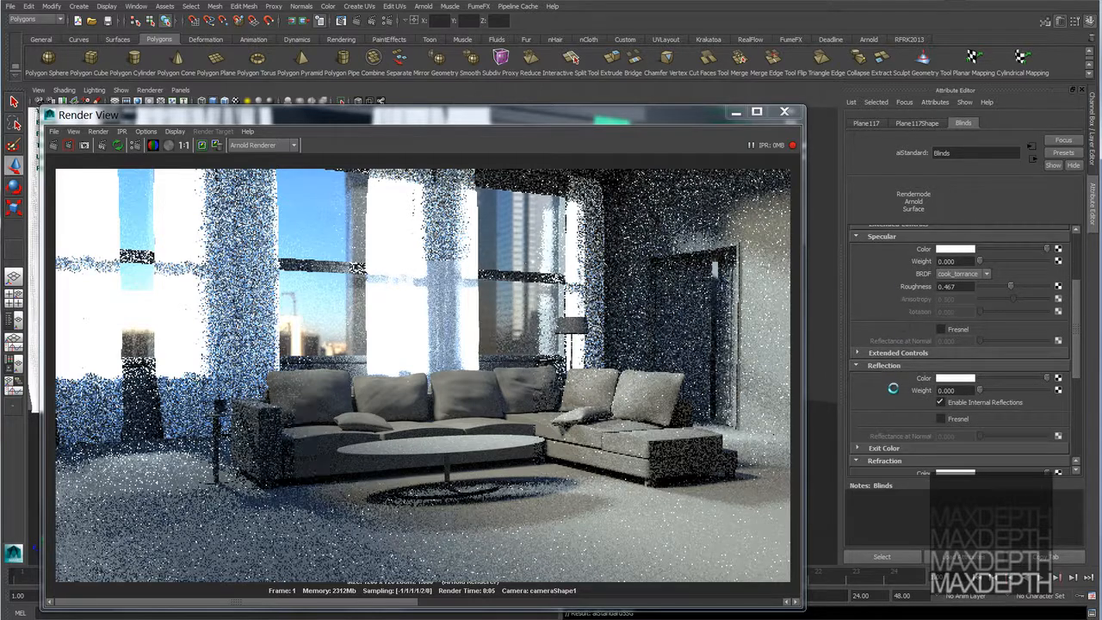
{"action": "scroll", "coordinate": [904, 394], "scroll_direction": "down", "scroll_amount": 6}
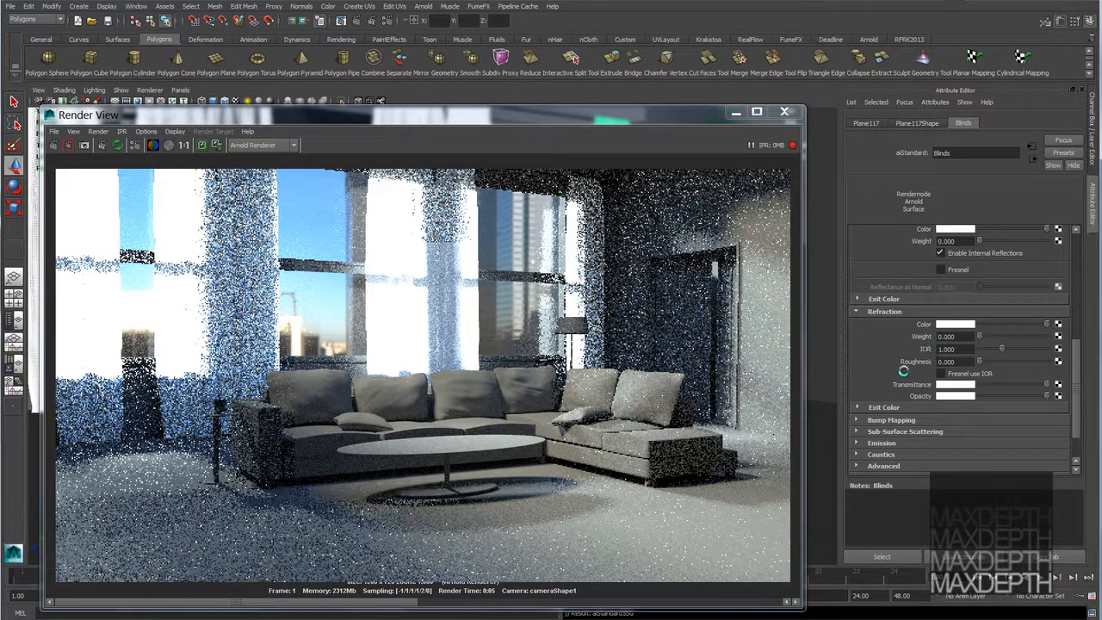
{"action": "scroll", "coordinate": [903, 370], "scroll_direction": "up", "scroll_amount": 6}
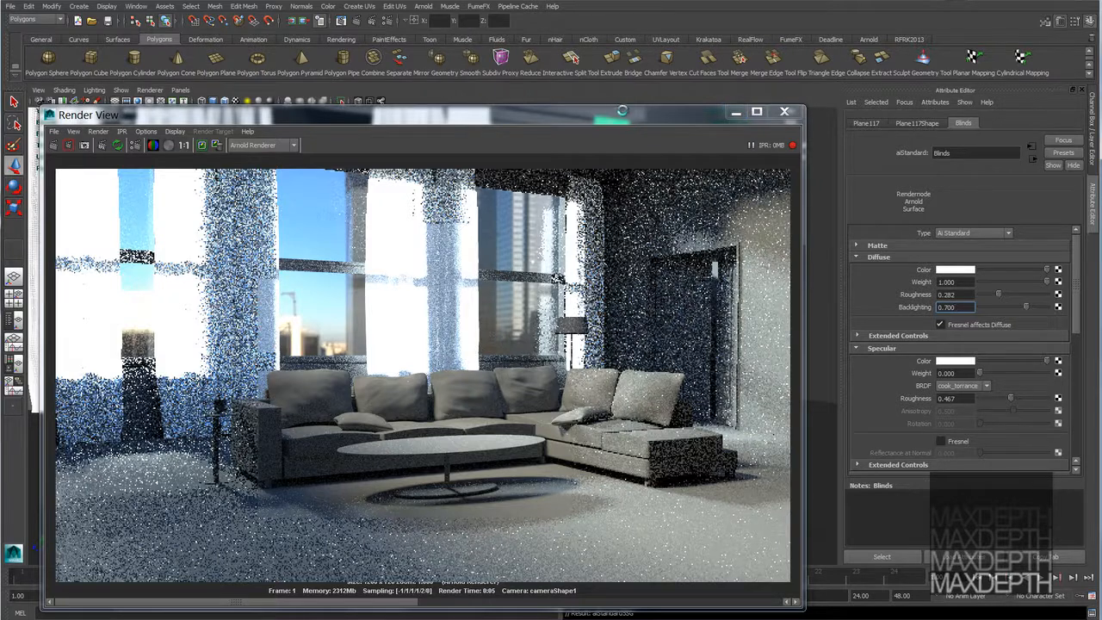
- Assign the existing Floor material to the room's floor and bring the updated render into view
{"action": "left_click", "coordinate": [735, 112]}
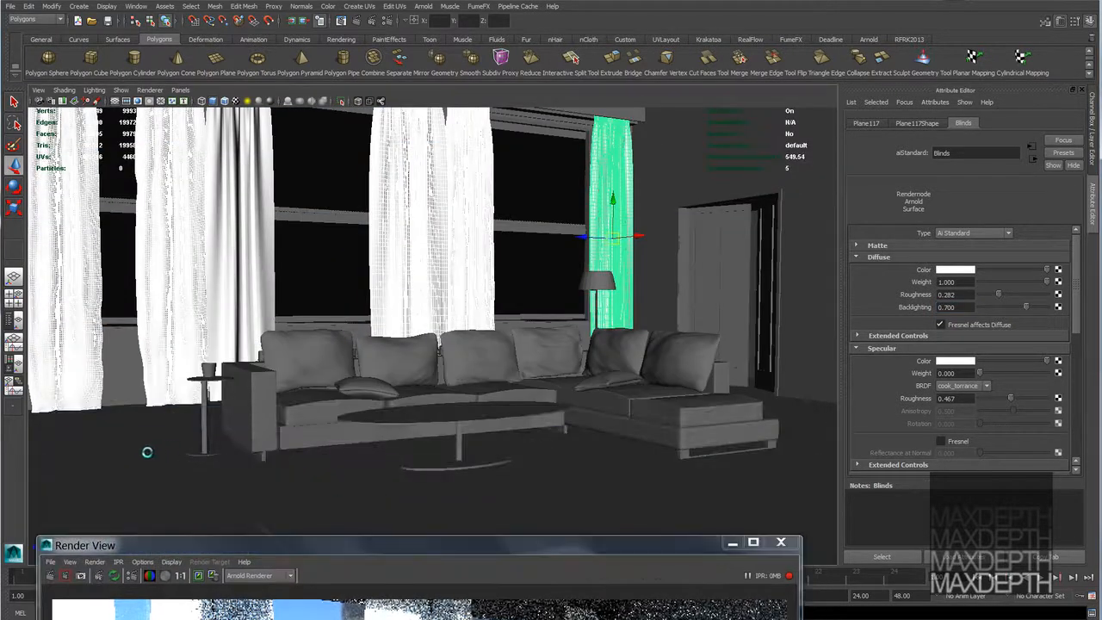
{"action": "left_click", "coordinate": [151, 452]}
{"action": "right_click", "coordinate": [148, 408]}
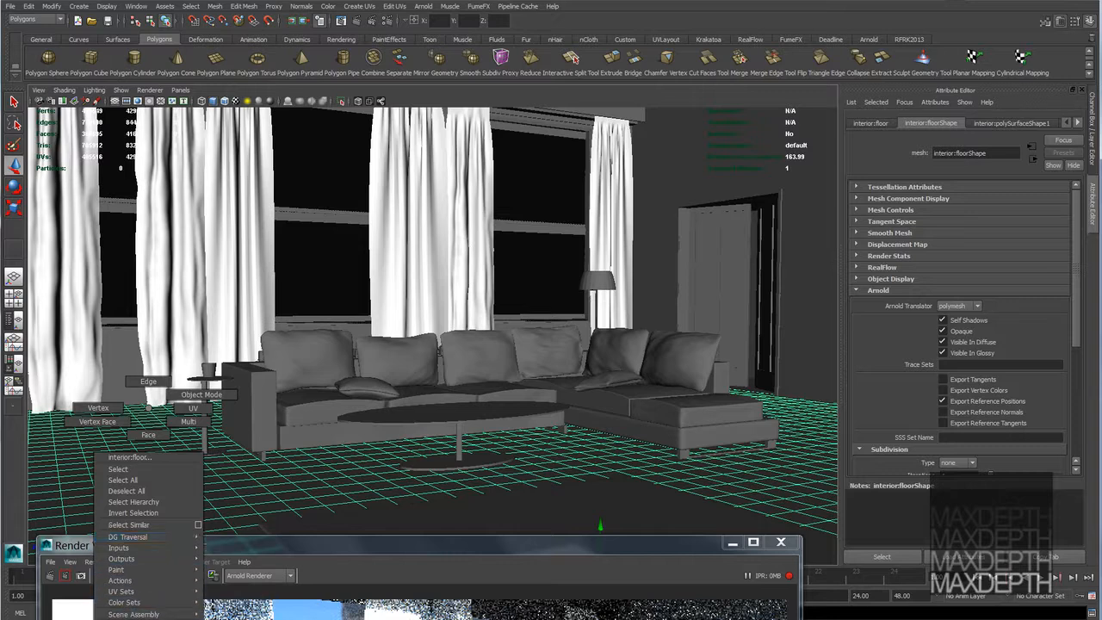
{"action": "mouse_move", "coordinate": [129, 524]}
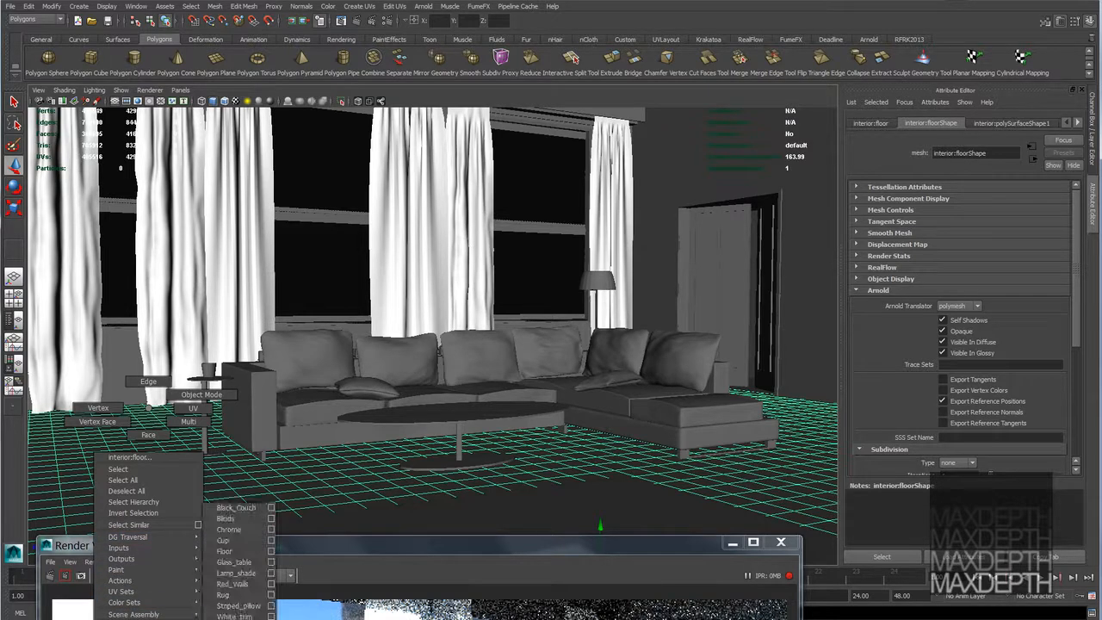
{"action": "left_click", "coordinate": [237, 551]}
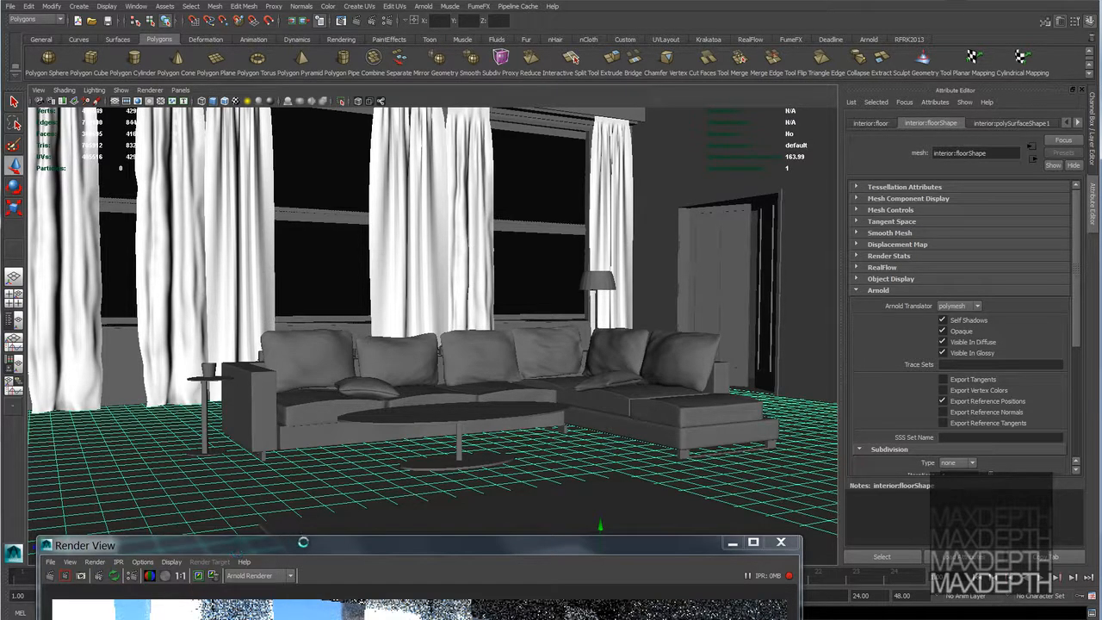
{"action": "left_click_drag", "start_coordinate": [302, 542], "coordinate": [308, 92]}
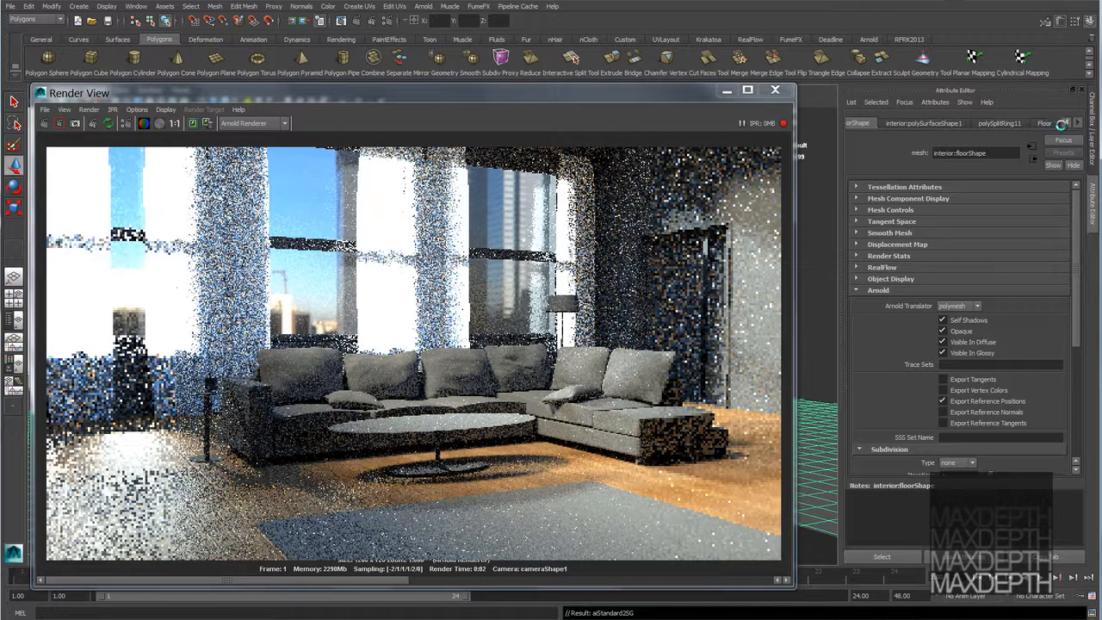
- Examine the Floor material's bump mapping, including its file texture, 2D placement and bump node settings
{"action": "left_click", "coordinate": [1054, 123]}
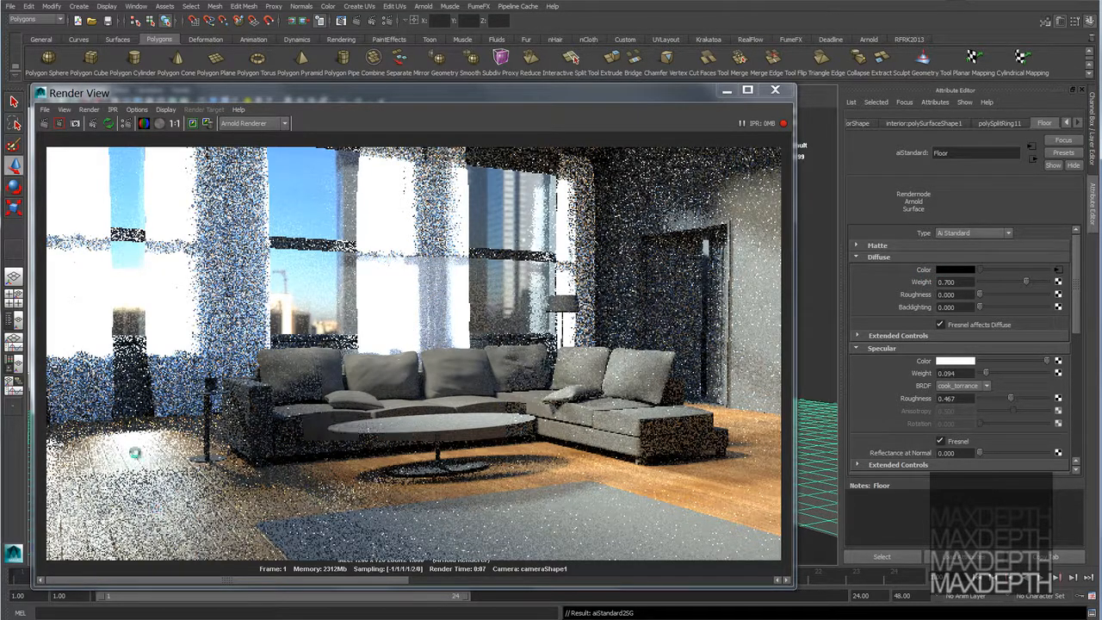
{"action": "scroll", "coordinate": [886, 377], "scroll_direction": "down", "scroll_amount": 5}
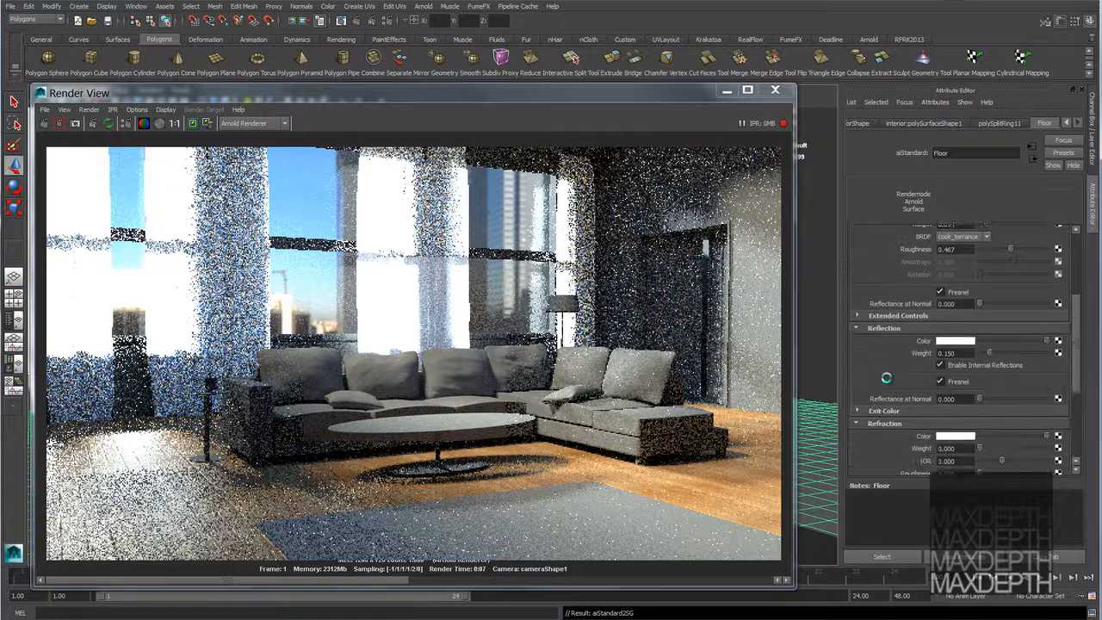
{"action": "scroll", "coordinate": [887, 377], "scroll_direction": "down", "scroll_amount": 3}
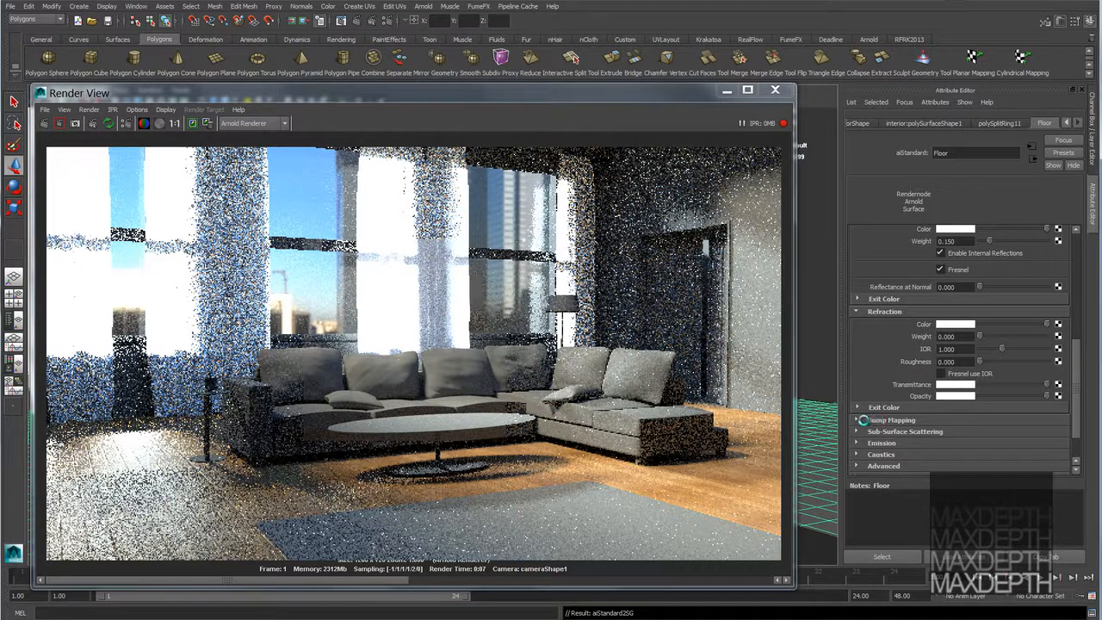
{"action": "left_click", "coordinate": [865, 420]}
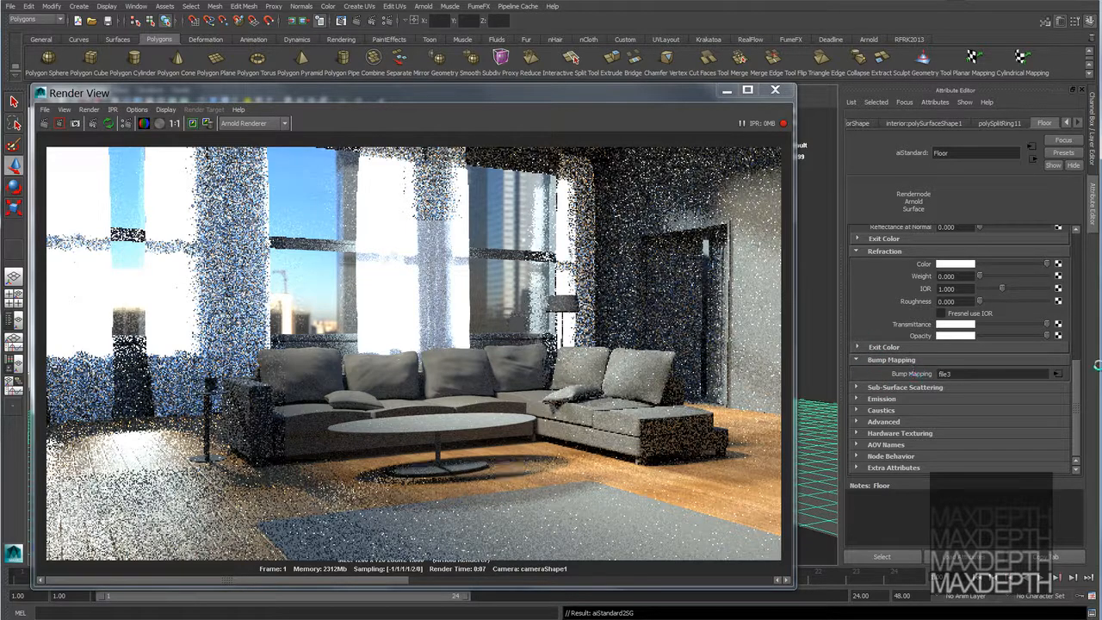
{"action": "left_click", "coordinate": [1057, 373]}
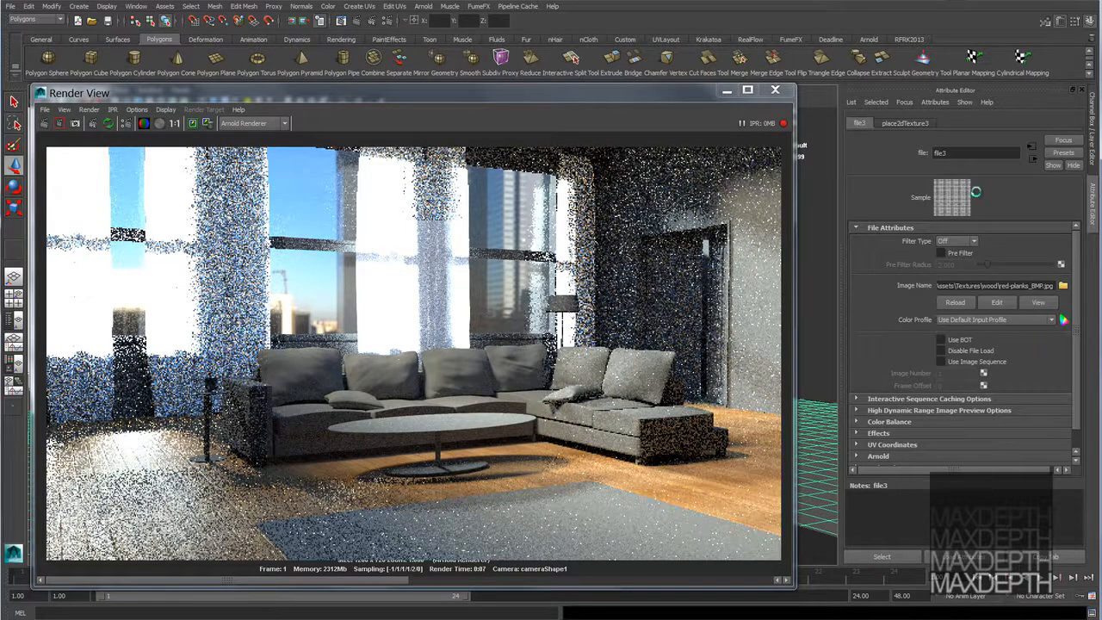
{"action": "left_click", "coordinate": [906, 123]}
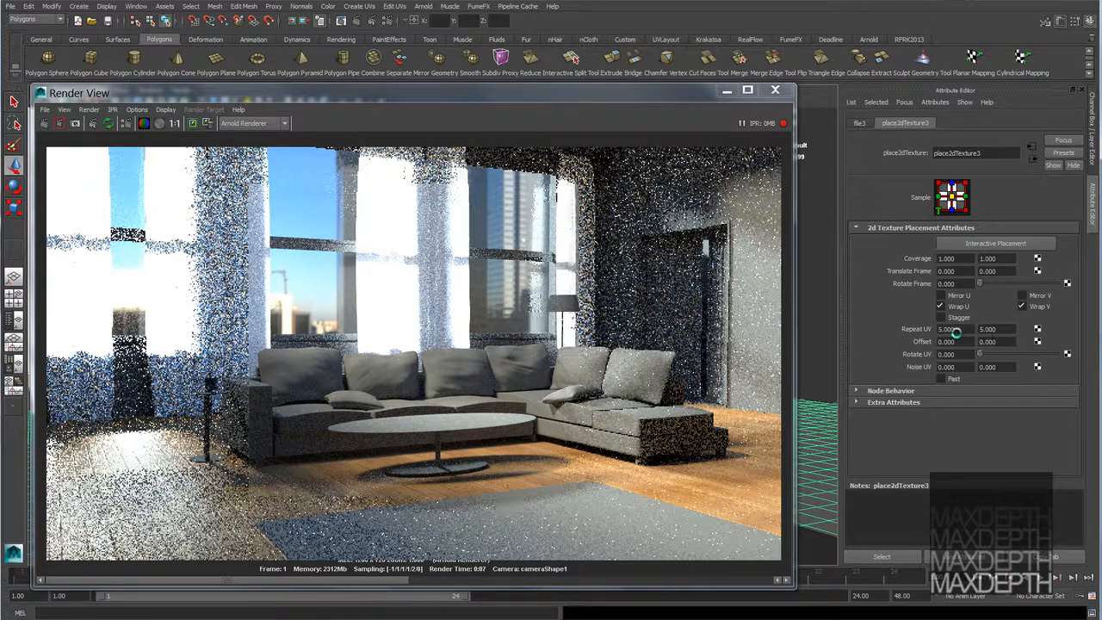
{"action": "left_click", "coordinate": [860, 123]}
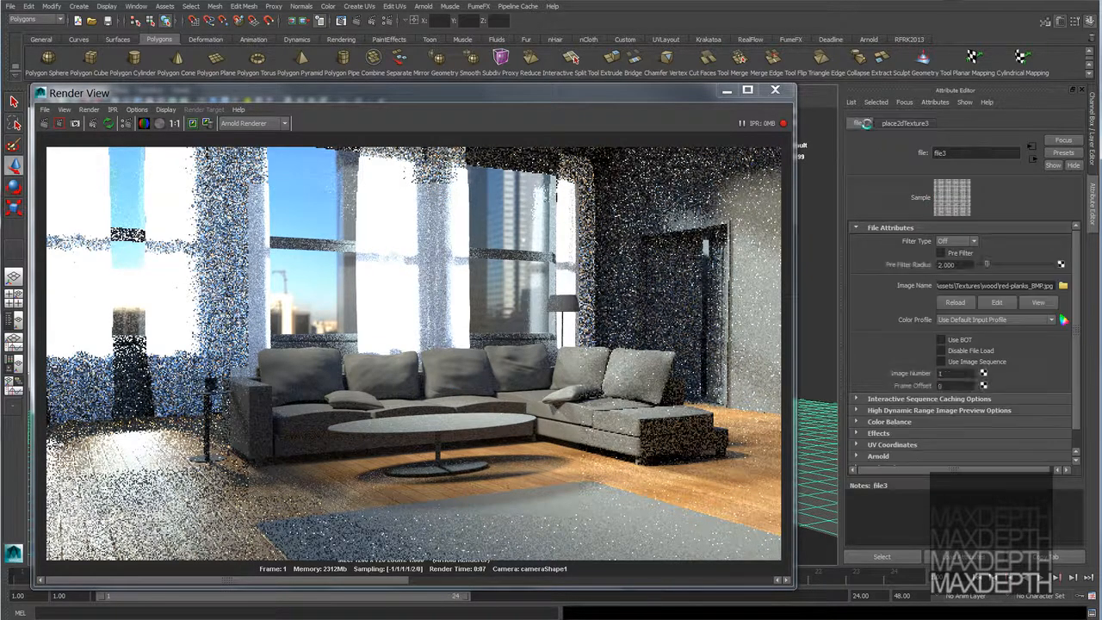
{"action": "left_click", "coordinate": [1031, 156]}
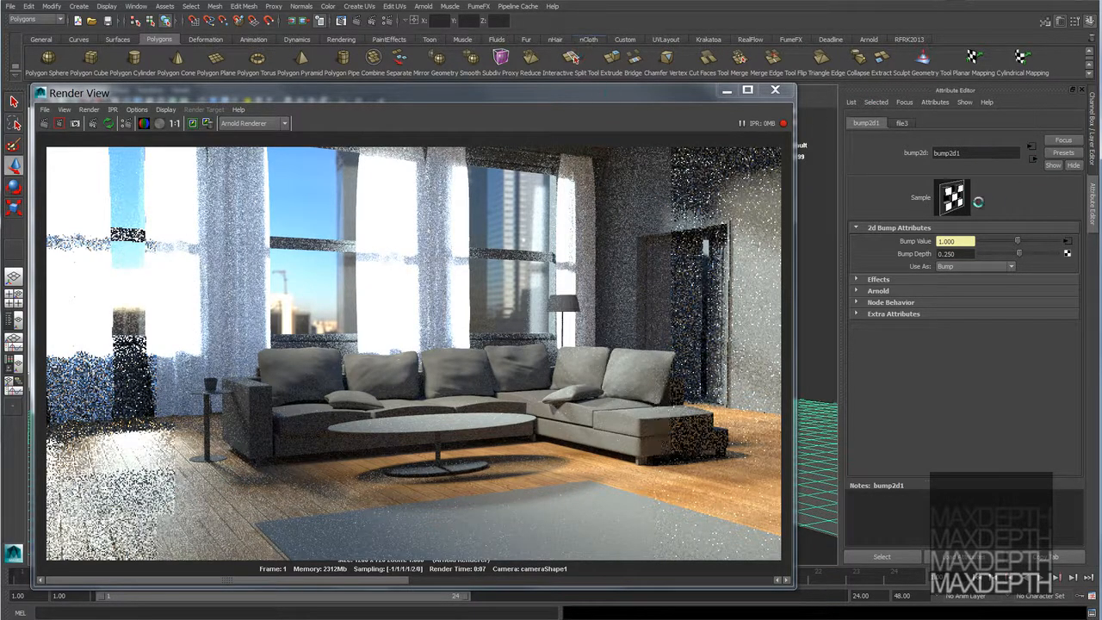
- Return to the Floor material and review its diffuse, specular and reflection settings
{"action": "left_click", "coordinate": [1035, 161]}
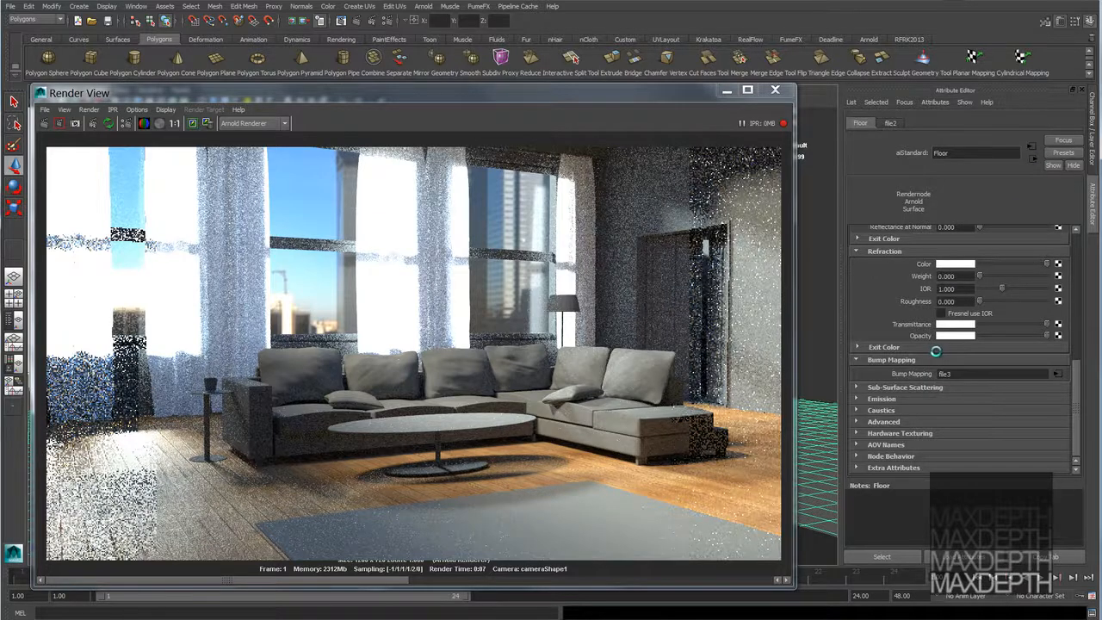
{"action": "scroll", "coordinate": [935, 351], "scroll_direction": "up", "scroll_amount": 5}
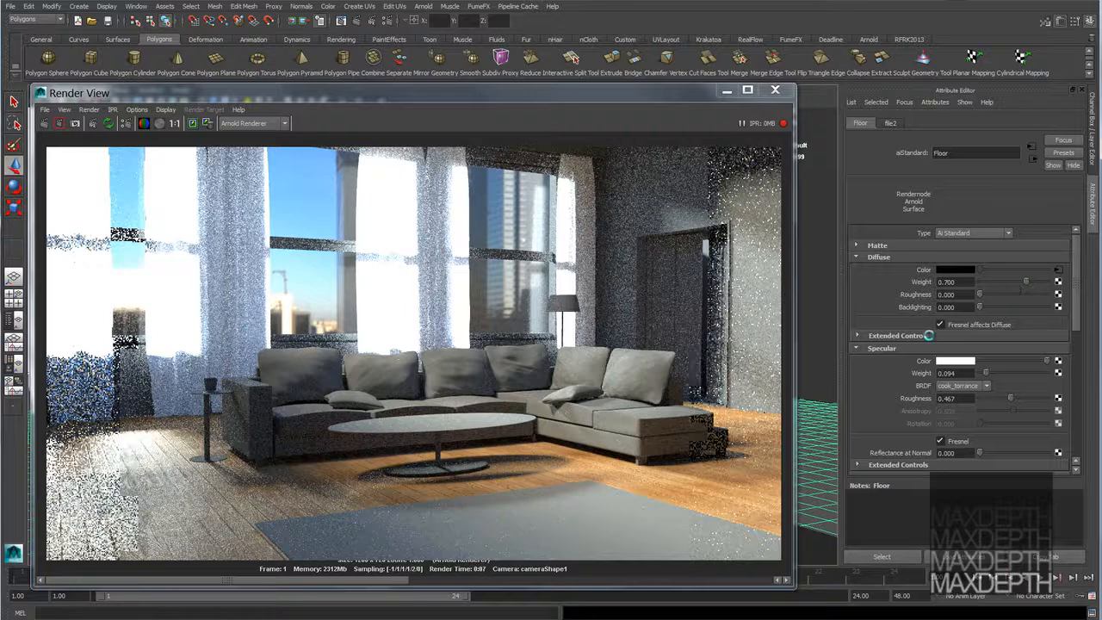
{"action": "scroll", "coordinate": [888, 338], "scroll_direction": "down", "scroll_amount": 2}
{"action": "scroll", "coordinate": [888, 338], "scroll_direction": "down", "scroll_amount": 2}
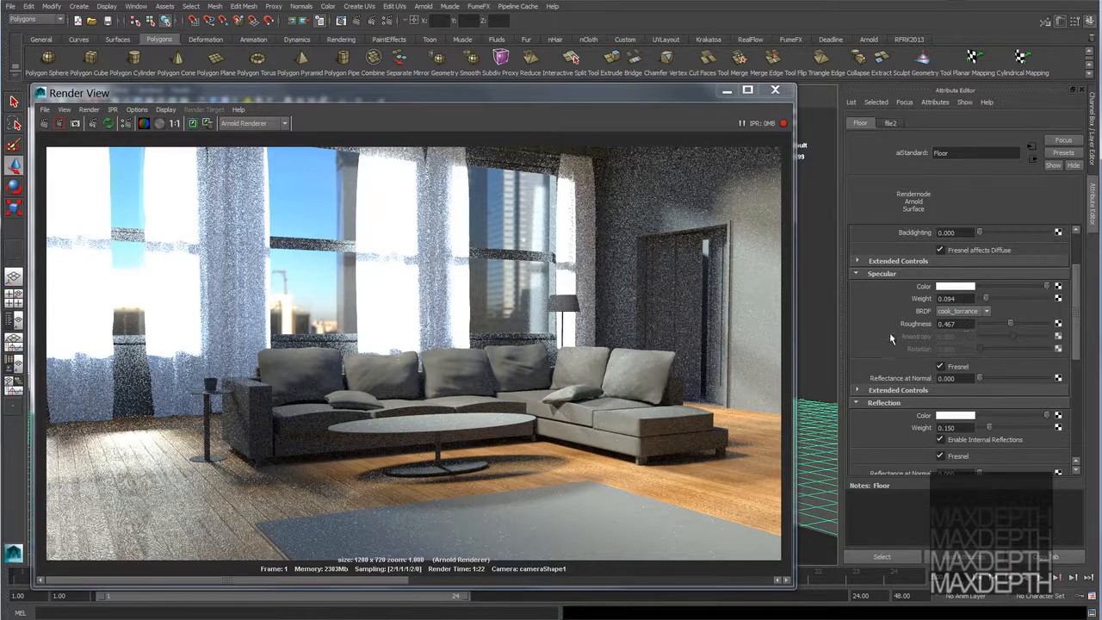
- Review the Floor material's reflection, refraction and bump mapping settings along with its diffuse and specular values
{"action": "scroll", "coordinate": [890, 338], "scroll_direction": "down", "scroll_amount": 3}
{"action": "scroll", "coordinate": [891, 338], "scroll_direction": "down", "scroll_amount": 1}
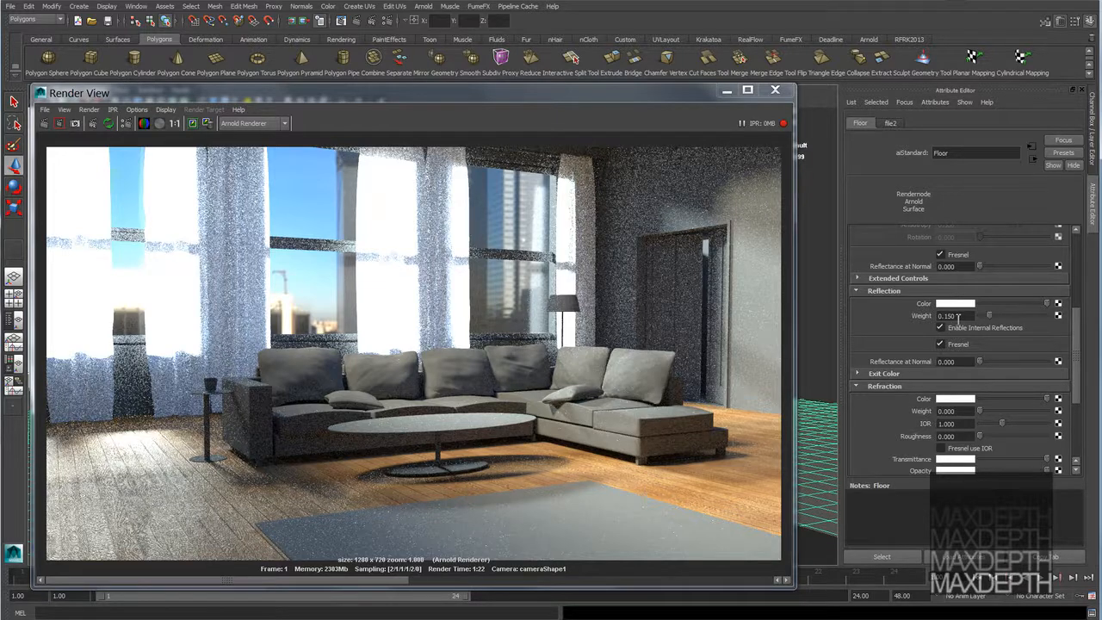
{"action": "scroll", "coordinate": [895, 344], "scroll_direction": "down", "scroll_amount": 2}
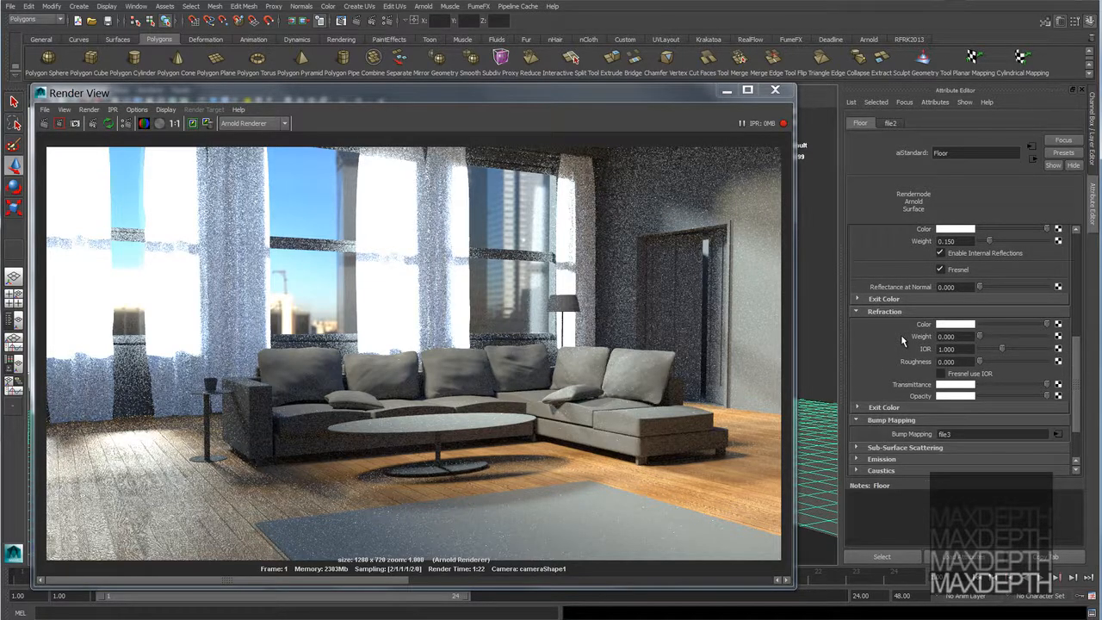
{"action": "scroll", "coordinate": [902, 338], "scroll_direction": "up", "scroll_amount": 6}
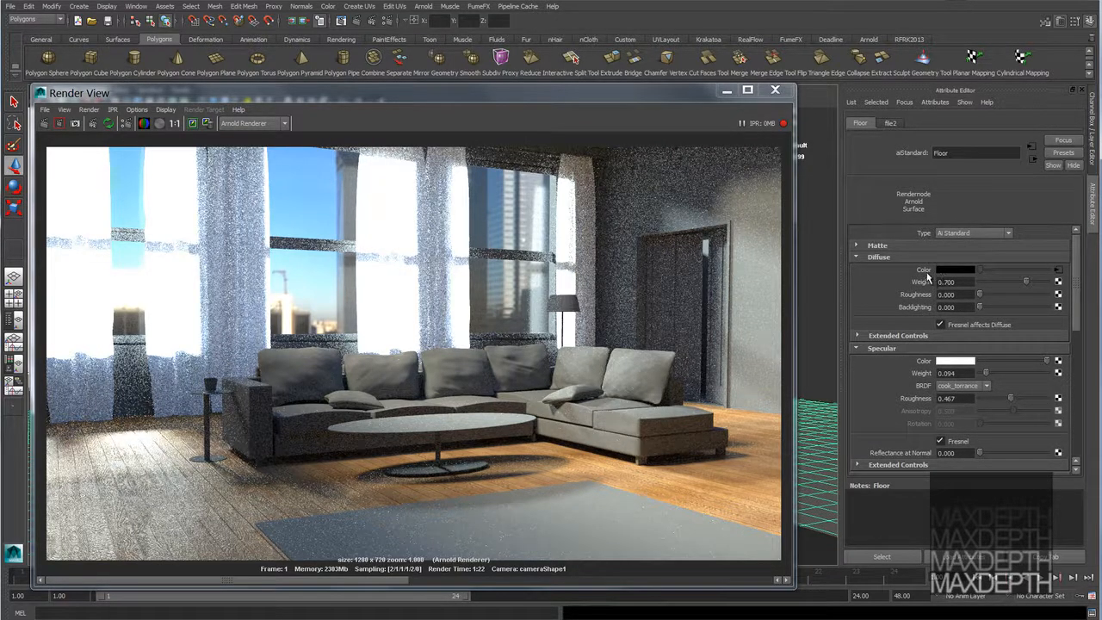
{"action": "scroll", "coordinate": [926, 277], "scroll_direction": "down", "scroll_amount": 10}
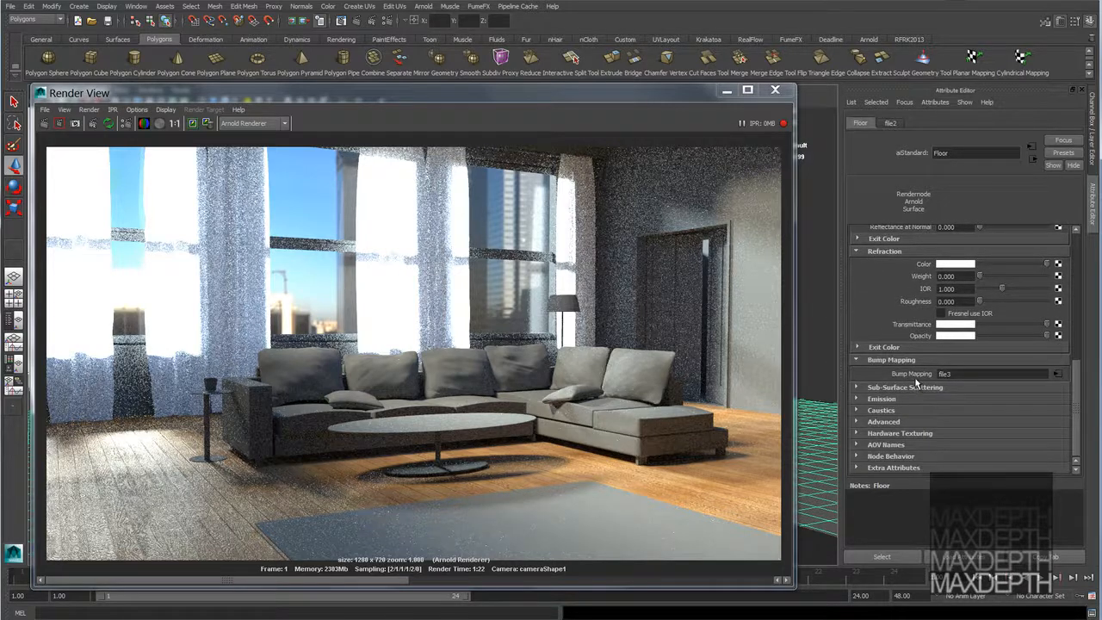
{"action": "scroll", "coordinate": [916, 383], "scroll_direction": "up", "scroll_amount": 5}
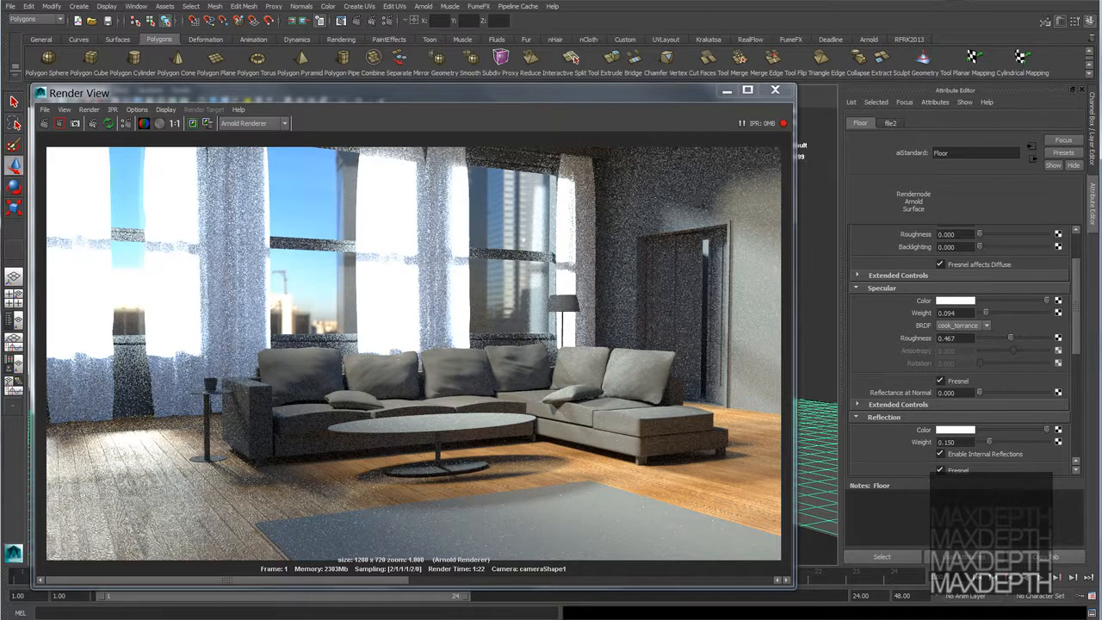
- Assign the existing Red_Walls material to the room's walls and bring the updated render back into view
{"action": "left_click_drag", "start_coordinate": [705, 91], "coordinate": [703, 220]}
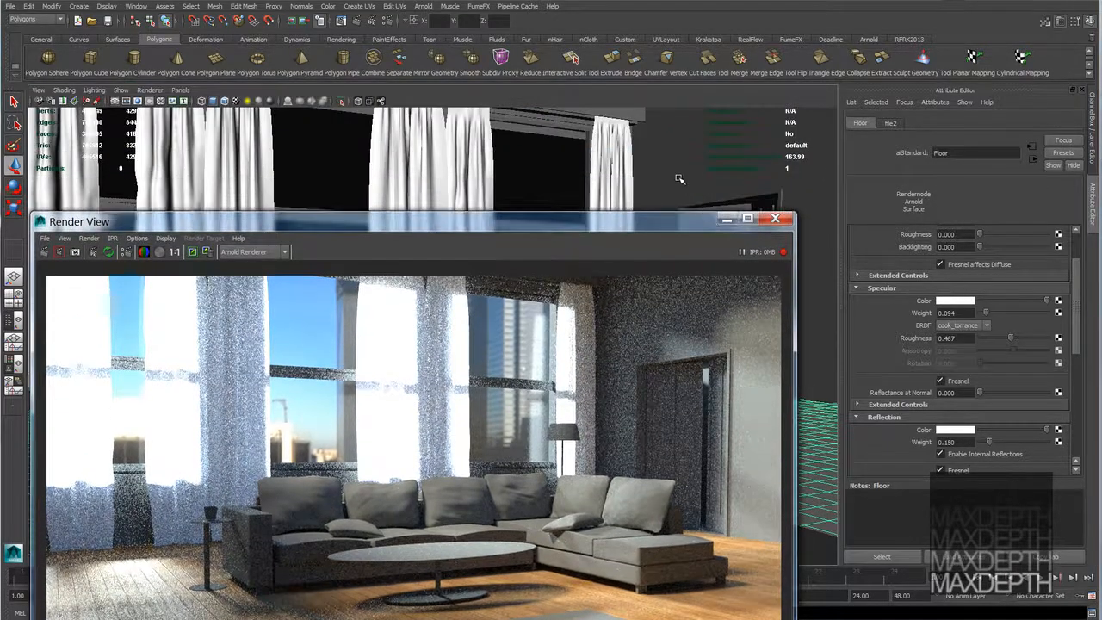
{"action": "left_click", "coordinate": [674, 176]}
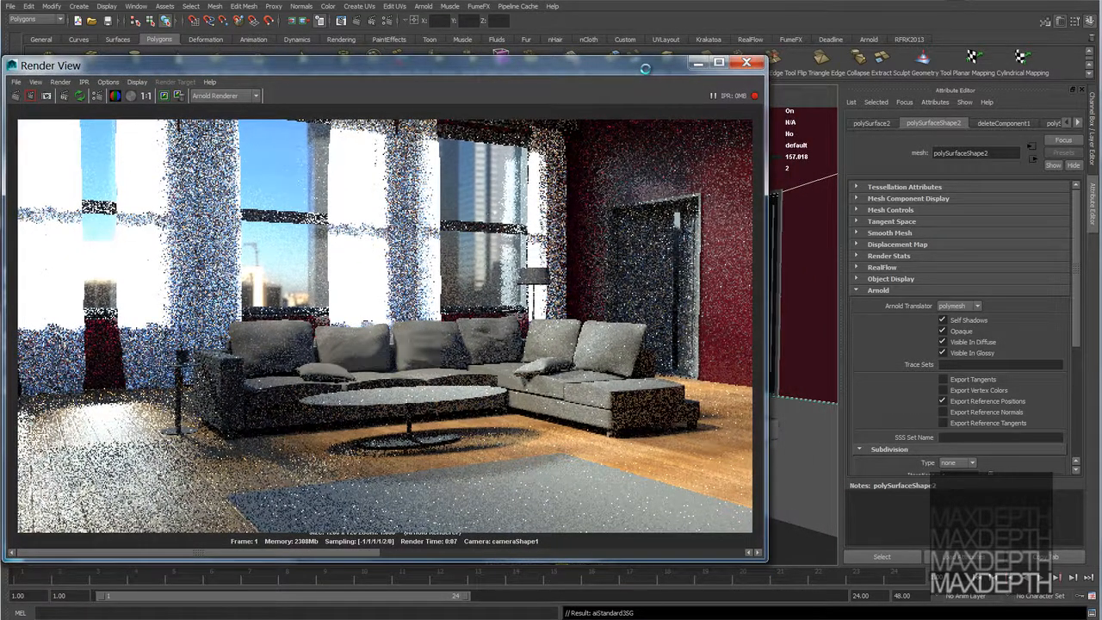
{"action": "left_click_drag", "start_coordinate": [647, 71], "coordinate": [653, 119]}
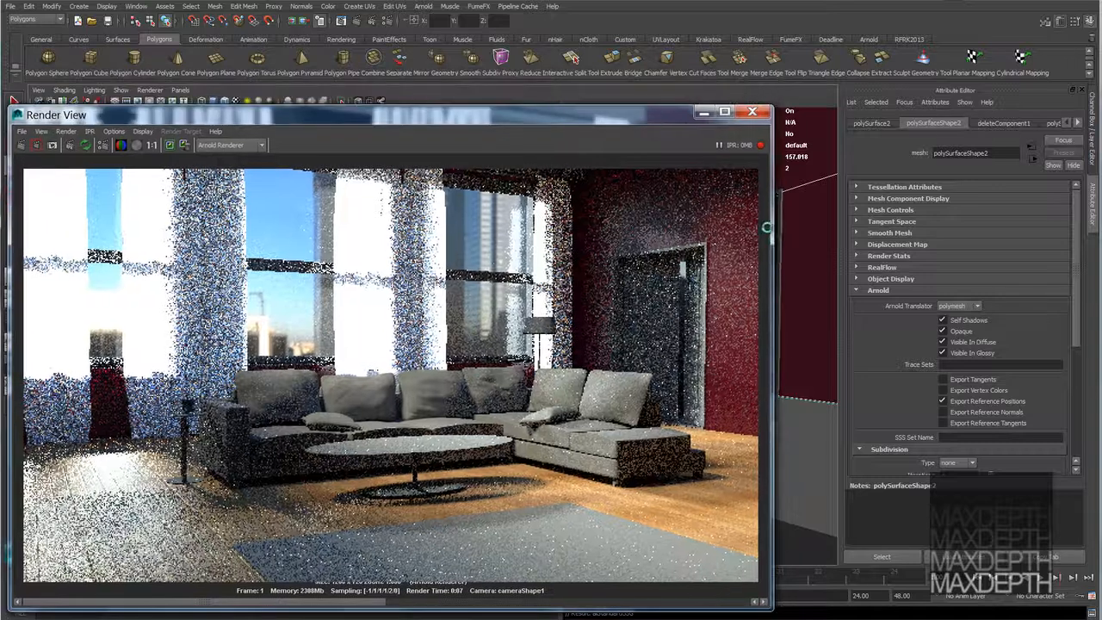
- Examine the Red_Walls material's diffuse color, specular, reflection and refraction settings
{"action": "left_click", "coordinate": [1077, 122]}
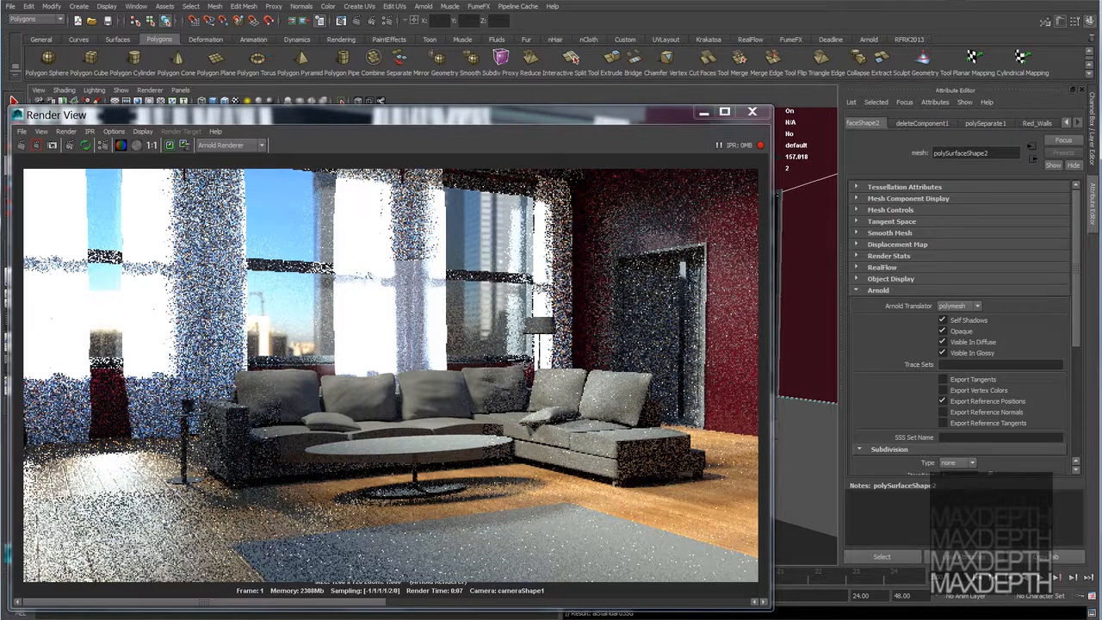
{"action": "left_click", "coordinate": [1037, 123]}
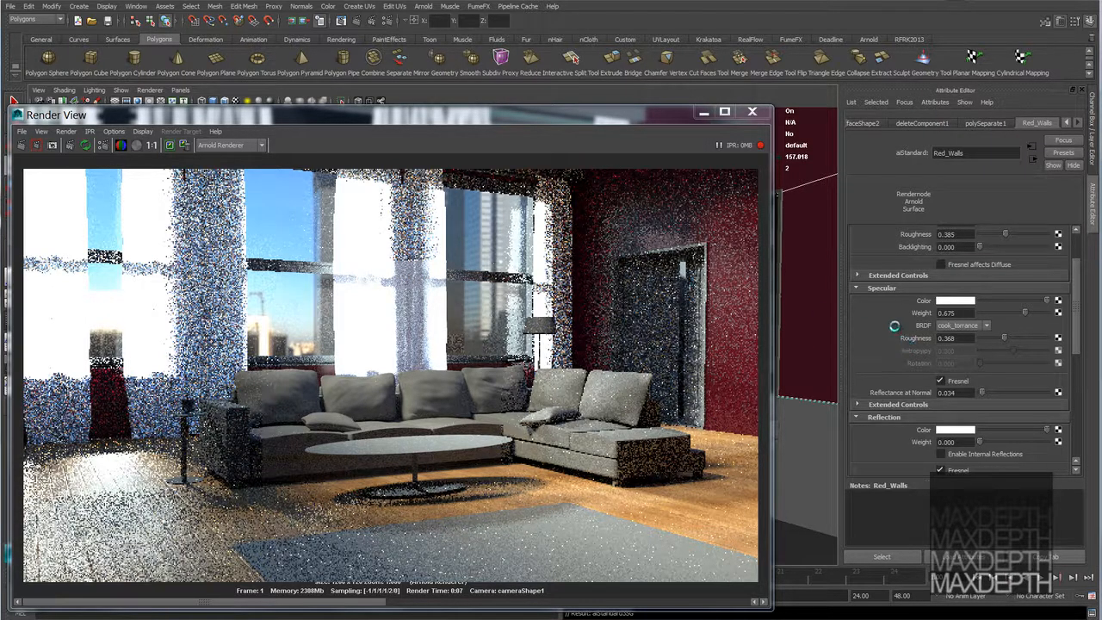
{"action": "scroll", "coordinate": [894, 327], "scroll_direction": "up", "scroll_amount": 3}
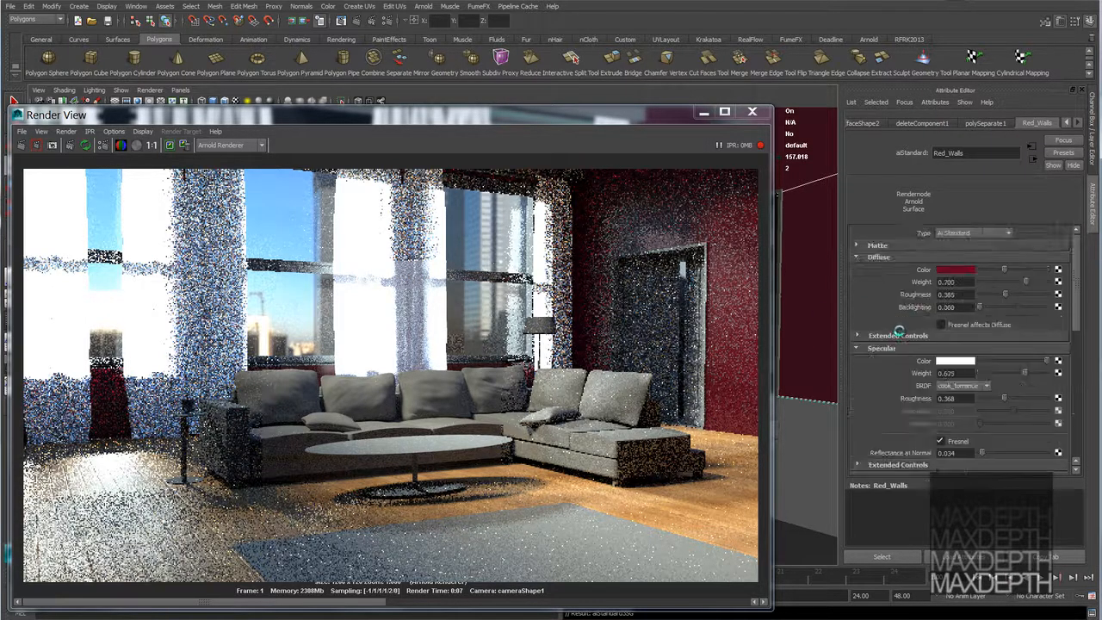
{"action": "left_click", "coordinate": [965, 270]}
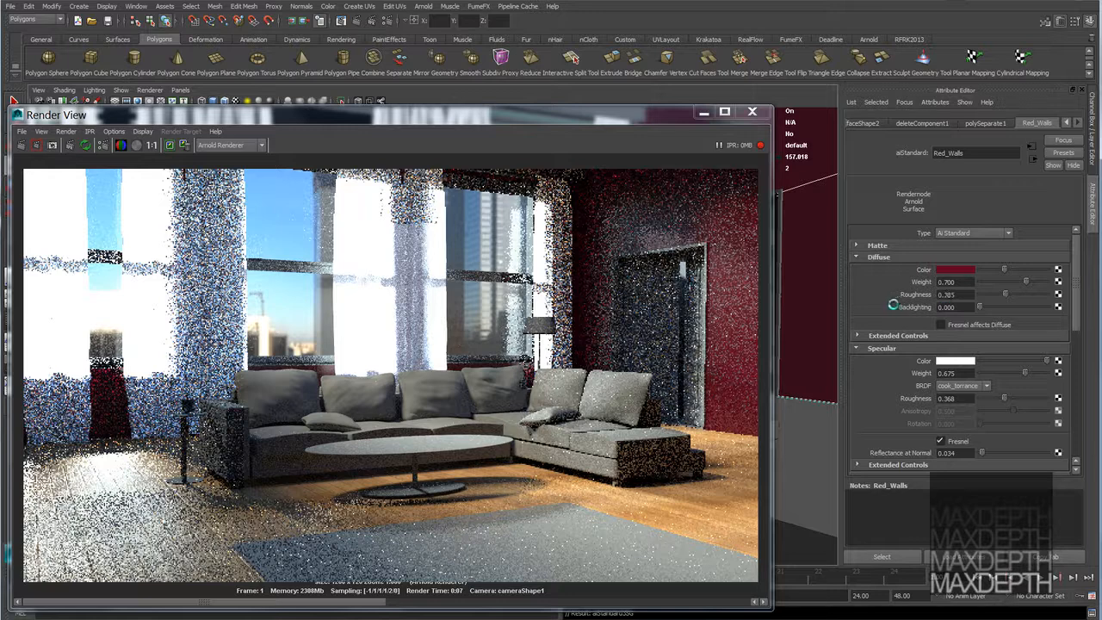
{"action": "scroll", "coordinate": [893, 304], "scroll_direction": "down", "scroll_amount": 3}
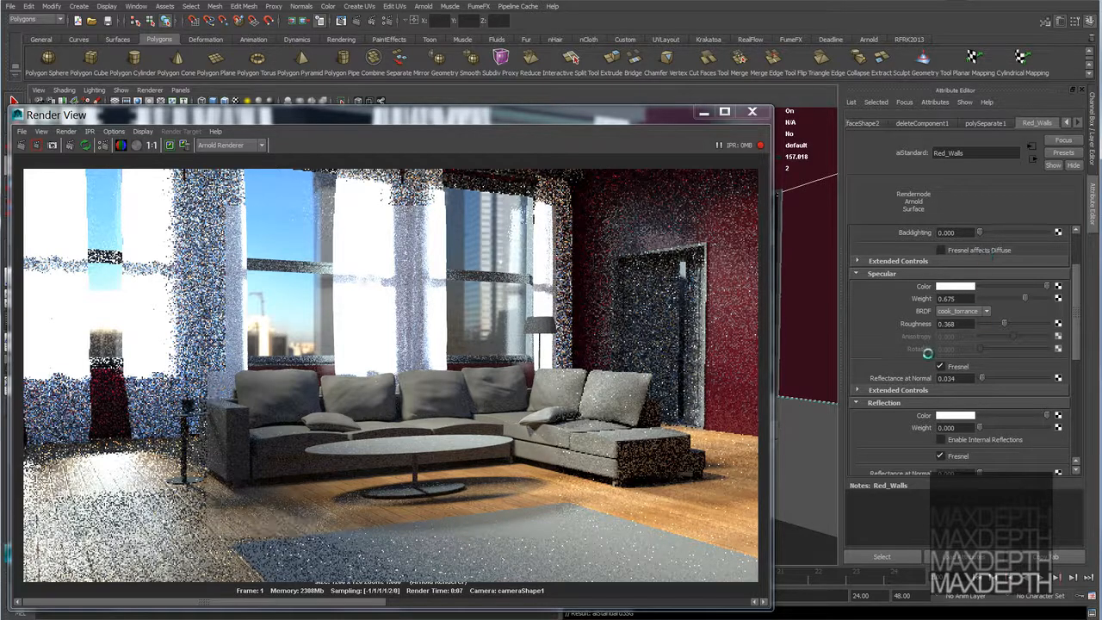
{"action": "scroll", "coordinate": [928, 352], "scroll_direction": "down", "scroll_amount": 1}
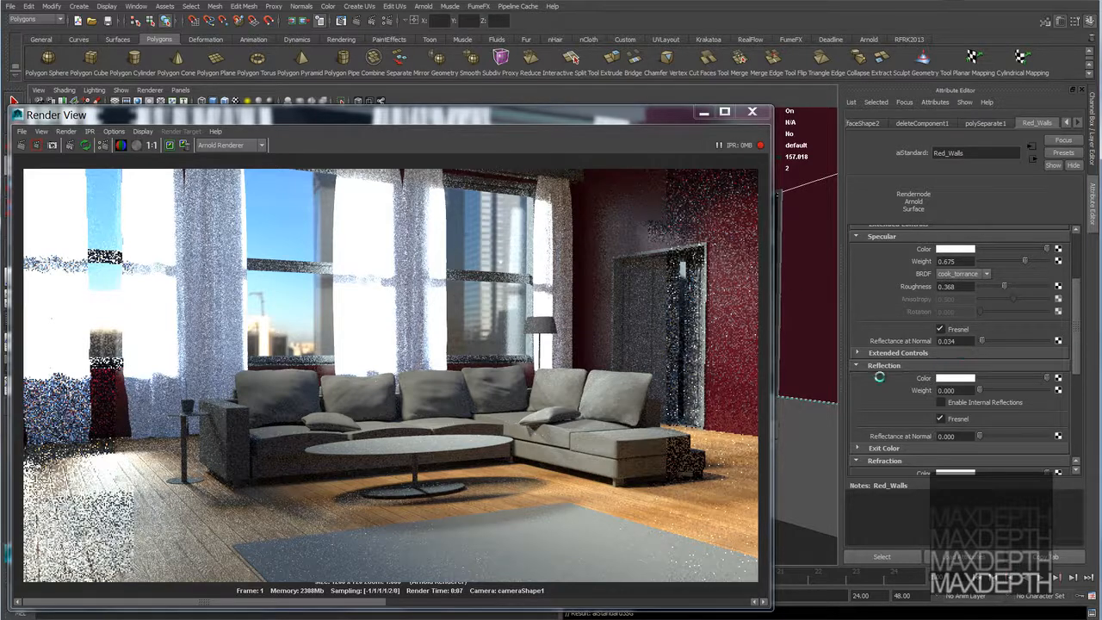
{"action": "scroll", "coordinate": [879, 377], "scroll_direction": "down", "scroll_amount": 2}
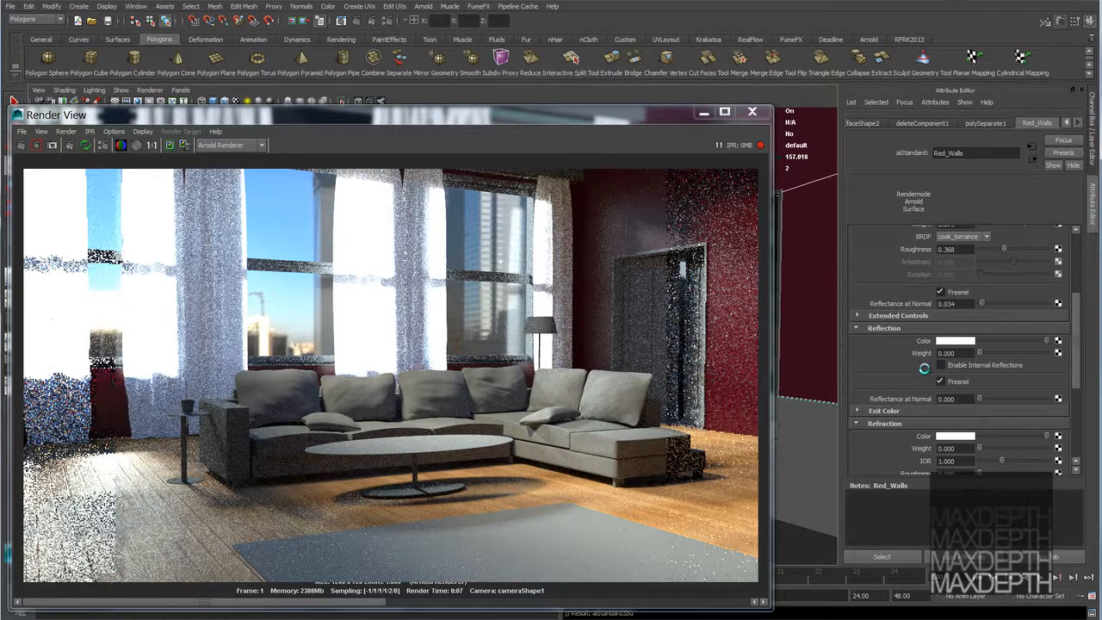
{"action": "scroll", "coordinate": [851, 402], "scroll_direction": "down", "scroll_amount": 6}
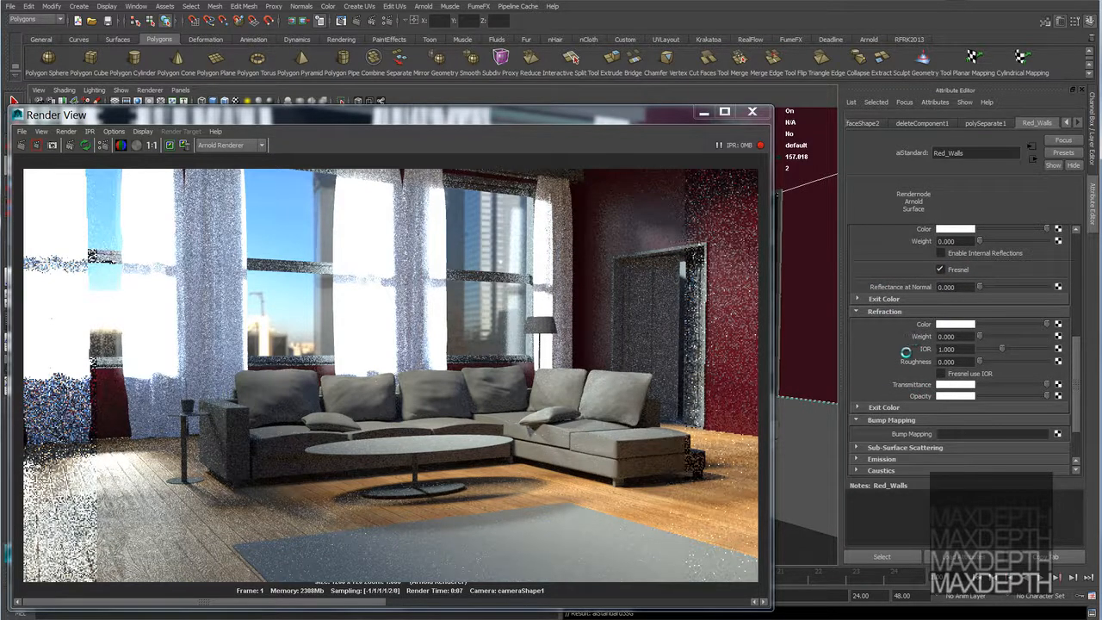
{"action": "scroll", "coordinate": [906, 352], "scroll_direction": "up", "scroll_amount": 15}
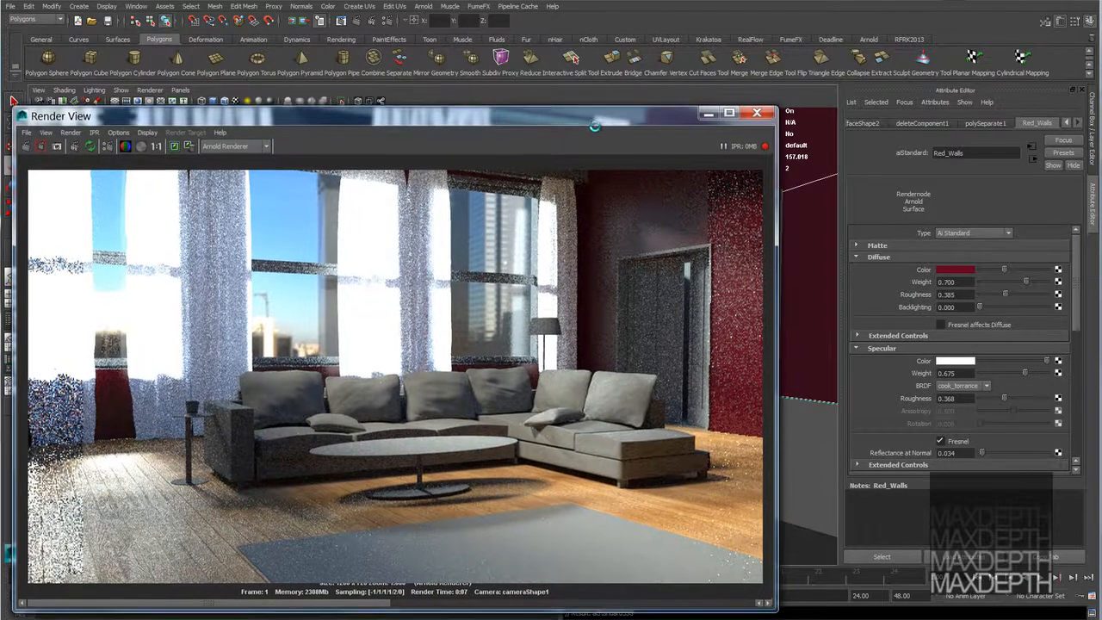
- Assign the existing White_trim material to the window frames and door, and open the material's settings beside the render
{"action": "left_click_drag", "start_coordinate": [586, 123], "coordinate": [598, 101]}
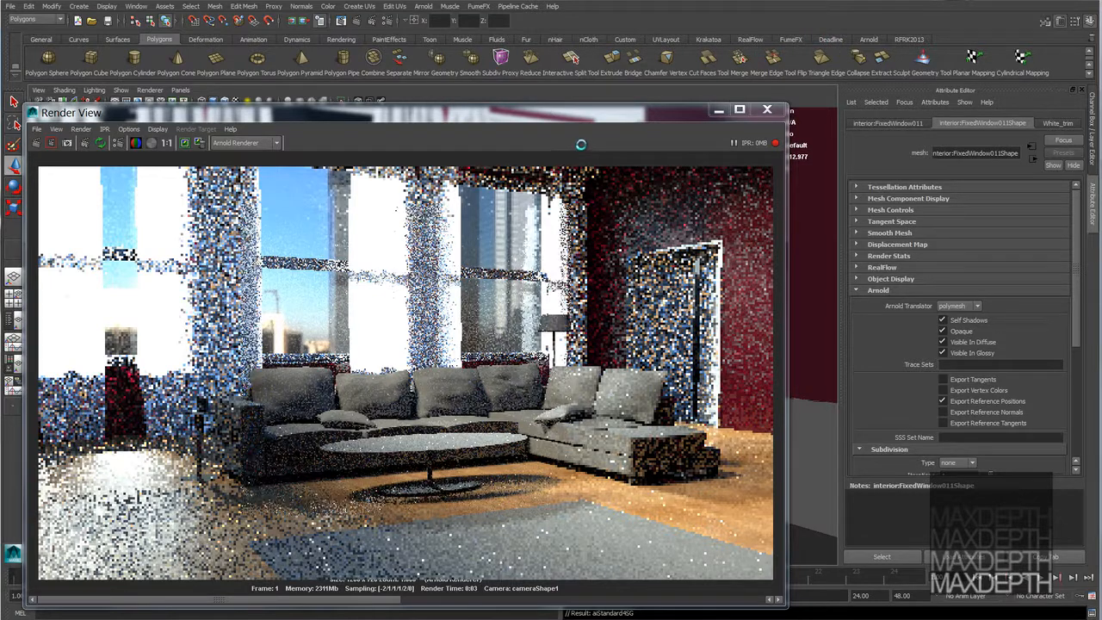
{"action": "left_click", "coordinate": [1056, 123]}
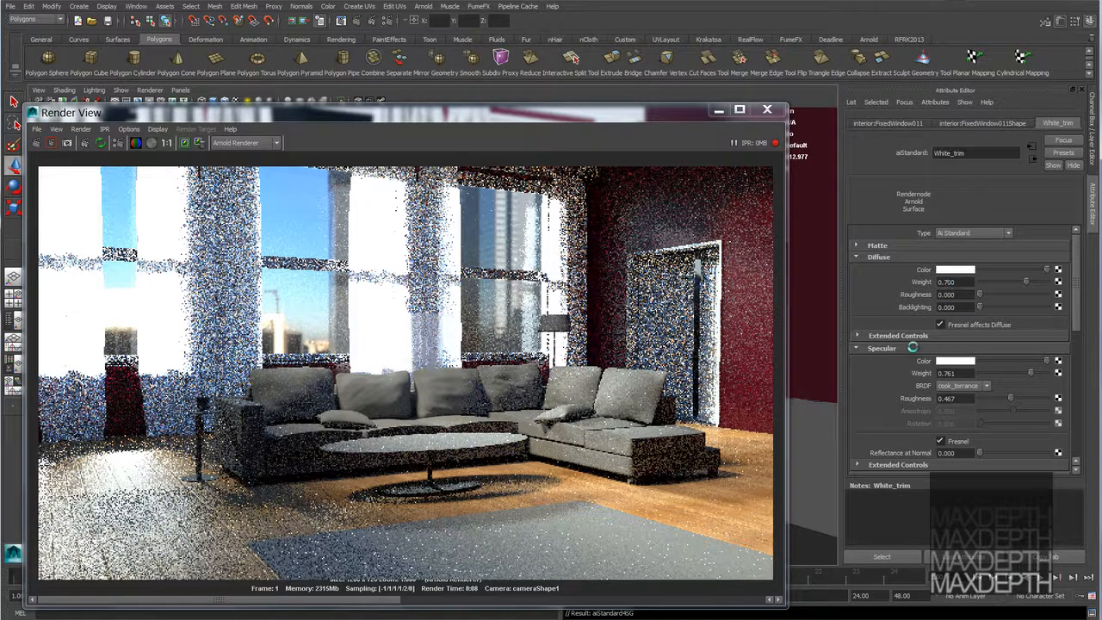
- Turn off Enable Internal Reflections in the White_trim material's reflection settings and review its remaining specular and refraction attributes
{"action": "scroll", "coordinate": [957, 288], "scroll_direction": "down", "scroll_amount": 3}
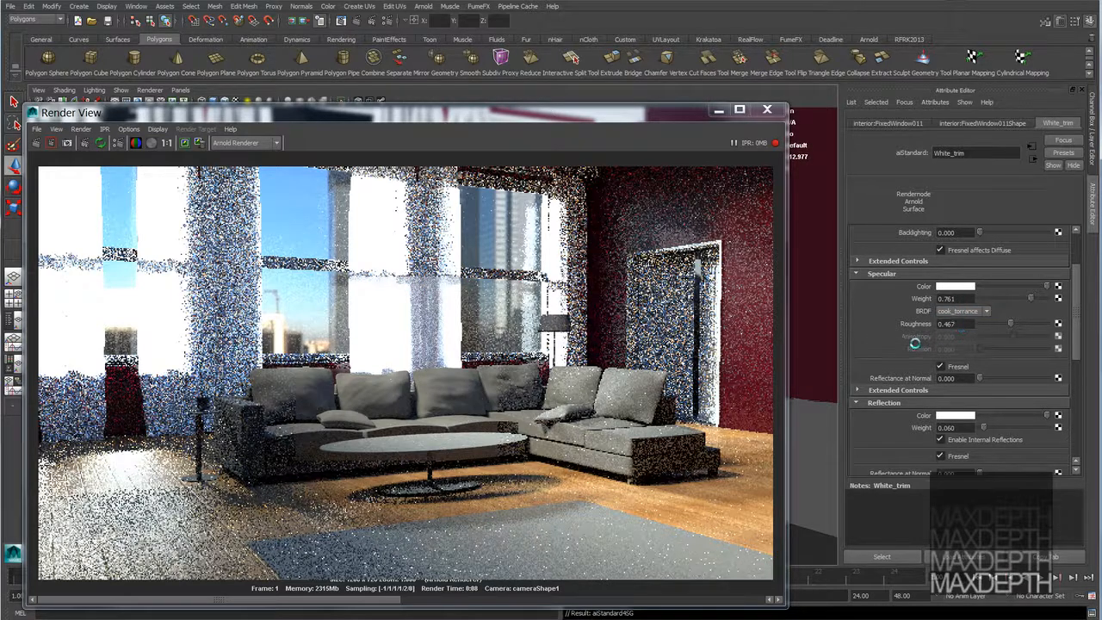
{"action": "scroll", "coordinate": [914, 342], "scroll_direction": "down", "scroll_amount": 3}
{"action": "scroll", "coordinate": [903, 356], "scroll_direction": "down", "scroll_amount": 2}
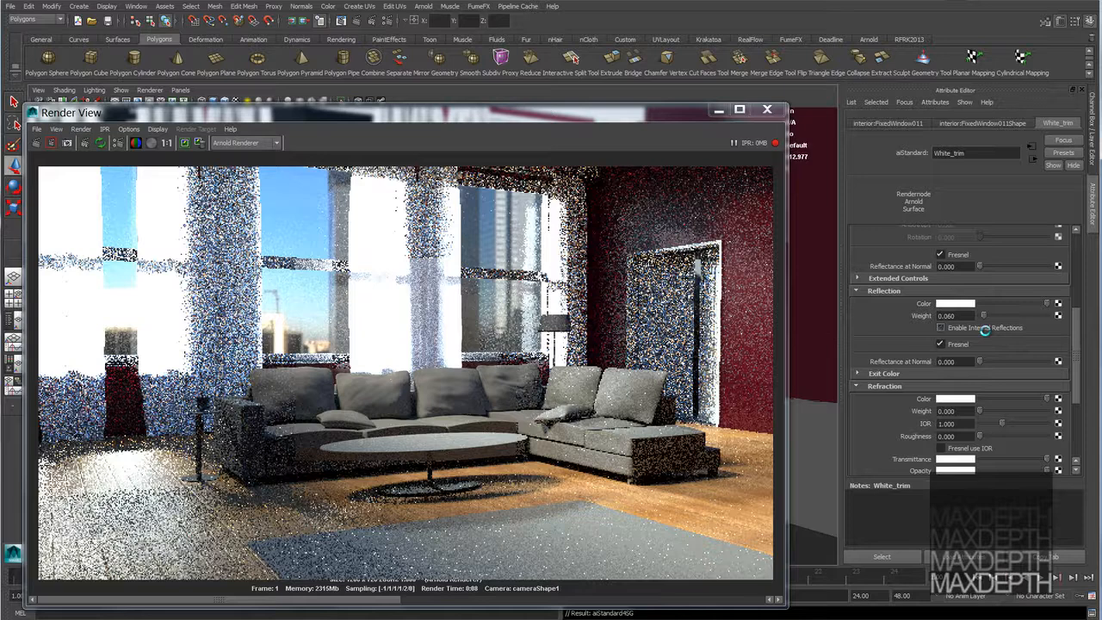
{"action": "scroll", "coordinate": [897, 329], "scroll_direction": "down", "scroll_amount": 1}
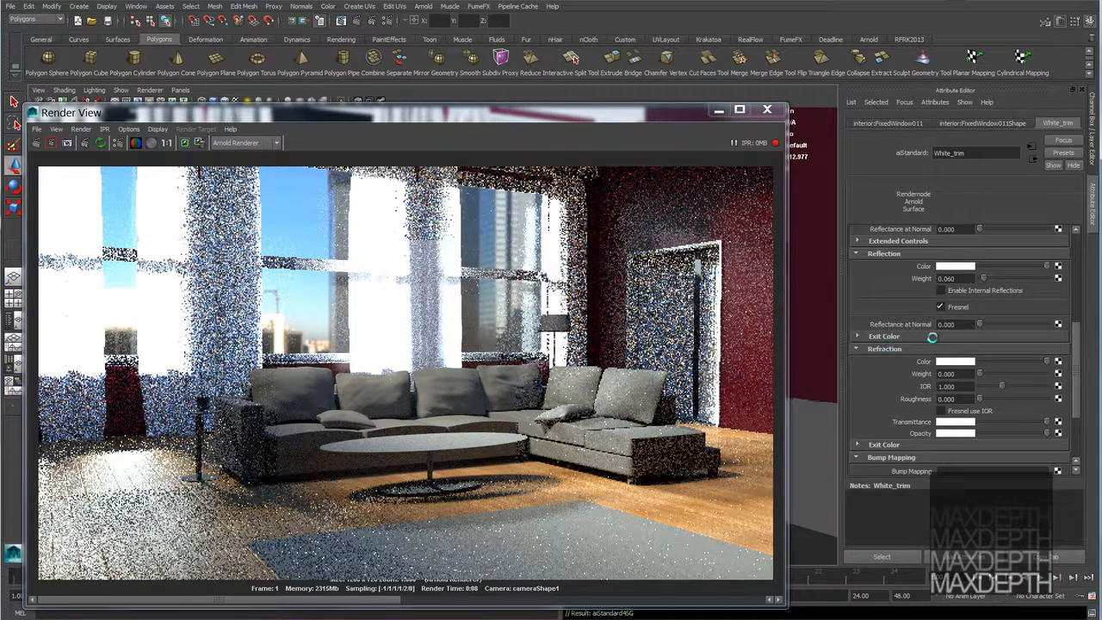
{"action": "scroll", "coordinate": [891, 345], "scroll_direction": "down", "scroll_amount": 3}
{"action": "scroll", "coordinate": [913, 342], "scroll_direction": "up", "scroll_amount": 6}
{"action": "scroll", "coordinate": [915, 342], "scroll_direction": "up", "scroll_amount": 3}
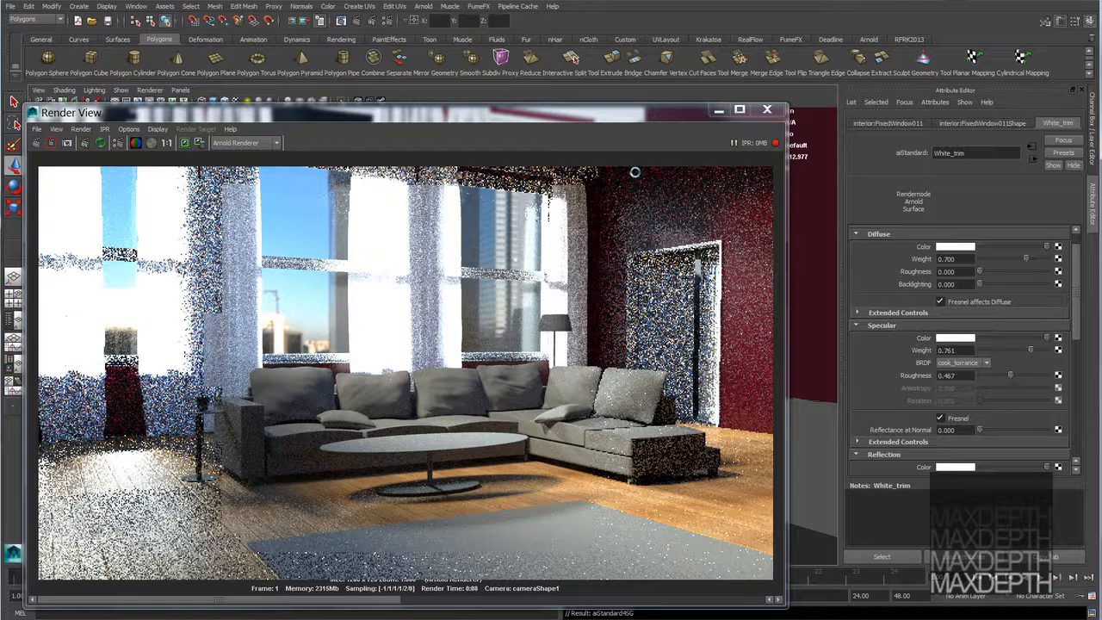
- Assign the existing Rug material to the rug on the floor and bring the updated render back into view
{"action": "left_click_drag", "start_coordinate": [620, 123], "coordinate": [671, 603]}
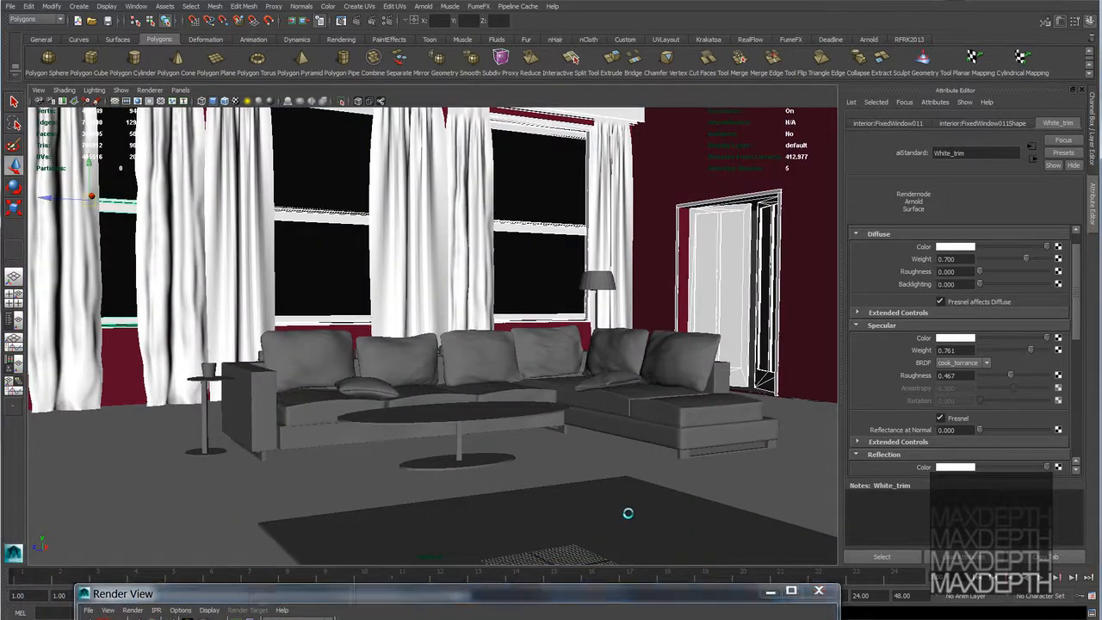
{"action": "left_click", "coordinate": [631, 514]}
{"action": "right_click", "coordinate": [613, 510]}
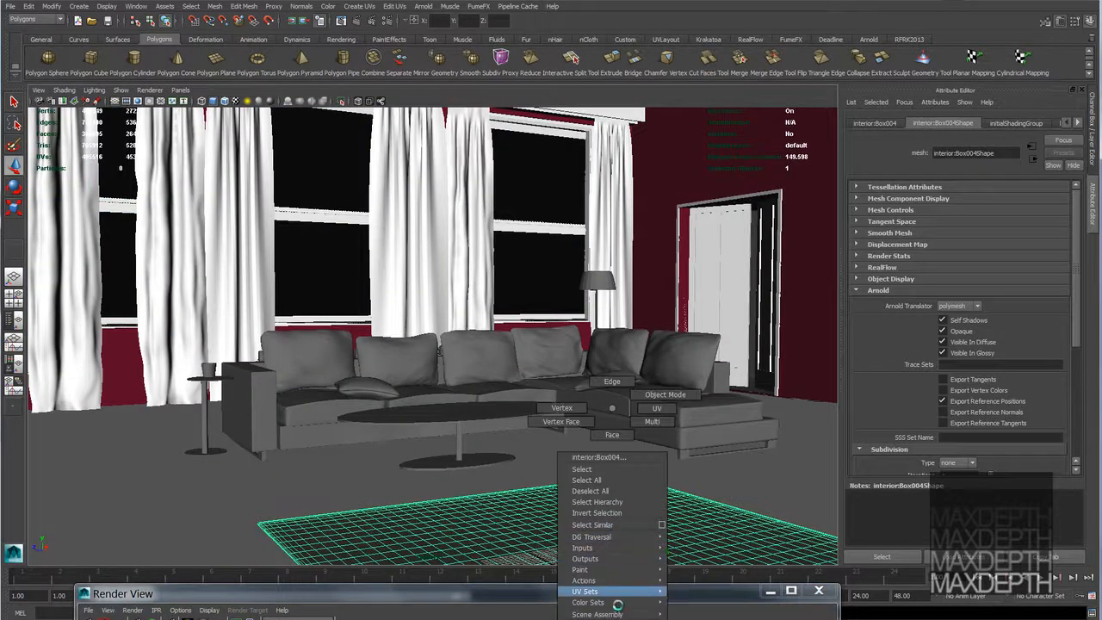
{"action": "mouse_move", "coordinate": [612, 618]}
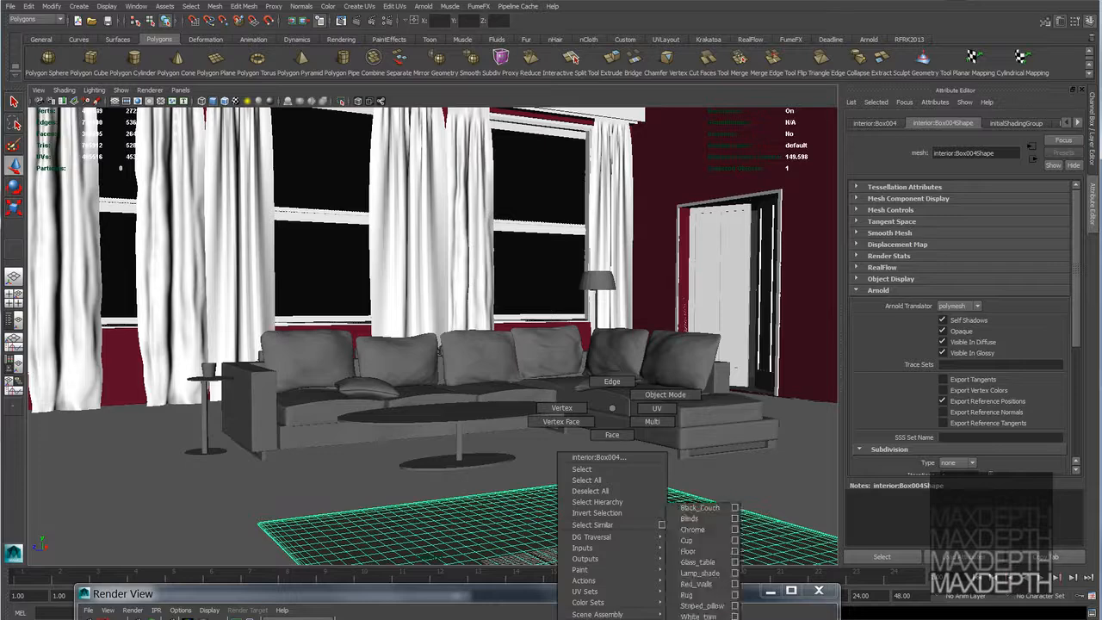
{"action": "left_click", "coordinate": [697, 594]}
{"action": "left_click_drag", "start_coordinate": [680, 593], "coordinate": [654, 207]}
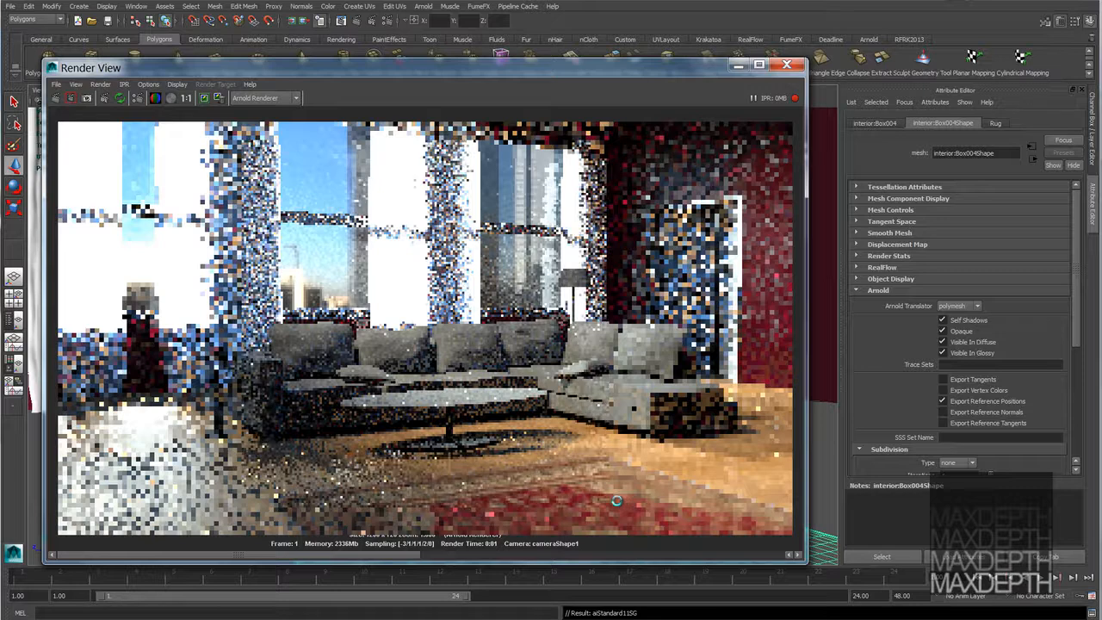
- Review the Rug material's diffuse, specular, reflection and refraction settings
{"action": "left_click", "coordinate": [997, 123]}
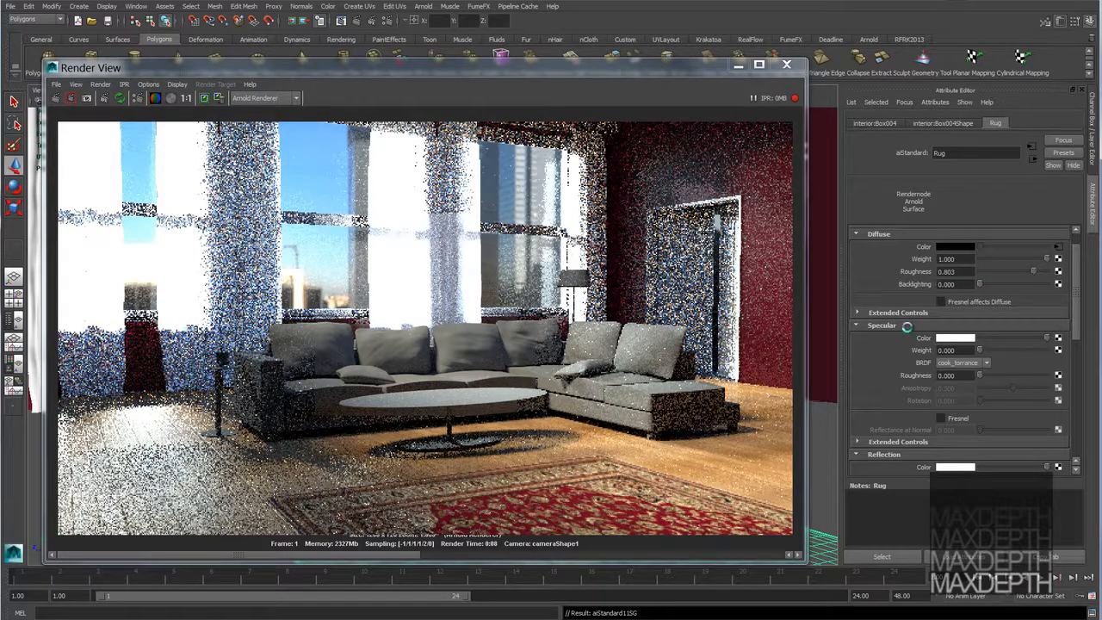
{"action": "scroll", "coordinate": [906, 327], "scroll_direction": "down", "scroll_amount": 2}
{"action": "scroll", "coordinate": [907, 327], "scroll_direction": "down", "scroll_amount": 3}
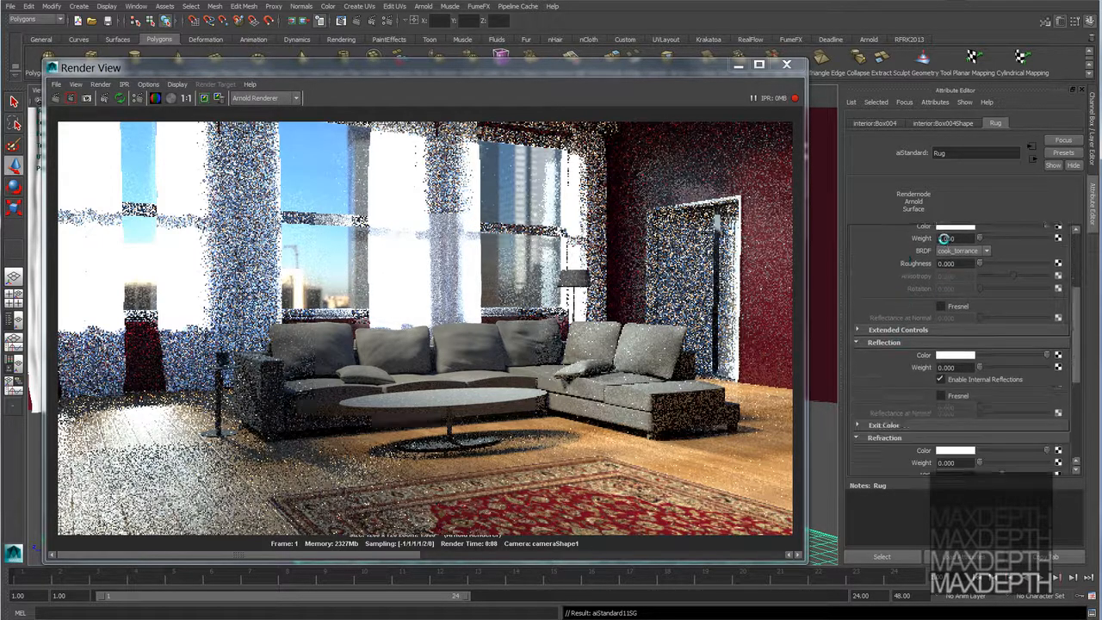
{"action": "scroll", "coordinate": [934, 250], "scroll_direction": "down", "scroll_amount": 2}
{"action": "scroll", "coordinate": [965, 323], "scroll_direction": "down", "scroll_amount": 2}
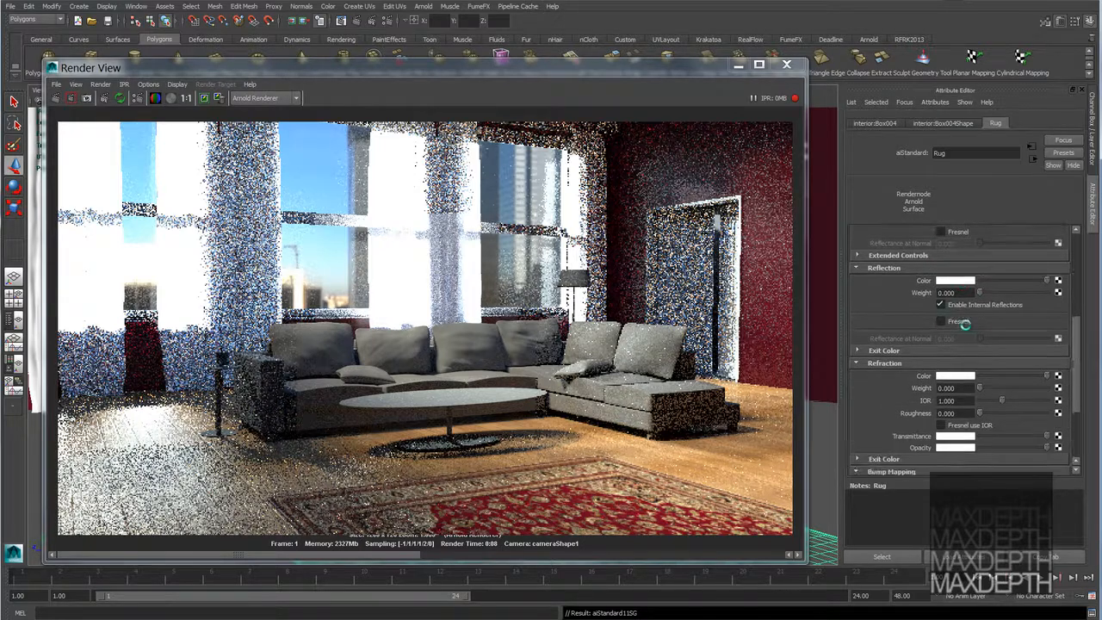
{"action": "scroll", "coordinate": [965, 324], "scroll_direction": "down", "scroll_amount": 2}
{"action": "scroll", "coordinate": [937, 326], "scroll_direction": "up", "scroll_amount": 3}
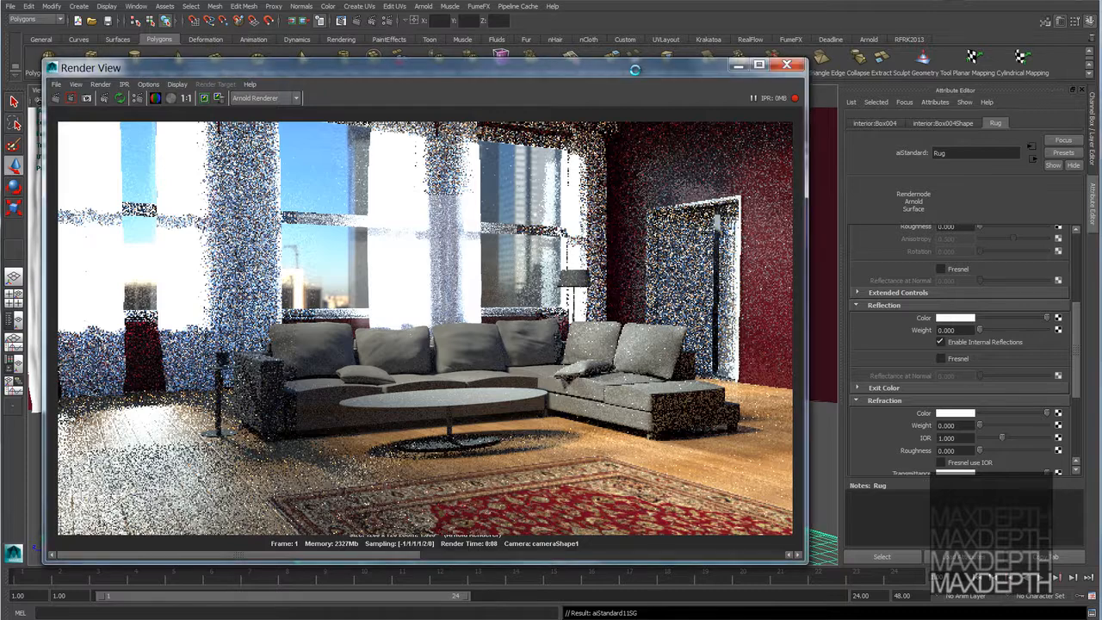
- Assign the existing Black_Couch material to the sofa body and its six back cushions, and bring the render back into view
{"action": "left_click_drag", "start_coordinate": [632, 62], "coordinate": [635, 474]}
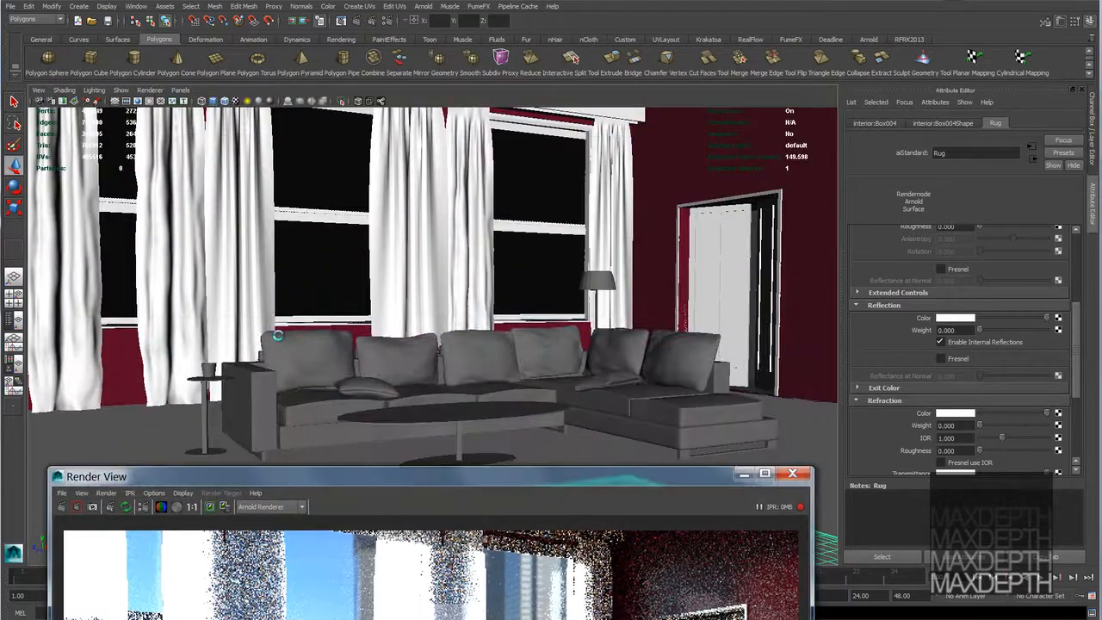
{"action": "left_click", "coordinate": [297, 379]}
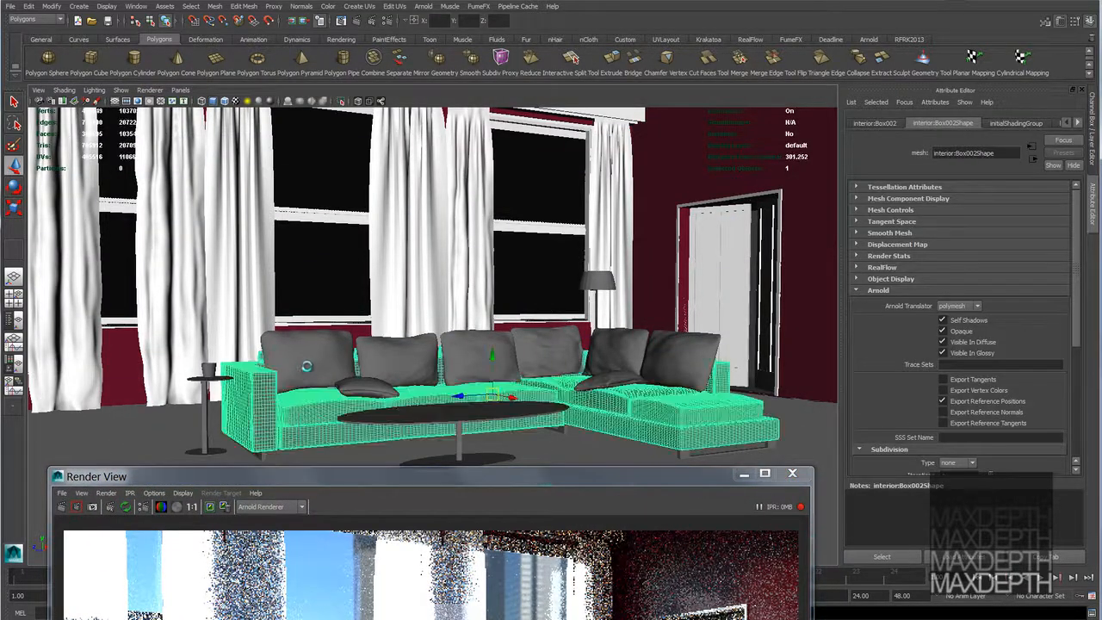
{"action": "left_click", "coordinate": [370, 361]}
{"action": "left_click", "coordinate": [434, 353]}
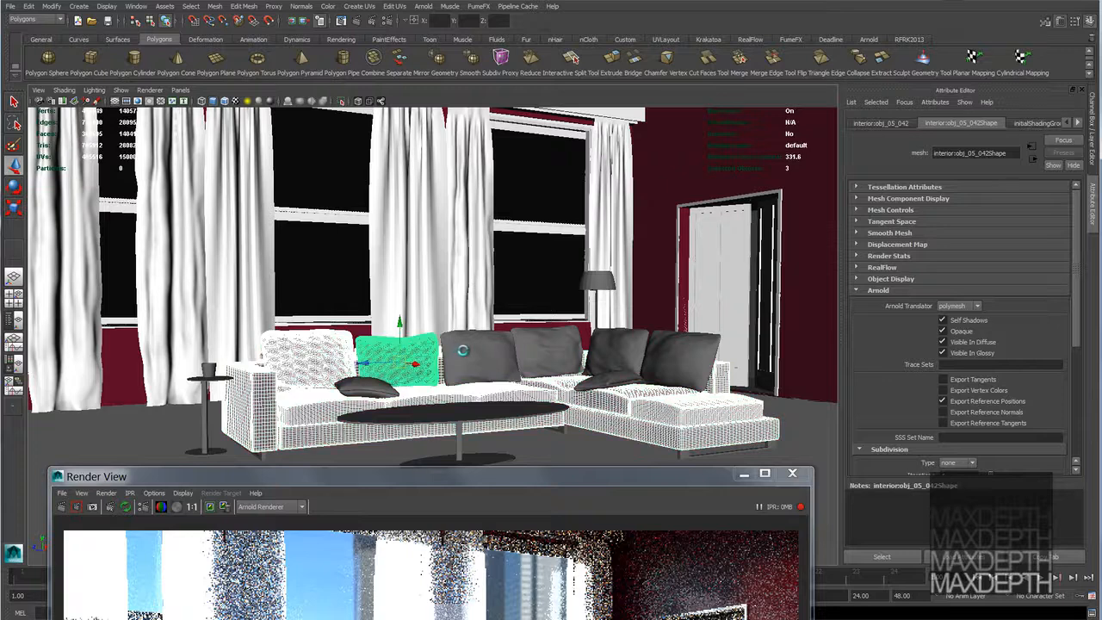
{"action": "left_click", "coordinate": [514, 346]}
{"action": "left_click", "coordinate": [578, 349]}
{"action": "left_click", "coordinate": [618, 348]}
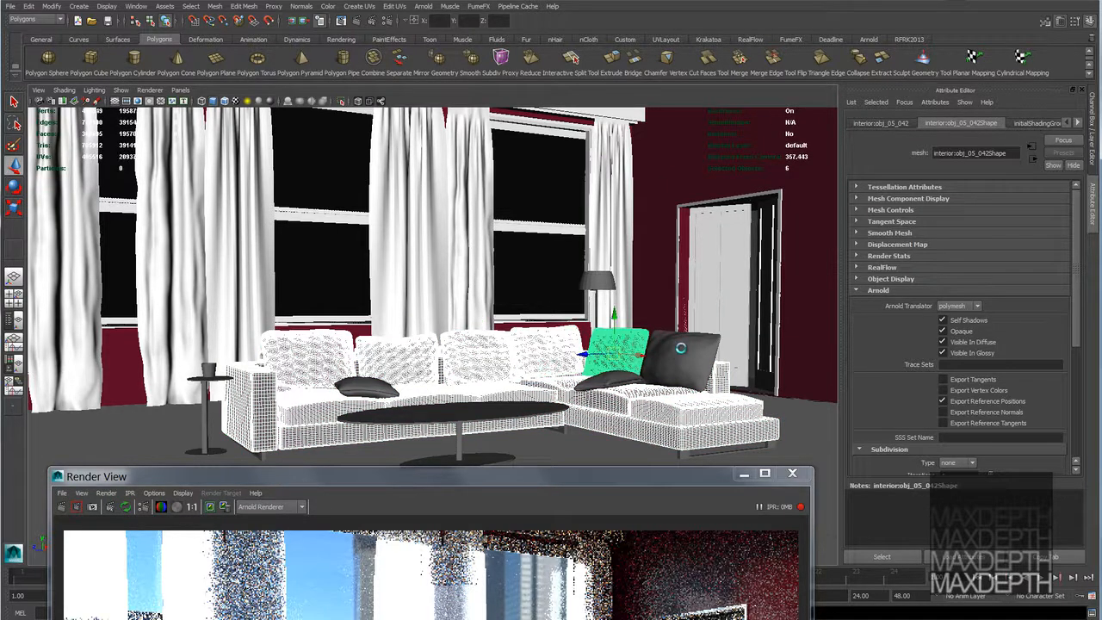
{"action": "left_click", "coordinate": [680, 357]}
{"action": "right_click_drag", "start_coordinate": [698, 348], "coordinate": [741, 600]}
{"action": "right_click_drag", "start_coordinate": [741, 600], "coordinate": [785, 507]}
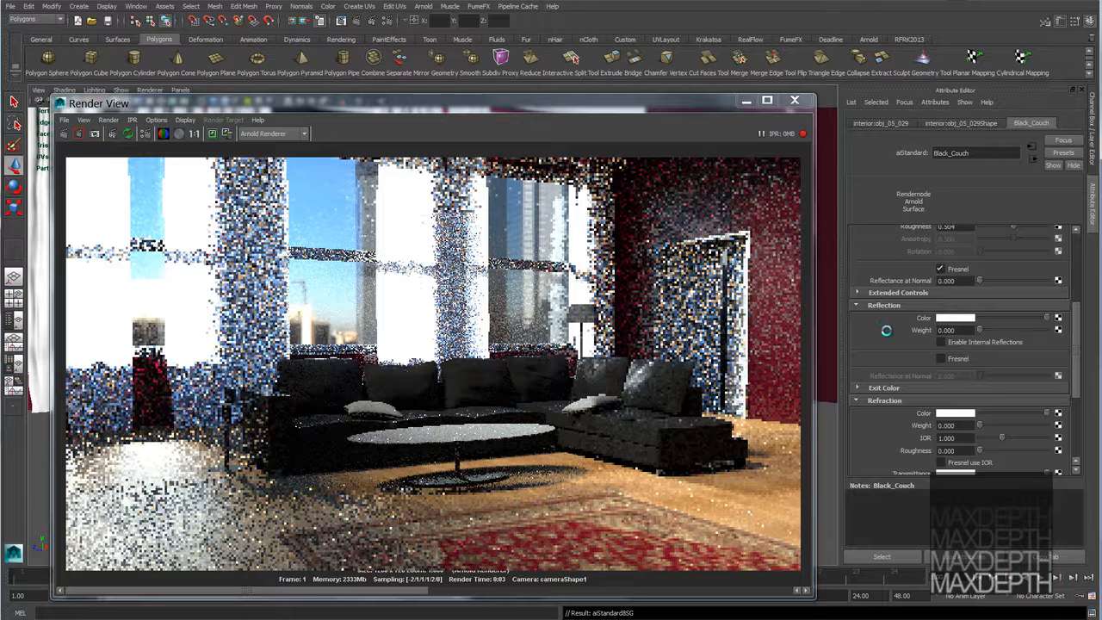
- Review the Black_Couch material's diffuse, specular, reflection, refraction and sub-surface scattering settings
{"action": "scroll", "coordinate": [895, 321], "scroll_direction": "up", "scroll_amount": 5}
{"action": "scroll", "coordinate": [886, 330], "scroll_direction": "up", "scroll_amount": 1}
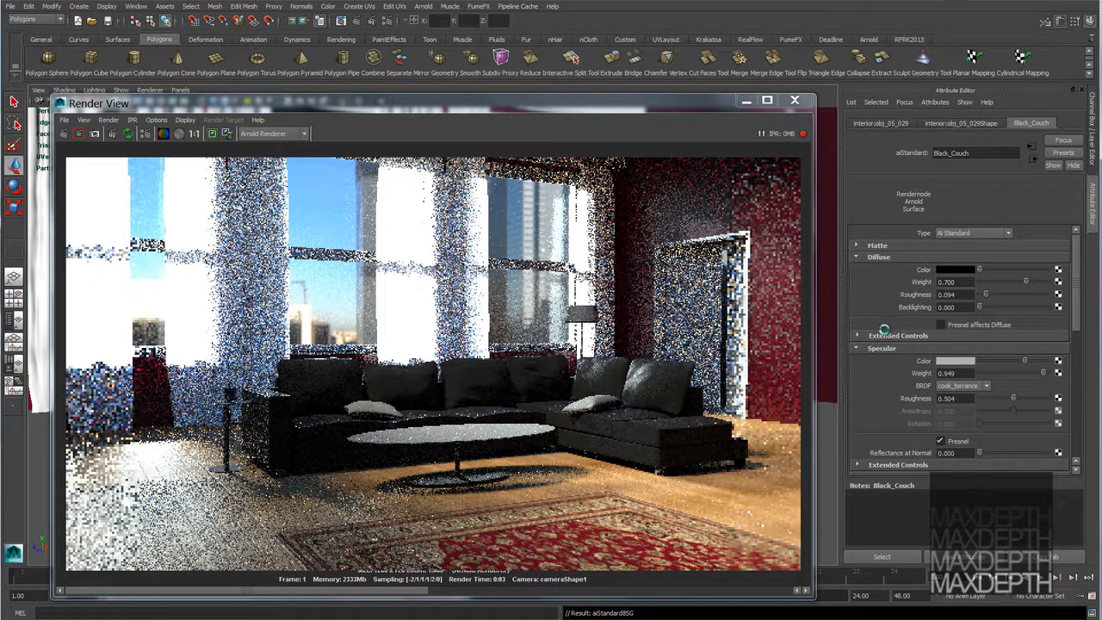
{"action": "scroll", "coordinate": [886, 330], "scroll_direction": "down", "scroll_amount": 12}
{"action": "scroll", "coordinate": [884, 330], "scroll_direction": "down", "scroll_amount": 1}
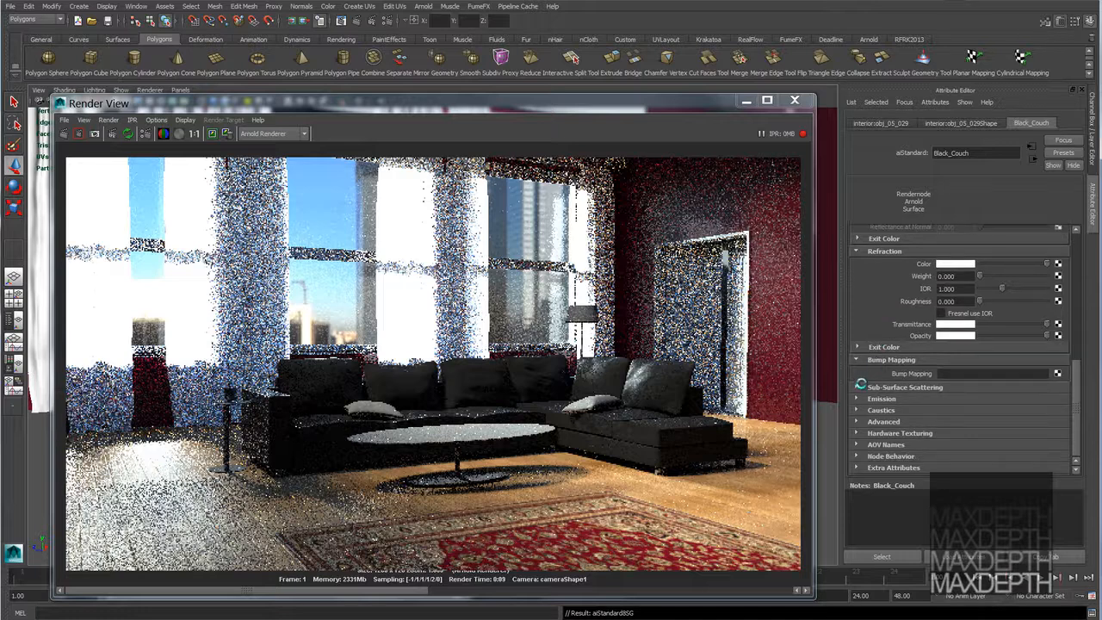
{"action": "left_click", "coordinate": [861, 386]}
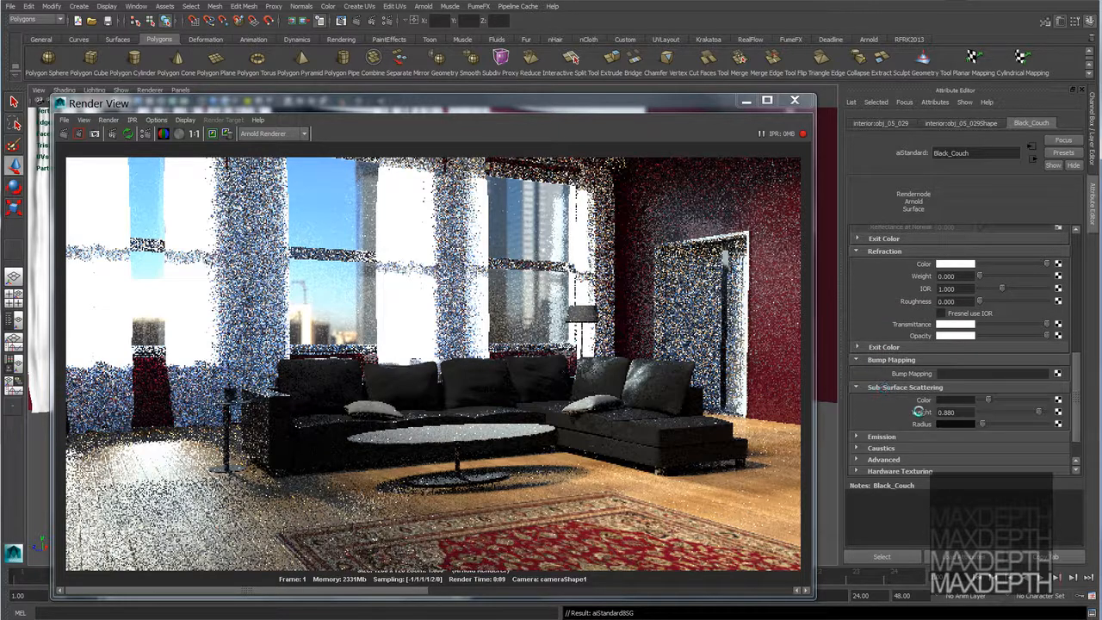
{"action": "scroll", "coordinate": [908, 368], "scroll_direction": "up", "scroll_amount": 12}
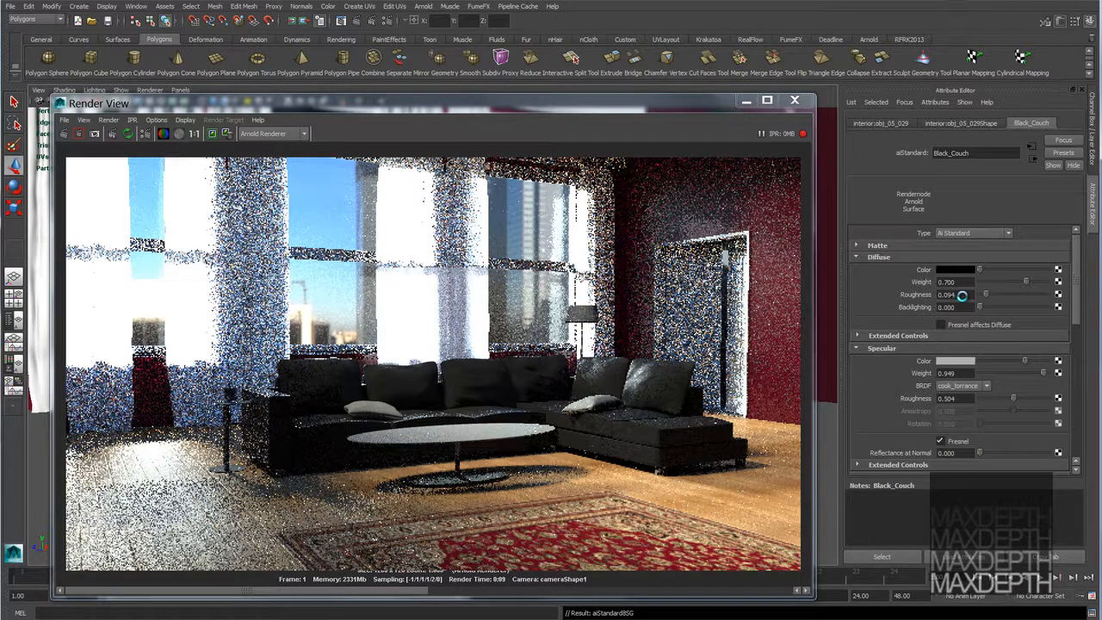
{"action": "scroll", "coordinate": [922, 307], "scroll_direction": "down", "scroll_amount": 3}
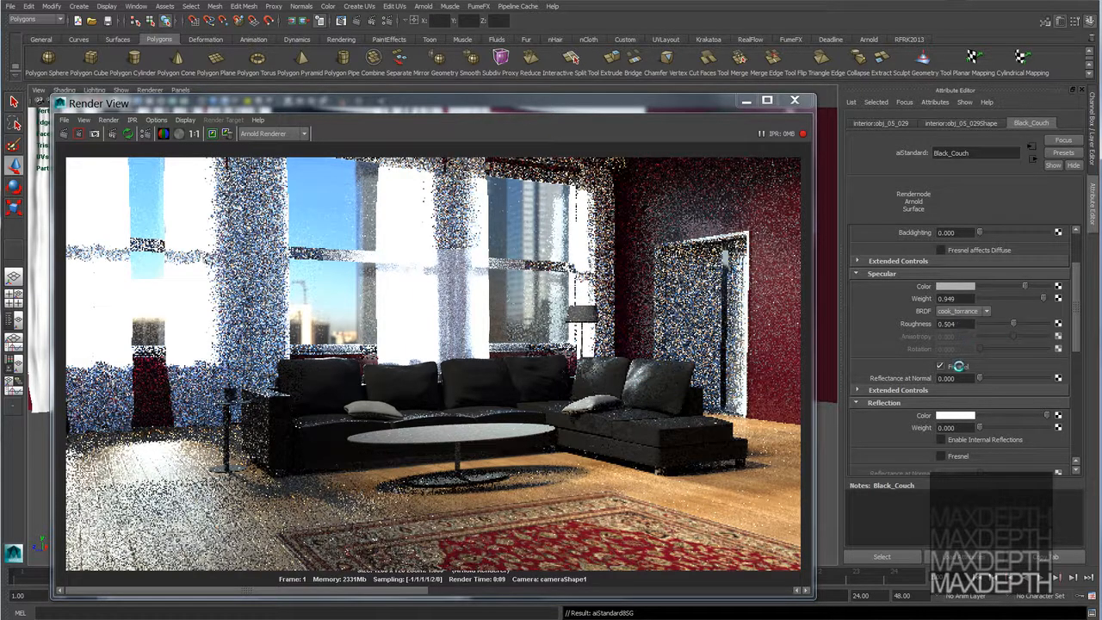
{"action": "scroll", "coordinate": [918, 336], "scroll_direction": "down", "scroll_amount": 3}
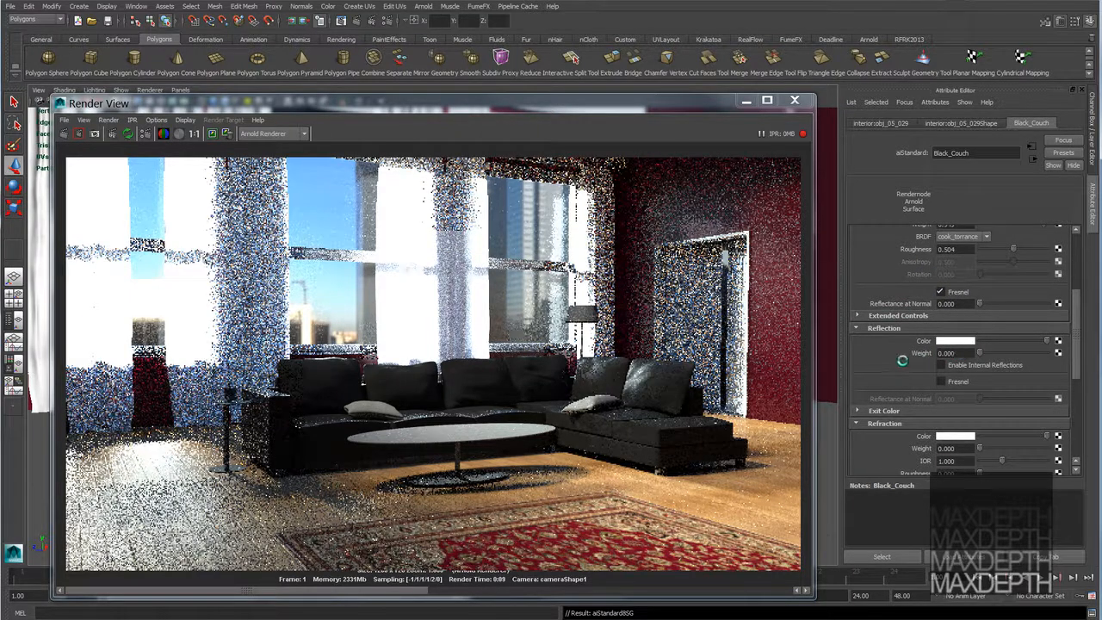
{"action": "scroll", "coordinate": [902, 360], "scroll_direction": "down", "scroll_amount": 4}
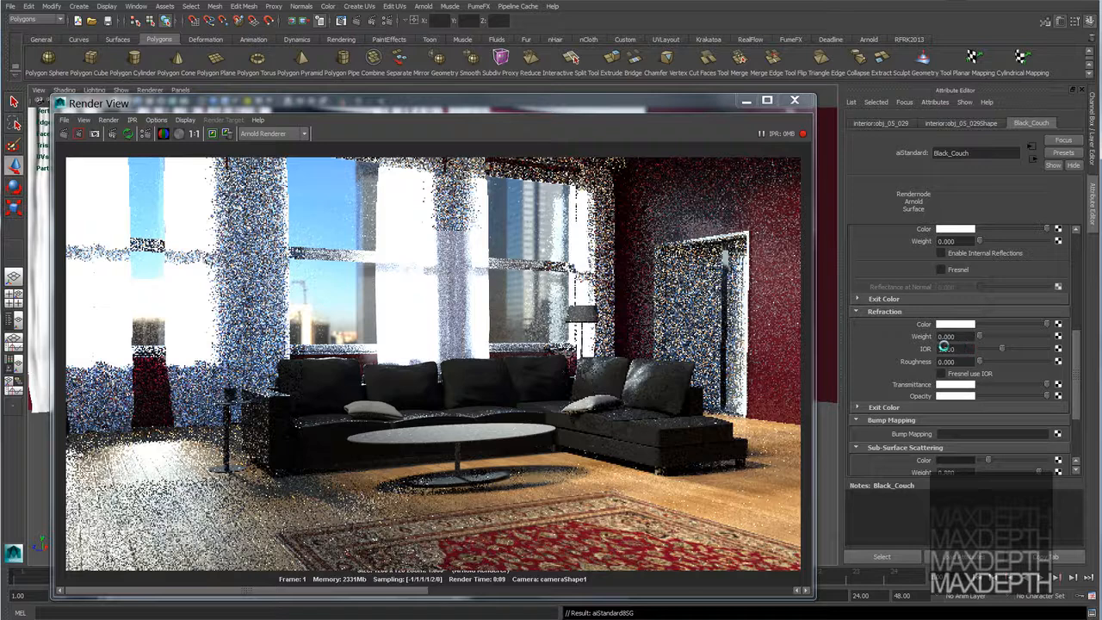
{"action": "scroll", "coordinate": [956, 353], "scroll_direction": "down", "scroll_amount": 4}
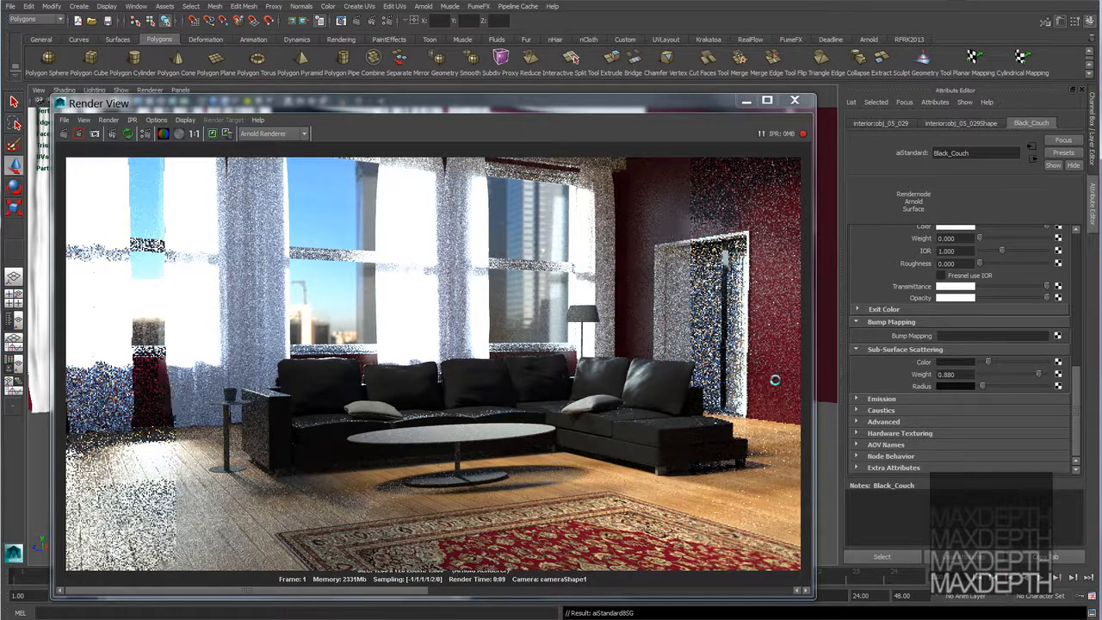
{"action": "scroll", "coordinate": [909, 362], "scroll_direction": "up", "scroll_amount": 10}
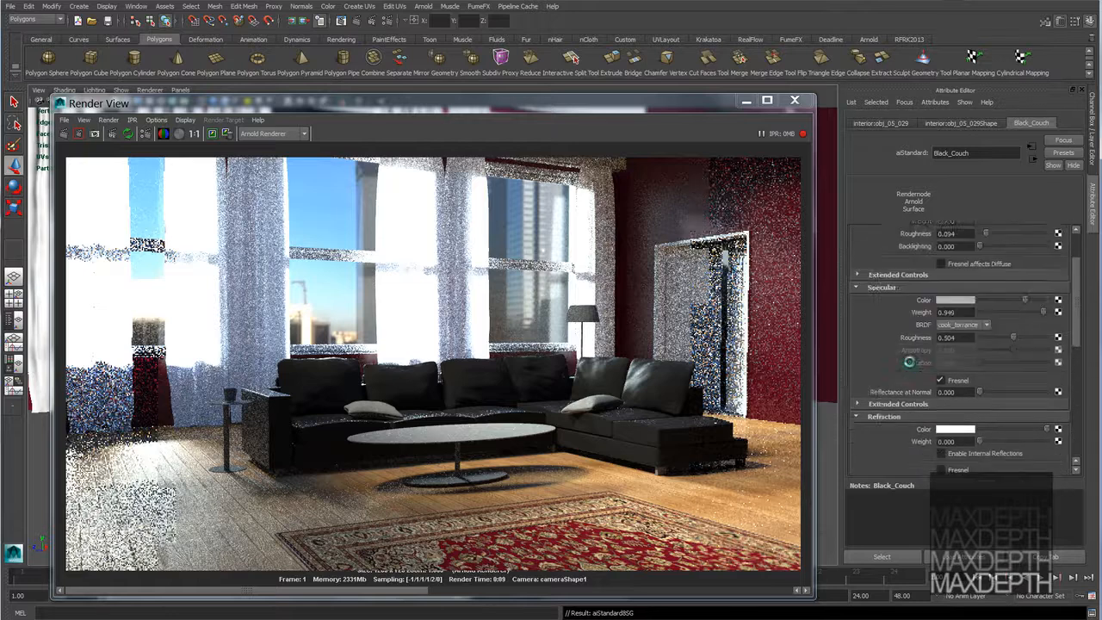
{"action": "scroll", "coordinate": [909, 362], "scroll_direction": "down", "scroll_amount": 1}
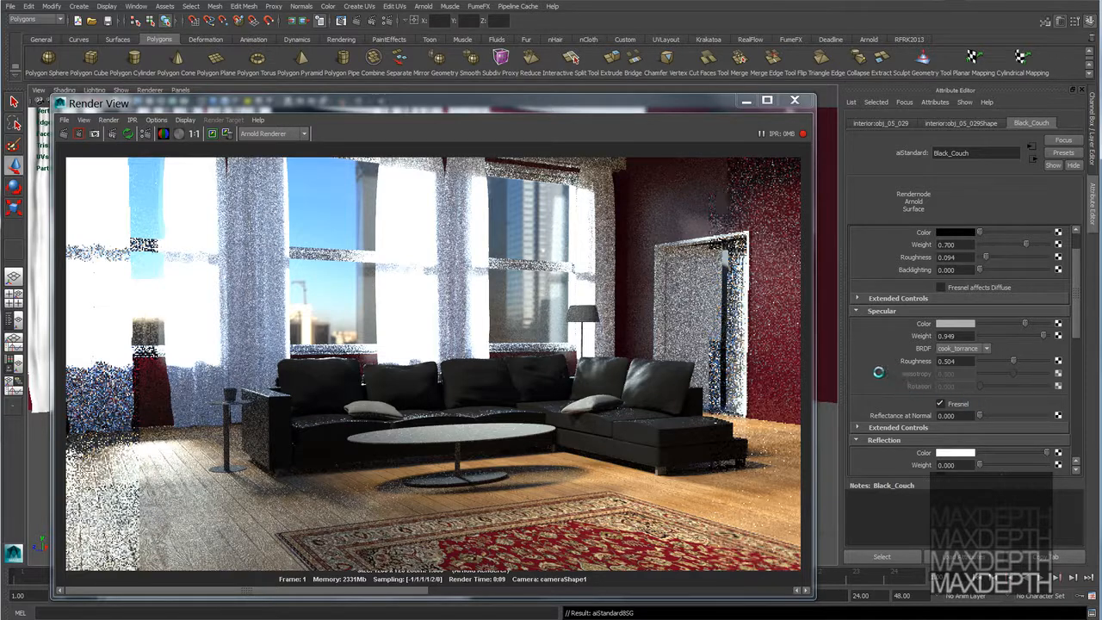
{"action": "scroll", "coordinate": [886, 362], "scroll_direction": "up", "scroll_amount": 1}
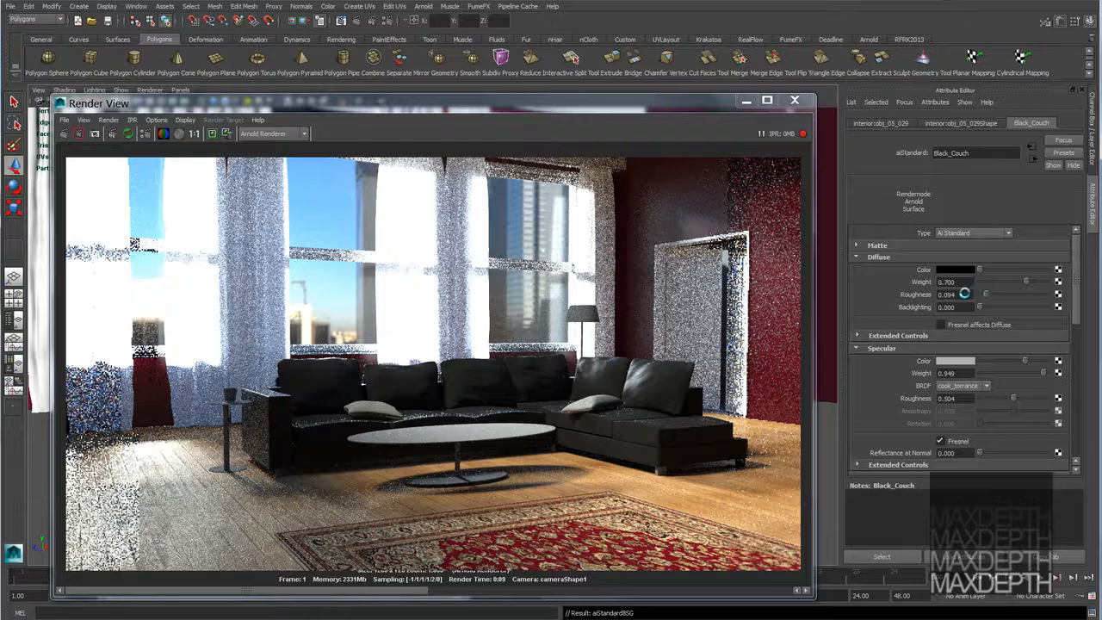
{"action": "scroll", "coordinate": [964, 294], "scroll_direction": "down", "scroll_amount": 2}
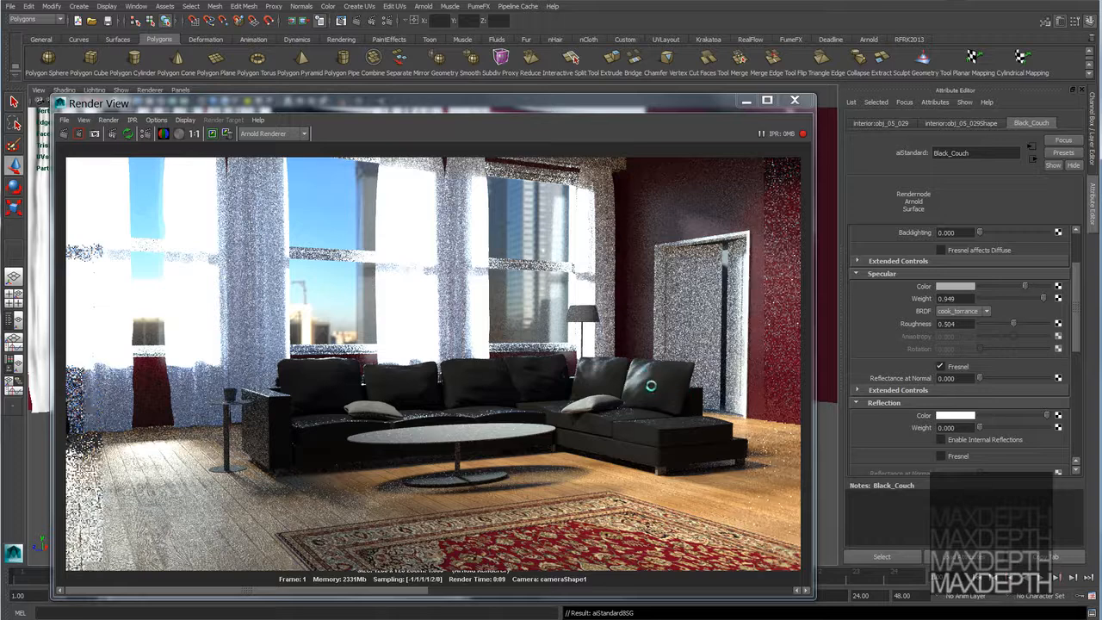
{"action": "scroll", "coordinate": [904, 348], "scroll_direction": "down", "scroll_amount": 3}
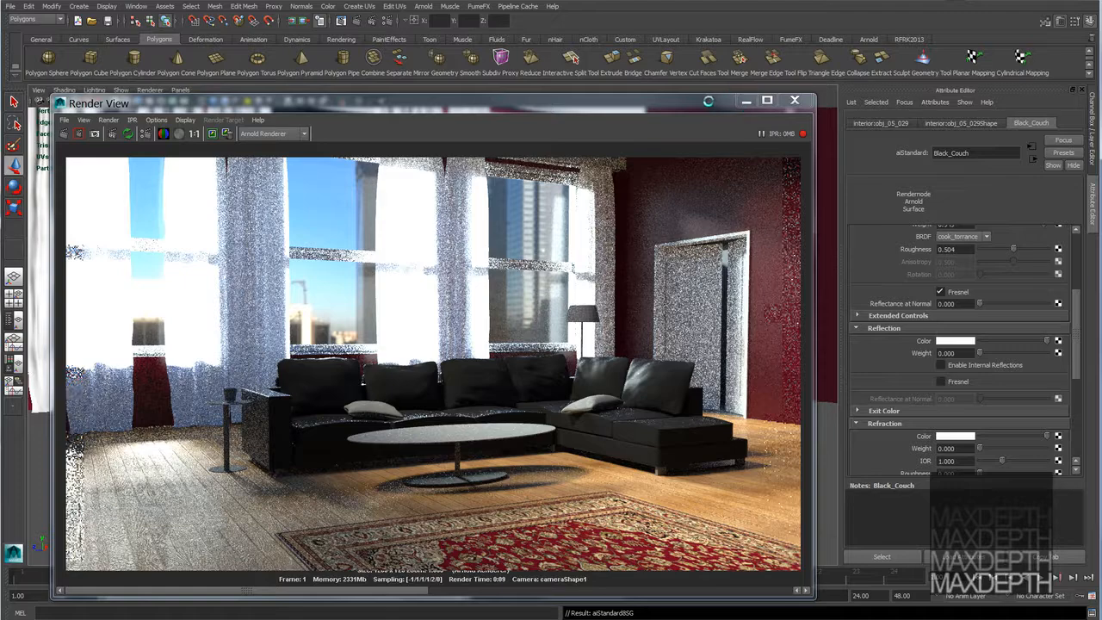
- Assign the existing Striped_pillow material to the two small throw pillows lying on the sofa
{"action": "left_click_drag", "start_coordinate": [706, 111], "coordinate": [720, 494]}
{"action": "left_click", "coordinate": [363, 385]}
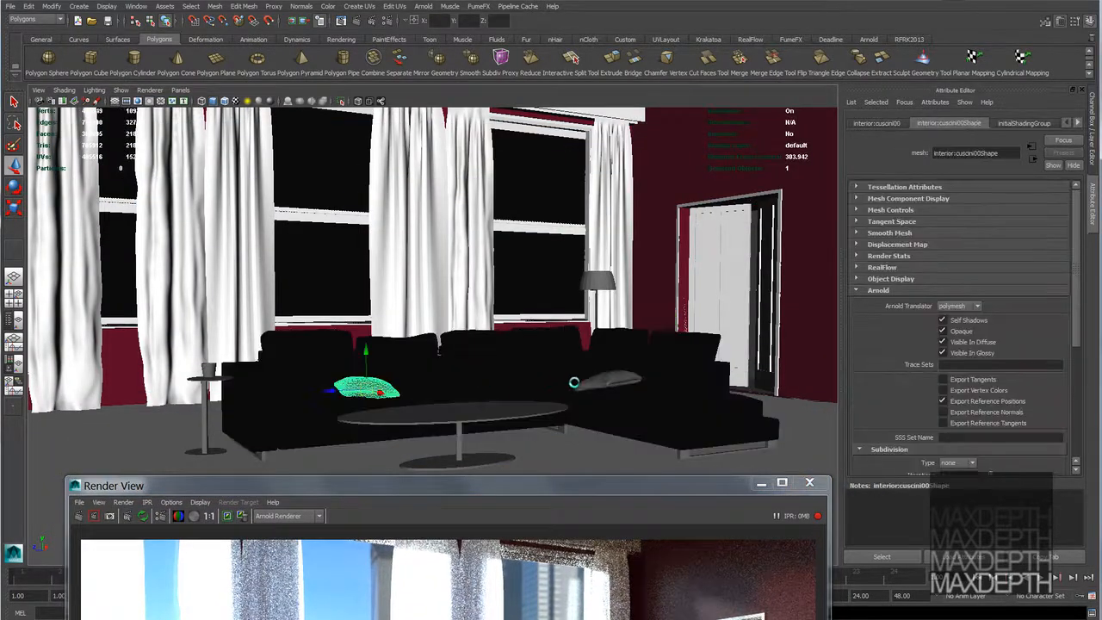
{"action": "left_click", "coordinate": [607, 379]}
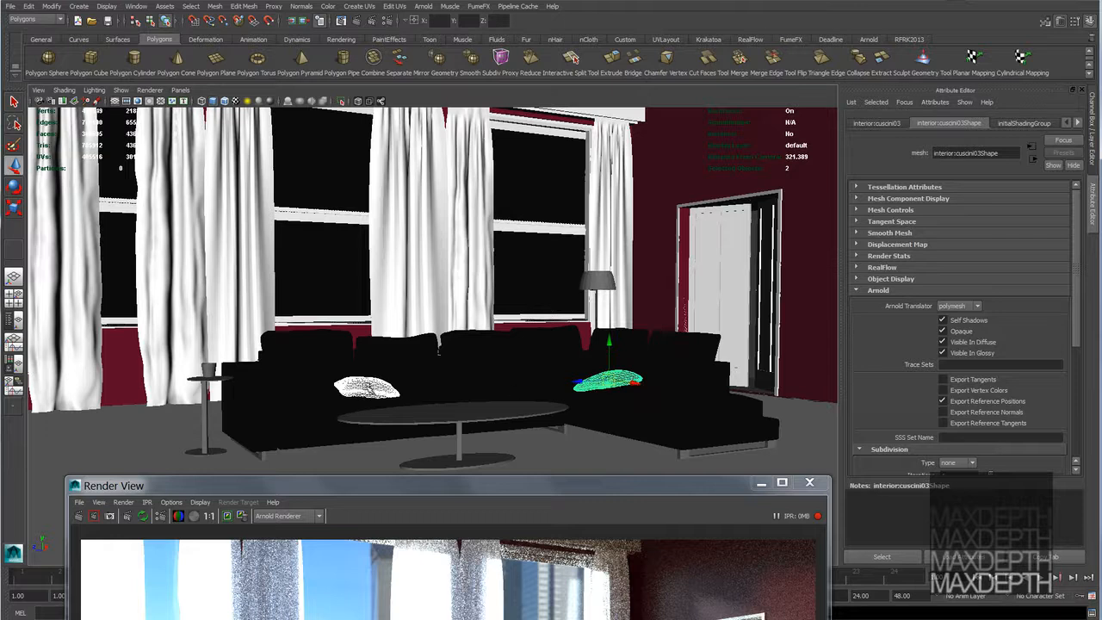
{"action": "right_click", "coordinate": [366, 387]}
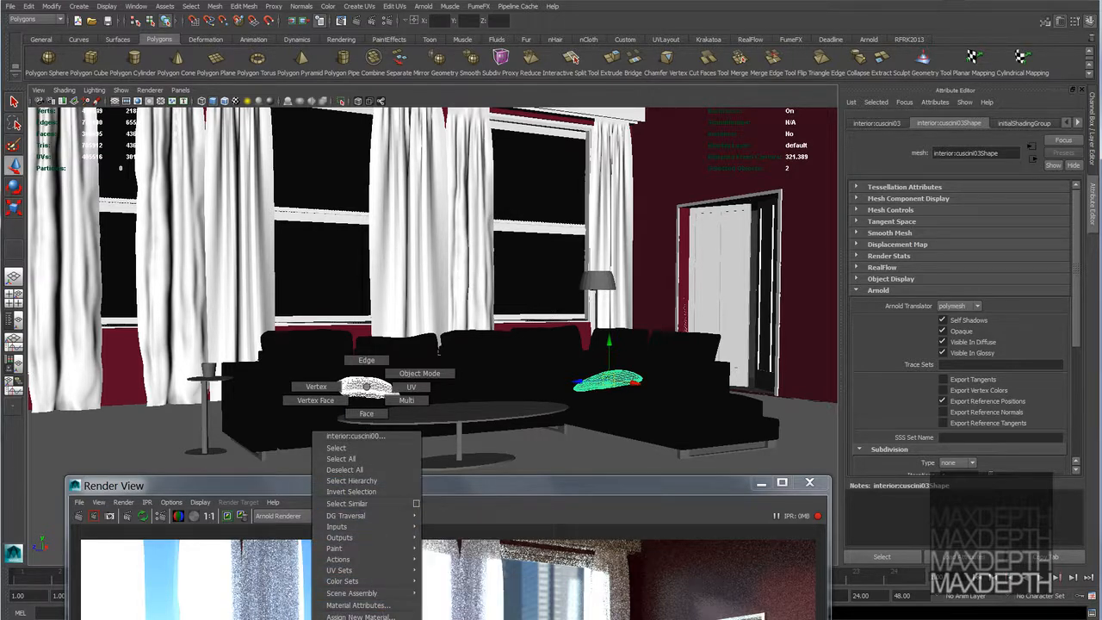
{"action": "mouse_move", "coordinate": [357, 616]}
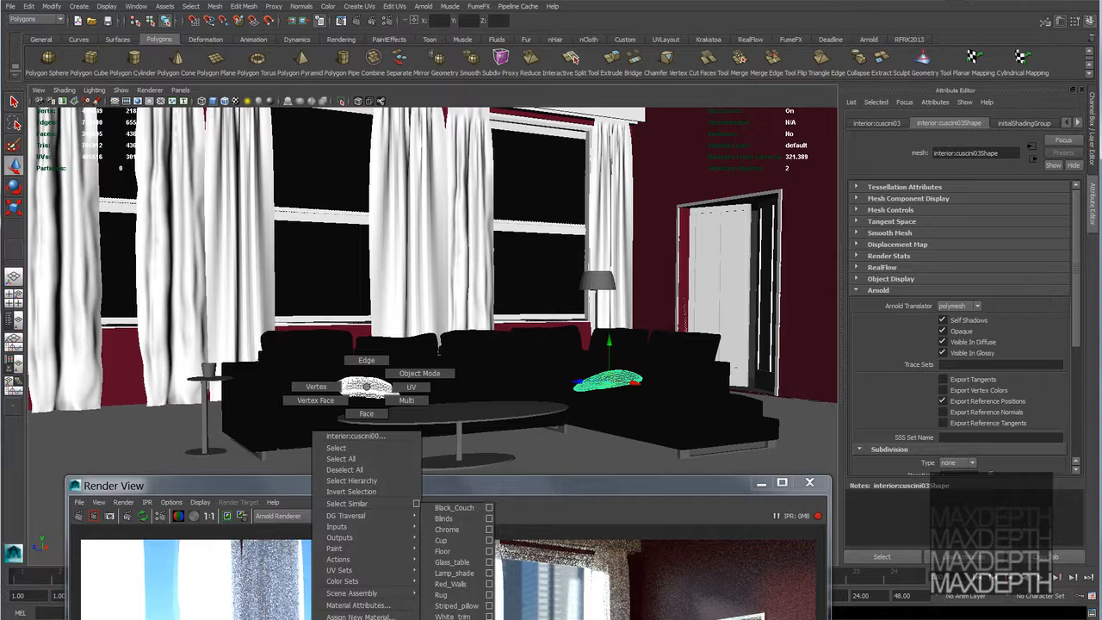
{"action": "left_click", "coordinate": [456, 605]}
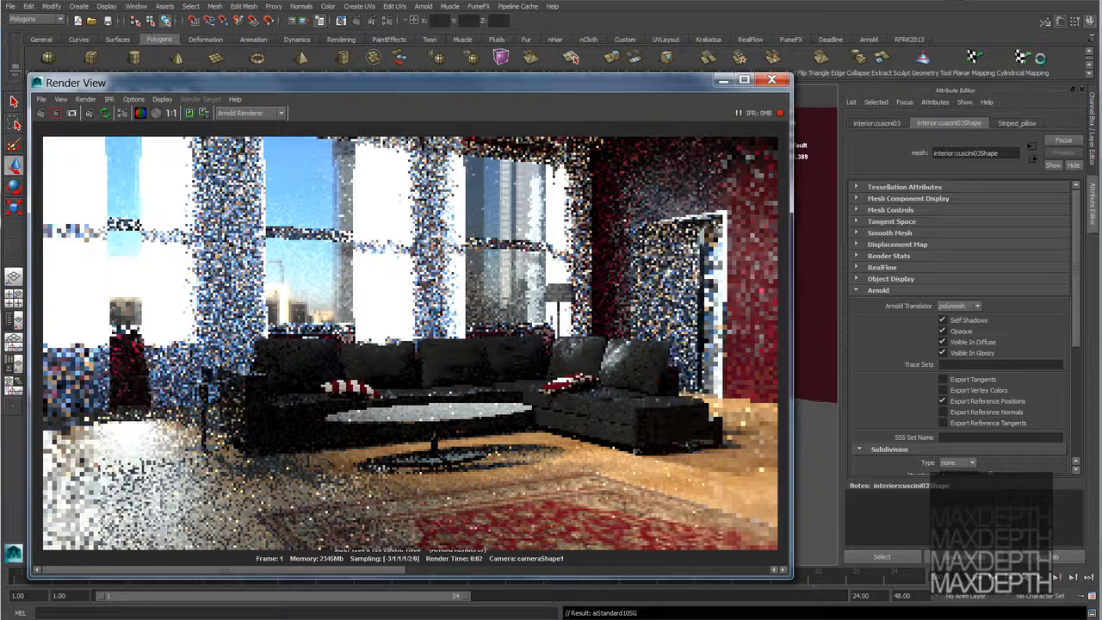
- Inspect the Striped_pillow material's diffuse settings, the checker texture driving its colour, and that texture's 2D placement attributes
{"action": "left_click", "coordinate": [1017, 123]}
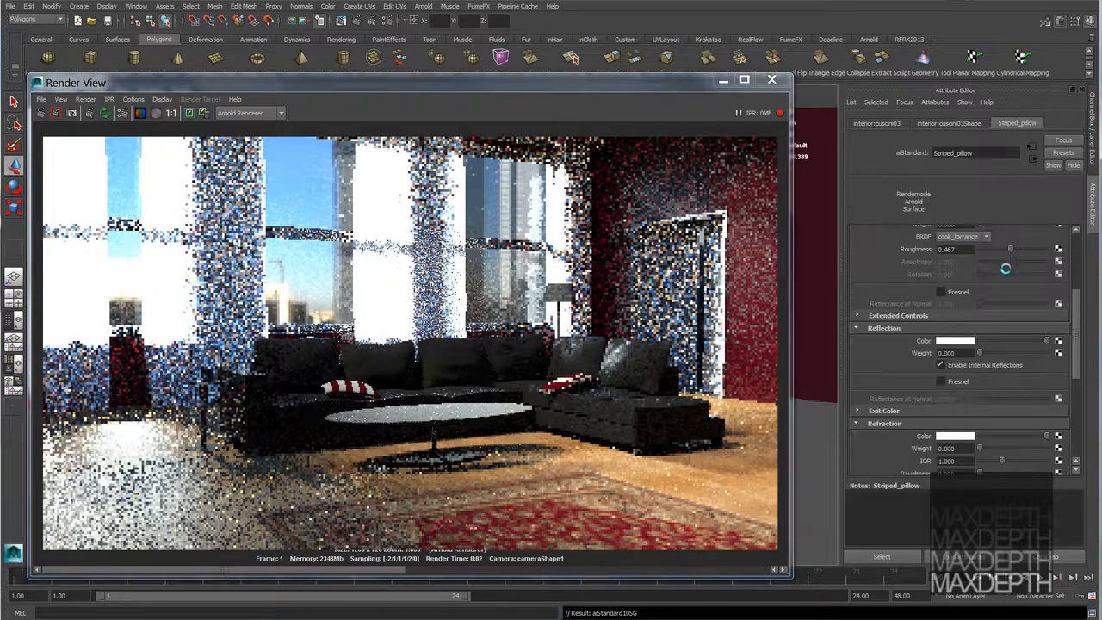
{"action": "scroll", "coordinate": [998, 263], "scroll_direction": "up", "scroll_amount": 4}
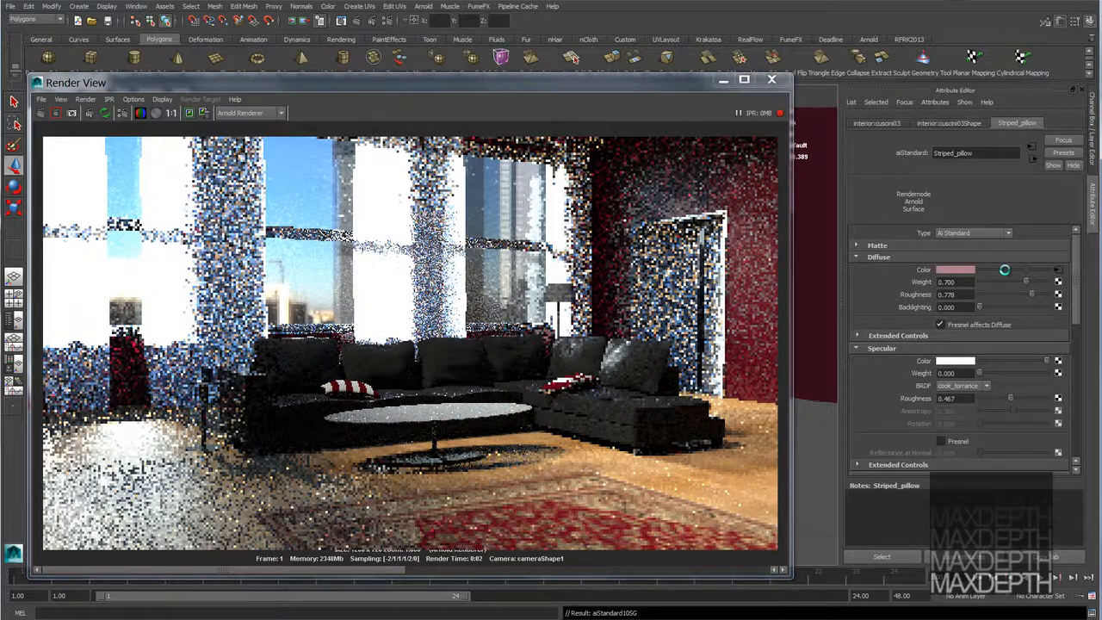
{"action": "left_click", "coordinate": [1057, 270]}
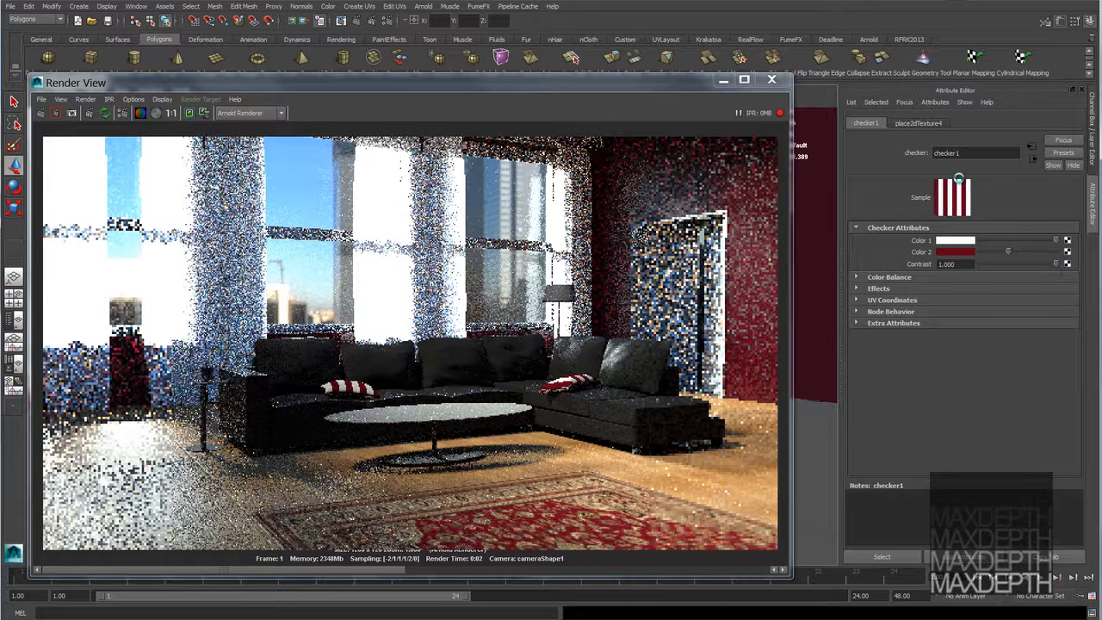
{"action": "left_click", "coordinate": [928, 123]}
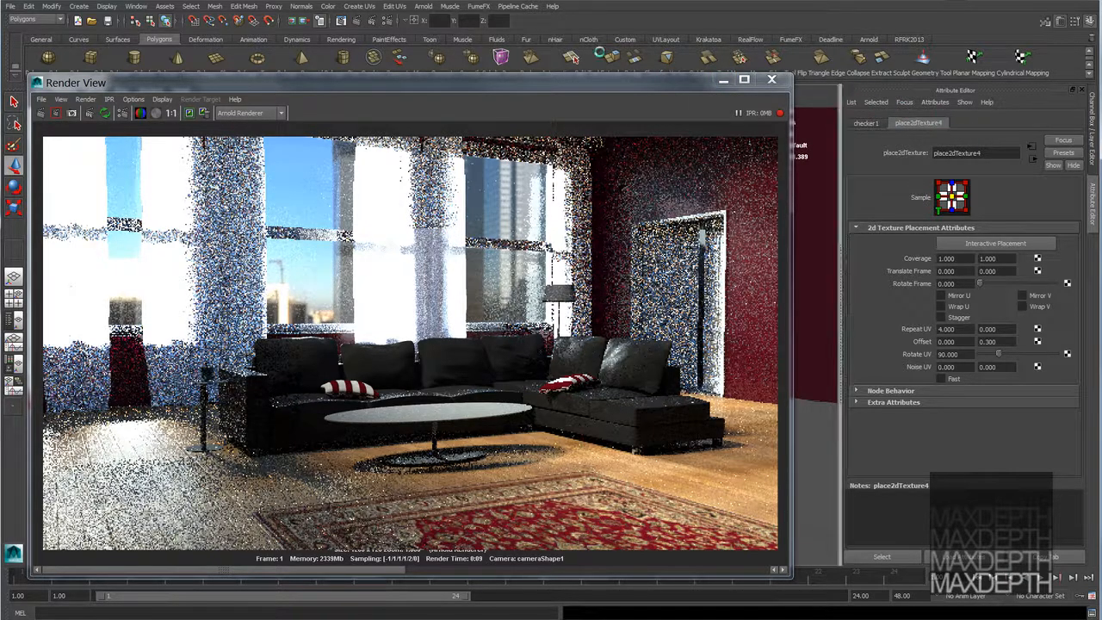
- Assign the existing Chrome material to both tables' stems and bases, the sofa's metal feet and the floor-lamp pole, and bring the render back into view
{"action": "left_click_drag", "start_coordinate": [531, 89], "coordinate": [539, 521]}
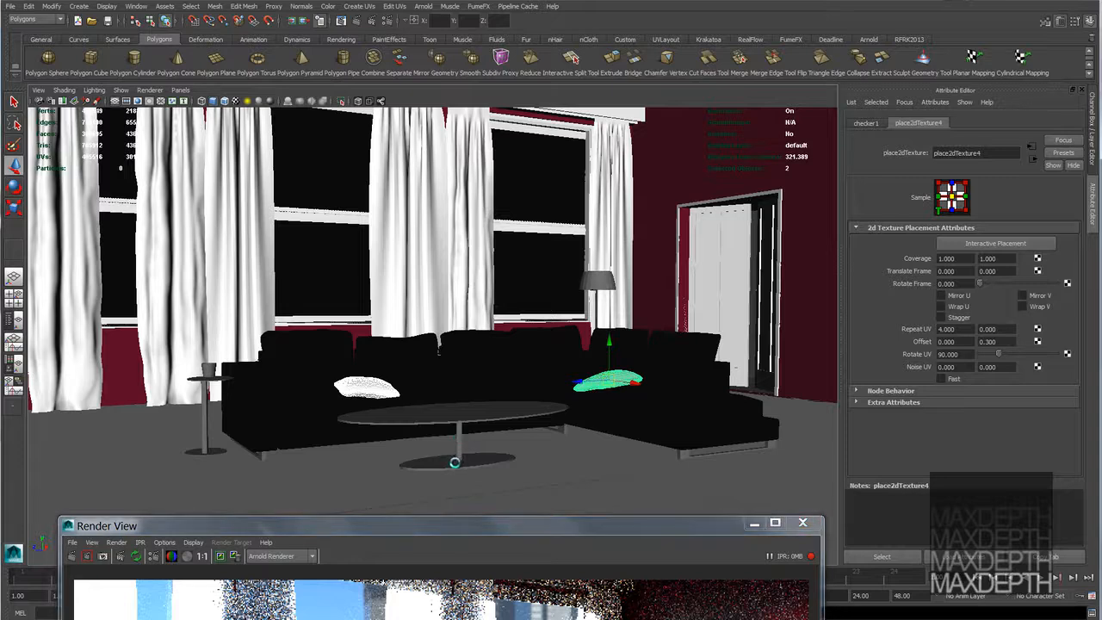
{"action": "left_click", "coordinate": [443, 464]}
{"action": "left_click", "coordinate": [338, 458]}
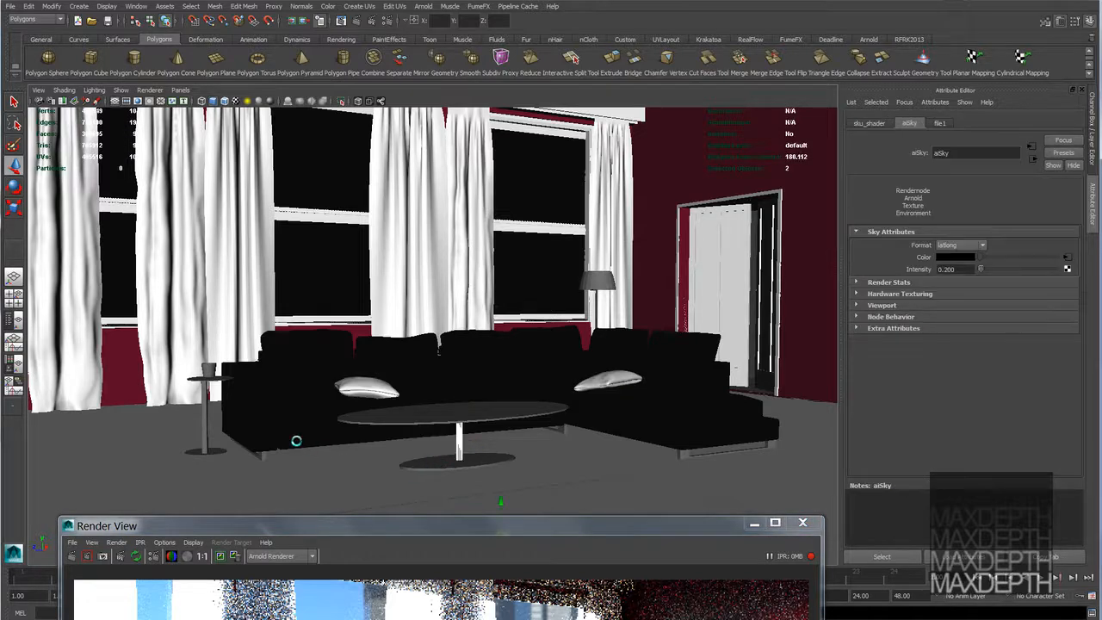
{"action": "left_click", "coordinate": [432, 465]}
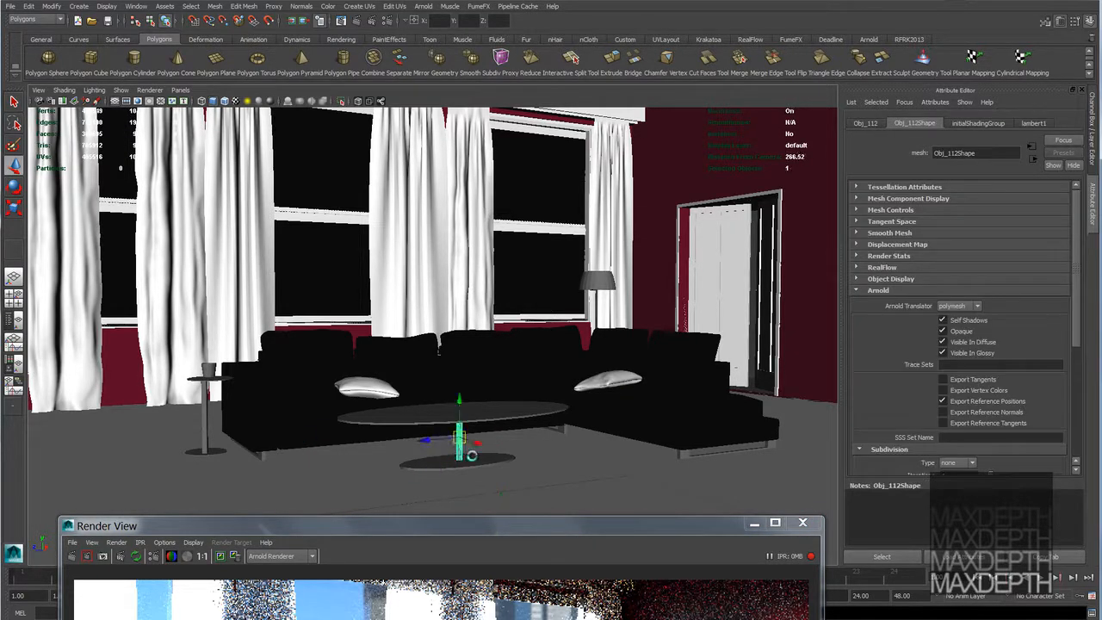
{"action": "left_click", "coordinate": [494, 454]}
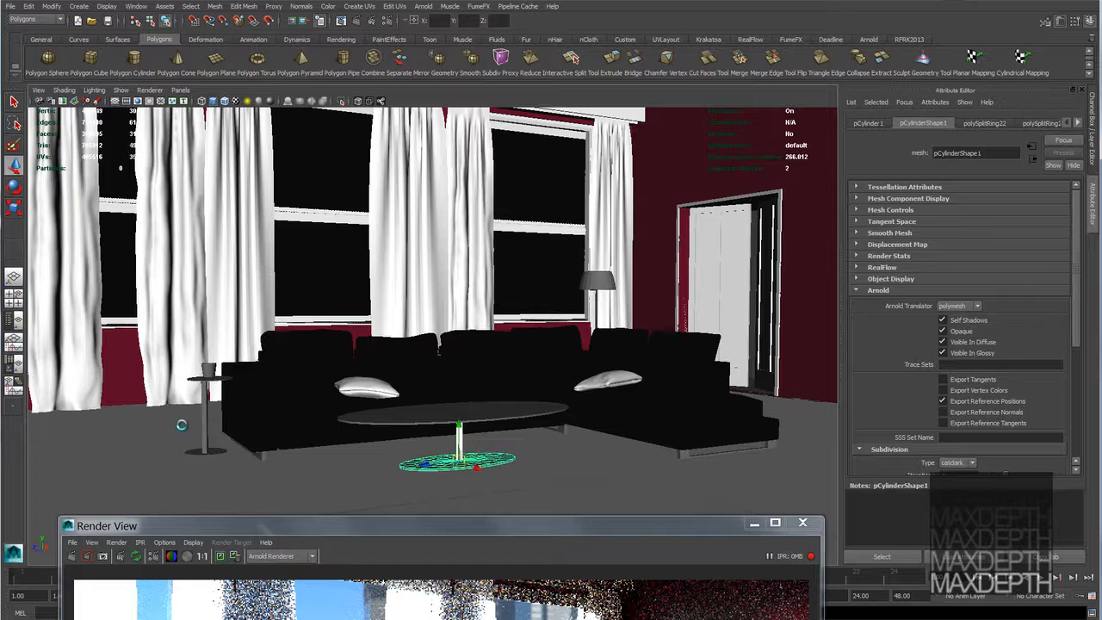
{"action": "left_click", "coordinate": [207, 428]}
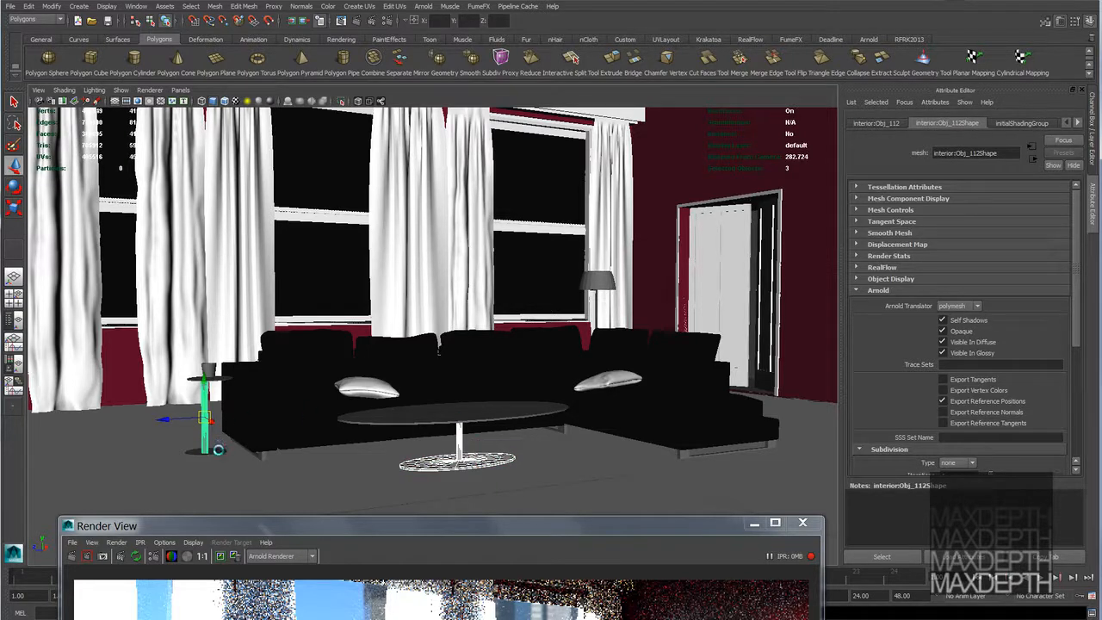
{"action": "left_click", "coordinate": [219, 448]}
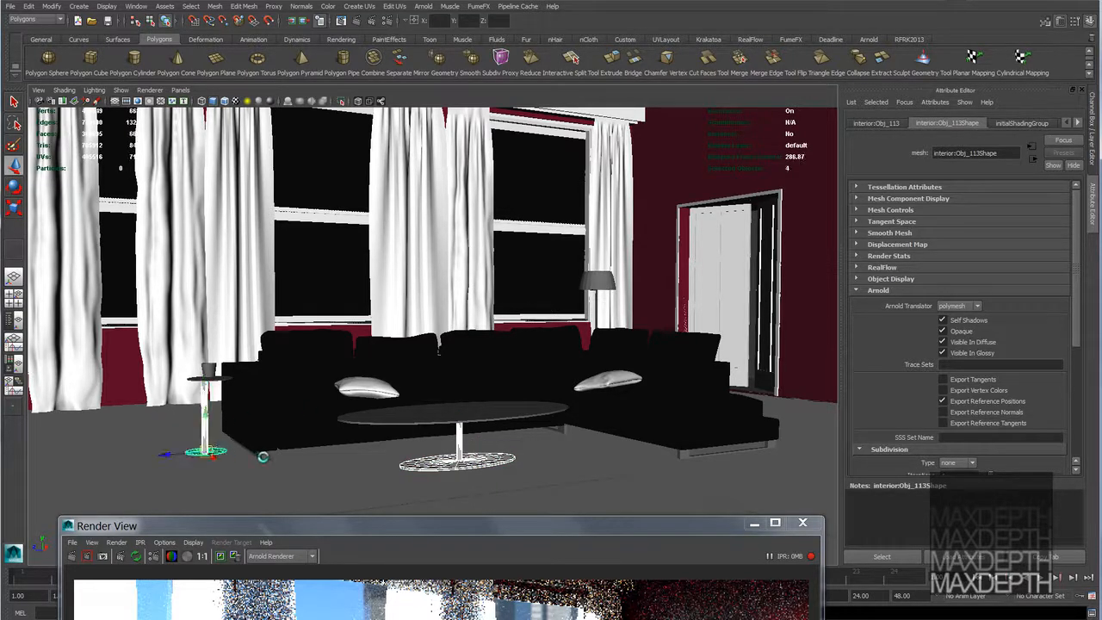
{"action": "left_click", "coordinate": [263, 456]}
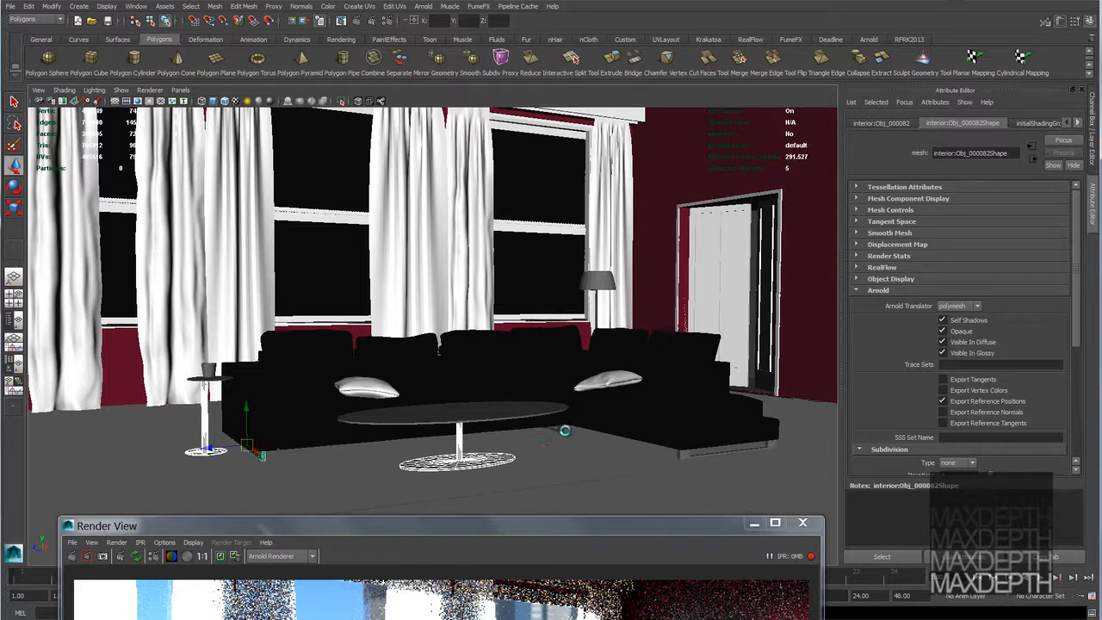
{"action": "left_click", "coordinate": [668, 453]}
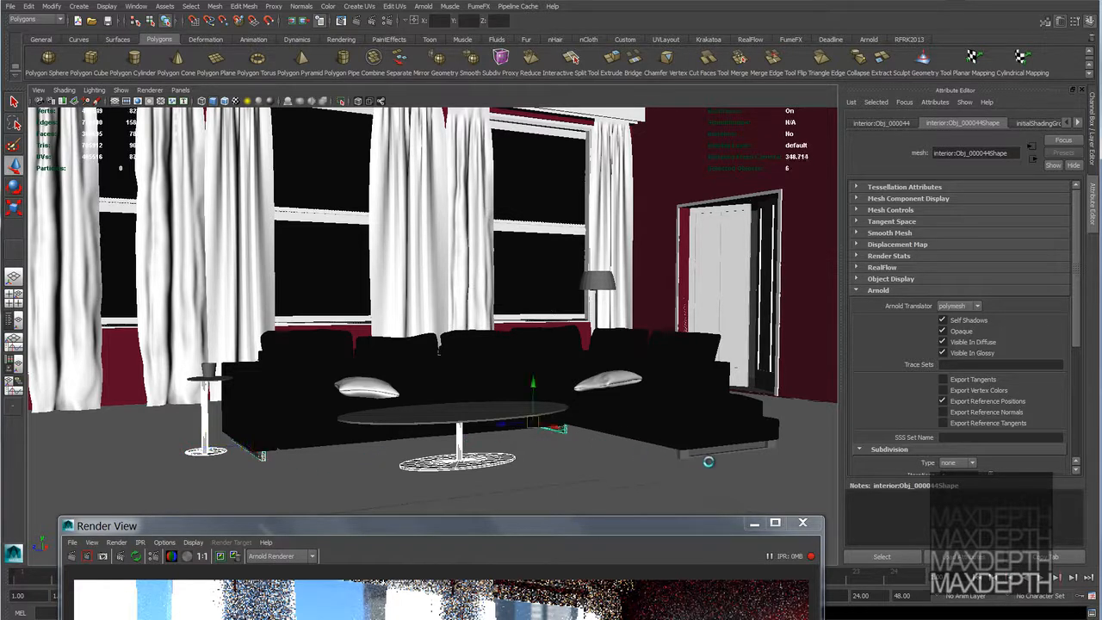
{"action": "left_click", "coordinate": [749, 445]}
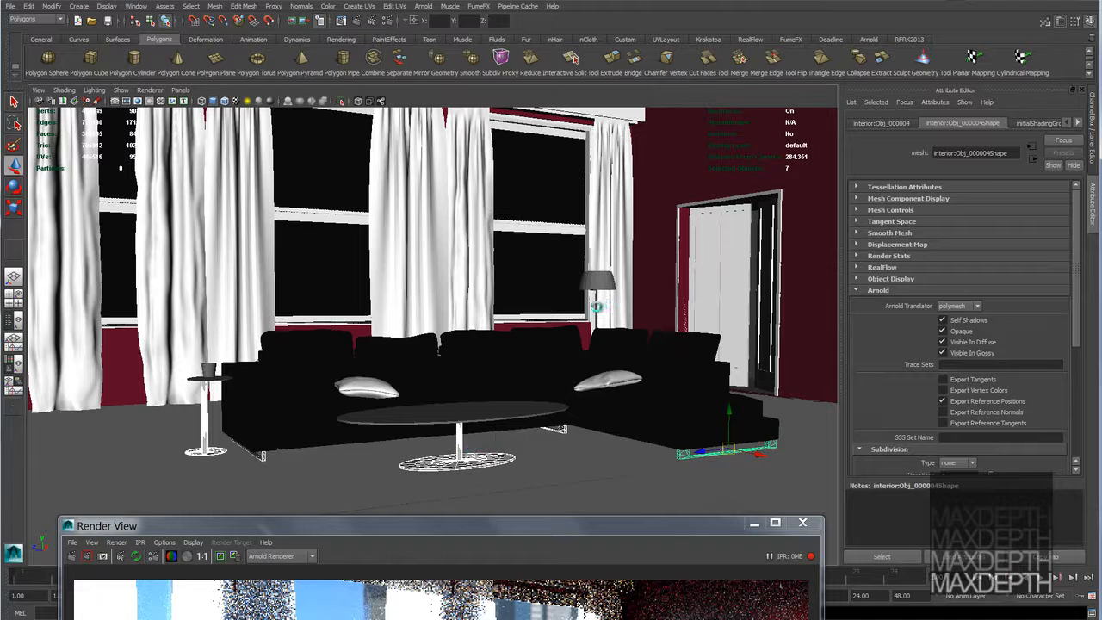
{"action": "left_click", "coordinate": [596, 305]}
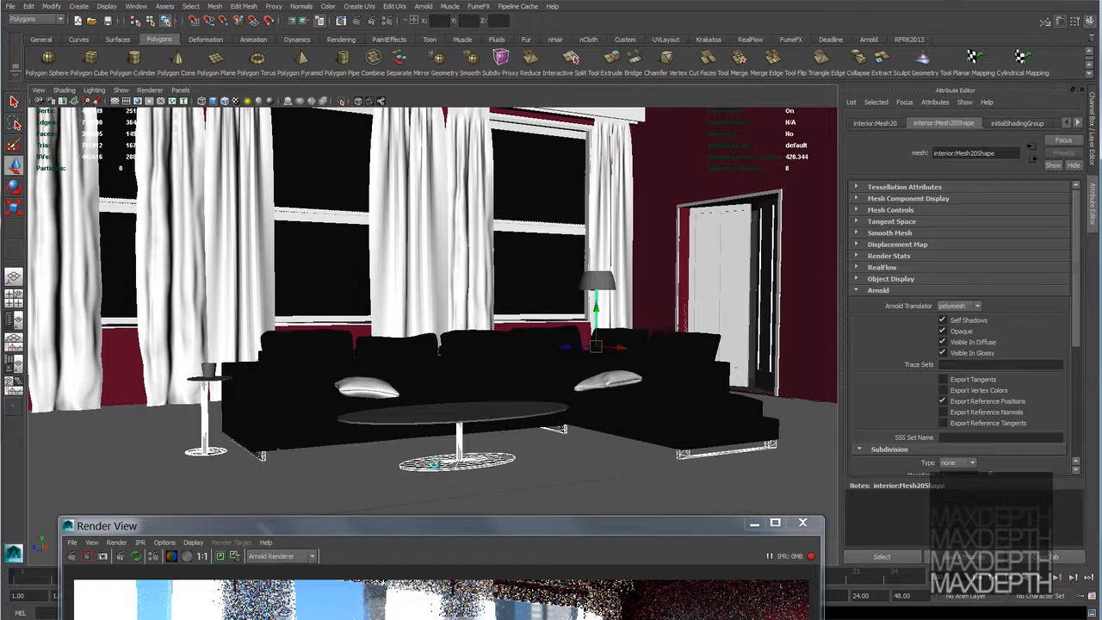
{"action": "right_click", "coordinate": [433, 463]}
{"action": "mouse_move", "coordinate": [482, 614]}
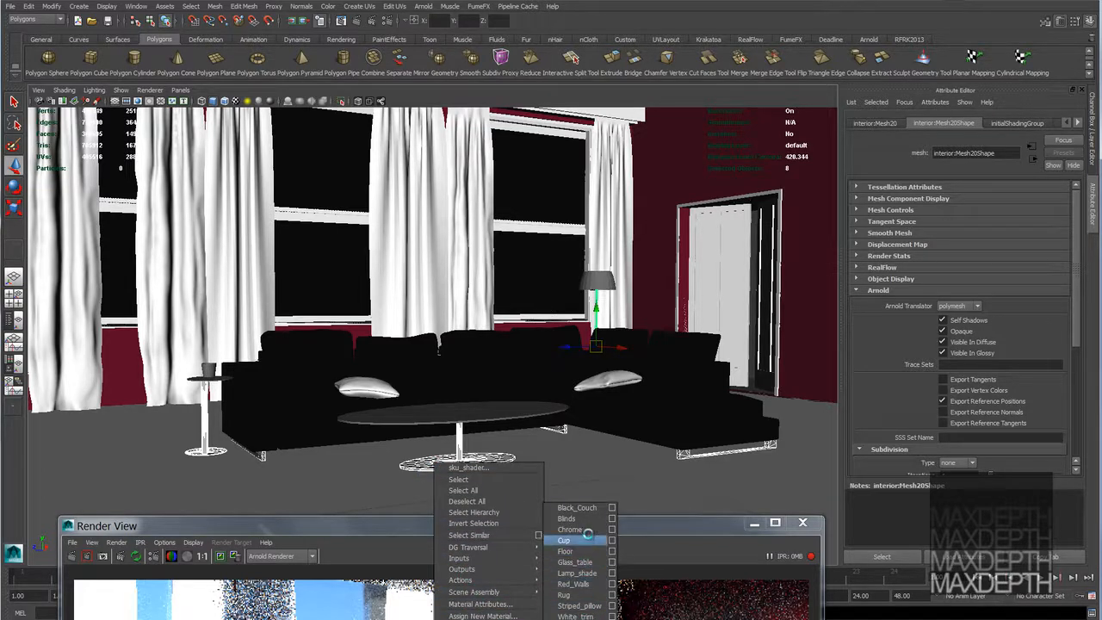
{"action": "left_click", "coordinate": [587, 535]}
{"action": "left_click_drag", "start_coordinate": [589, 525], "coordinate": [537, 90]}
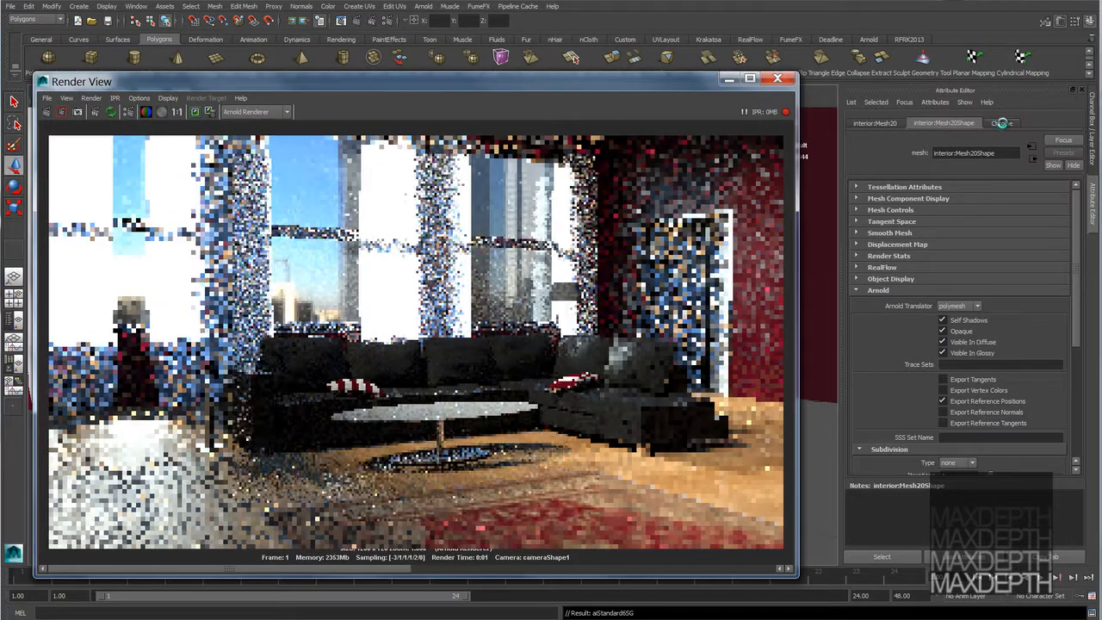
- Go through the Chrome material's diffuse, specular and reflection settings, set its refraction weight to 1, and collapse its sub-surface scattering settings
{"action": "left_click", "coordinate": [1001, 123]}
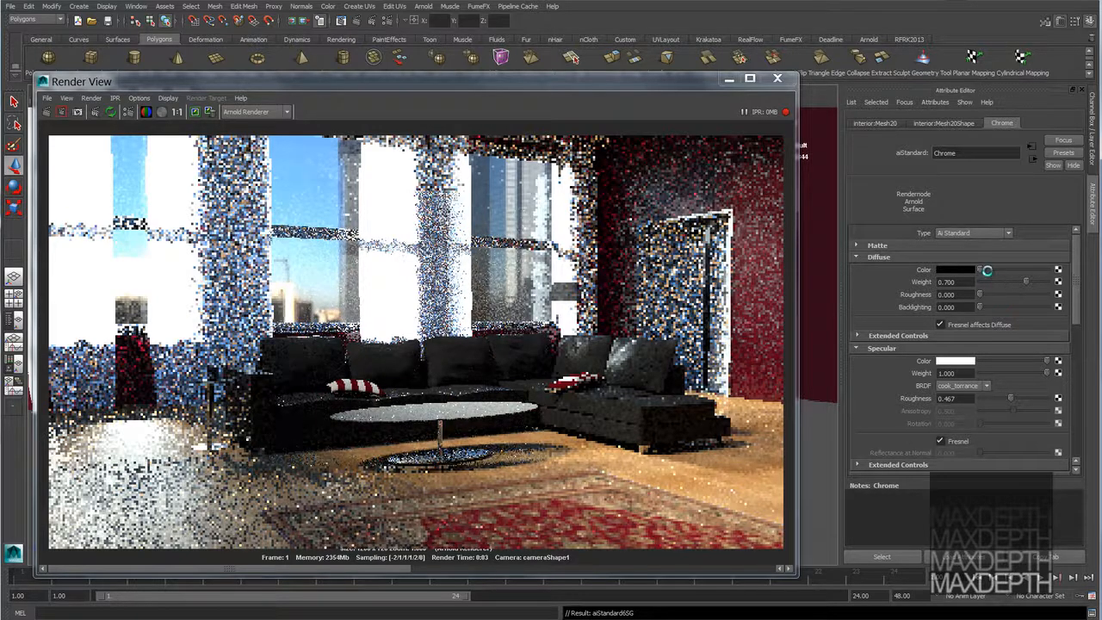
{"action": "scroll", "coordinate": [961, 276], "scroll_direction": "down", "scroll_amount": 3}
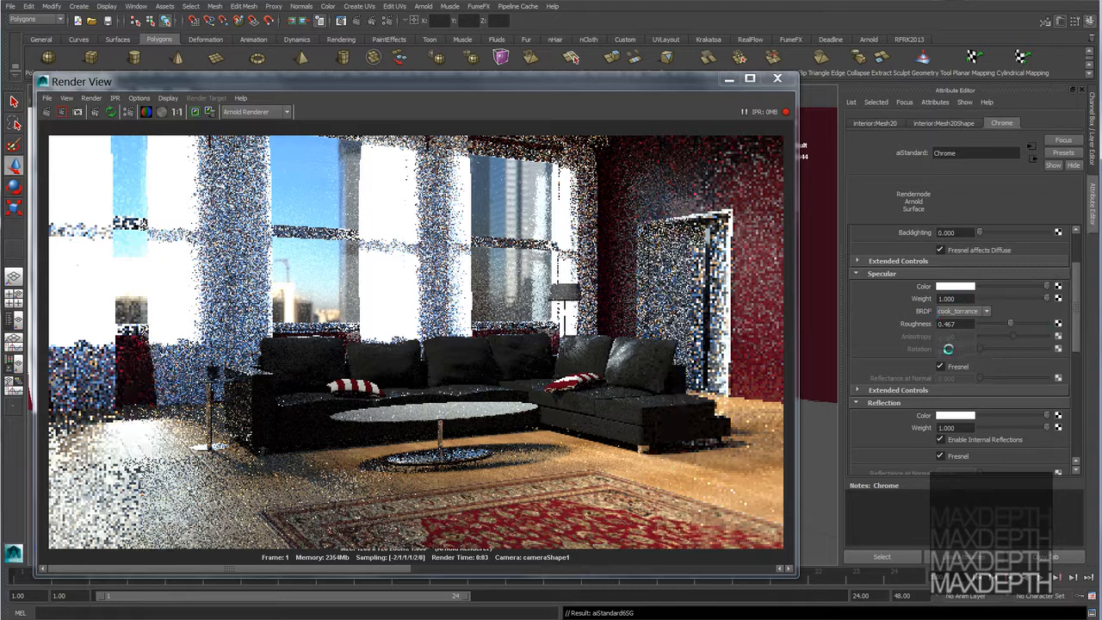
{"action": "scroll", "coordinate": [897, 355], "scroll_direction": "down", "scroll_amount": 2}
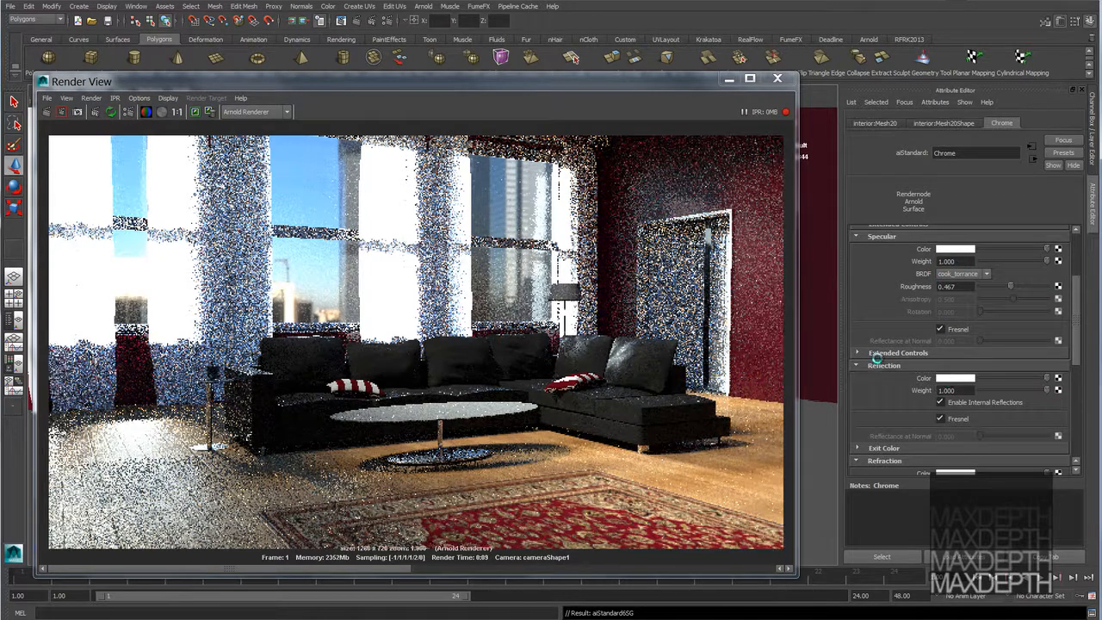
{"action": "scroll", "coordinate": [885, 364], "scroll_direction": "down", "scroll_amount": 2}
{"action": "scroll", "coordinate": [885, 364], "scroll_direction": "down", "scroll_amount": 2}
{"action": "scroll", "coordinate": [895, 358], "scroll_direction": "down", "scroll_amount": 3}
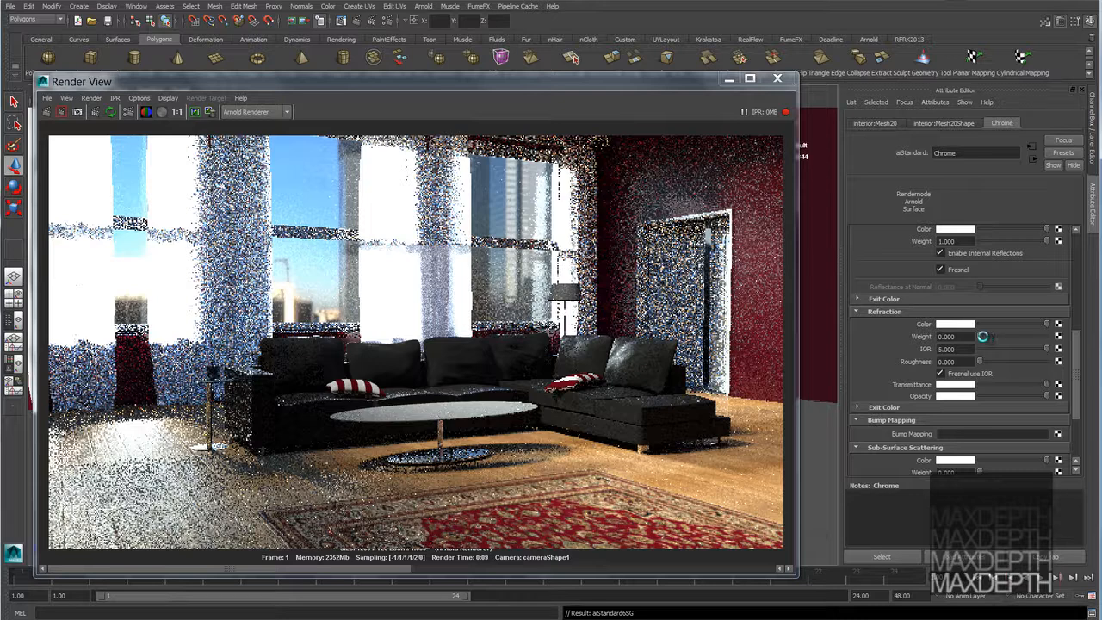
{"action": "left_click_drag", "start_coordinate": [1016, 334], "coordinate": [1048, 332]}
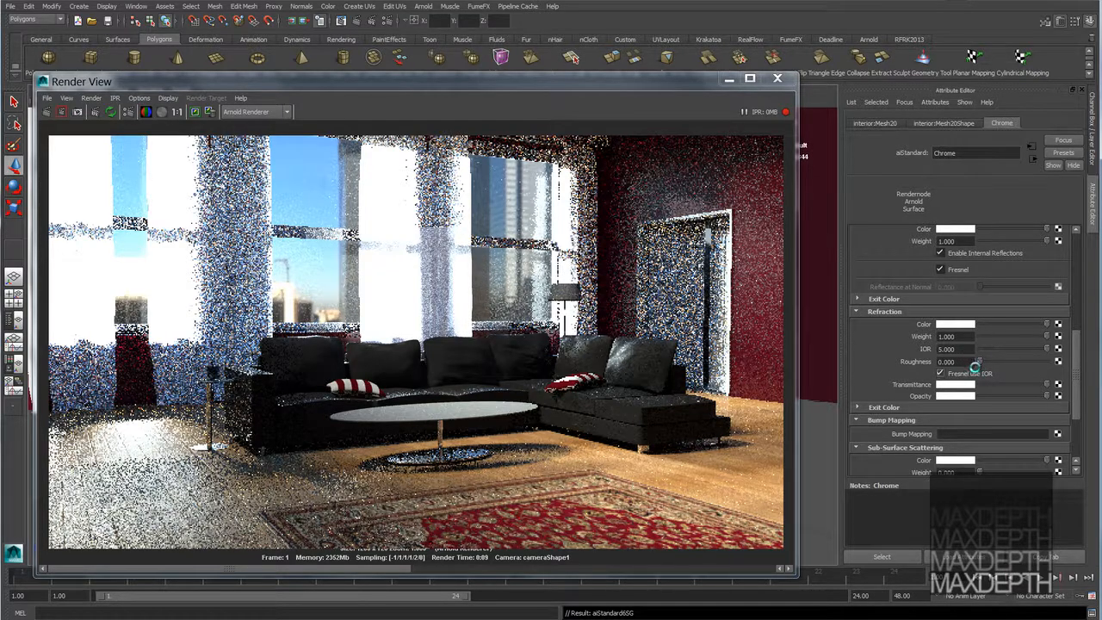
{"action": "scroll", "coordinate": [901, 410], "scroll_direction": "down", "scroll_amount": 1}
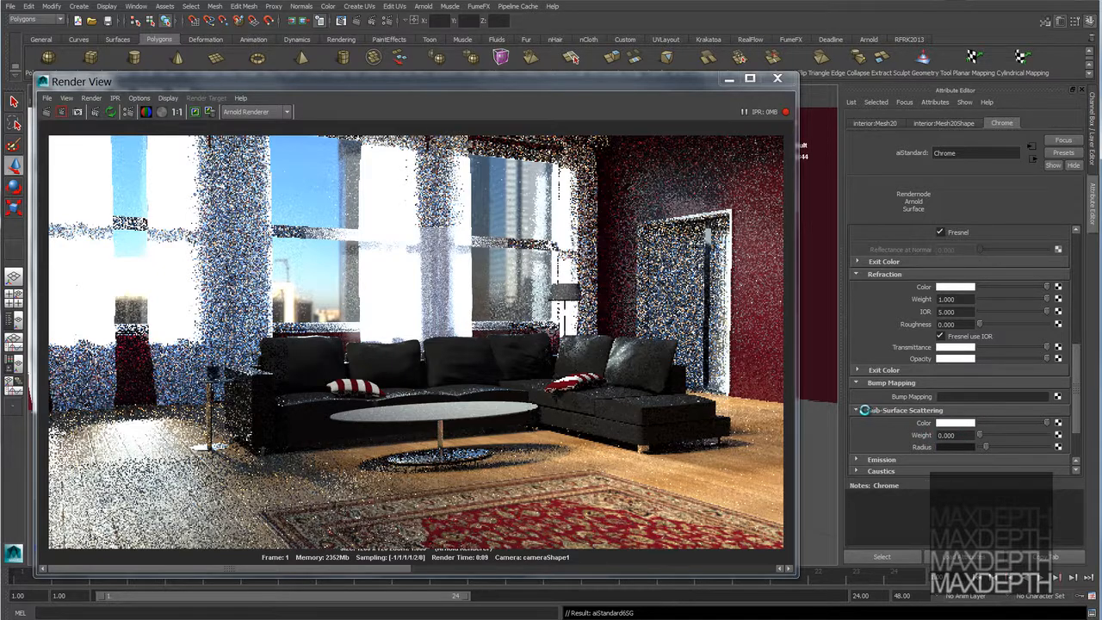
{"action": "left_click", "coordinate": [864, 409]}
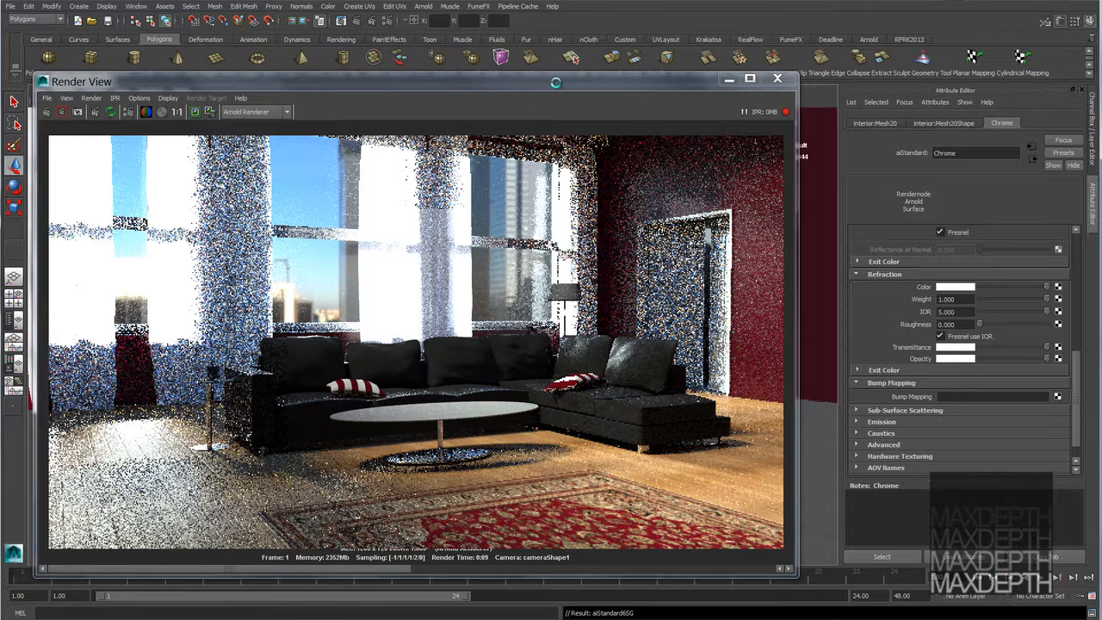
- Assign the existing Glass_table material to the coffee table top and the side table top, and bring the render back into view
{"action": "left_click_drag", "start_coordinate": [555, 83], "coordinate": [588, 519]}
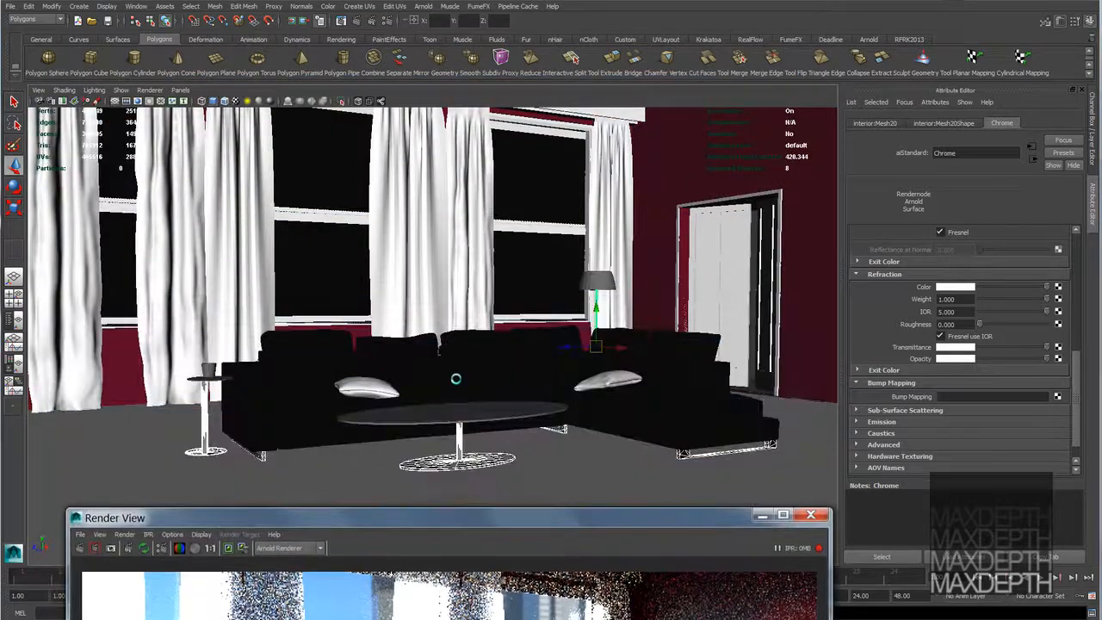
{"action": "left_click", "coordinate": [413, 416]}
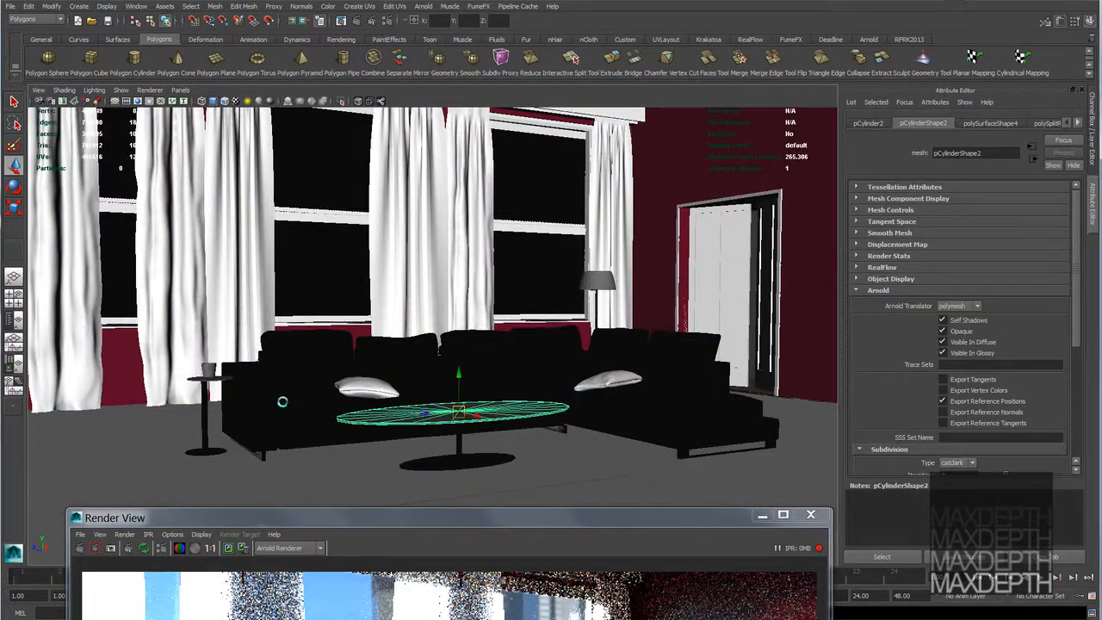
{"action": "left_click", "coordinate": [424, 439]}
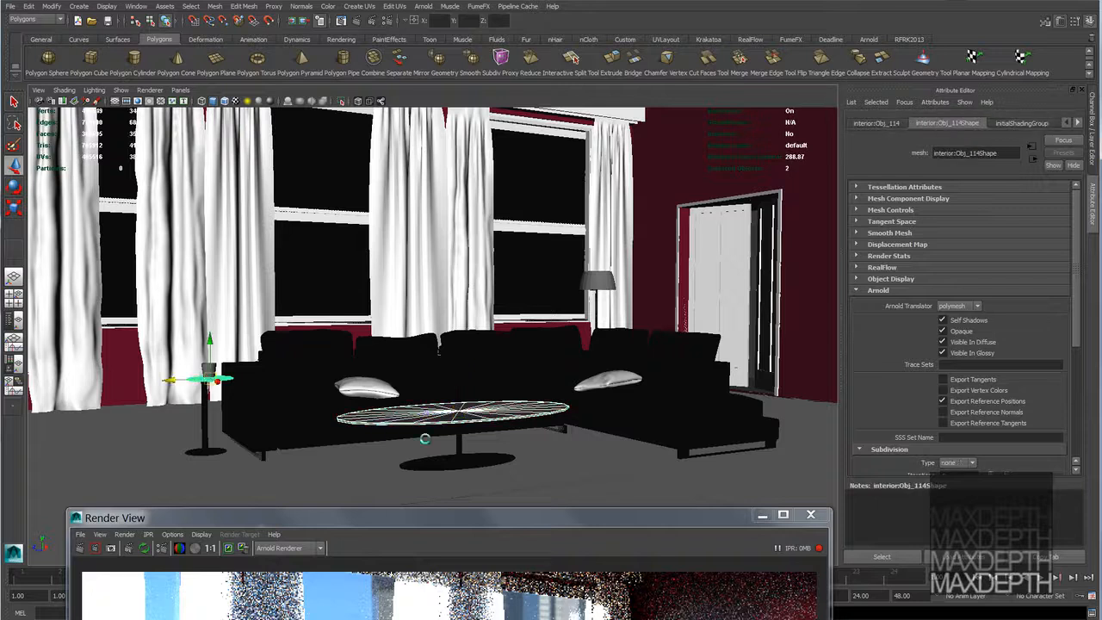
{"action": "right_click_drag", "start_coordinate": [498, 404], "coordinate": [594, 562]}
{"action": "left_click_drag", "start_coordinate": [603, 527], "coordinate": [588, 80]}
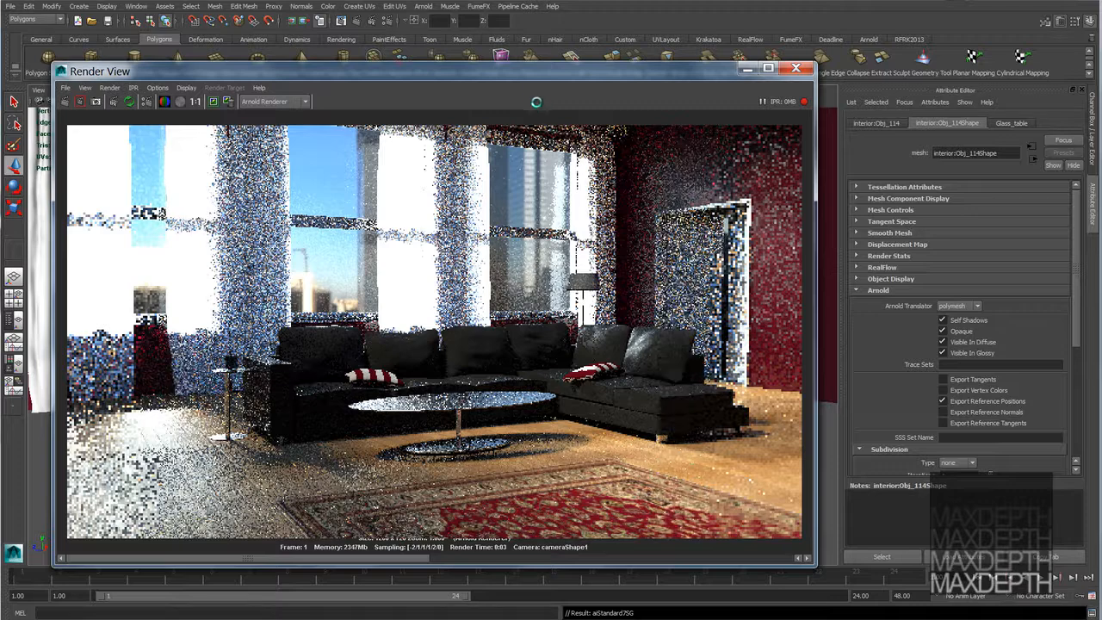
- Turn off Arnold's Opaque option on the coffee table top and the side table top, and check the updated render
{"action": "left_click_drag", "start_coordinate": [528, 74], "coordinate": [541, 519]}
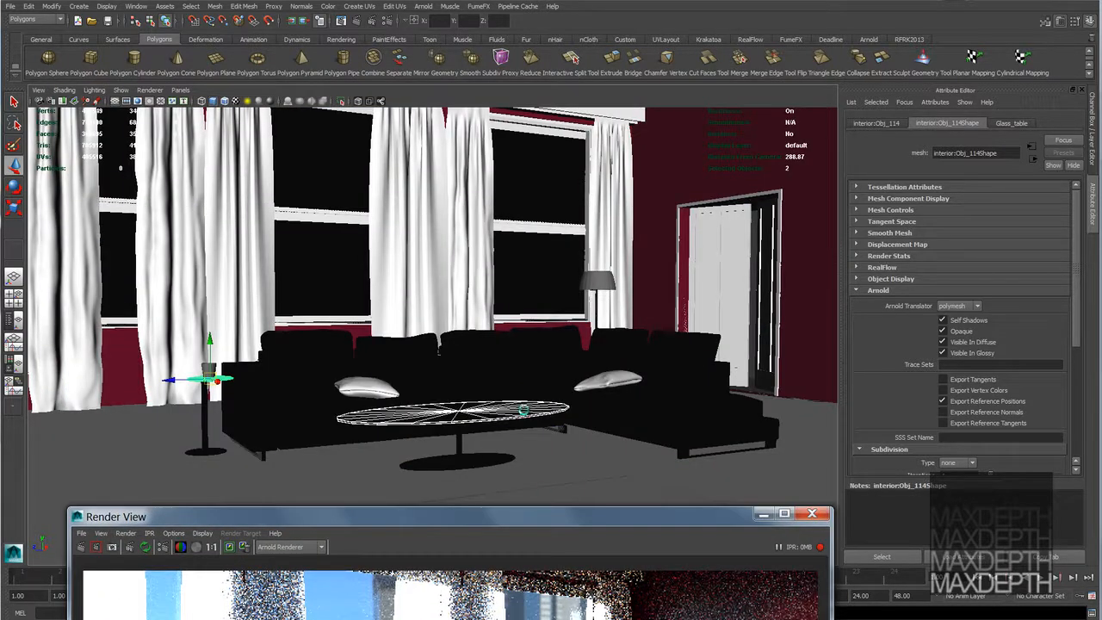
{"action": "left_click", "coordinate": [523, 412]}
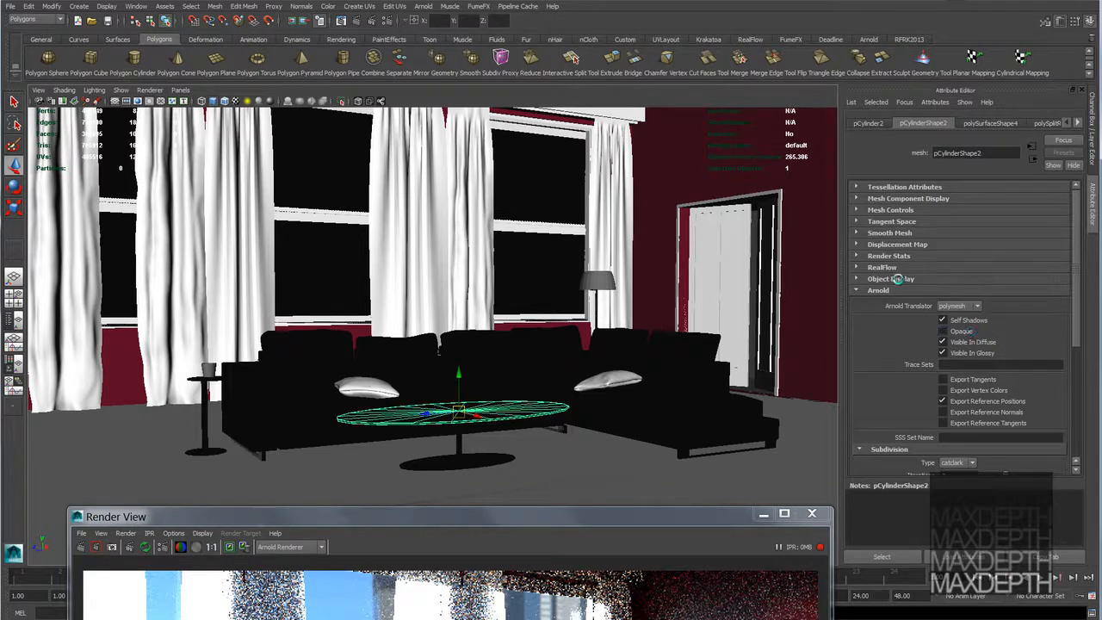
{"action": "left_click", "coordinate": [205, 378]}
{"action": "left_click", "coordinate": [961, 331]}
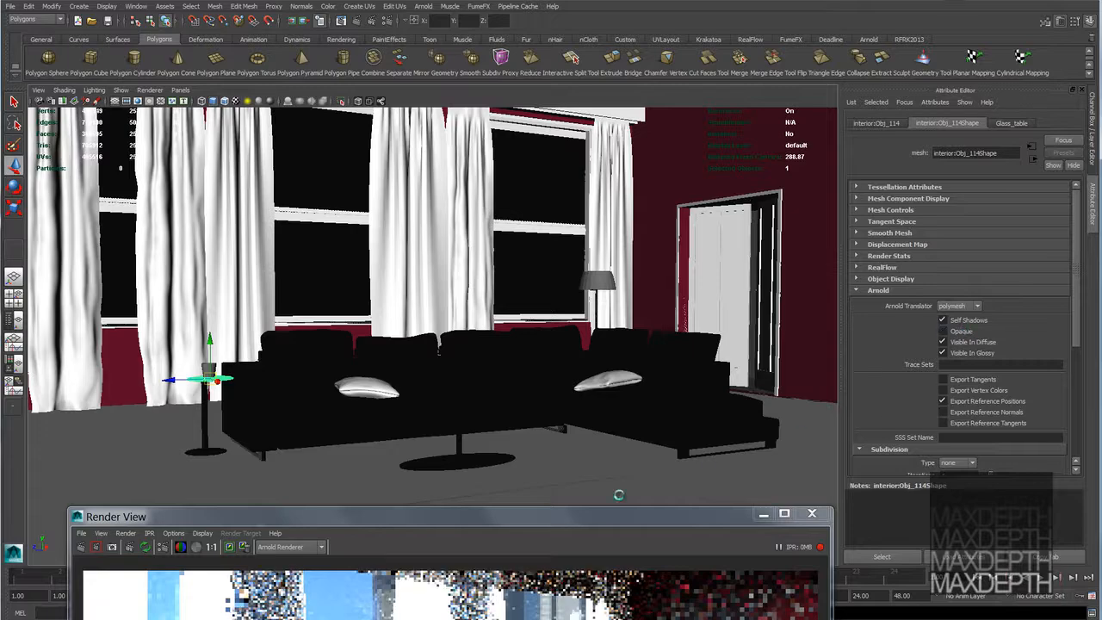
{"action": "left_click_drag", "start_coordinate": [493, 516], "coordinate": [474, 112]}
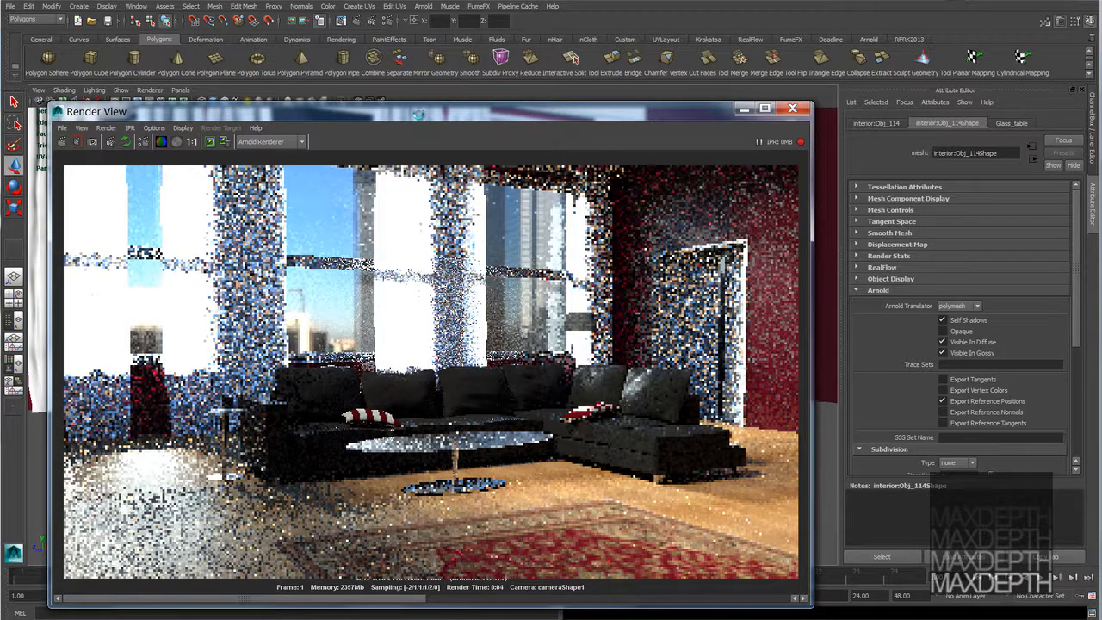
- Turn off Opaque for the cup on the side table, assign it the existing Cup material, and bring the render back into view
{"action": "left_click_drag", "start_coordinate": [416, 119], "coordinate": [437, 498]}
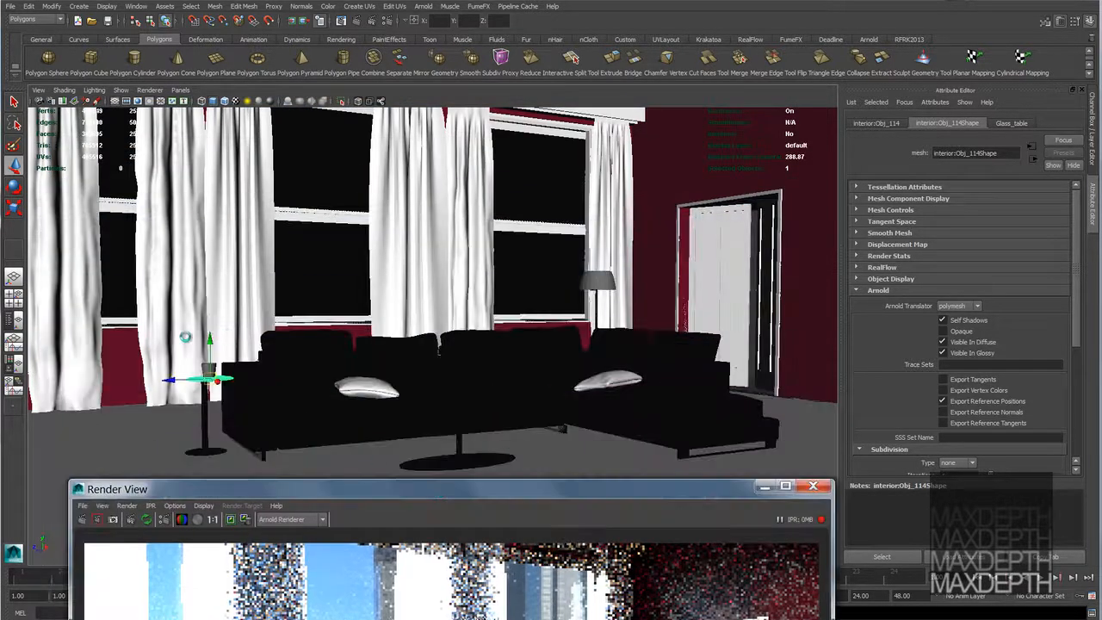
{"action": "left_click", "coordinate": [208, 367]}
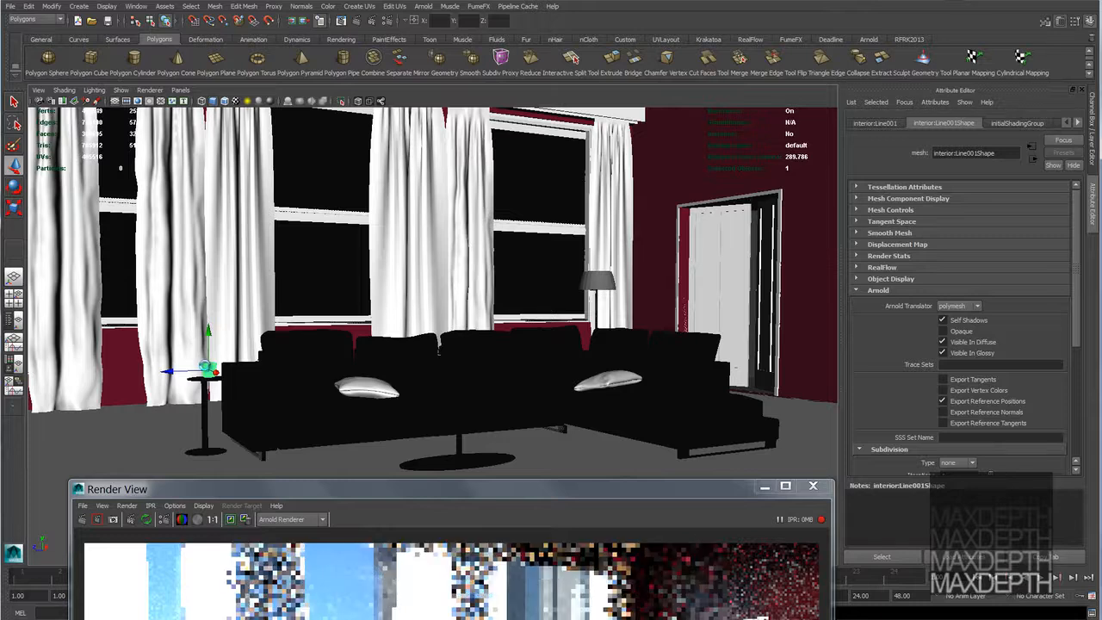
{"action": "right_click", "coordinate": [207, 368]}
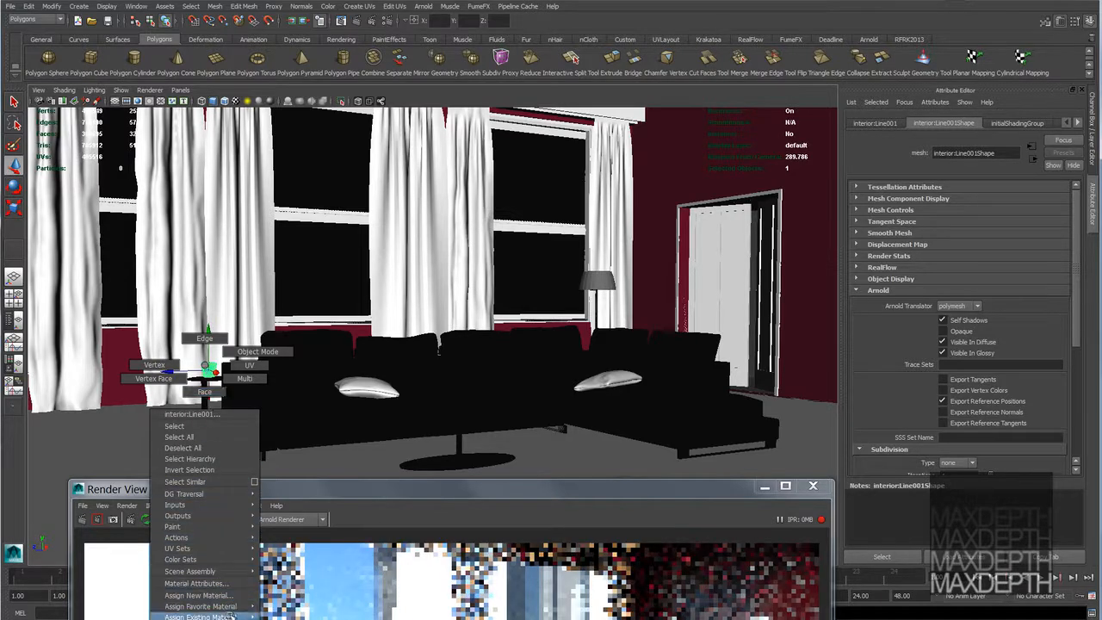
{"action": "mouse_move", "coordinate": [230, 616]}
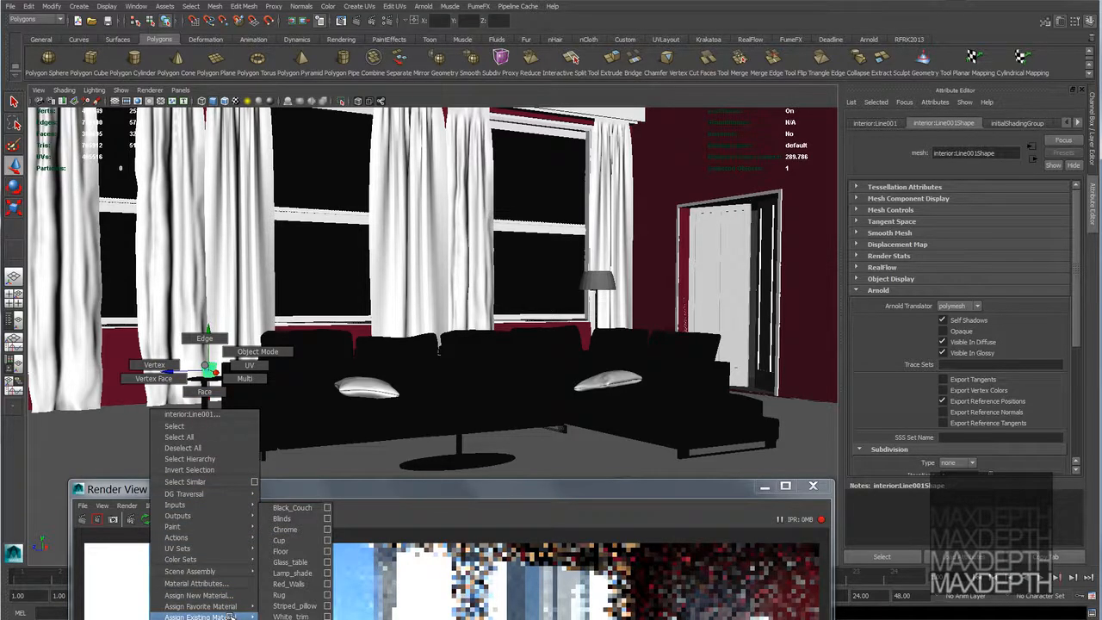
{"action": "left_click", "coordinate": [308, 541]}
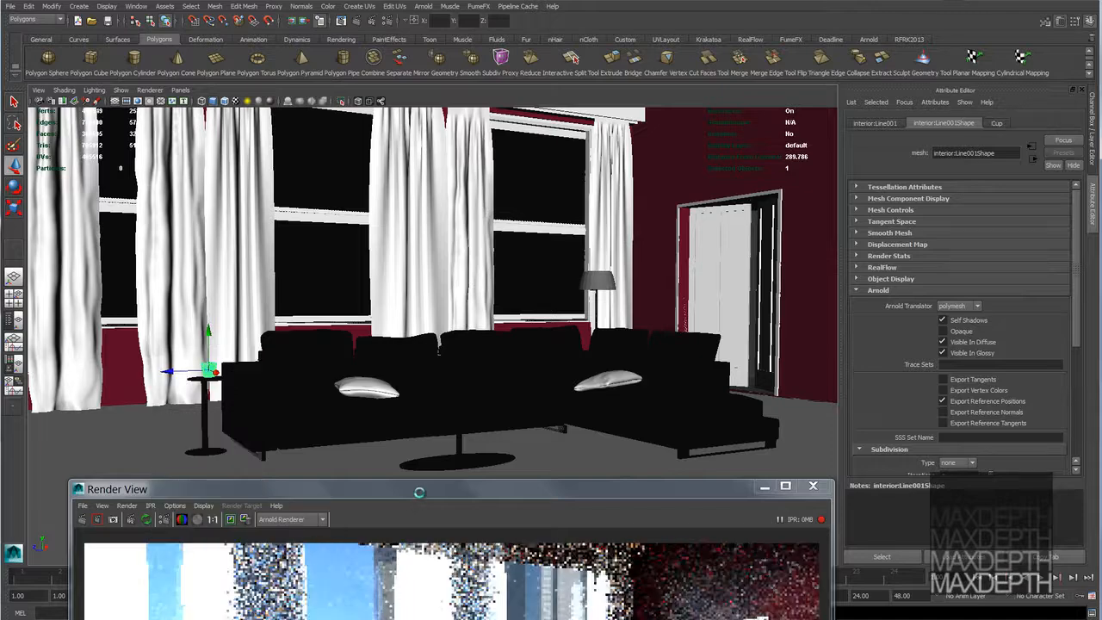
{"action": "left_click_drag", "start_coordinate": [404, 489], "coordinate": [388, 55]}
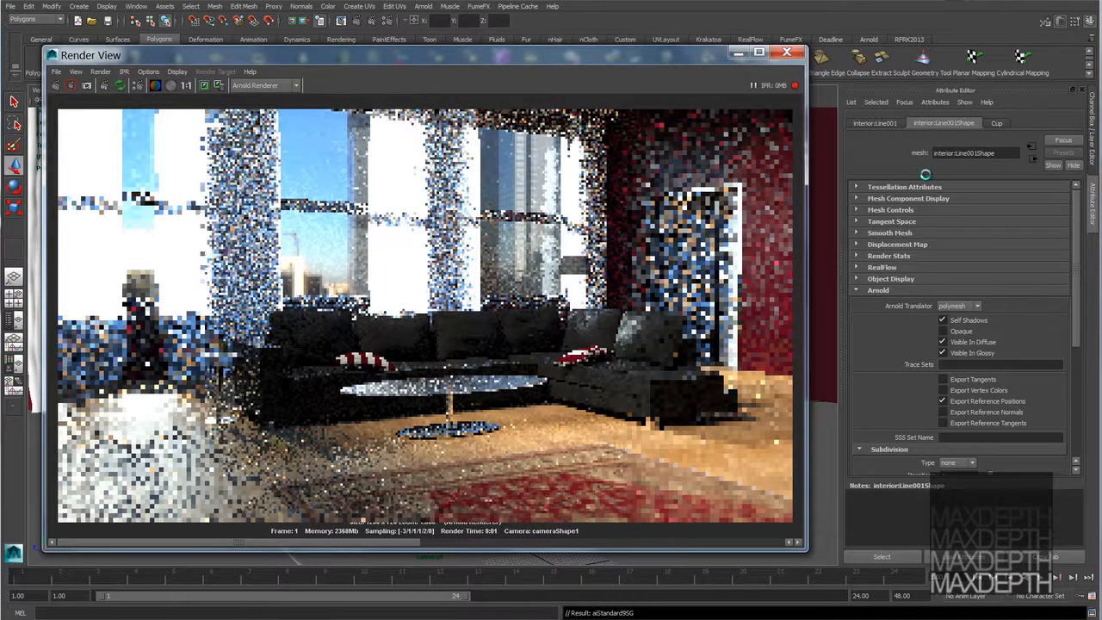
- Review the Cup material's diffuse, specular and refraction settings
{"action": "left_click", "coordinate": [998, 122]}
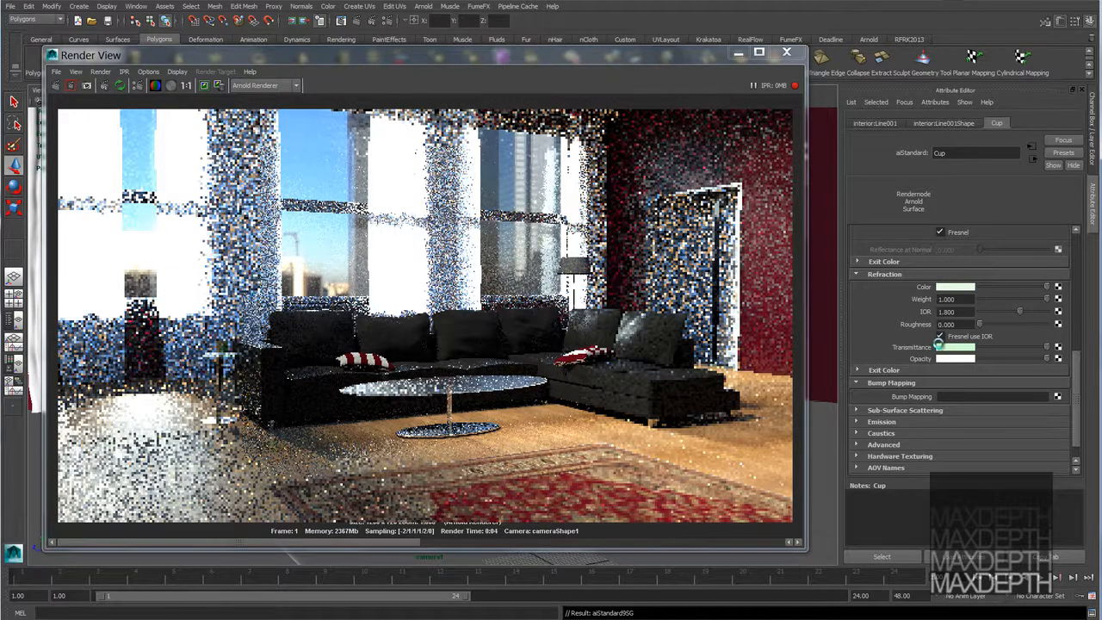
{"action": "scroll", "coordinate": [947, 352], "scroll_direction": "up", "scroll_amount": 5}
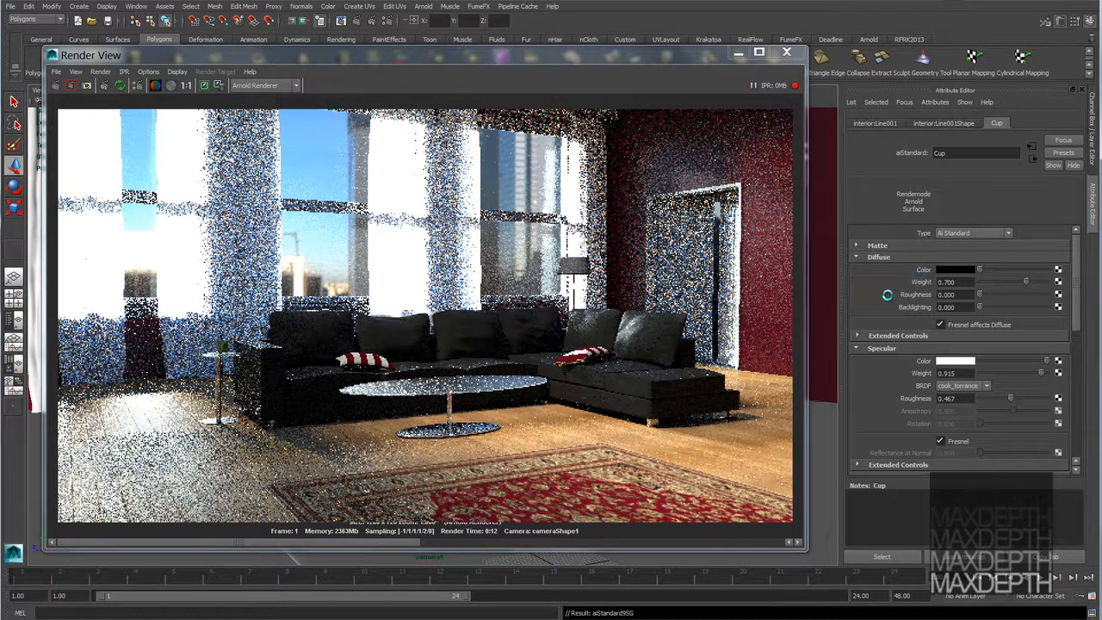
{"action": "scroll", "coordinate": [887, 296], "scroll_direction": "down", "scroll_amount": 5}
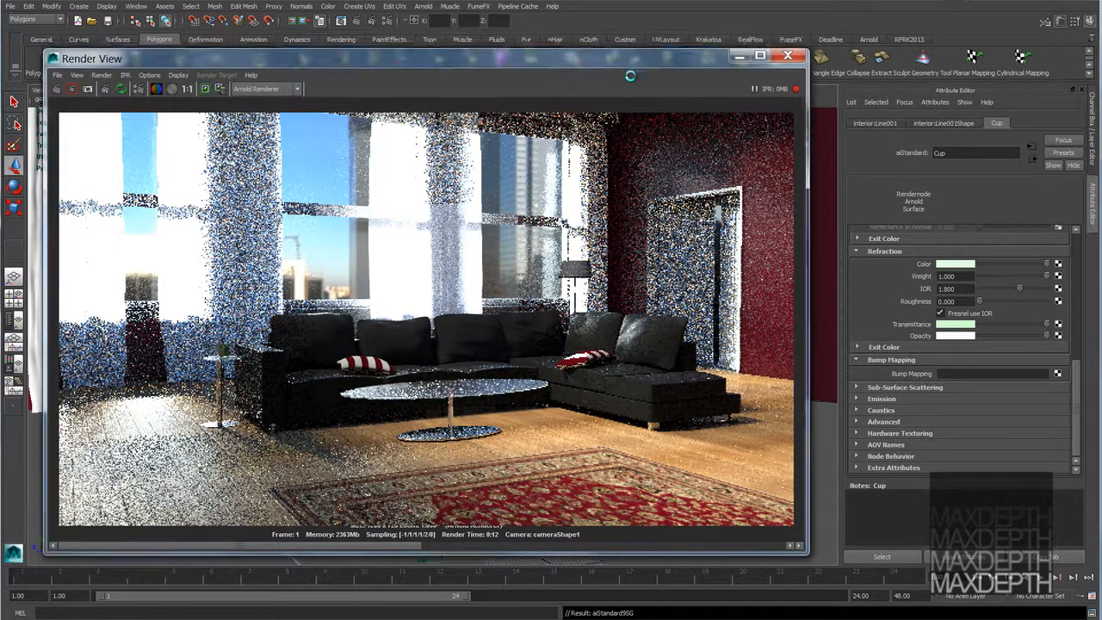
- Assign the existing Lamp_shade material to the floor lamp's shade, and bring the render back into view
{"action": "left_click_drag", "start_coordinate": [630, 64], "coordinate": [620, 389]}
{"action": "left_click", "coordinate": [596, 280]}
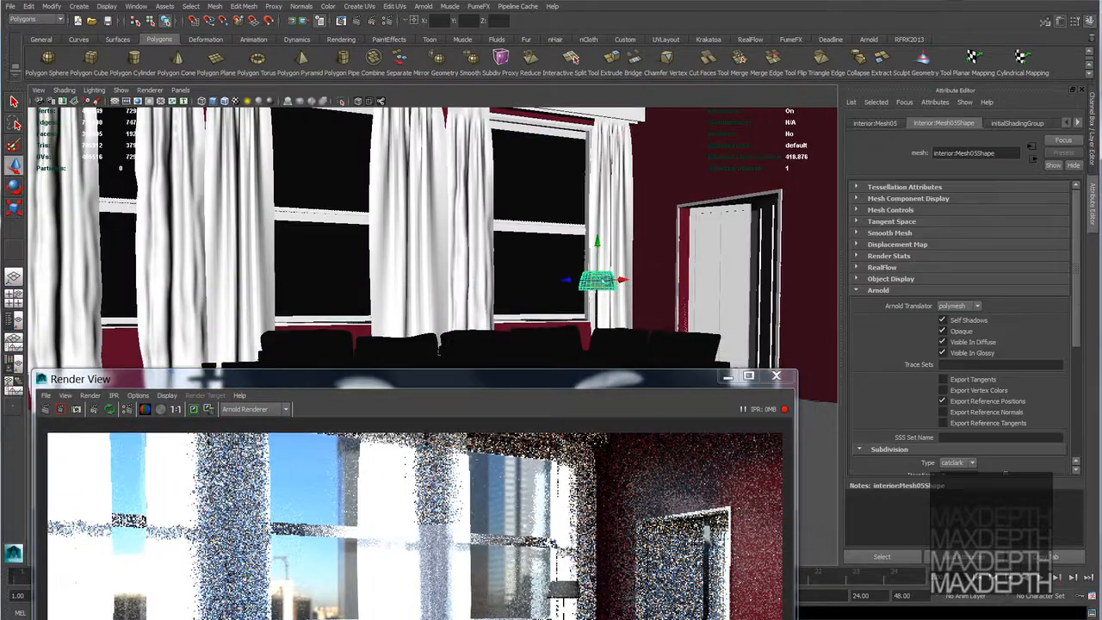
{"action": "right_click_drag", "start_coordinate": [585, 286], "coordinate": [682, 575]}
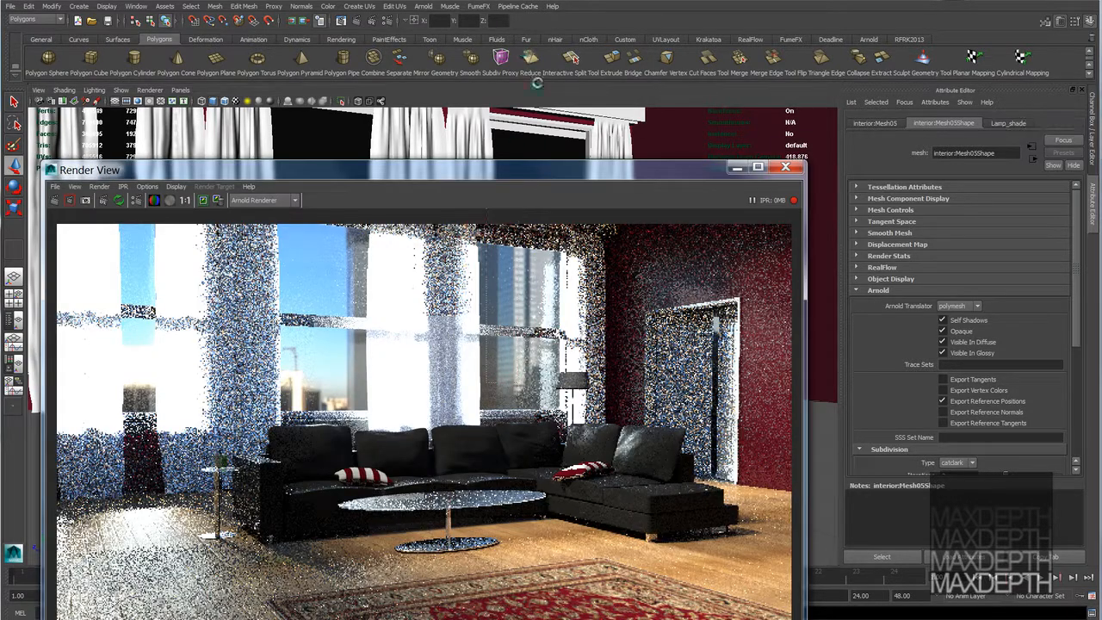
{"action": "left_click_drag", "start_coordinate": [515, 168], "coordinate": [518, 50]}
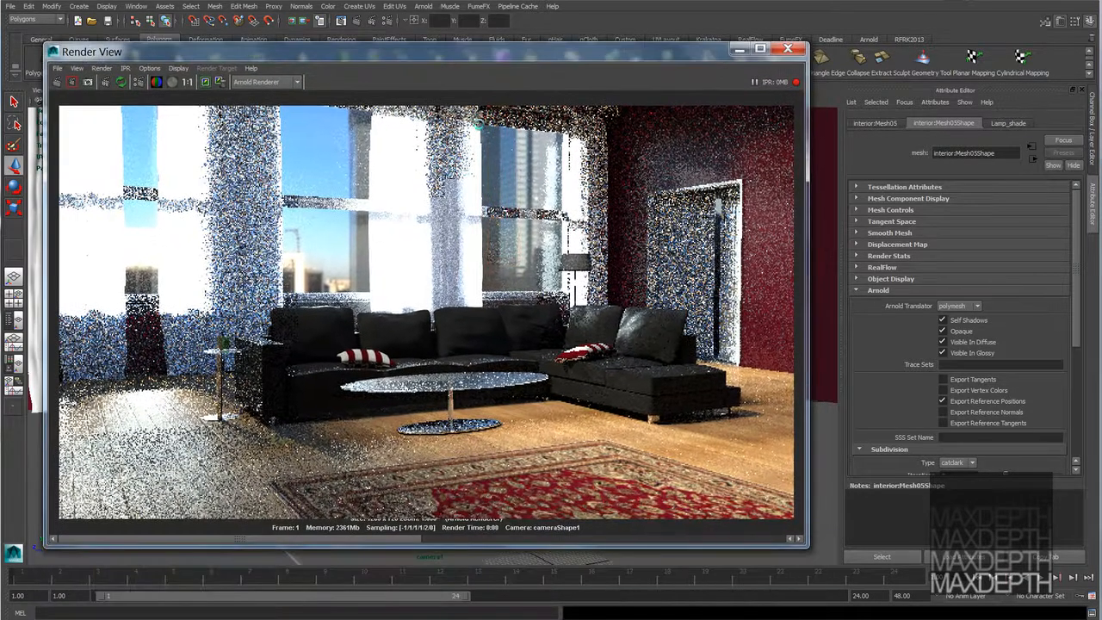
{"action": "left_click", "coordinate": [453, 100]}
{"action": "left_click", "coordinate": [107, 82]}
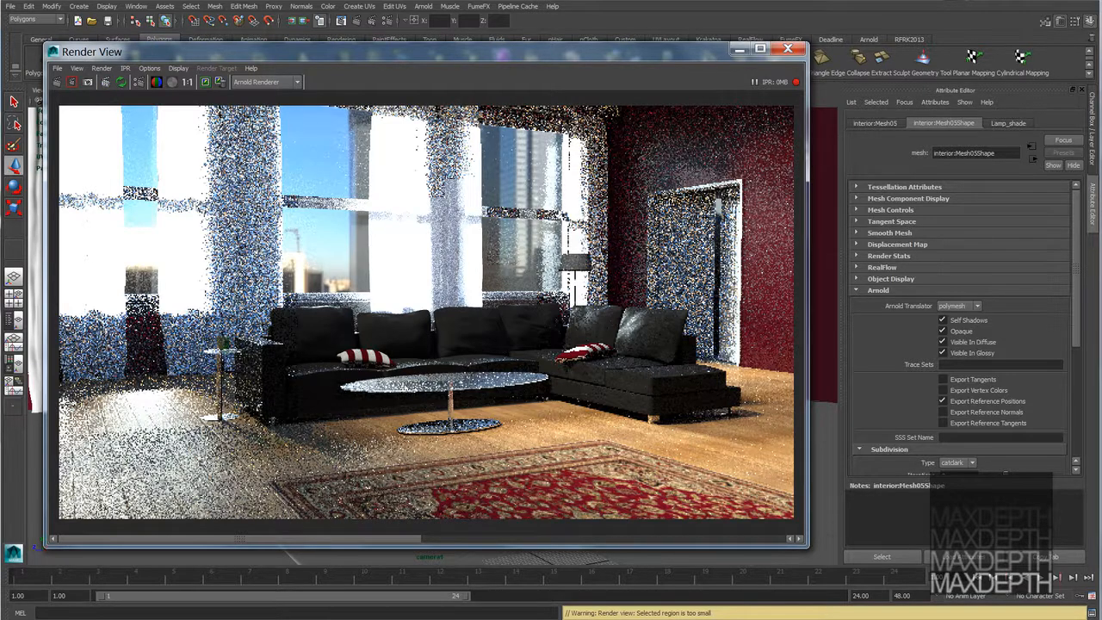
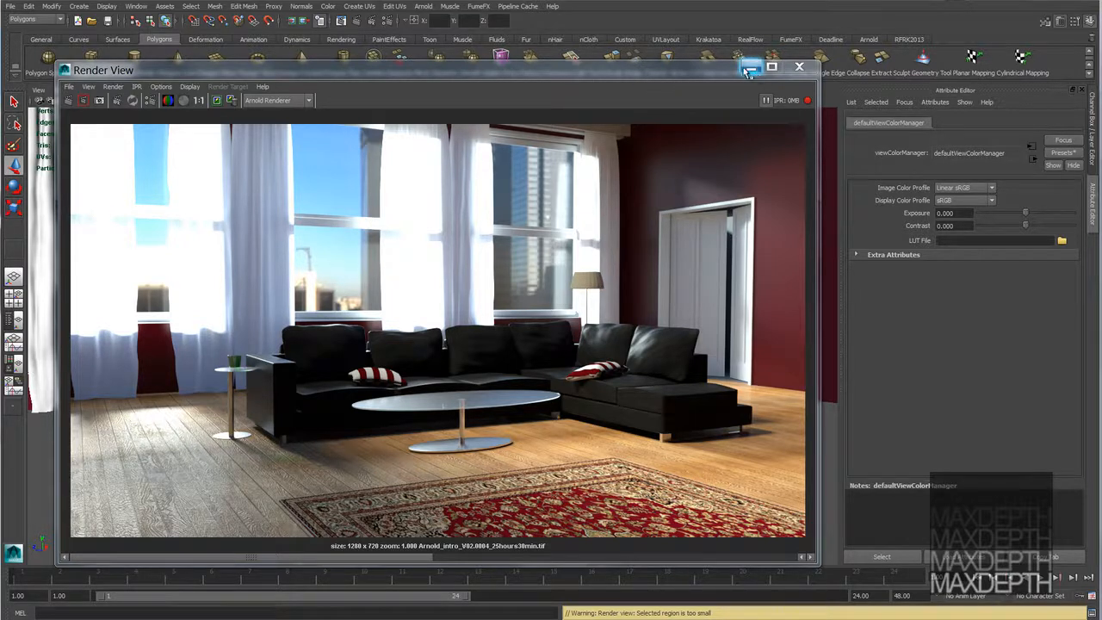
- Set Arnold's render sampling to Camera (AA) 8, Diffuse 3, Glossy 3 and Refraction 2
{"action": "left_click_drag", "start_coordinate": [0, 94], "coordinate": [155, 66]}
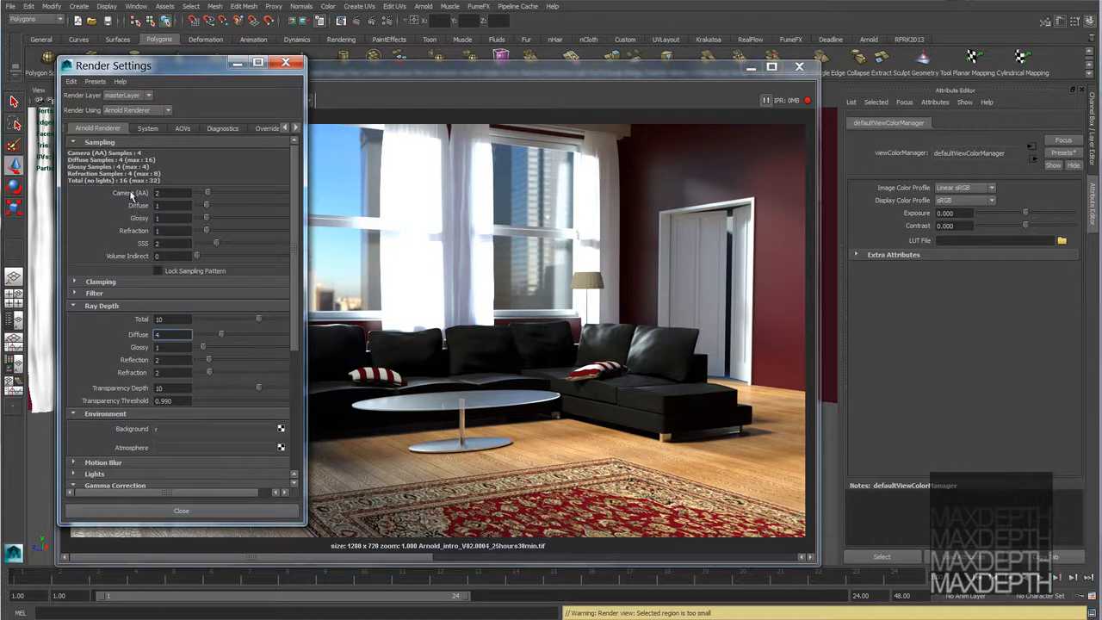
{"action": "scroll", "coordinate": [129, 196], "scroll_direction": "down", "scroll_amount": 2}
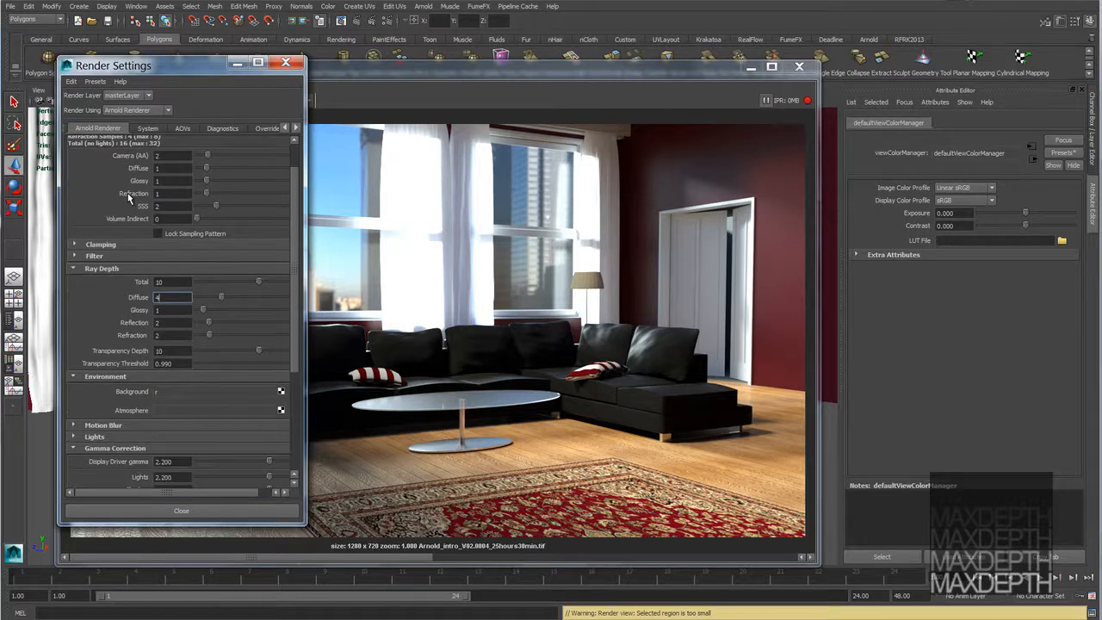
{"action": "scroll", "coordinate": [130, 197], "scroll_direction": "up", "scroll_amount": 2}
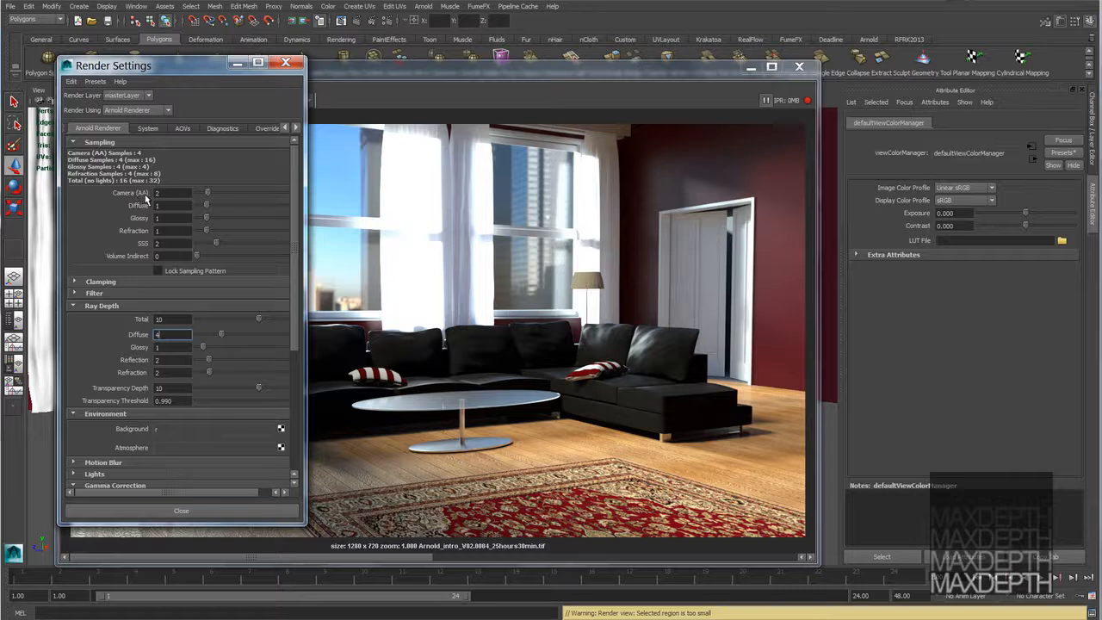
{"action": "left_click_drag", "start_coordinate": [173, 193], "coordinate": [153, 195]}
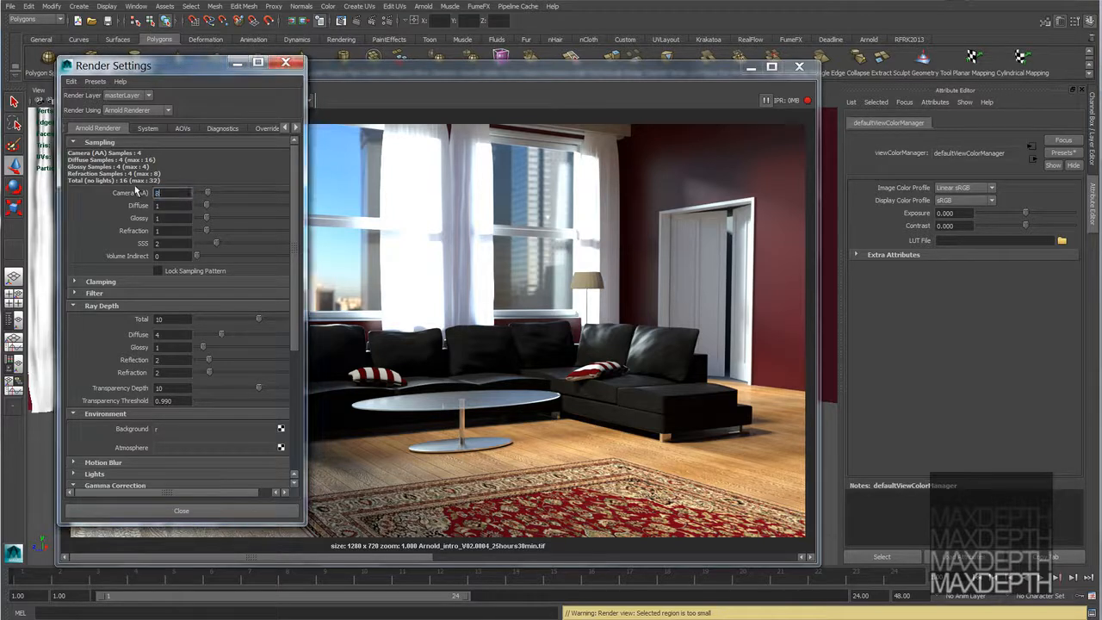
{"action": "left_click", "coordinate": [168, 207]}
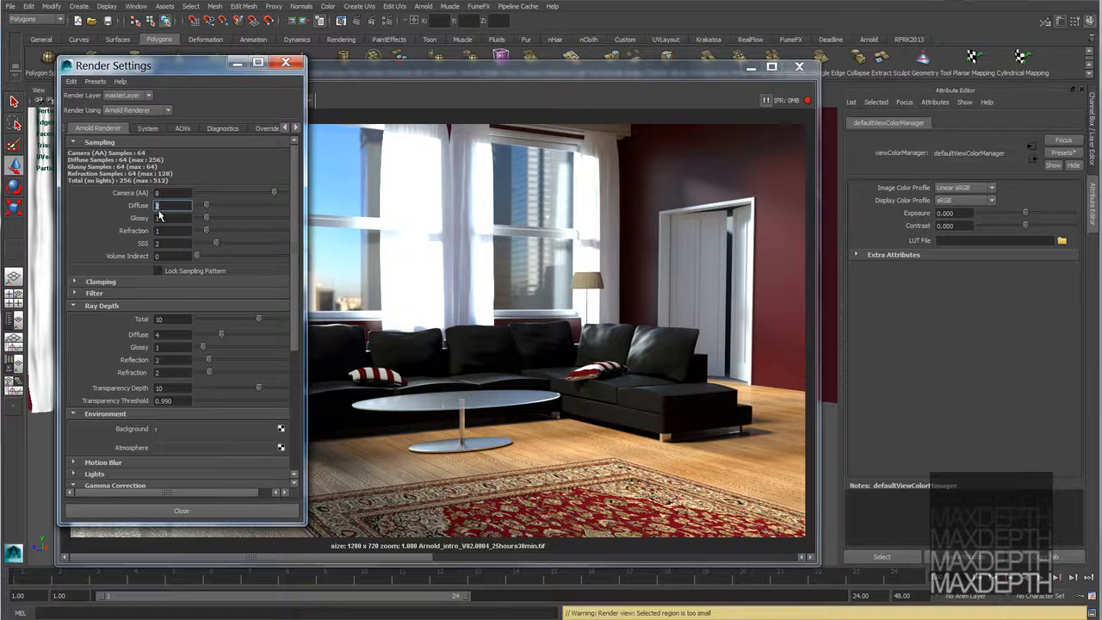
{"action": "type", "text": "3"}
{"action": "key", "text": "Tab"}
{"action": "type", "text": "3"}
{"action": "key", "text": "Tab"}
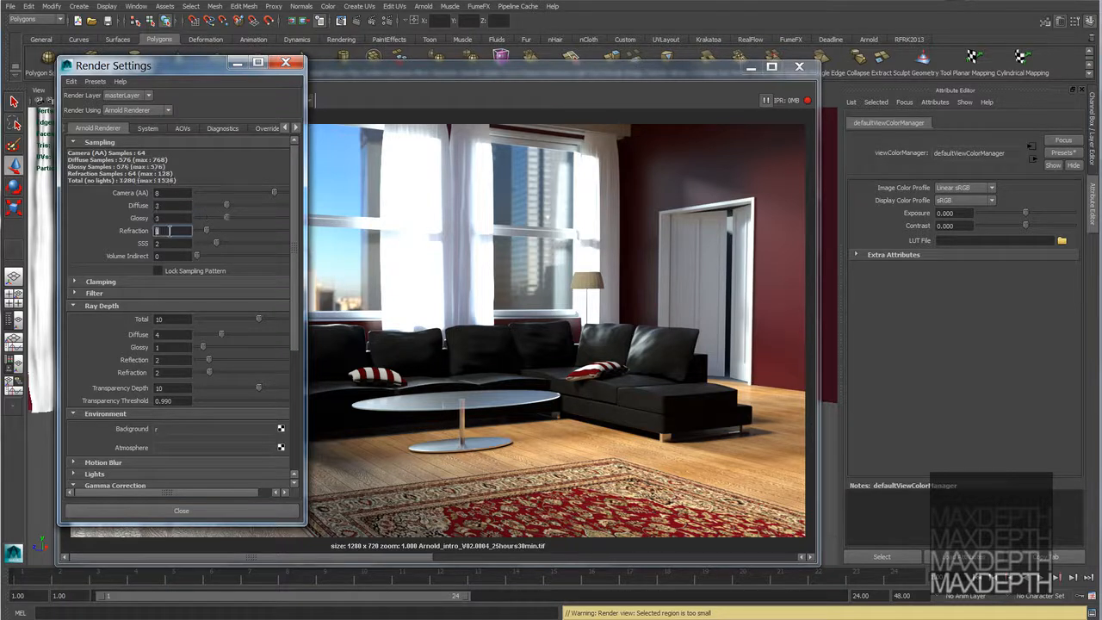
{"action": "type", "text": "2"}
- Look through Arnold's ray depth, environment, gamma correction and texture settings, and put the render settings away
{"action": "scroll", "coordinate": [127, 355], "scroll_direction": "down", "scroll_amount": 3}
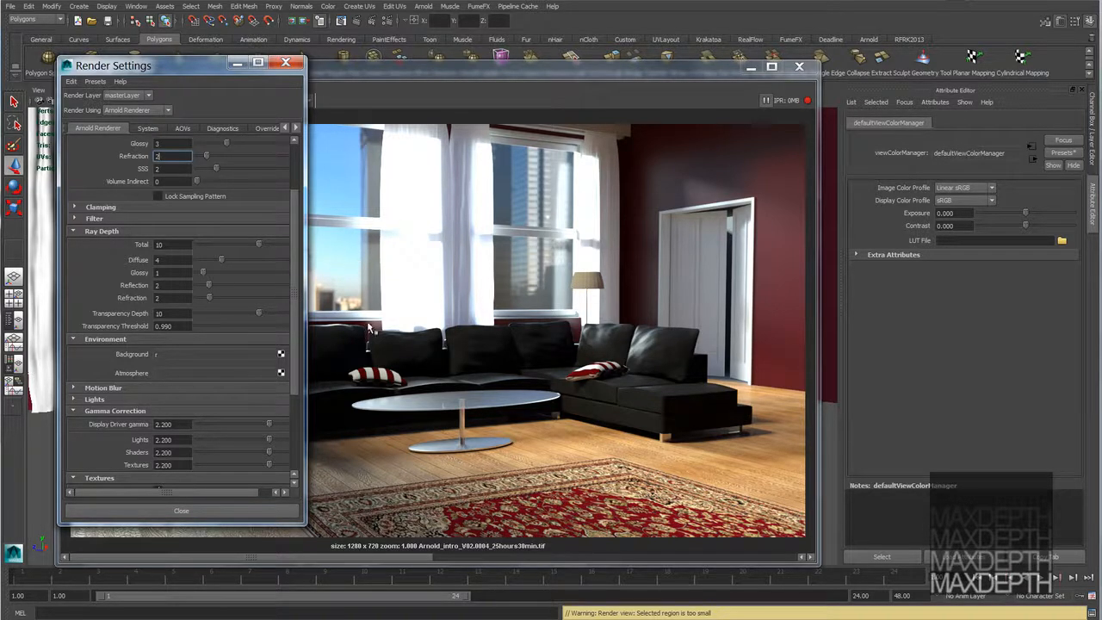
{"action": "scroll", "coordinate": [130, 397], "scroll_direction": "down", "scroll_amount": 4}
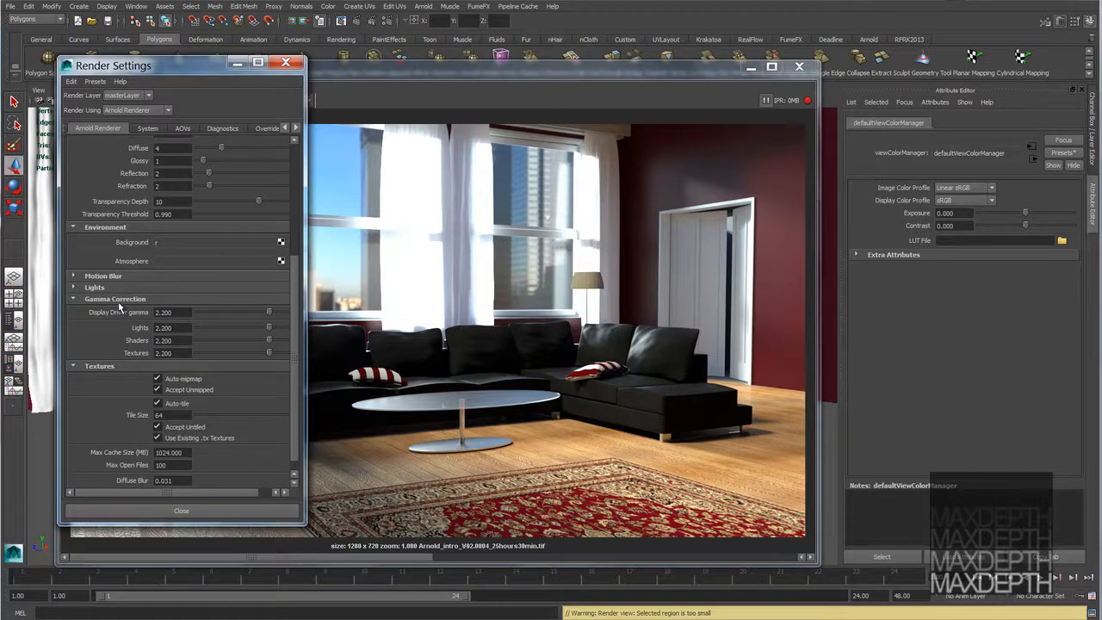
{"action": "scroll", "coordinate": [130, 396], "scroll_direction": "down", "scroll_amount": 1}
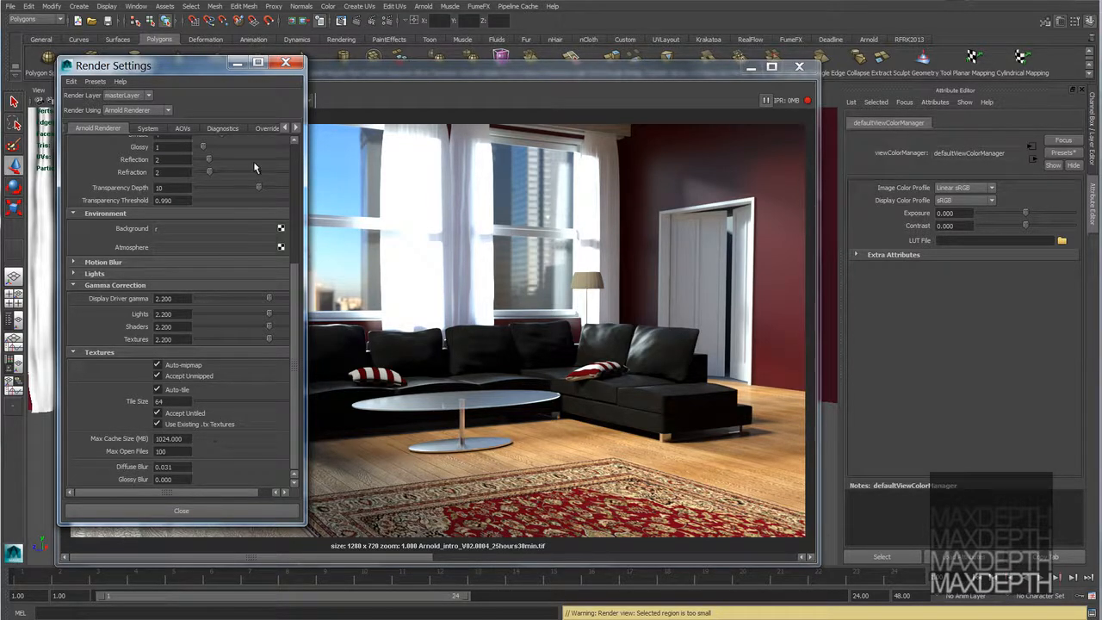
{"action": "left_click", "coordinate": [238, 63]}
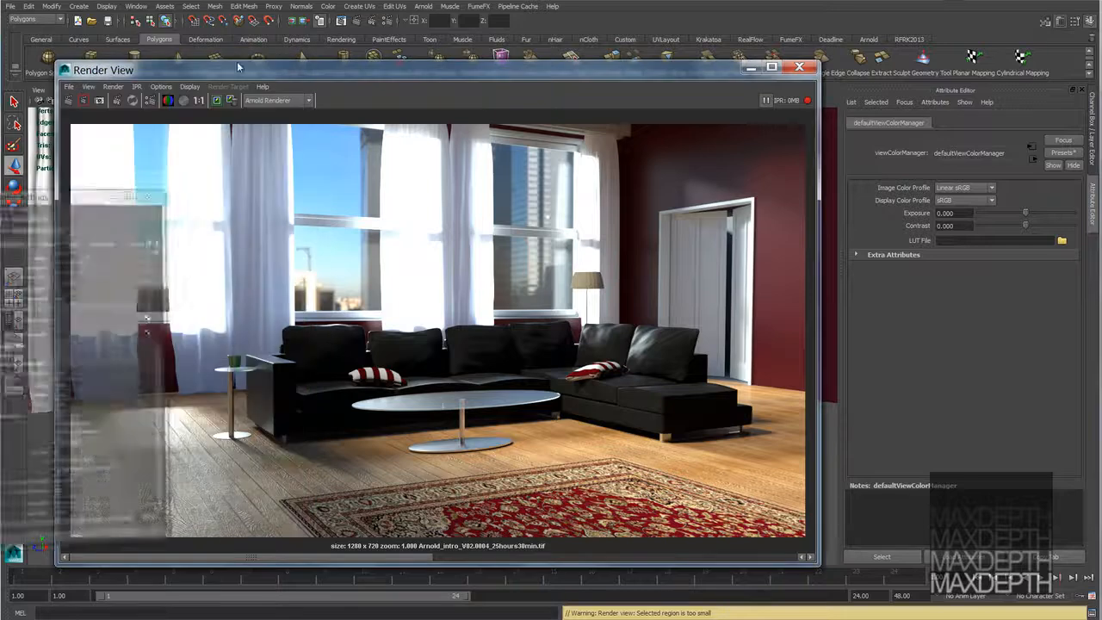
- Create .tx versions of the scene's untiled textures with the Tx Manager, and close it
{"action": "left_click", "coordinate": [424, 7]}
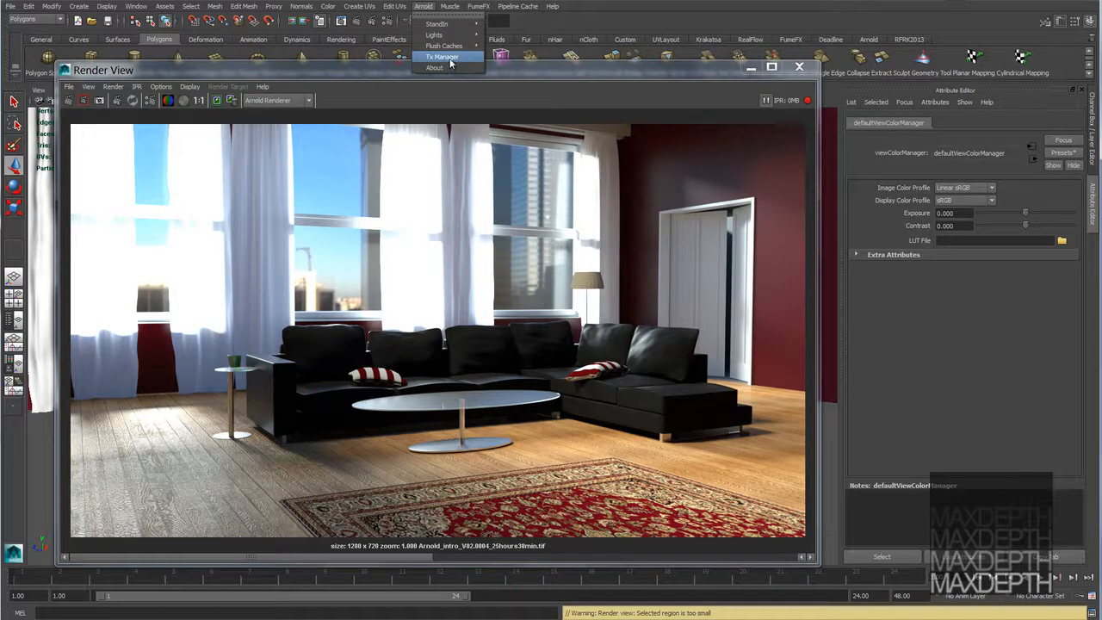
{"action": "left_click", "coordinate": [448, 58]}
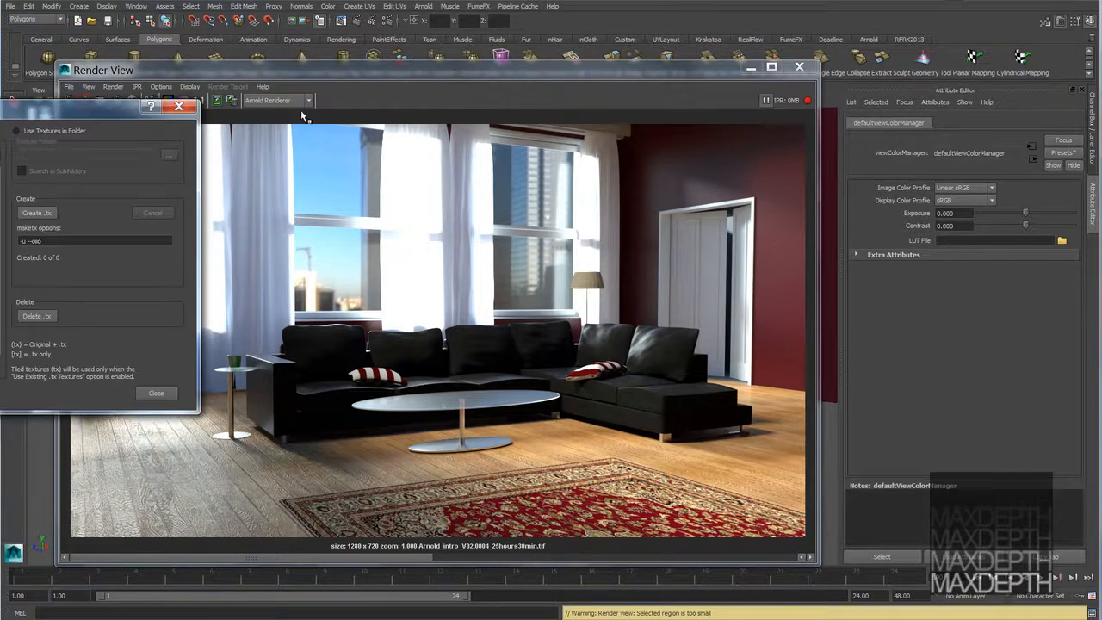
{"action": "left_click_drag", "start_coordinate": [37, 110], "coordinate": [288, 82]}
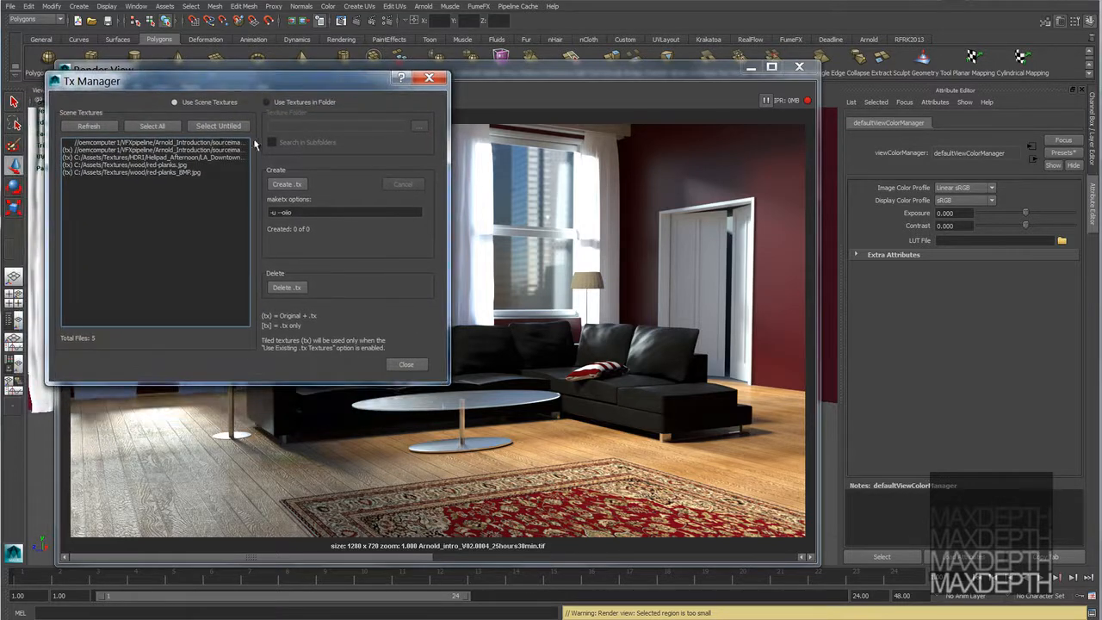
{"action": "left_click", "coordinate": [221, 128]}
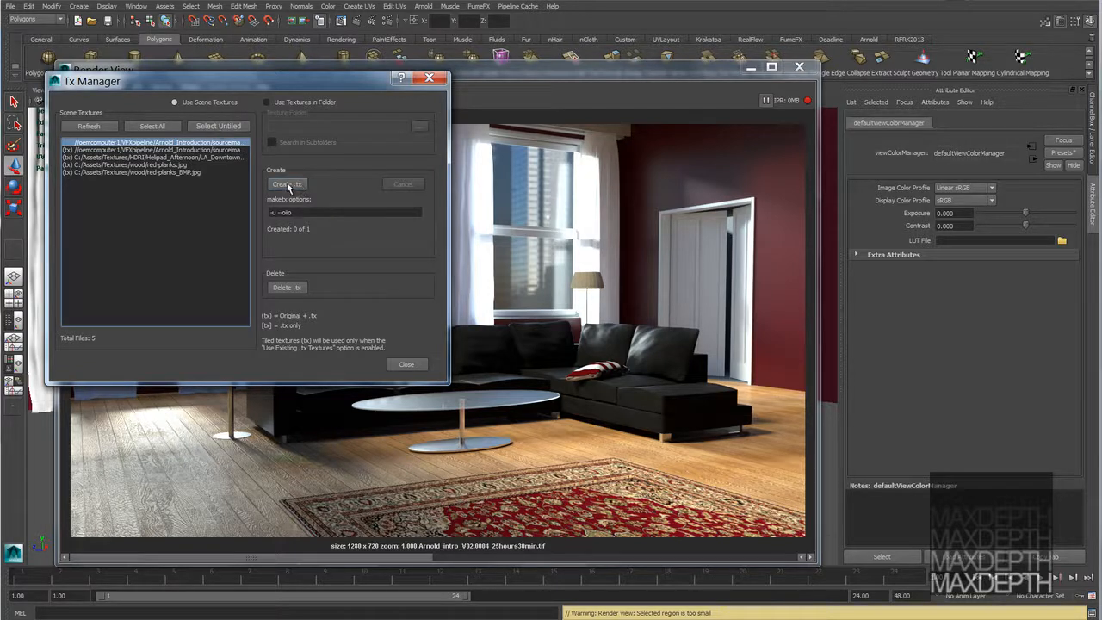
{"action": "left_click", "coordinate": [289, 185]}
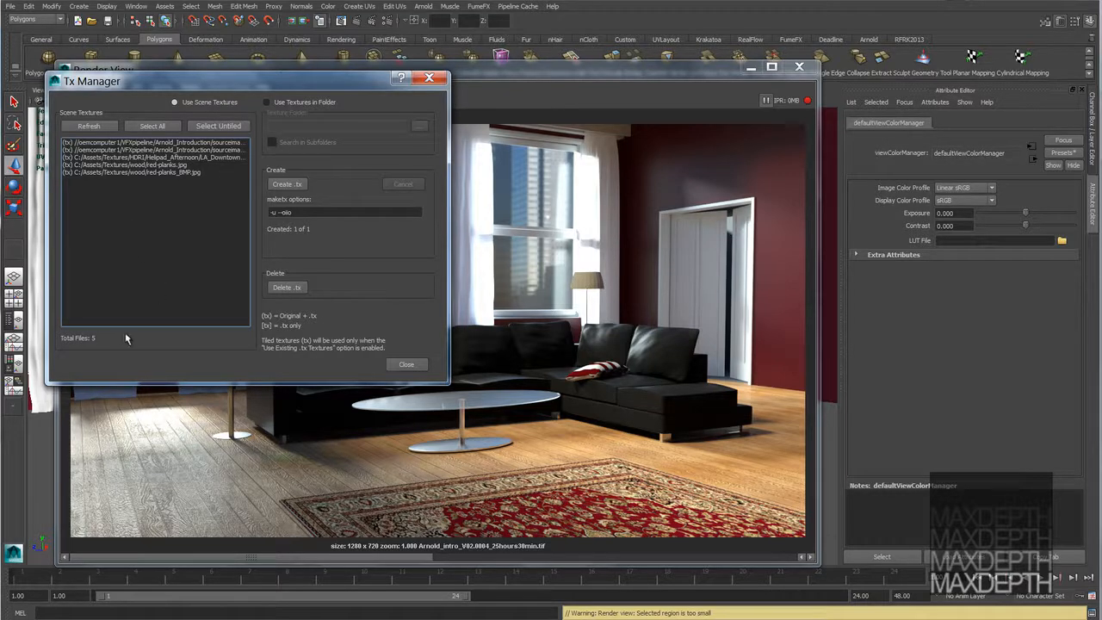
{"action": "left_click", "coordinate": [429, 79]}
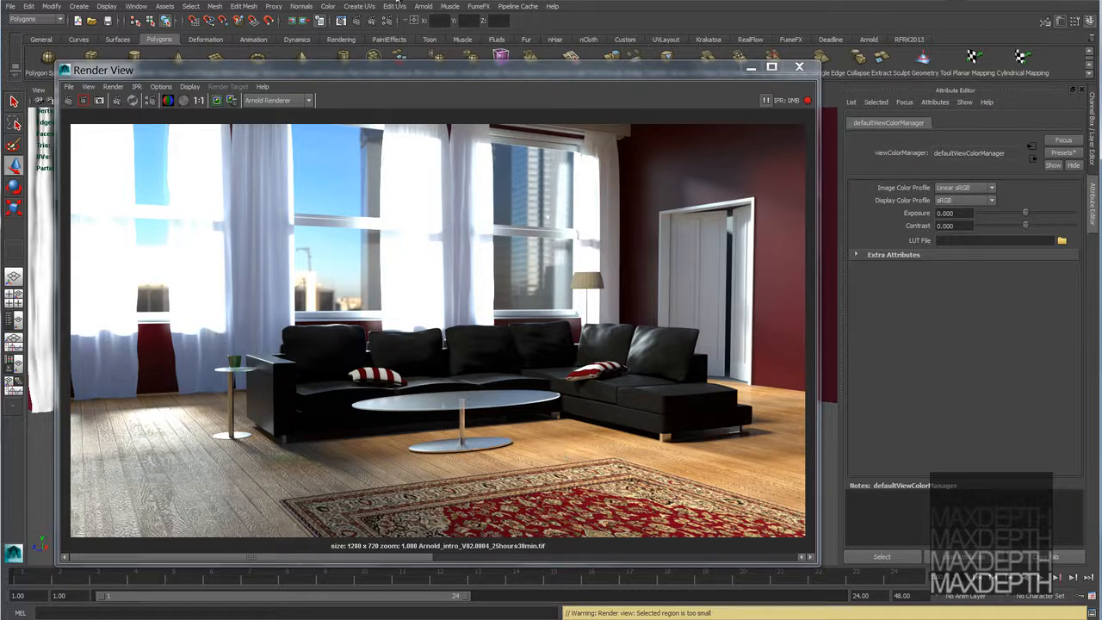
- Reopen the Tx Manager to check the scene textures' .tx status, and close it again
{"action": "left_click", "coordinate": [433, 9]}
{"action": "left_click", "coordinate": [447, 67]}
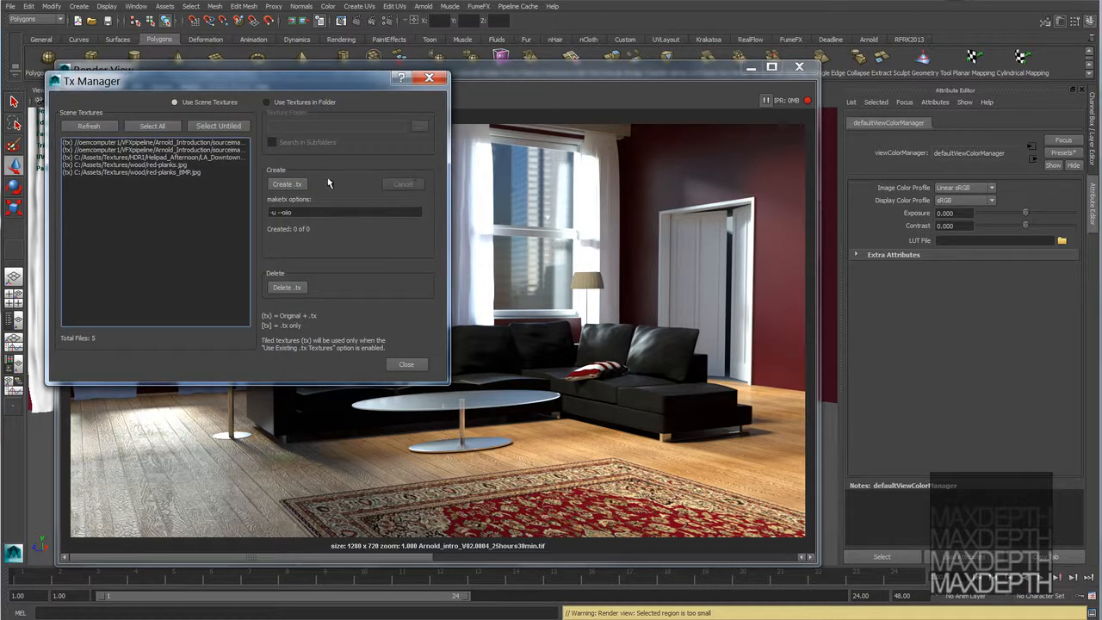
{"action": "left_click", "coordinate": [438, 81]}
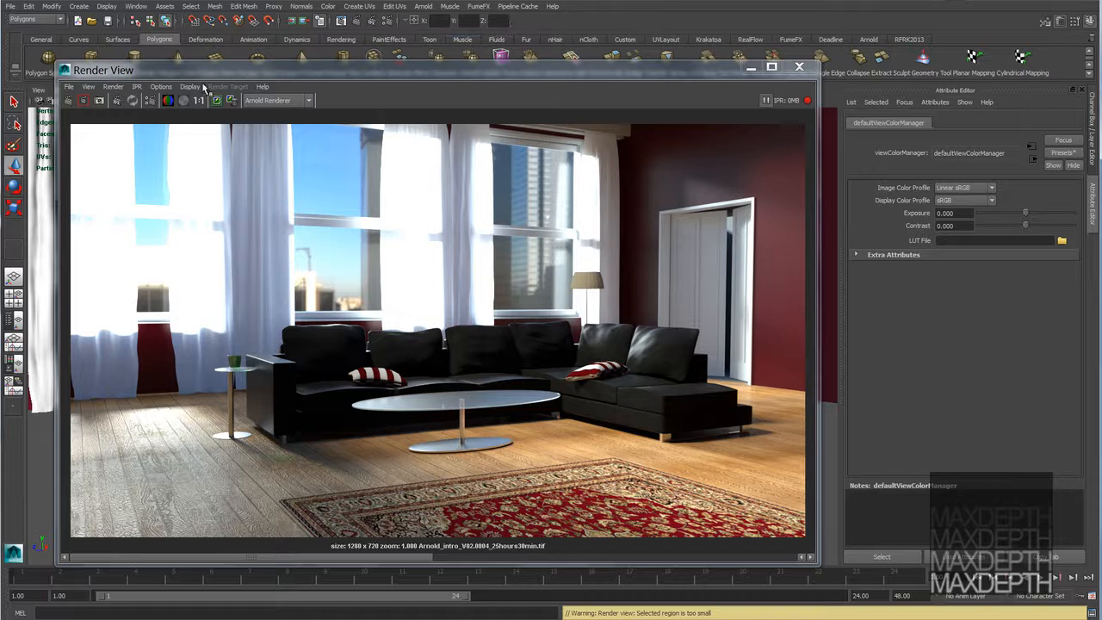
- Put the render away and add the aiStandard group's direct_diffuse and direct_specular AOVs to the render settings
{"action": "left_click", "coordinate": [753, 70]}
{"action": "left_click", "coordinate": [384, 20]}
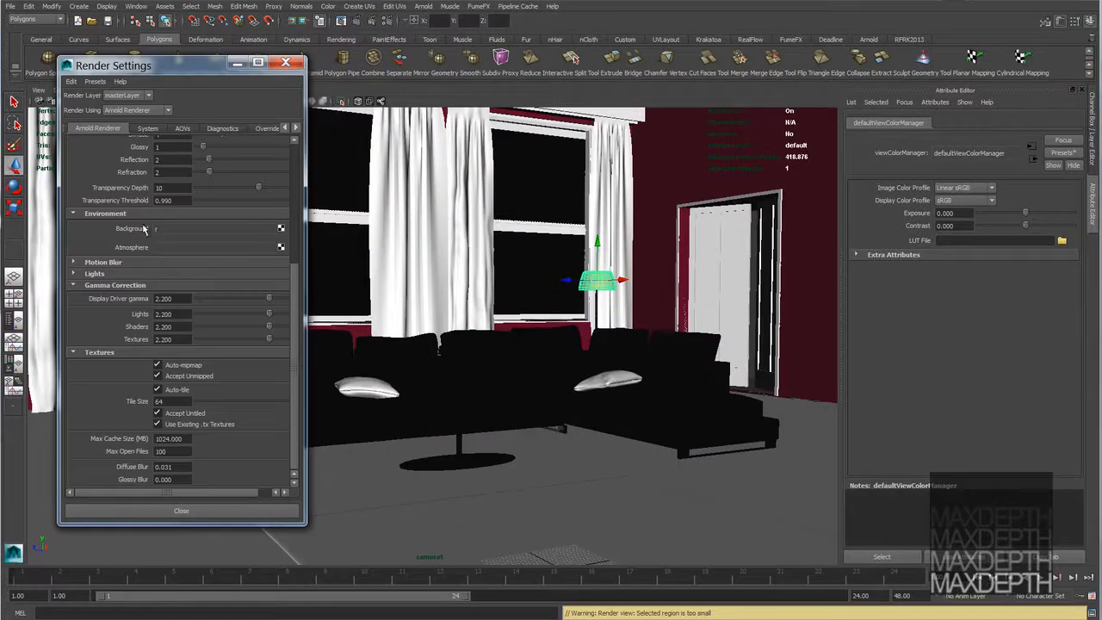
{"action": "scroll", "coordinate": [146, 228], "scroll_direction": "up", "scroll_amount": 5}
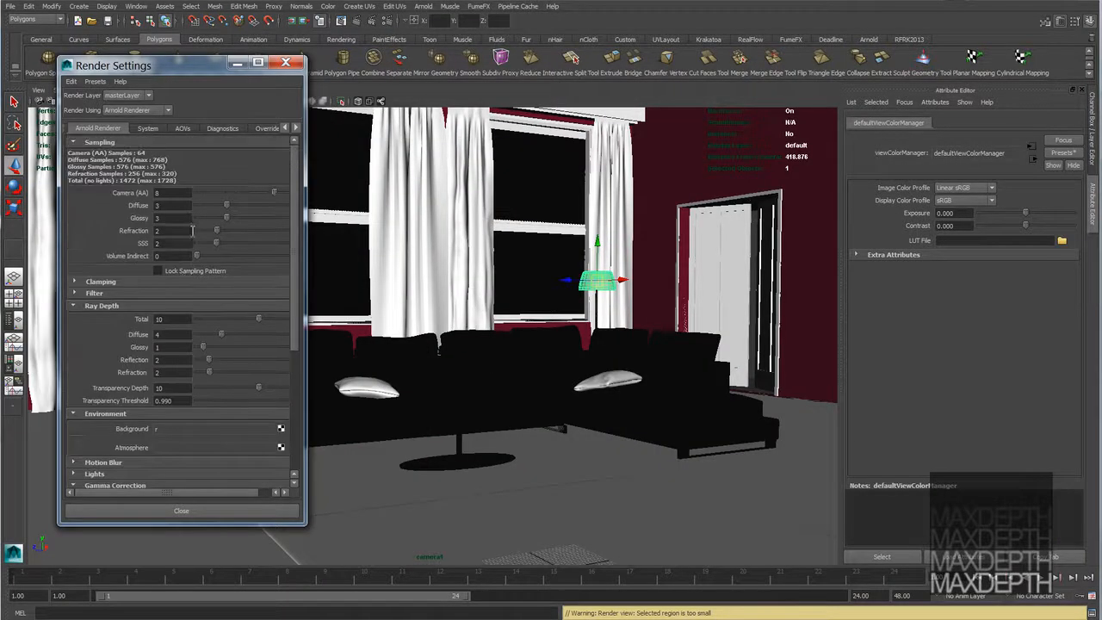
{"action": "left_click", "coordinate": [148, 129]}
{"action": "left_click", "coordinate": [185, 129]}
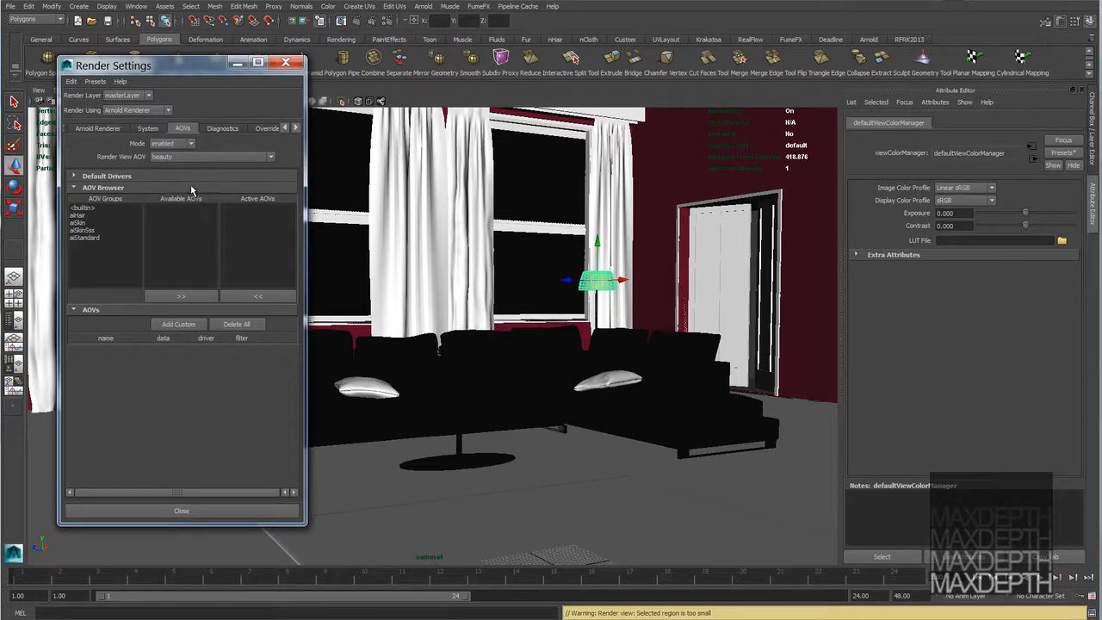
{"action": "left_click_drag", "start_coordinate": [173, 69], "coordinate": [144, 92]}
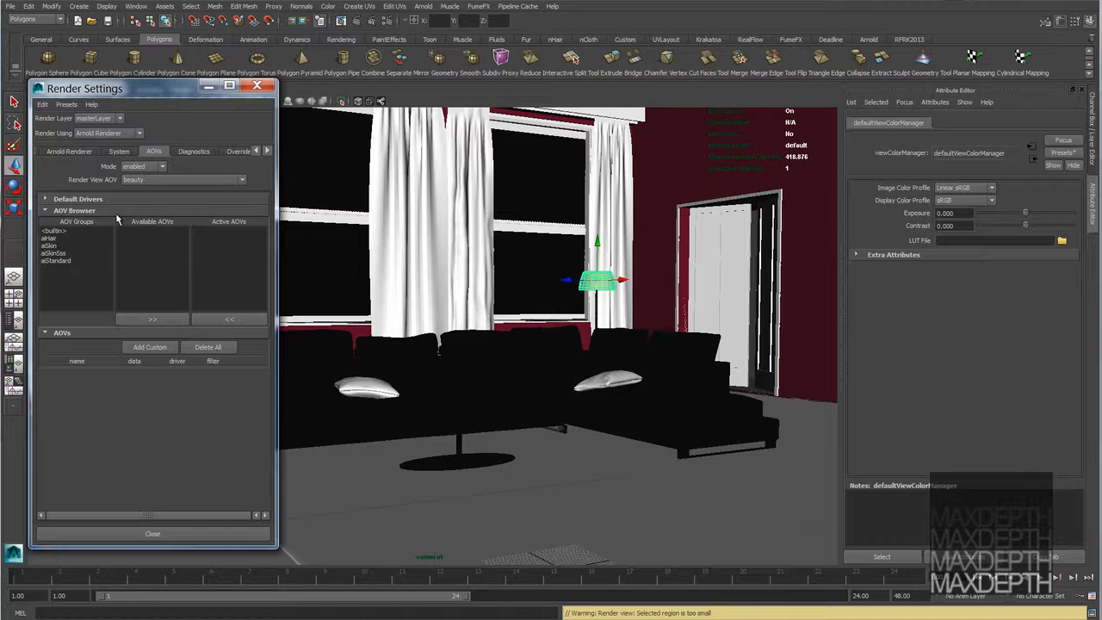
{"action": "left_click", "coordinate": [58, 262]}
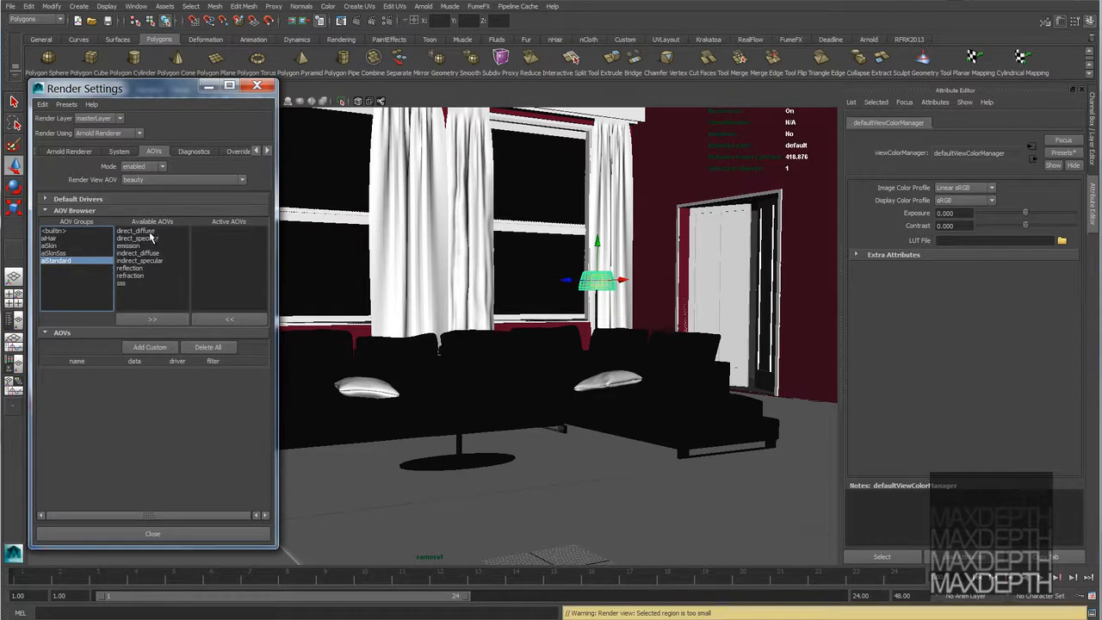
{"action": "double_click", "coordinate": [149, 231]}
{"action": "double_click", "coordinate": [151, 232]}
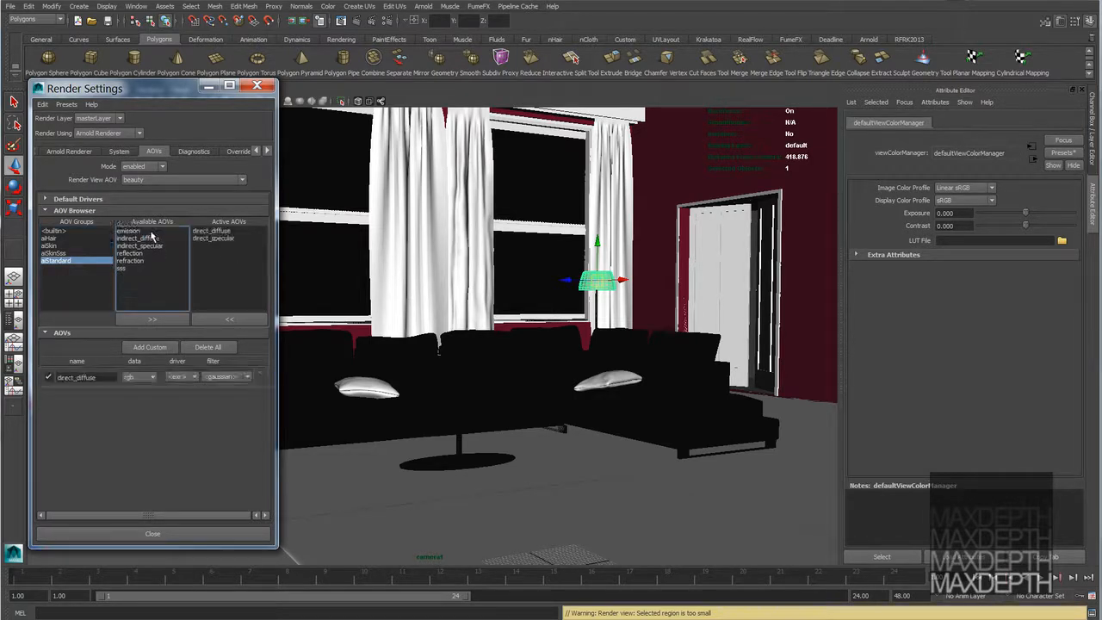
- Add the indirect_diffuse, indirect_specular, reflection, refraction and sss AOVs from the aiStandard group to the active AOVs
{"action": "left_click", "coordinate": [146, 239]}
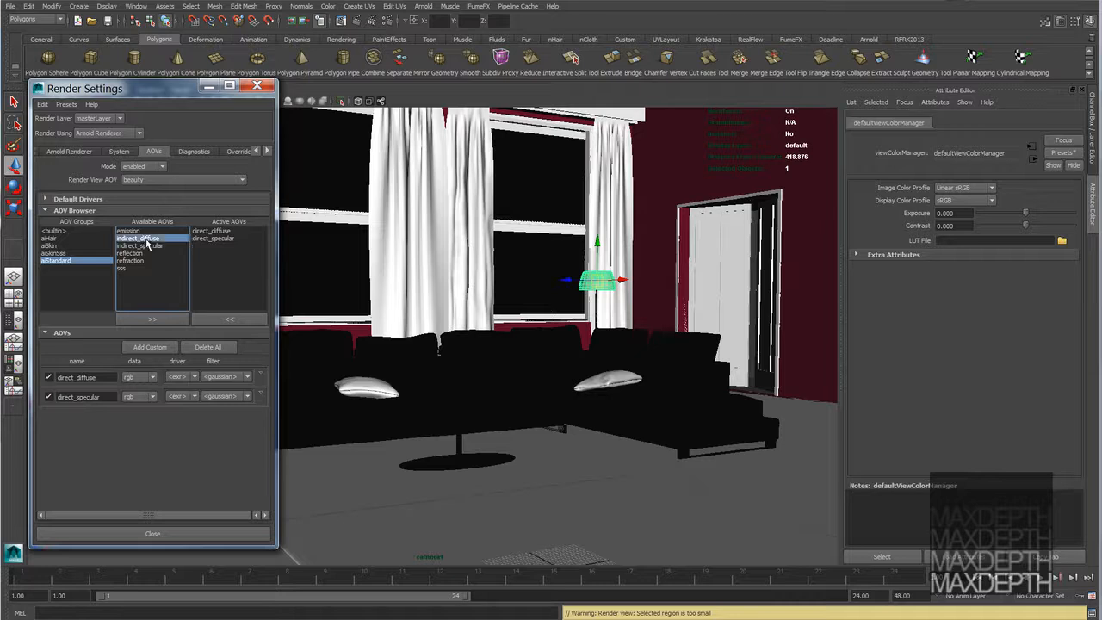
{"action": "double_click", "coordinate": [147, 239]}
{"action": "double_click", "coordinate": [146, 239]}
{"action": "double_click", "coordinate": [143, 240]}
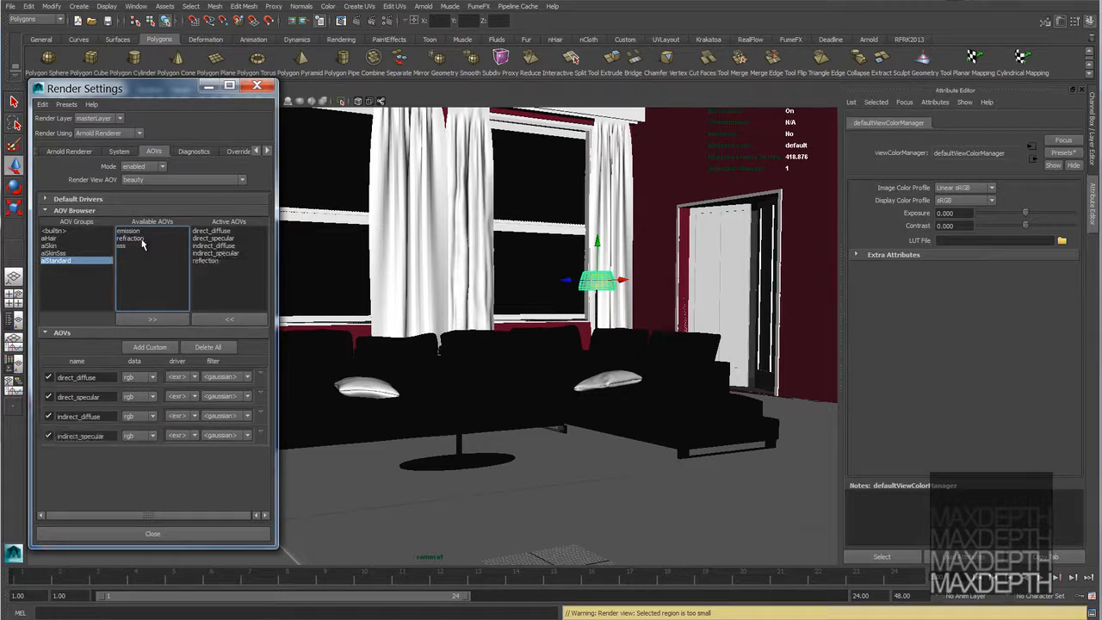
{"action": "double_click", "coordinate": [143, 240]}
{"action": "double_click", "coordinate": [142, 240]}
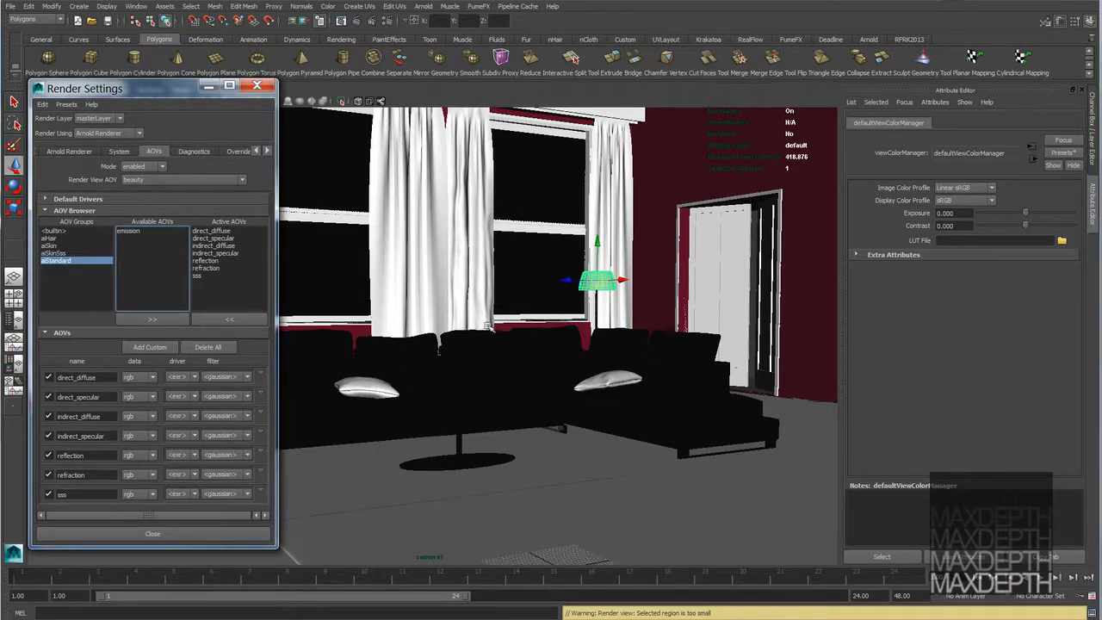
- Add the built-in beauty and Z AOVs to the active AOVs
{"action": "left_click", "coordinate": [57, 230]}
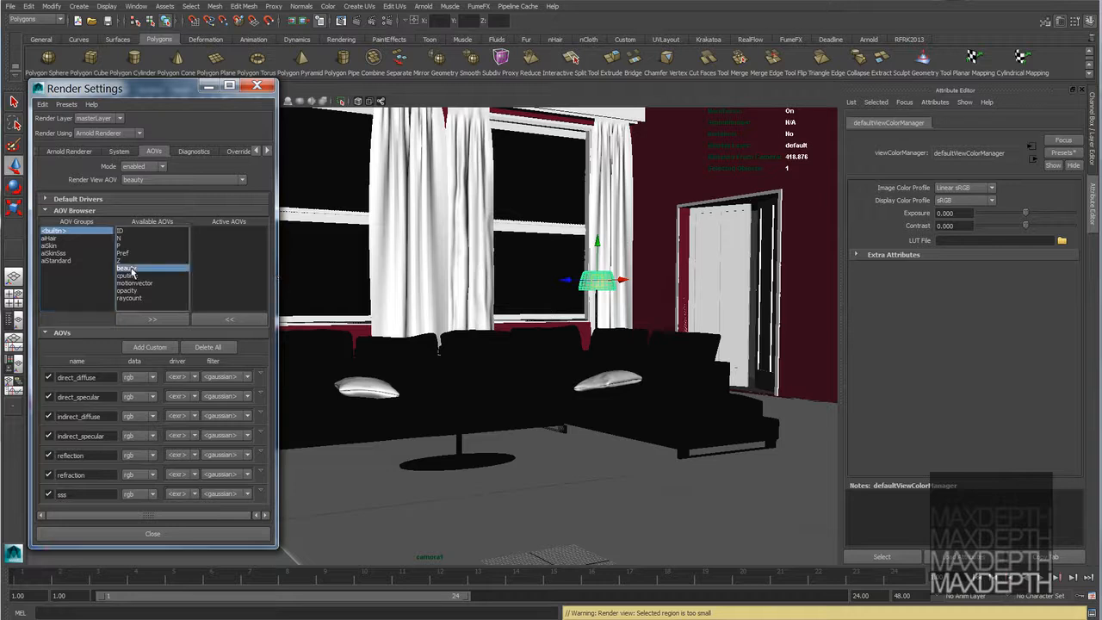
{"action": "double_click", "coordinate": [126, 267]}
{"action": "double_click", "coordinate": [121, 260]}
{"action": "scroll", "coordinate": [197, 370], "scroll_direction": "down", "scroll_amount": 1}
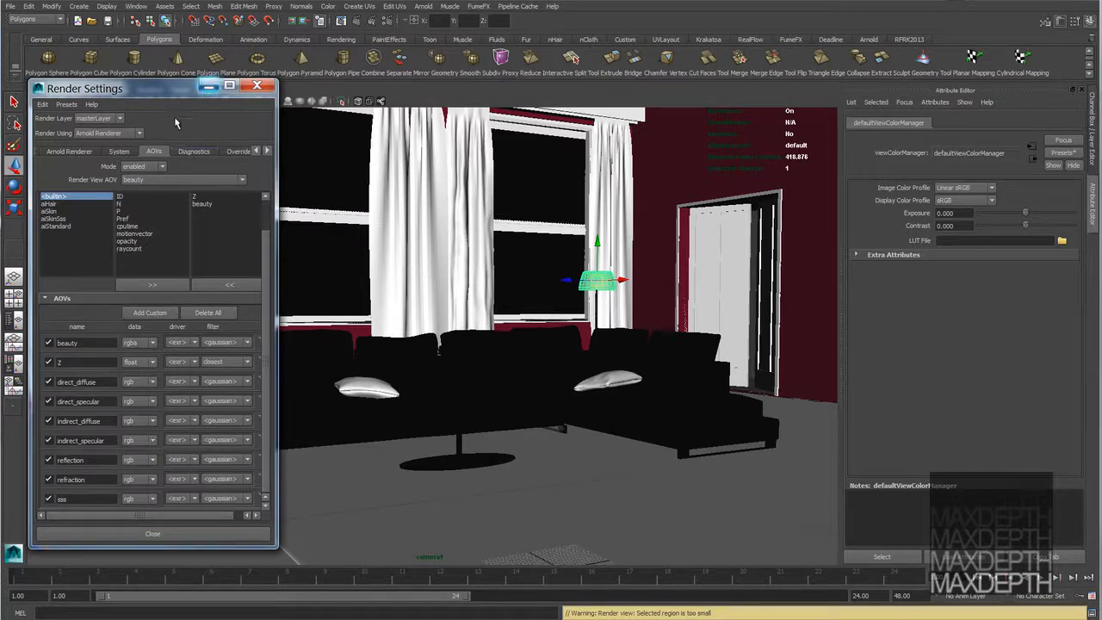
- Check the Arnold sampling settings, return to the AOV list, and close the render settings
{"action": "left_click", "coordinate": [83, 154]}
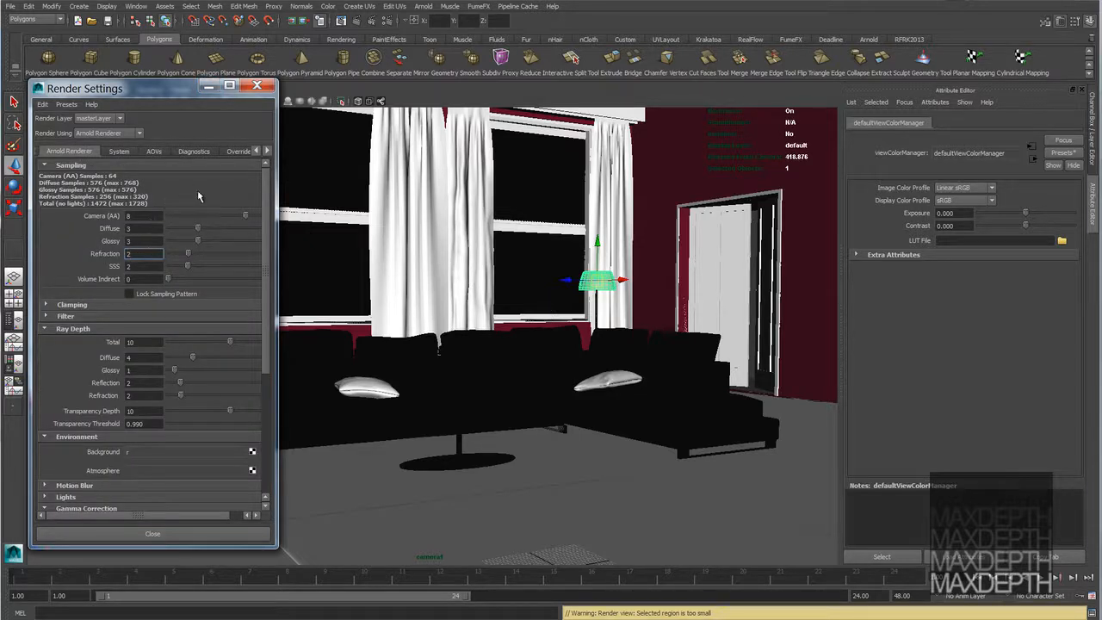
{"action": "left_click", "coordinate": [156, 152]}
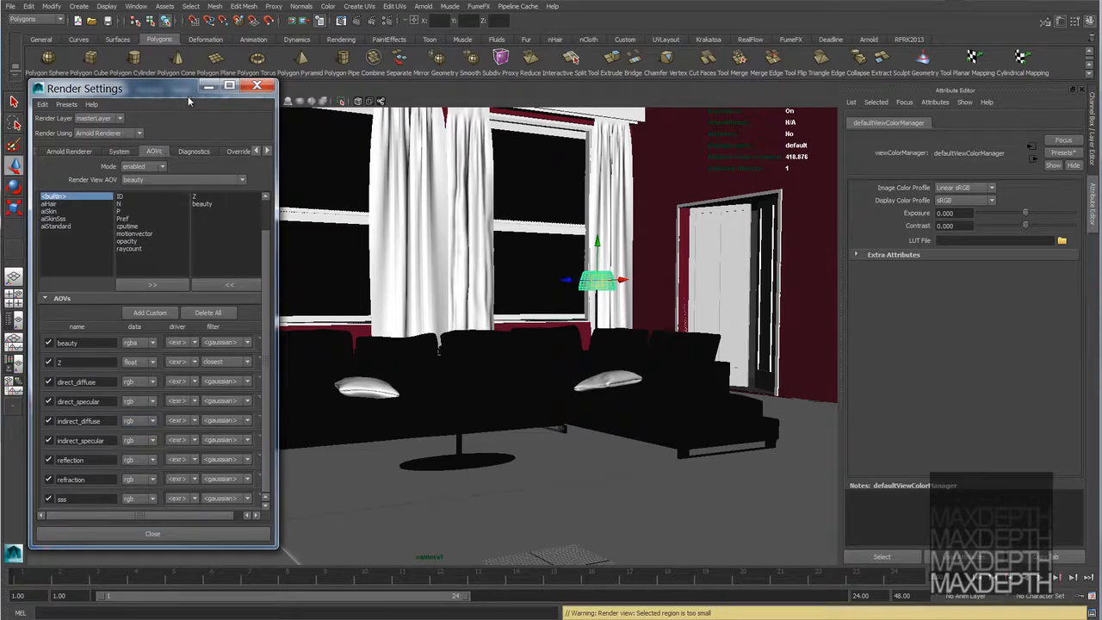
{"action": "left_click", "coordinate": [257, 86]}
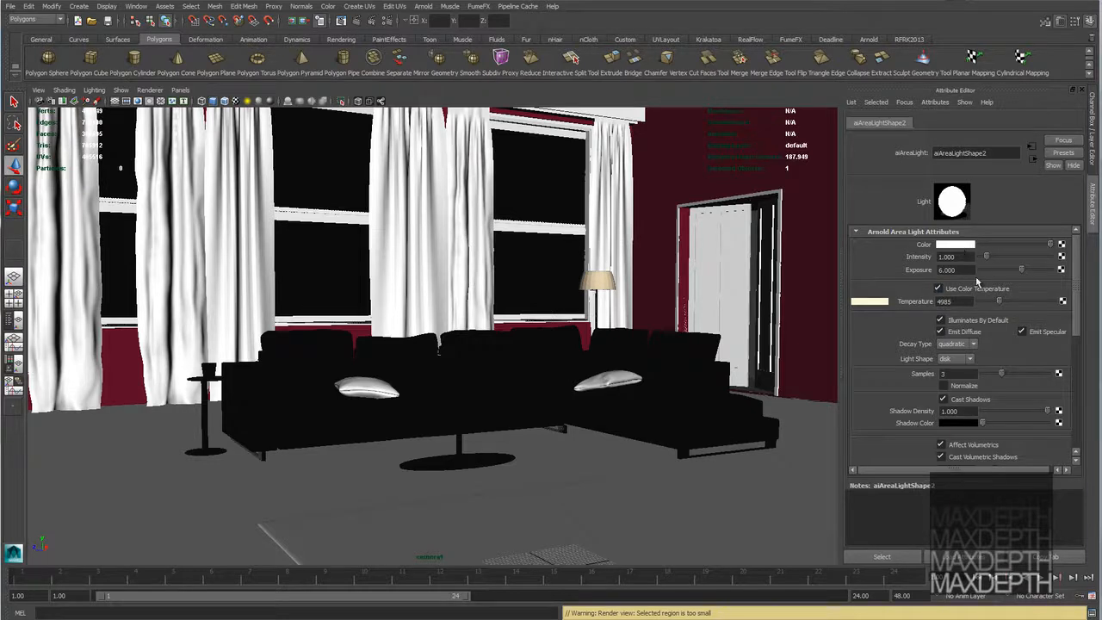
- Review the area light's attributes, including its light shape options, and the skydome light's attributes
{"action": "scroll", "coordinate": [915, 321], "scroll_direction": "down", "scroll_amount": 1}
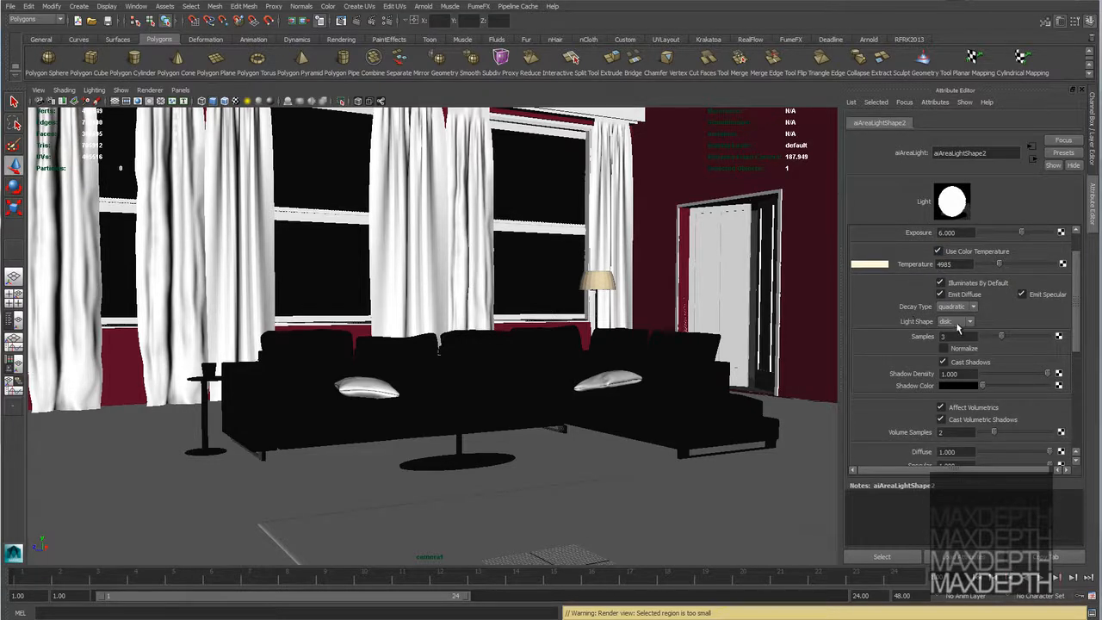
{"action": "left_click", "coordinate": [955, 322]}
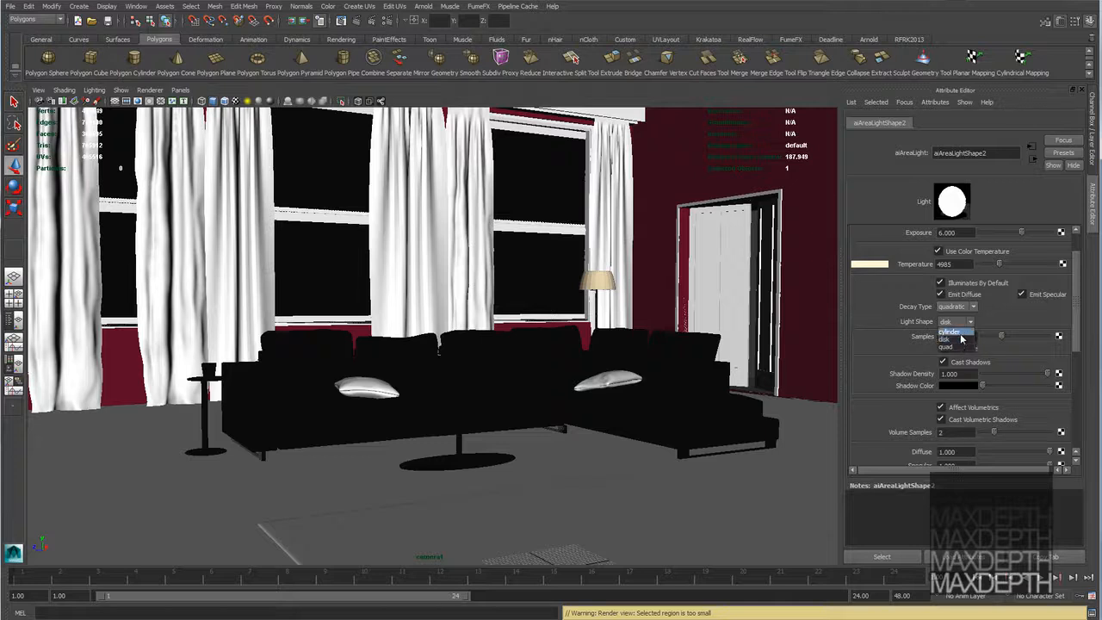
{"action": "left_click", "coordinate": [876, 303]}
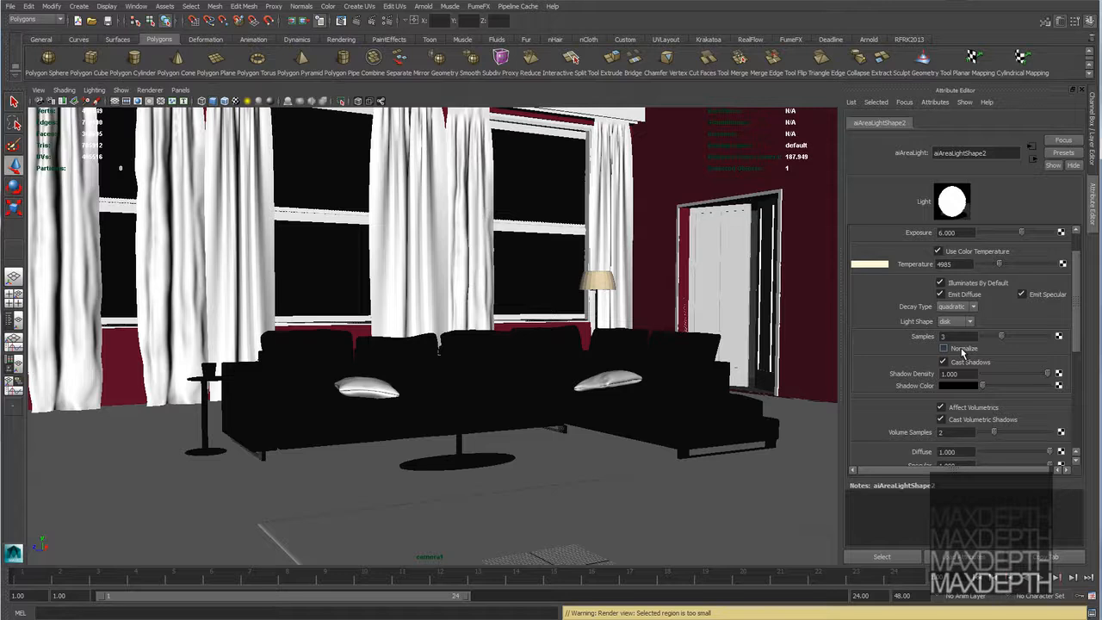
{"action": "scroll", "coordinate": [898, 360], "scroll_direction": "down", "scroll_amount": 2}
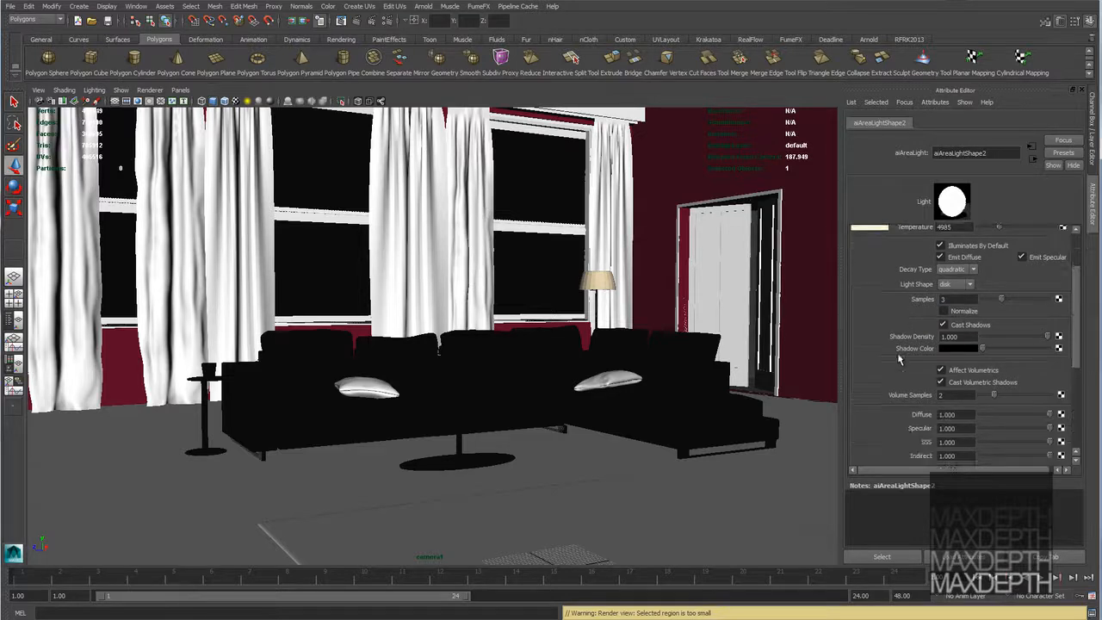
{"action": "scroll", "coordinate": [899, 359], "scroll_direction": "down", "scroll_amount": 2}
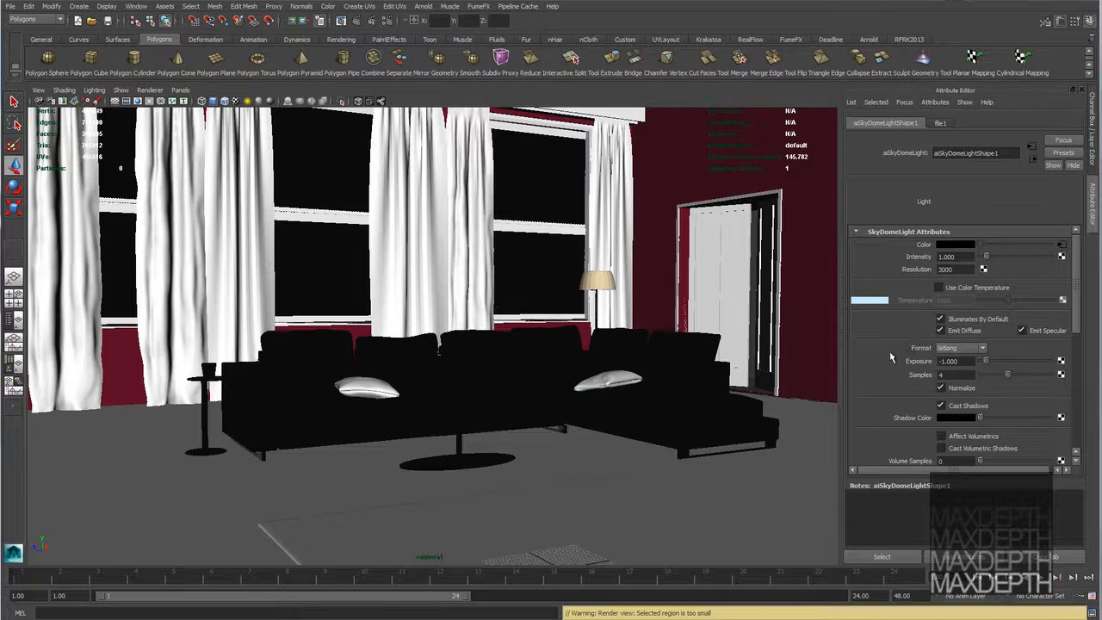
{"action": "scroll", "coordinate": [938, 345], "scroll_direction": "down", "scroll_amount": 2}
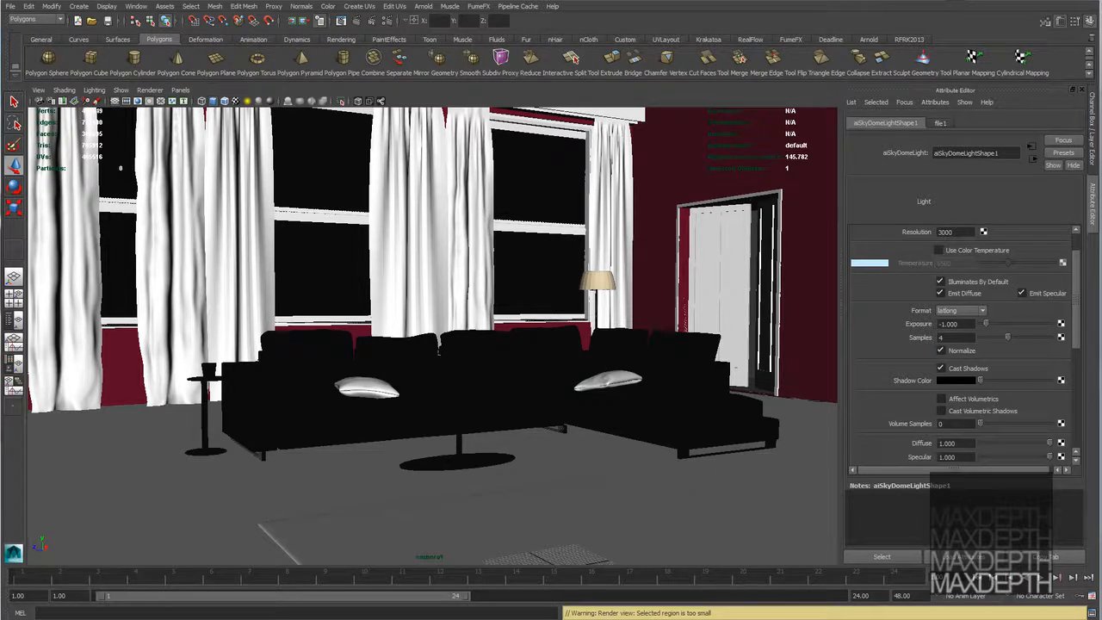
- Select the door mesh and review its Arnold visibility, subdivision and displacement attributes, keeping the subdivision type at none
{"action": "left_click", "coordinate": [735, 366]}
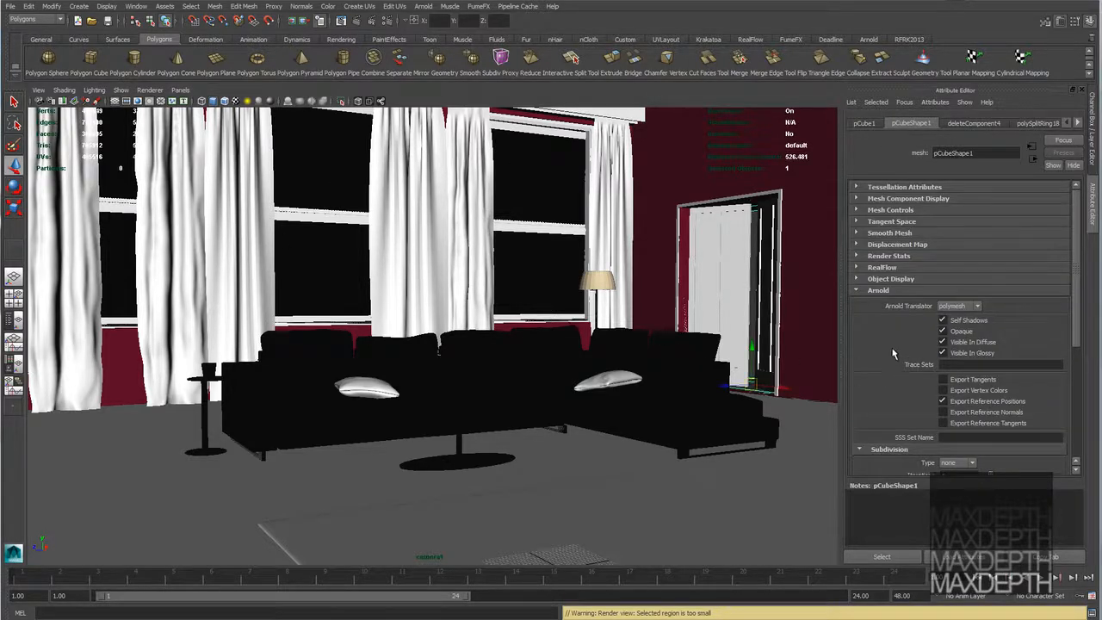
{"action": "scroll", "coordinate": [925, 345], "scroll_direction": "down", "scroll_amount": 1}
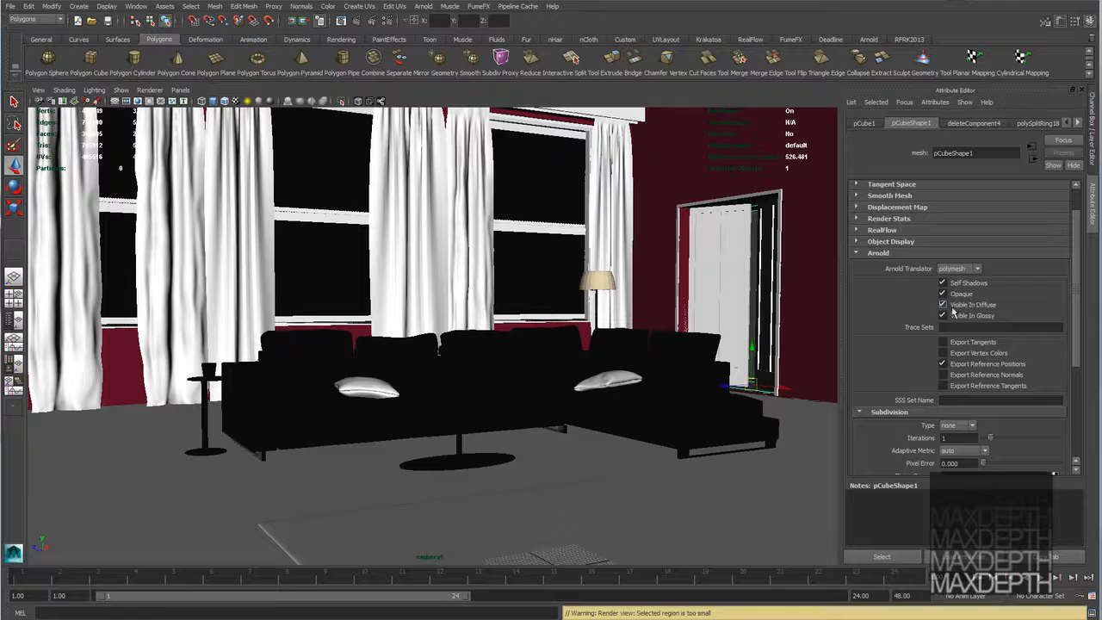
{"action": "scroll", "coordinate": [899, 329], "scroll_direction": "down", "scroll_amount": 4}
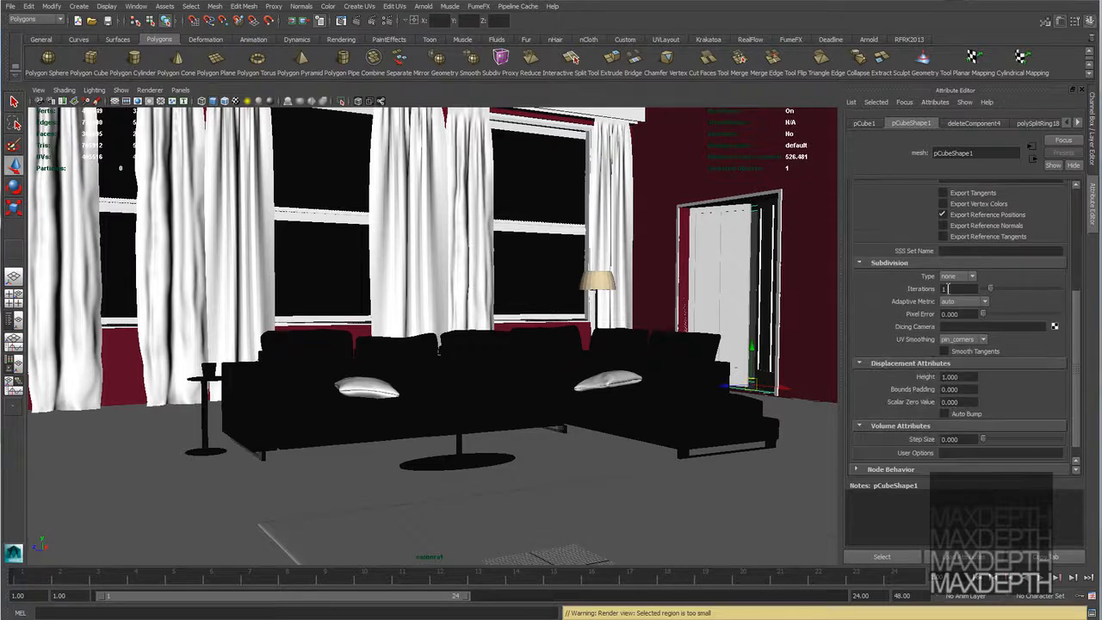
{"action": "left_click", "coordinate": [959, 278]}
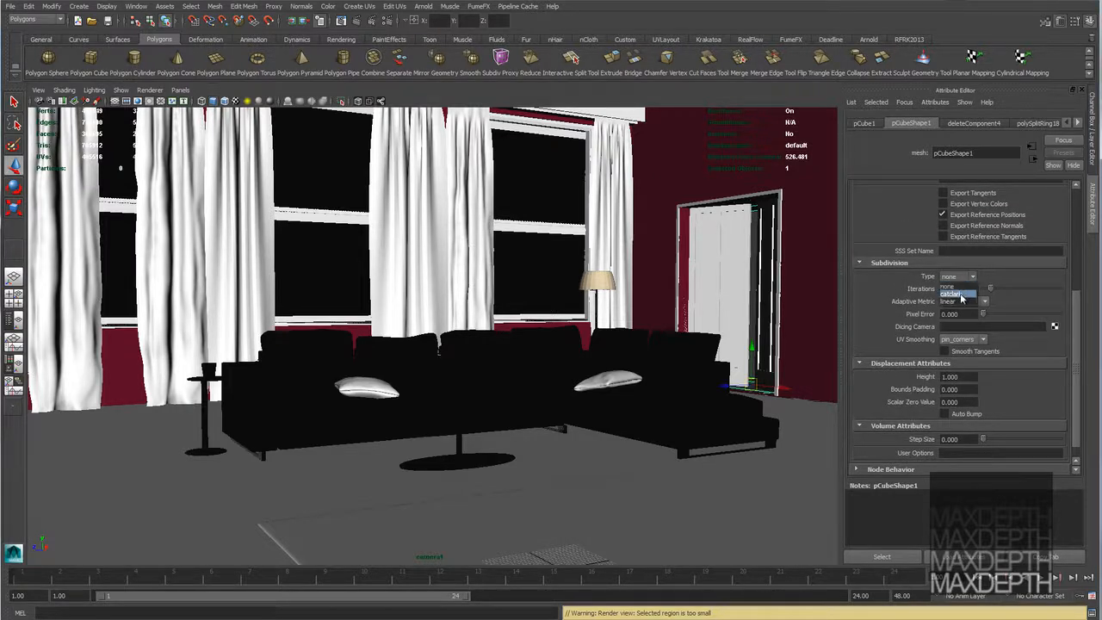
{"action": "left_click", "coordinate": [949, 286]}
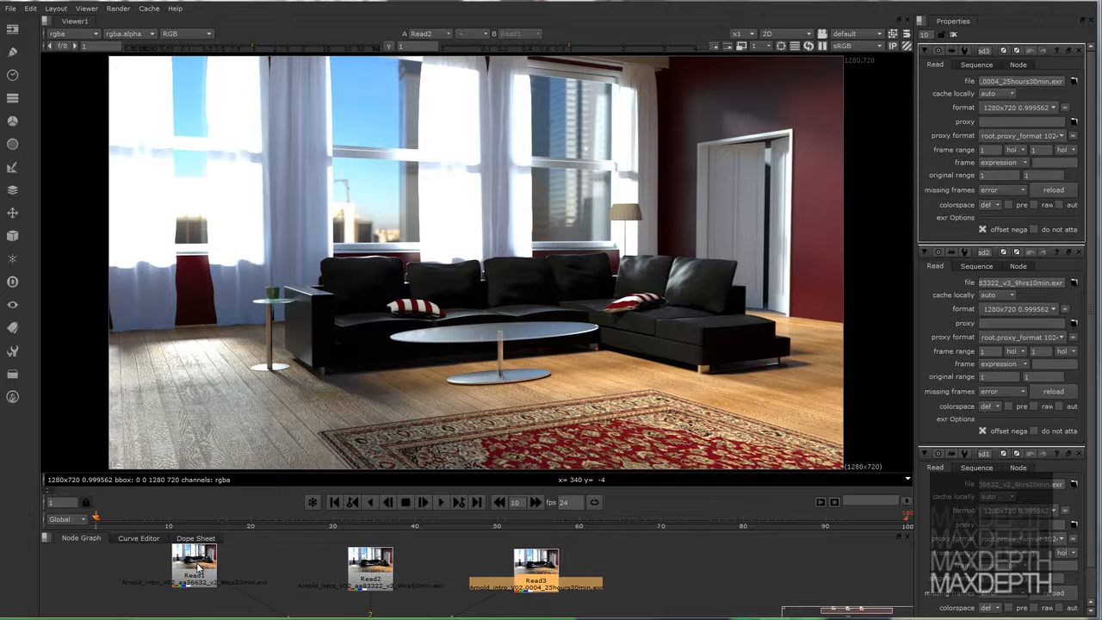
{"action": "left_click_drag", "start_coordinate": [199, 565], "coordinate": [209, 570]}
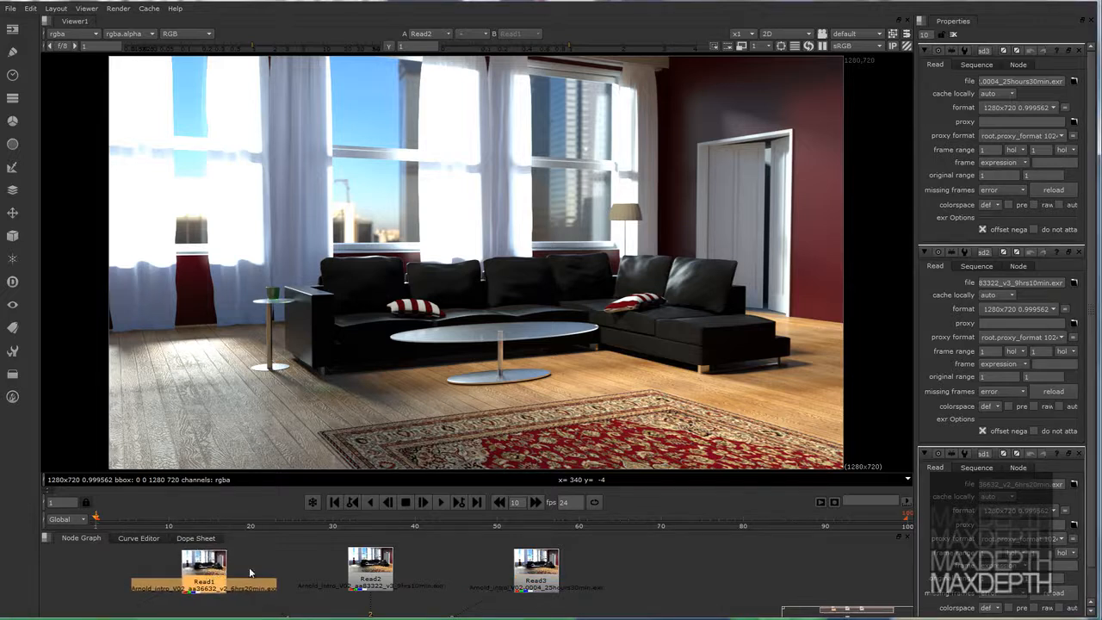
{"action": "left_click_drag", "start_coordinate": [374, 573], "coordinate": [381, 573]}
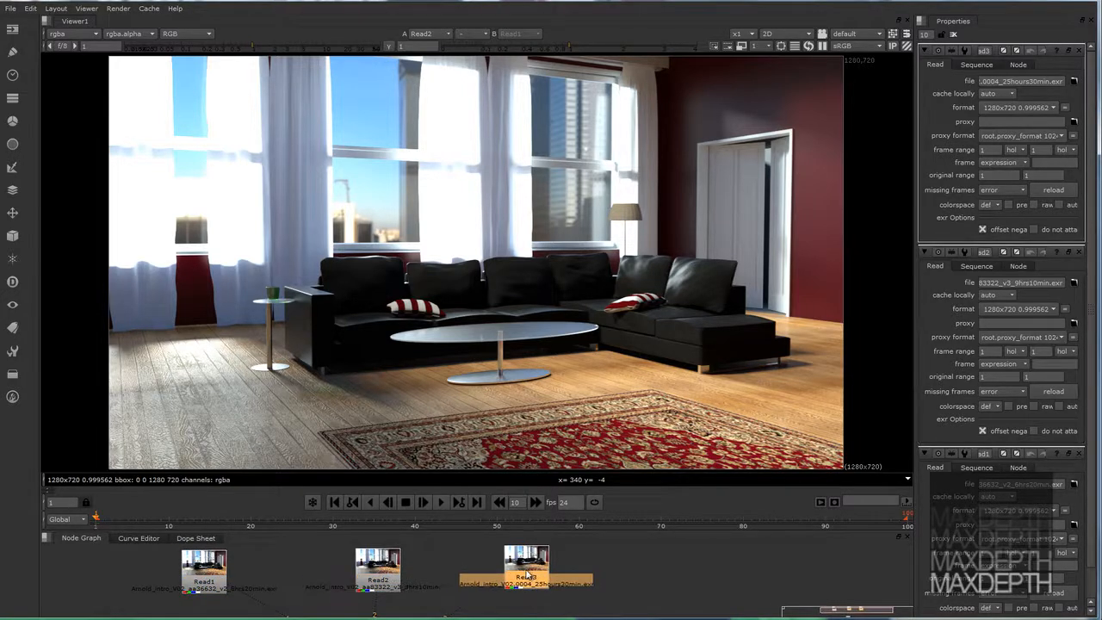
{"action": "left_click_drag", "start_coordinate": [541, 577], "coordinate": [543, 575]}
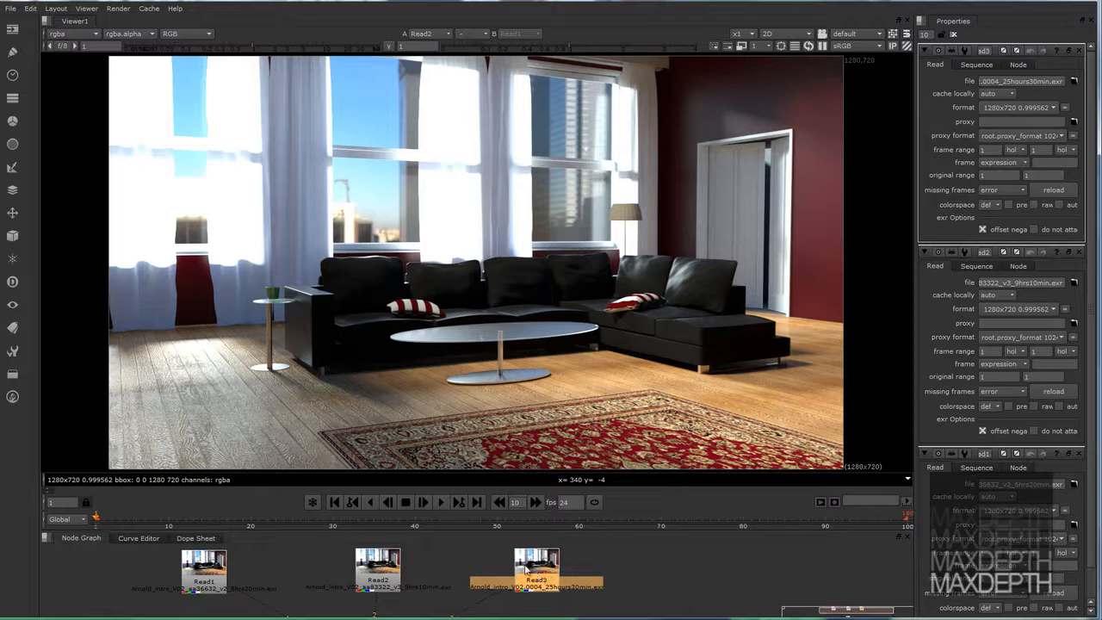
{"action": "left_click", "coordinate": [374, 568]}
{"action": "left_click_drag", "start_coordinate": [374, 568], "coordinate": [368, 569]}
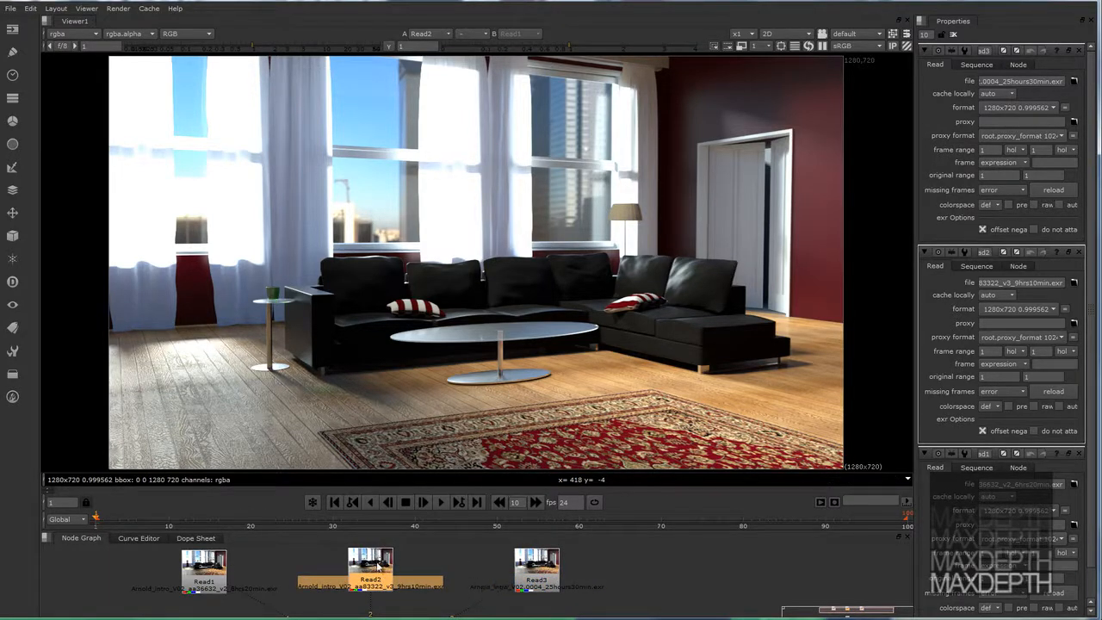
{"action": "left_click_drag", "start_coordinate": [384, 567], "coordinate": [395, 564]}
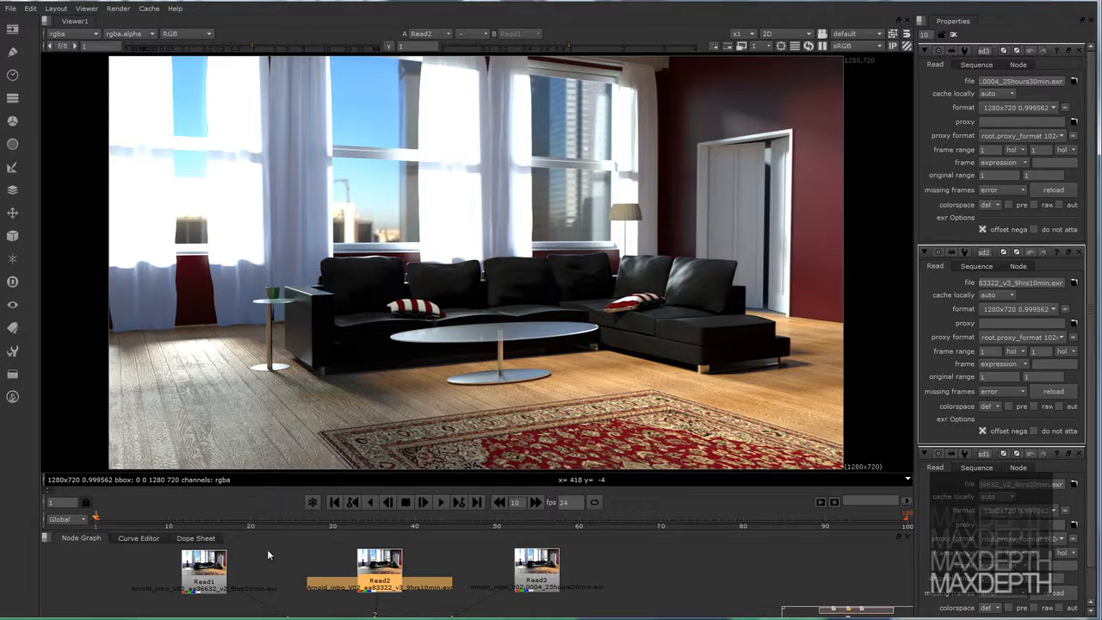
- In Nuke, show the Read1, Read2 and Read3 renders in the viewer one after another
{"action": "left_click", "coordinate": [214, 571]}
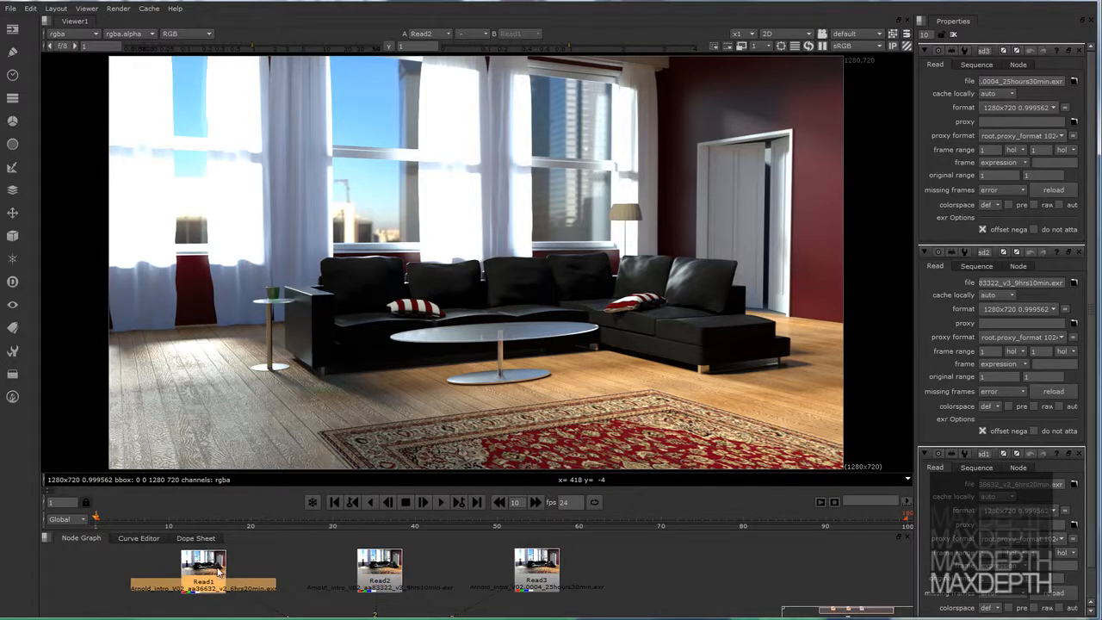
{"action": "left_click", "coordinate": [229, 577]}
{"action": "key", "text": "1"}
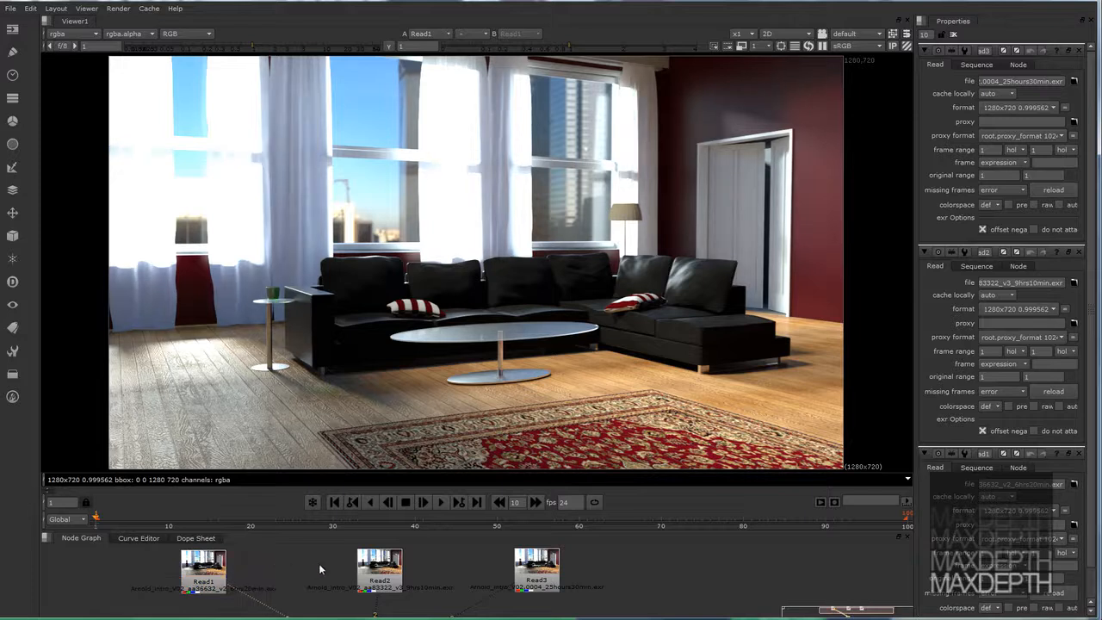
{"action": "left_click", "coordinate": [381, 573]}
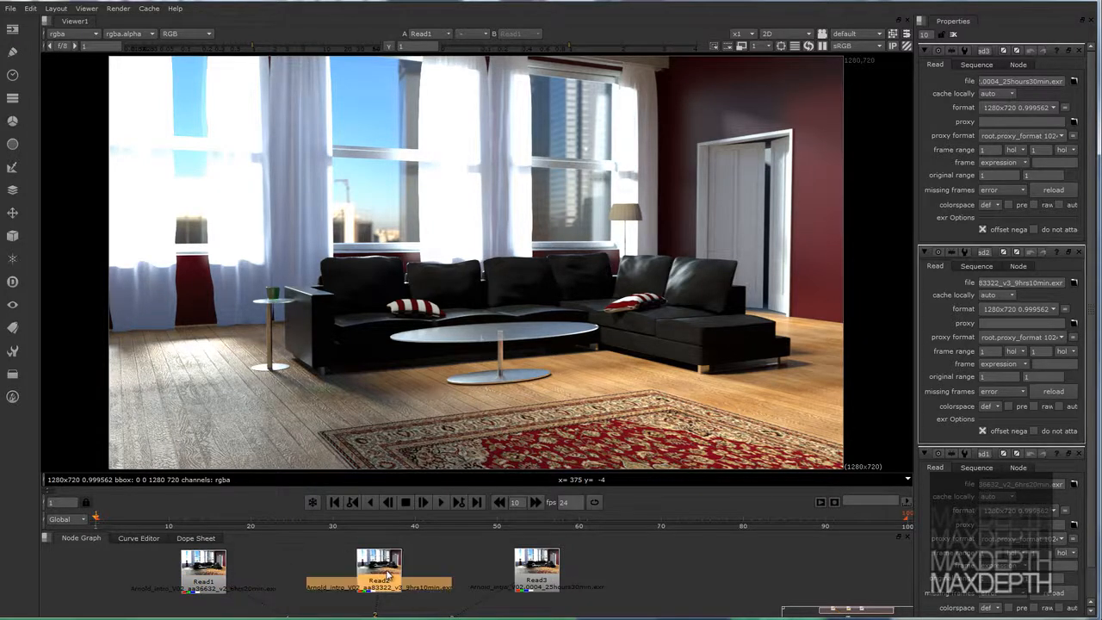
{"action": "key", "text": "2"}
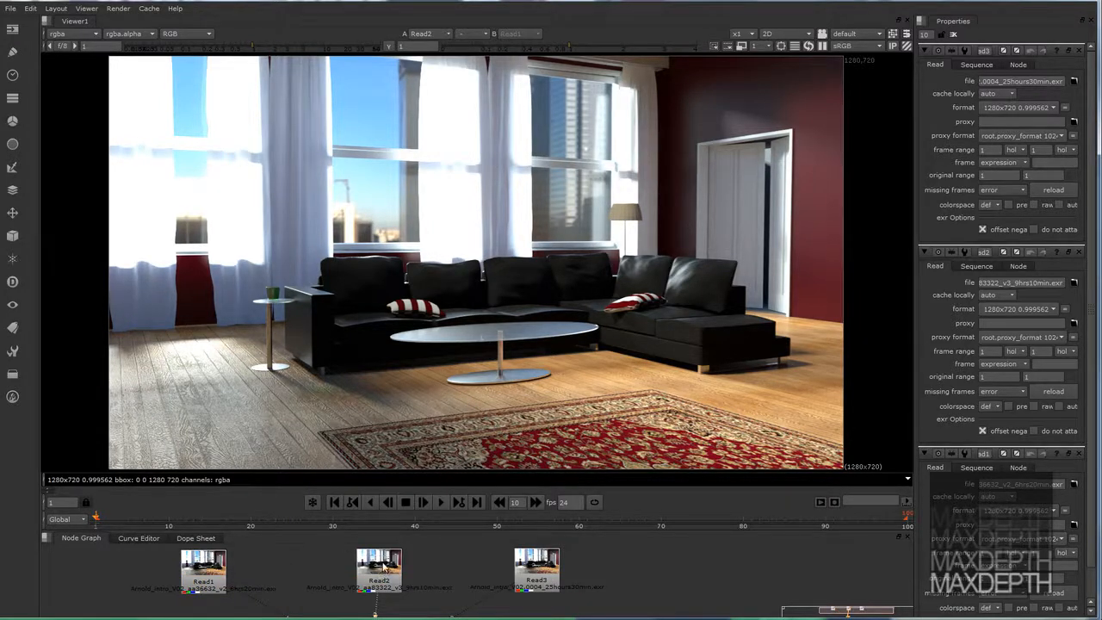
{"action": "left_click", "coordinate": [530, 575]}
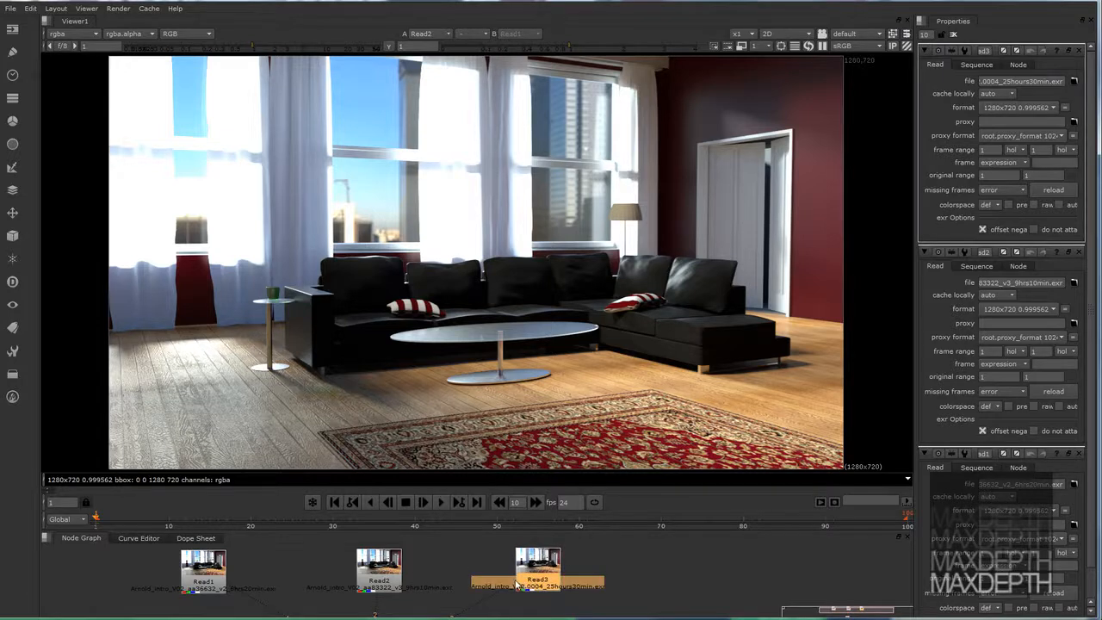
{"action": "key", "text": "3"}
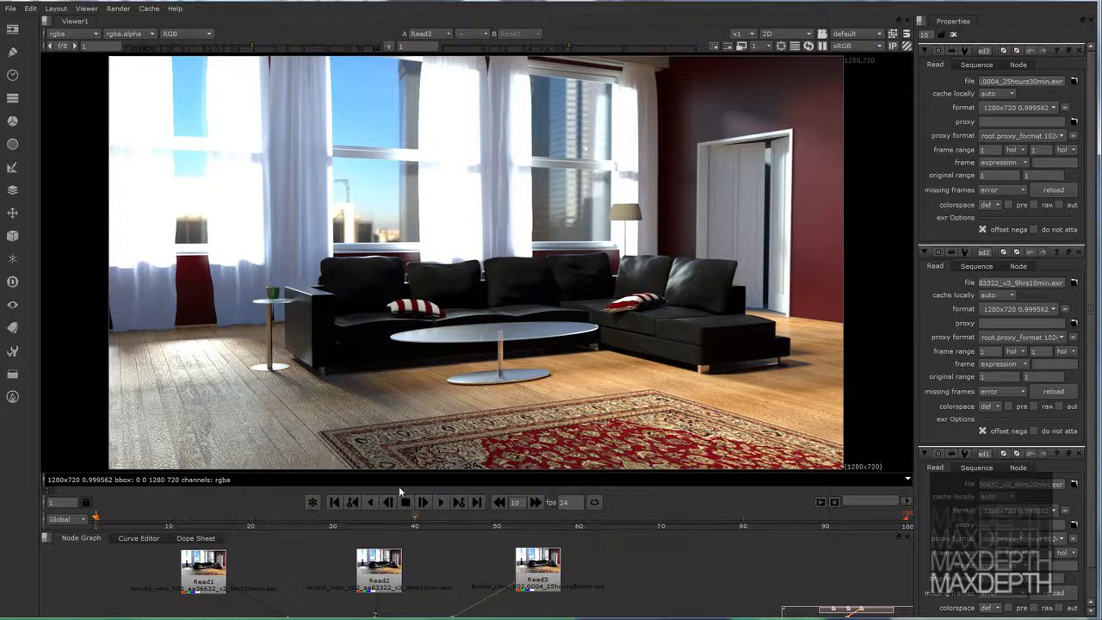
{"action": "left_click", "coordinate": [382, 568]}
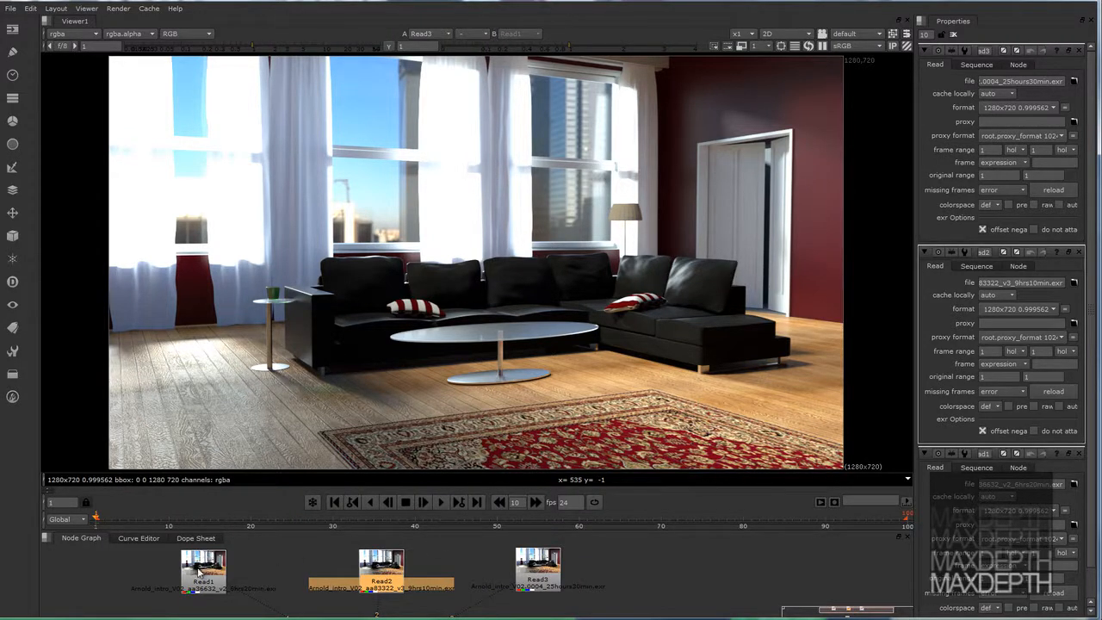
{"action": "left_click_drag", "start_coordinate": [200, 571], "coordinate": [193, 570]}
{"action": "left_click_drag", "start_coordinate": [385, 587], "coordinate": [374, 587]}
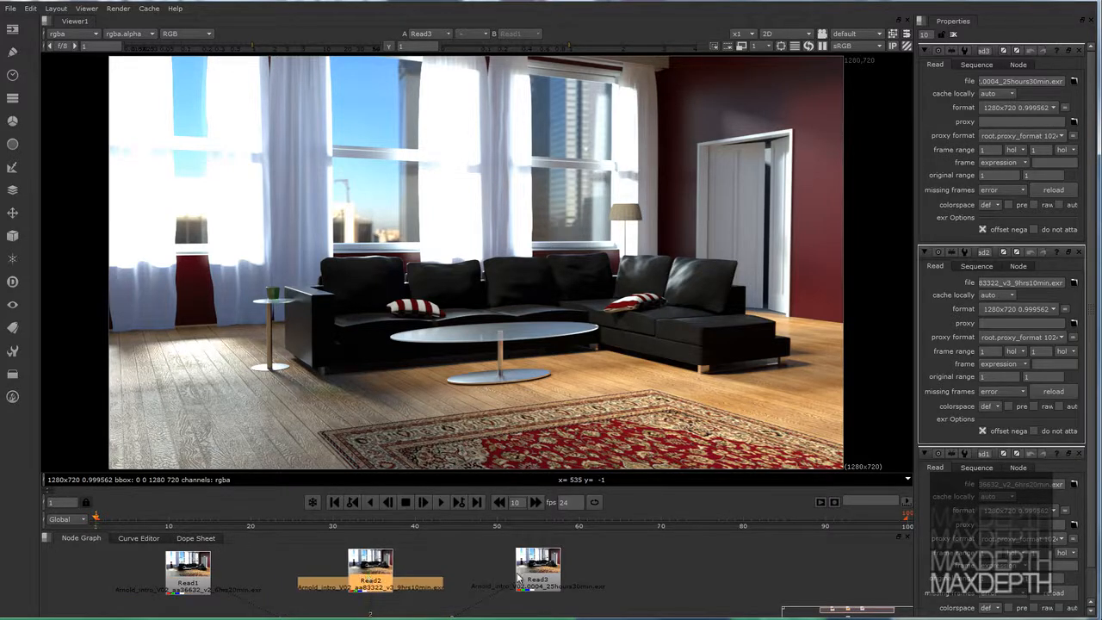
{"action": "left_click_drag", "start_coordinate": [518, 579], "coordinate": [509, 576]}
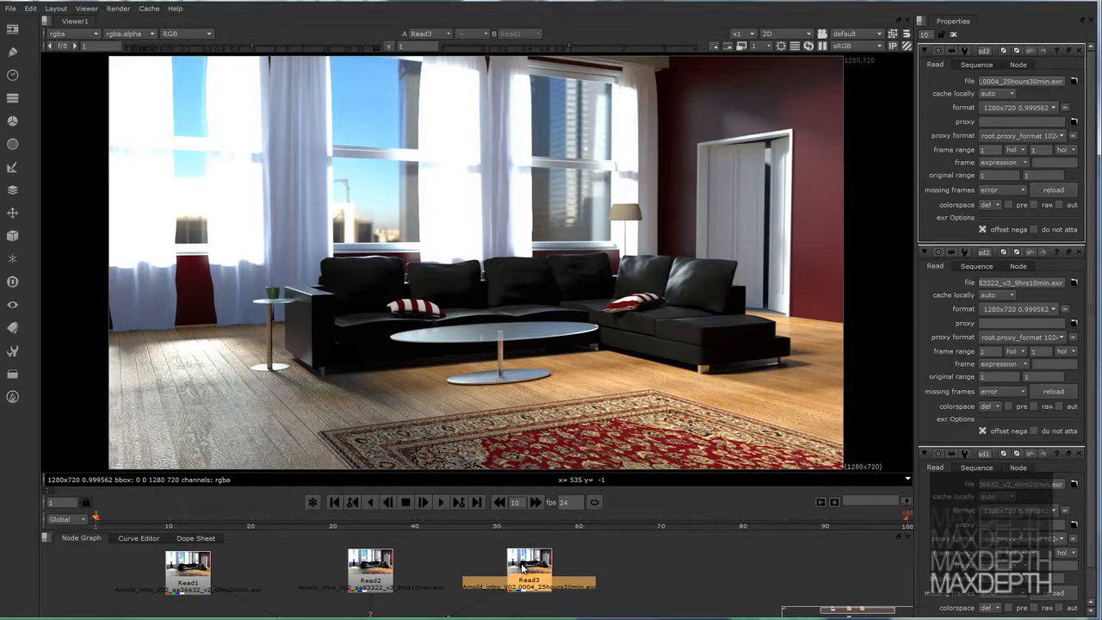
- Switch the viewer back and forth between the Read1 and Read2 renders to compare their quality
{"action": "left_click", "coordinate": [188, 568]}
{"action": "key", "text": "1"}
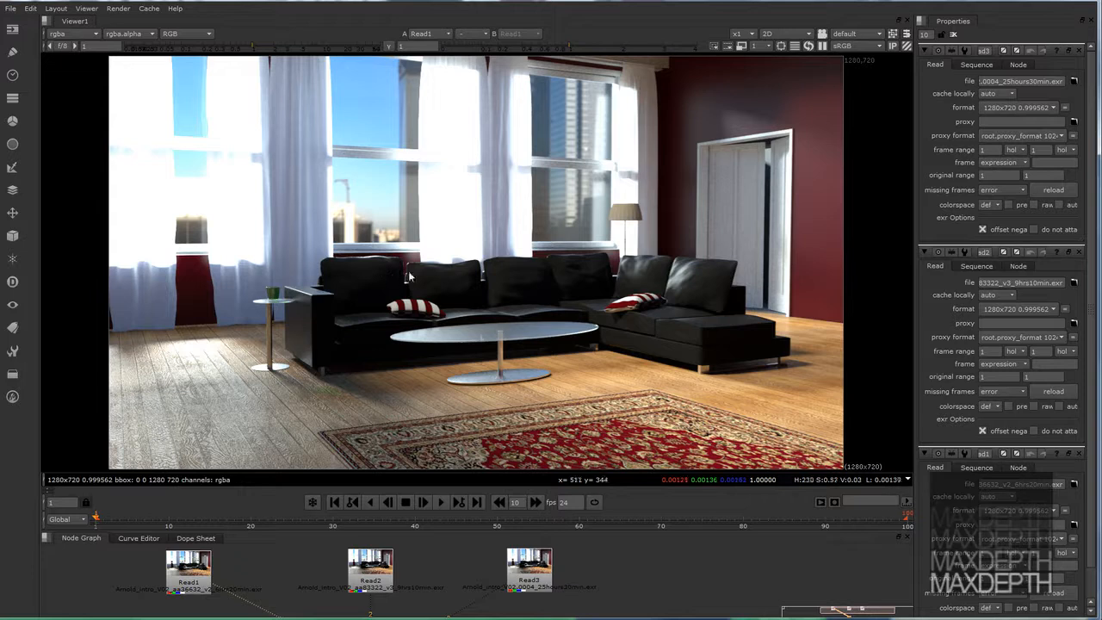
{"action": "left_click", "coordinate": [362, 565]}
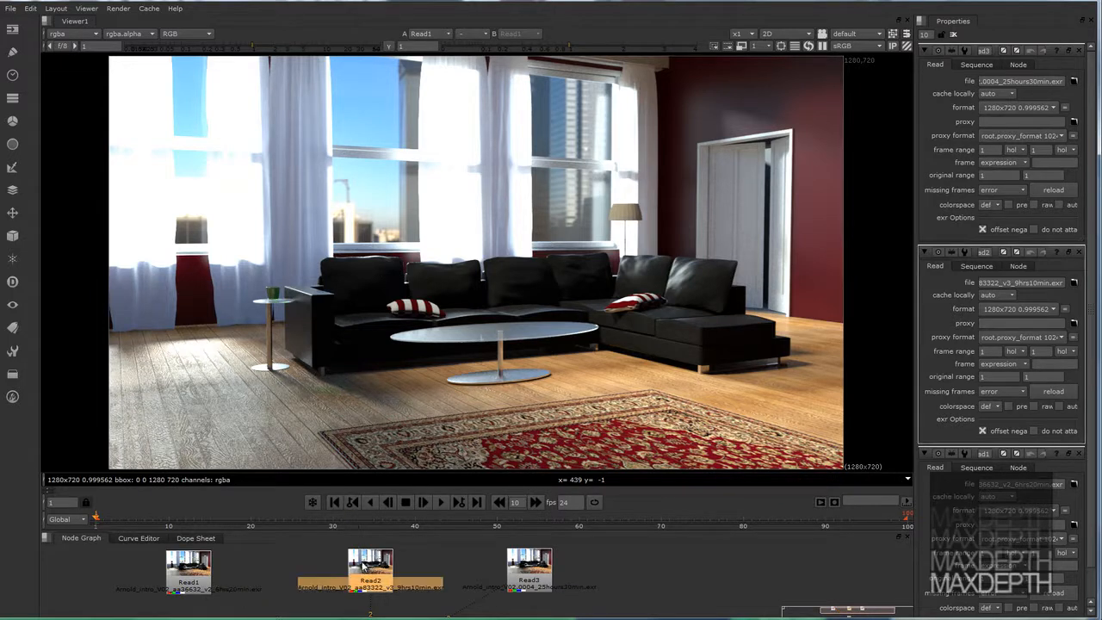
{"action": "key", "text": "1"}
{"action": "left_click", "coordinate": [363, 548]}
{"action": "left_click", "coordinate": [203, 564]}
{"action": "key", "text": "1"}
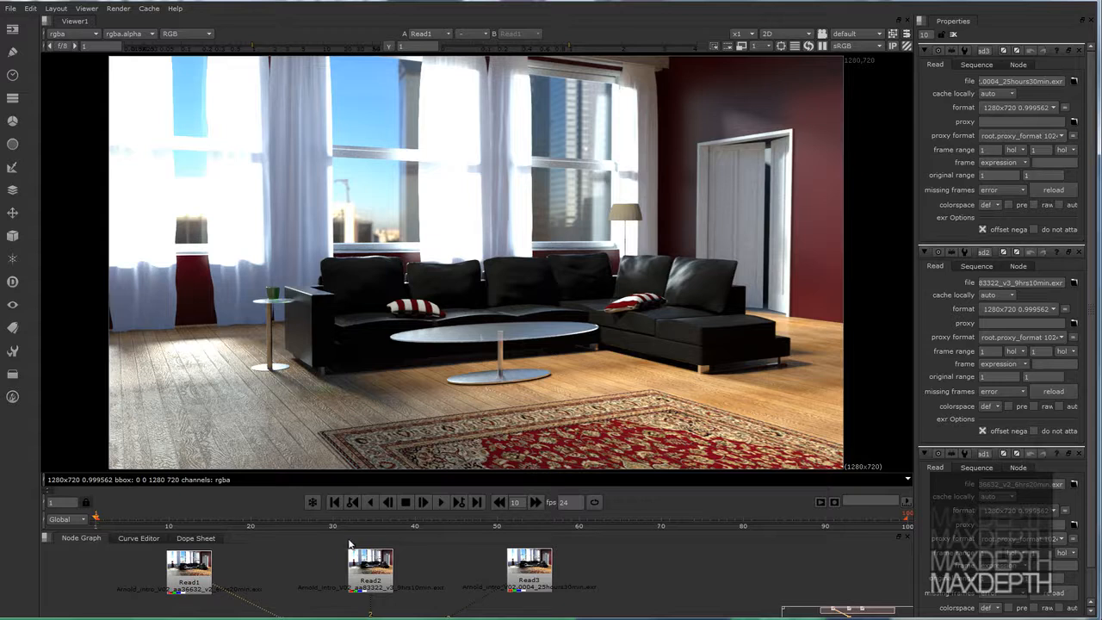
{"action": "key", "text": "2"}
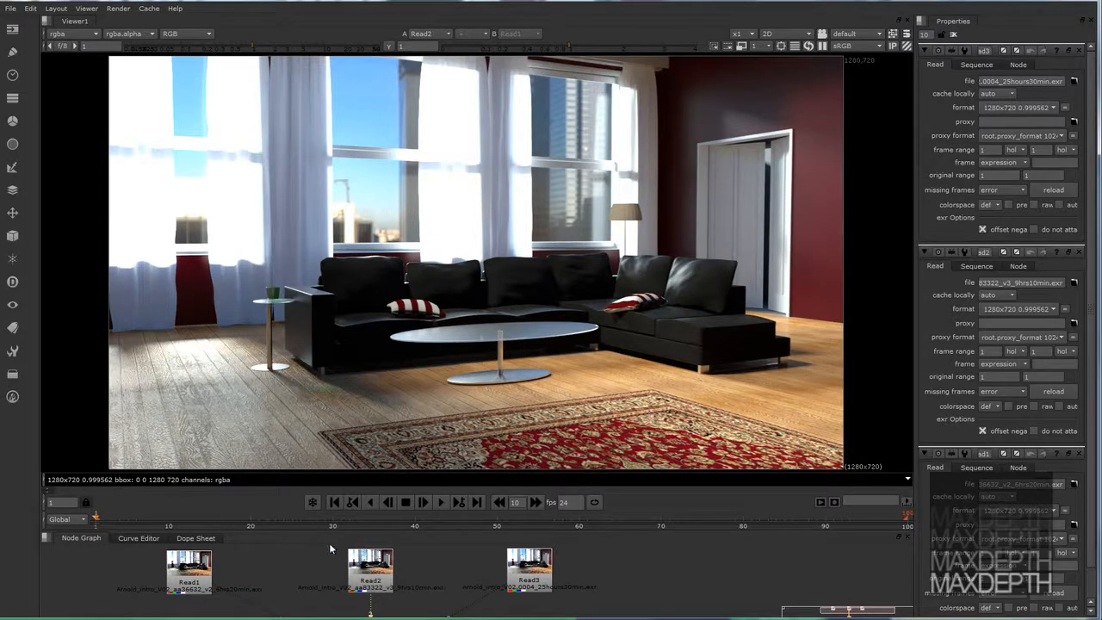
{"action": "key", "text": "1"}
{"action": "key", "text": "2"}
{"action": "key", "text": "1"}
{"action": "key", "text": "2"}
{"action": "key", "text": "1"}
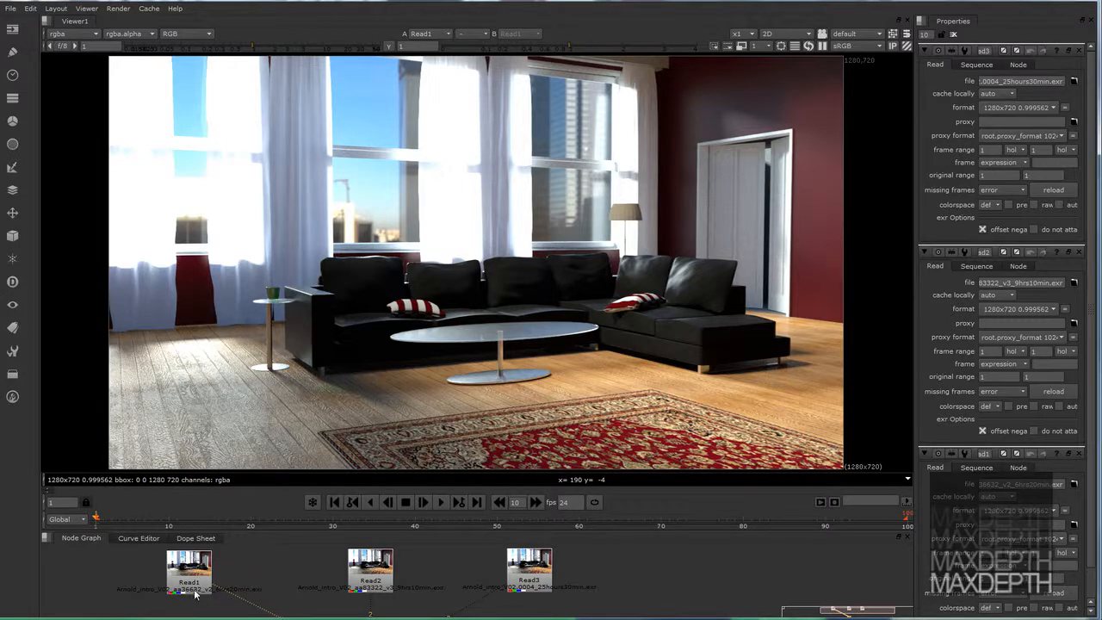
- Switch the viewer to the Read2 render, followed by the Read3 render
{"action": "left_click", "coordinate": [372, 572]}
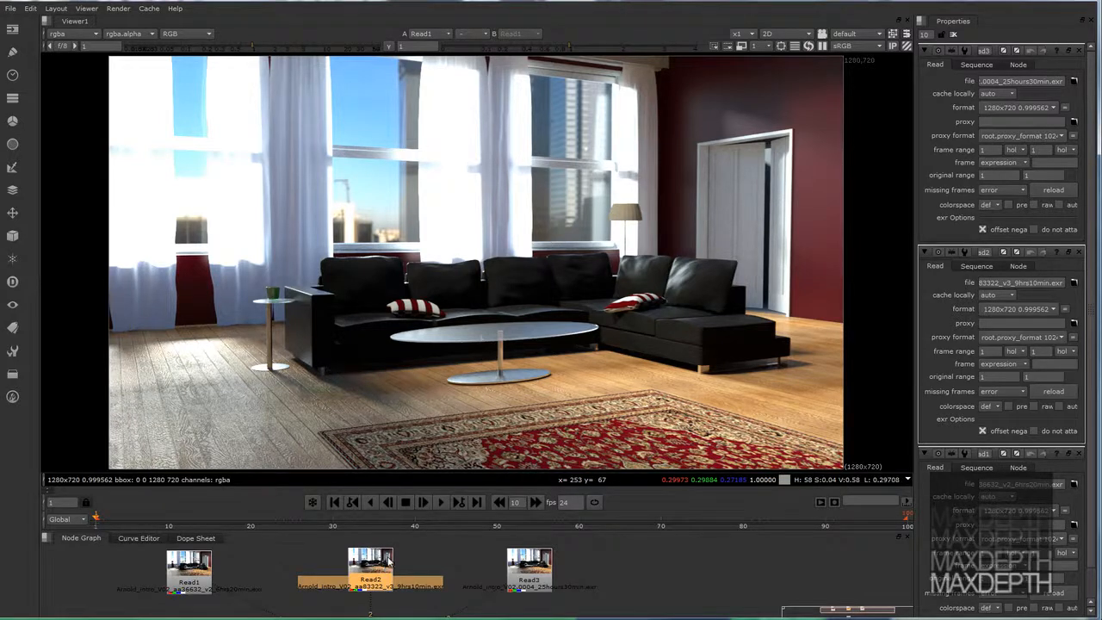
{"action": "key", "text": "1"}
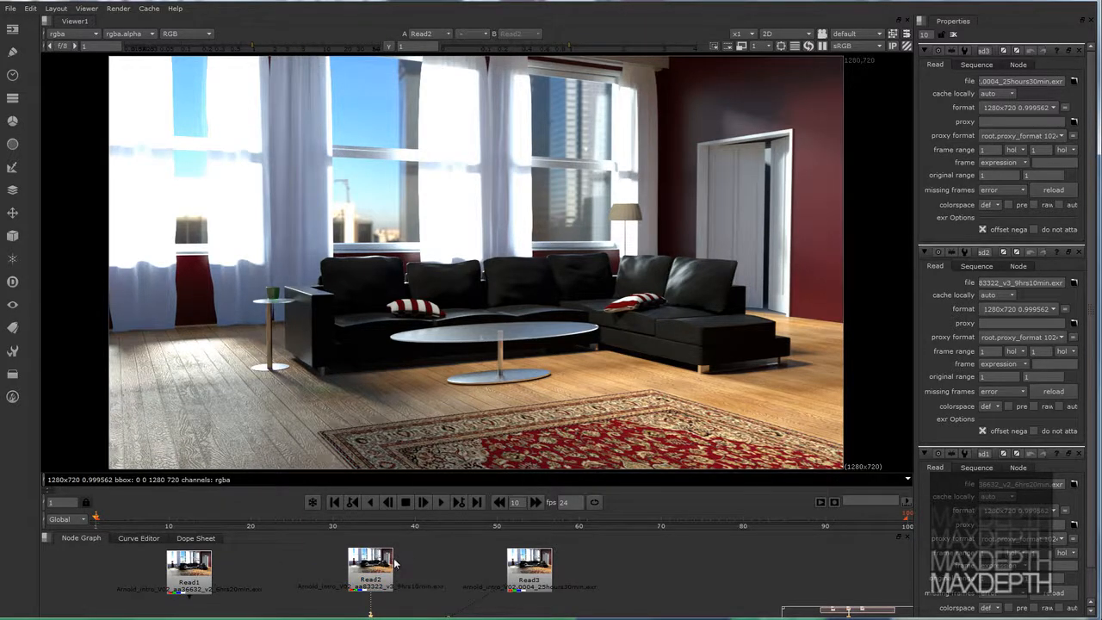
{"action": "left_click", "coordinate": [517, 565]}
{"action": "key", "text": "1"}
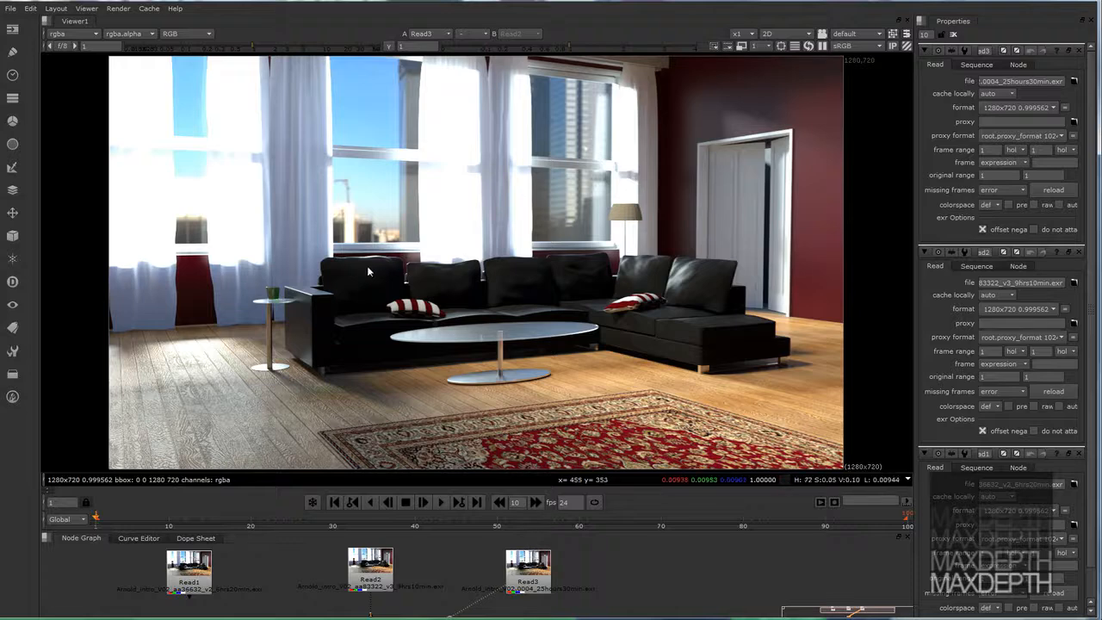
- Examine the Read3 render up close around the black sofa, the striped cushion and the glass table
{"action": "scroll", "coordinate": [392, 376], "scroll_direction": "up", "scroll_amount": 8}
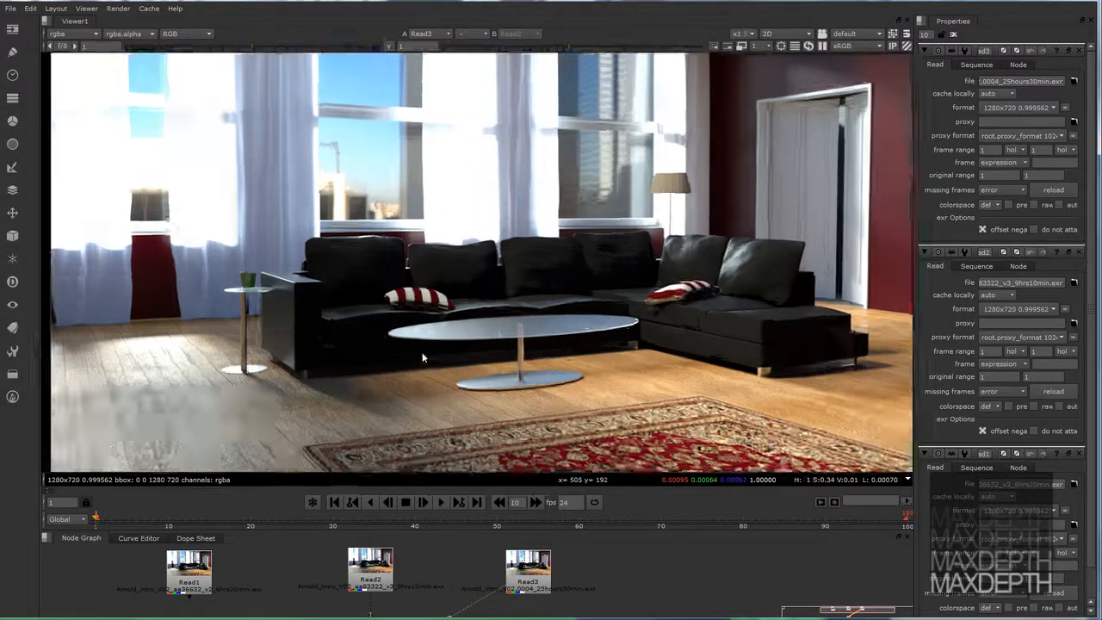
{"action": "middle_click_drag", "start_coordinate": [513, 167], "coordinate": [543, 361]}
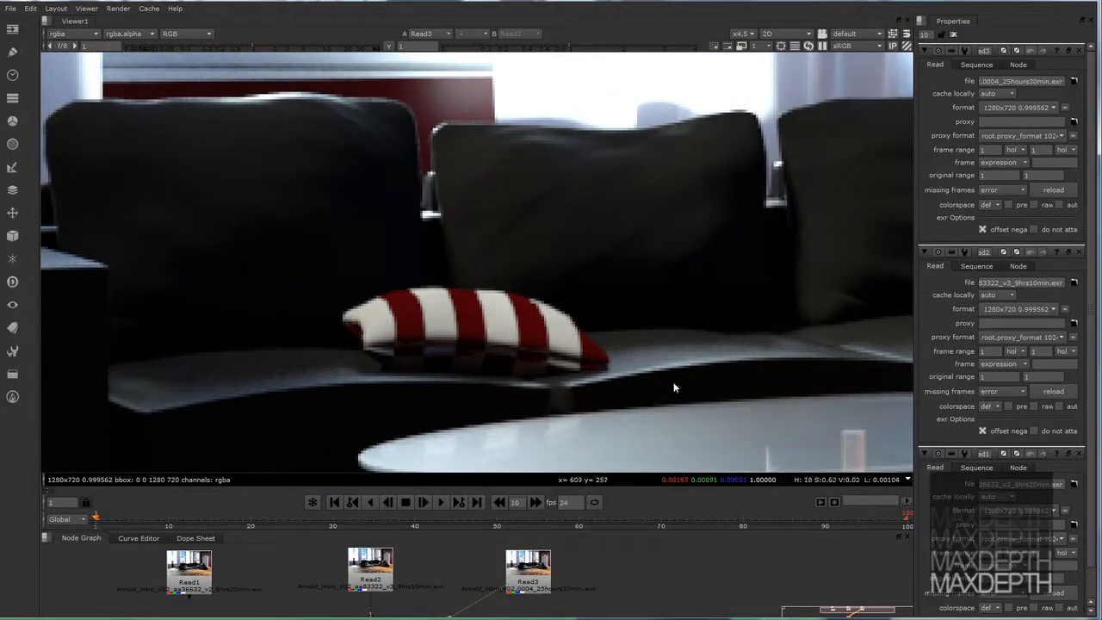
{"action": "key", "text": "2"}
{"action": "key", "text": "3"}
{"action": "scroll", "coordinate": [657, 329], "scroll_direction": "down", "scroll_amount": 3}
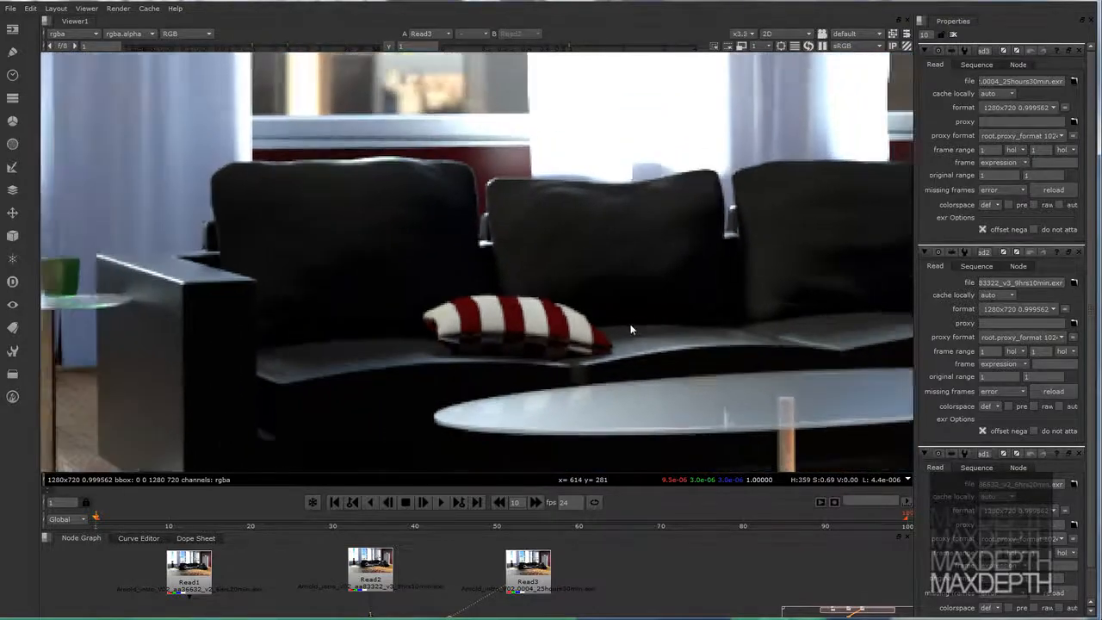
{"action": "scroll", "coordinate": [630, 329], "scroll_direction": "down", "scroll_amount": 4}
{"action": "scroll", "coordinate": [560, 305], "scroll_direction": "up", "scroll_amount": 1}
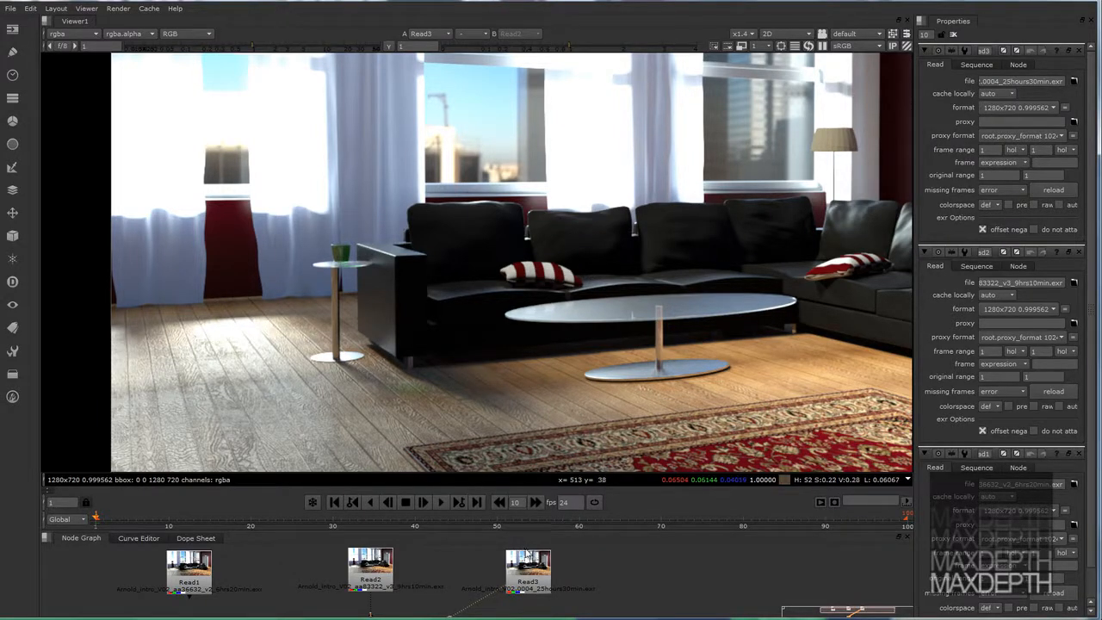
{"action": "left_click", "coordinate": [535, 570]}
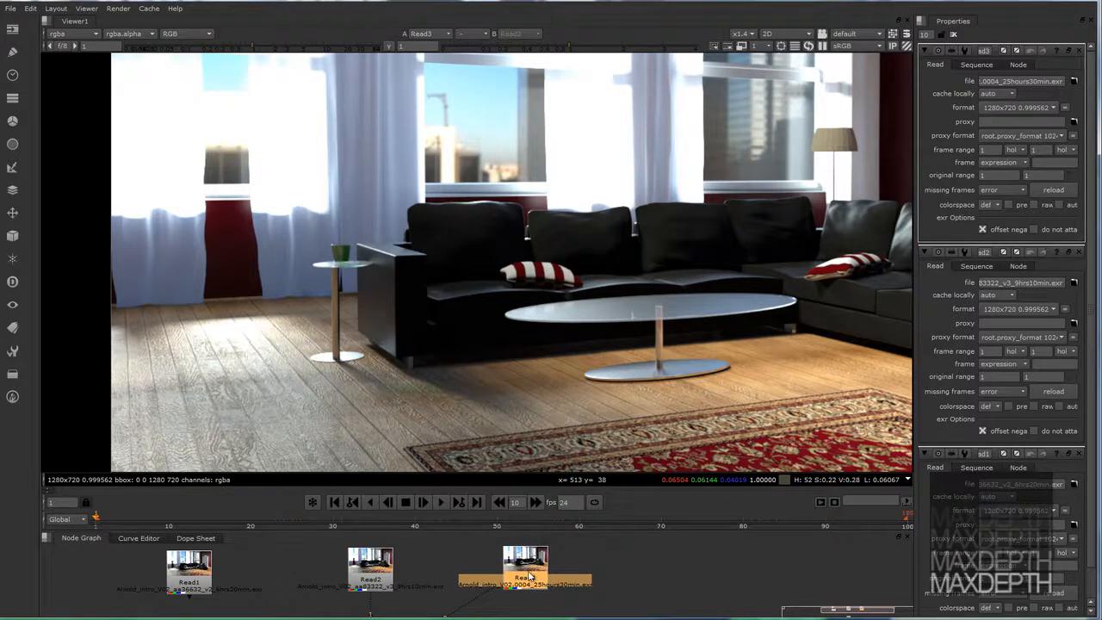
{"action": "left_click_drag", "start_coordinate": [529, 576], "coordinate": [540, 577]}
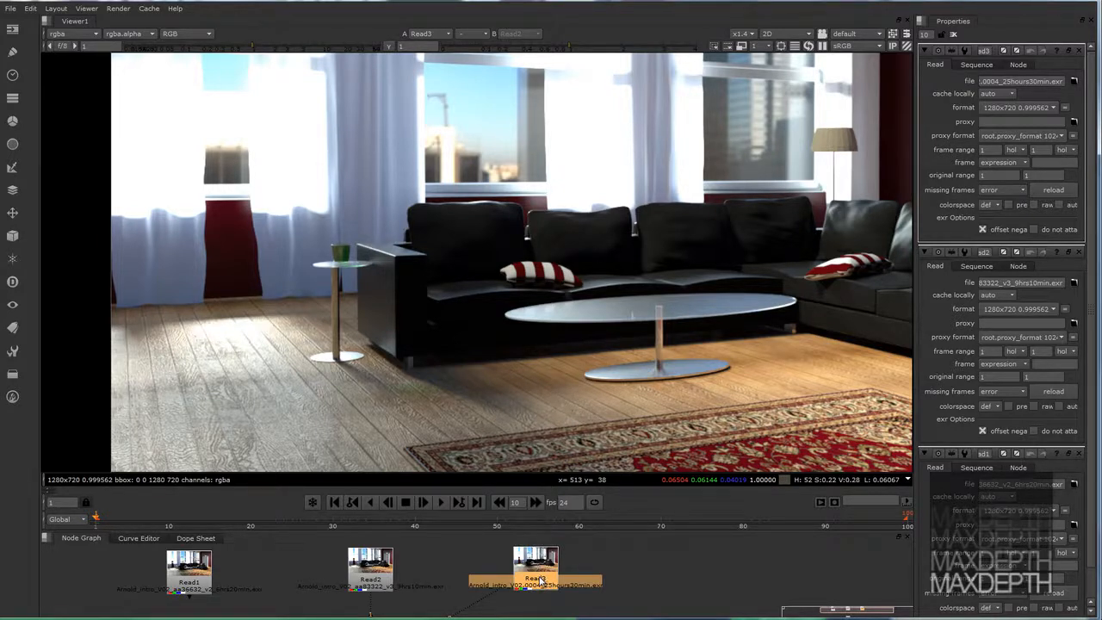
{"action": "left_click_drag", "start_coordinate": [529, 561], "coordinate": [528, 561]}
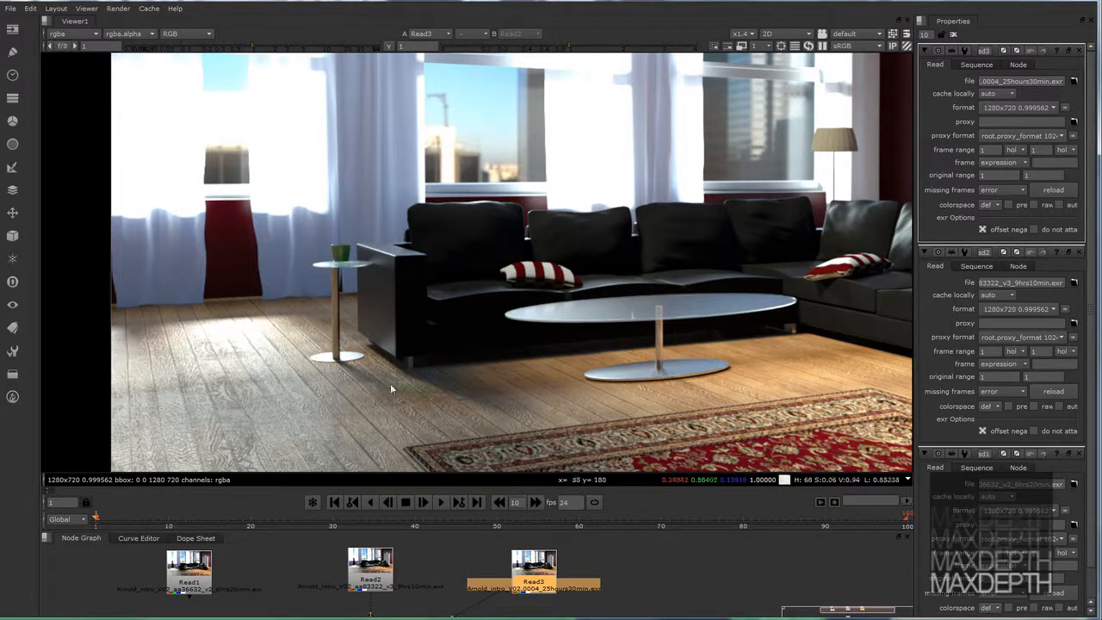
{"action": "mouse_move", "coordinate": [541, 572]}
{"action": "left_mouse_down"}
{"action": "mouse_move", "coordinate": [552, 572]}
{"action": "mouse_move", "coordinate": [528, 571]}
{"action": "left_mouse_up"}
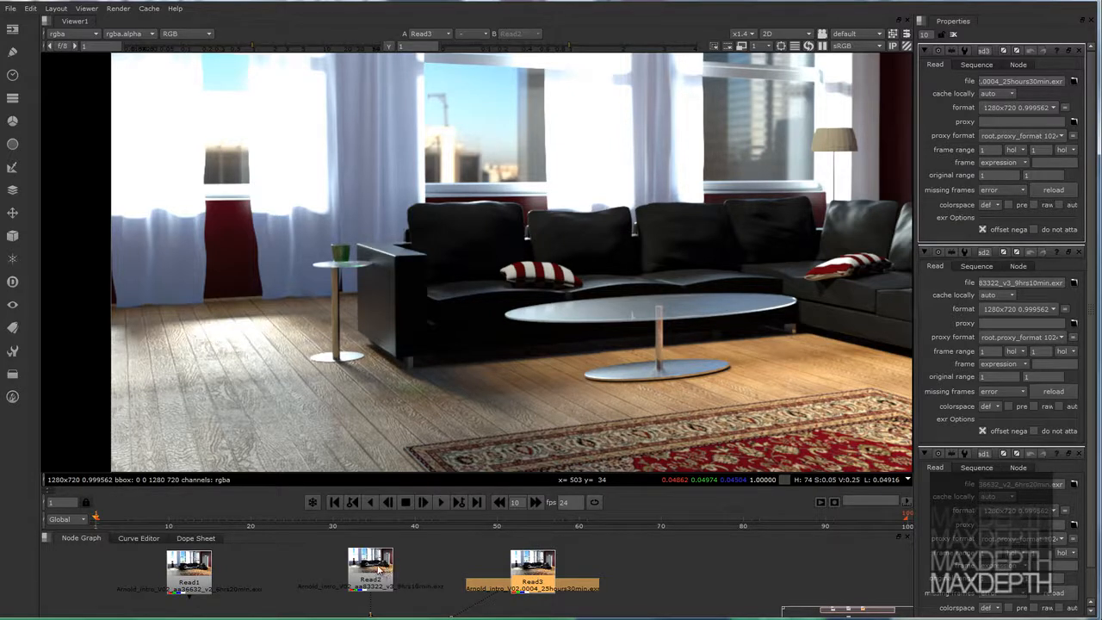
{"action": "left_click_drag", "start_coordinate": [379, 568], "coordinate": [365, 568]}
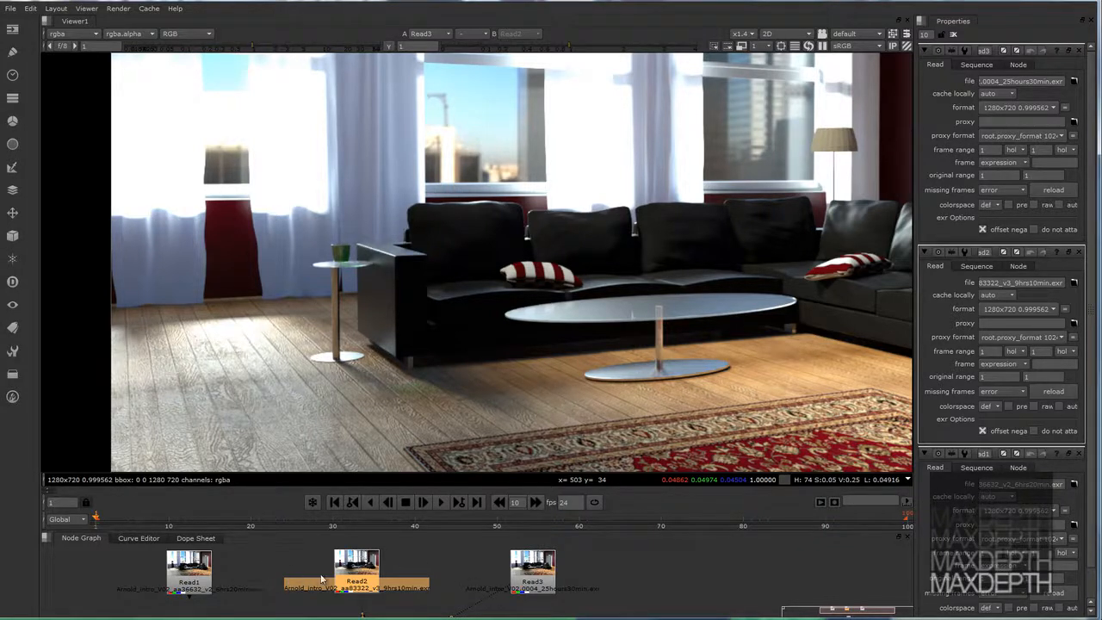
{"action": "mouse_move", "coordinate": [353, 570]}
{"action": "left_mouse_down"}
{"action": "mouse_move", "coordinate": [369, 571]}
{"action": "mouse_move", "coordinate": [360, 568]}
{"action": "left_mouse_up"}
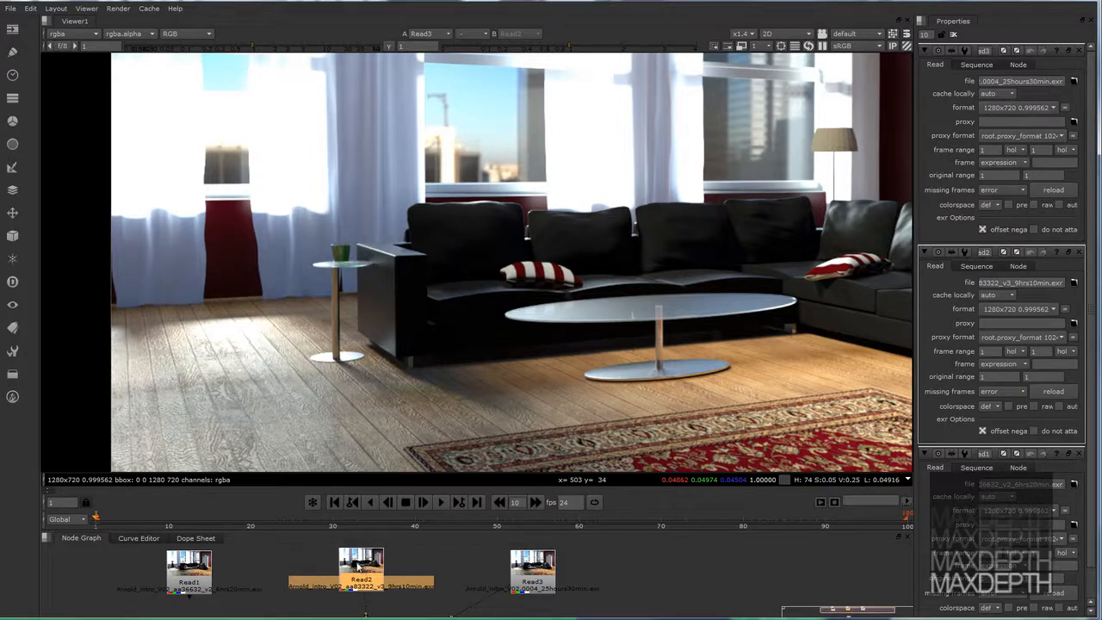
{"action": "left_click_drag", "start_coordinate": [355, 568], "coordinate": [366, 571]}
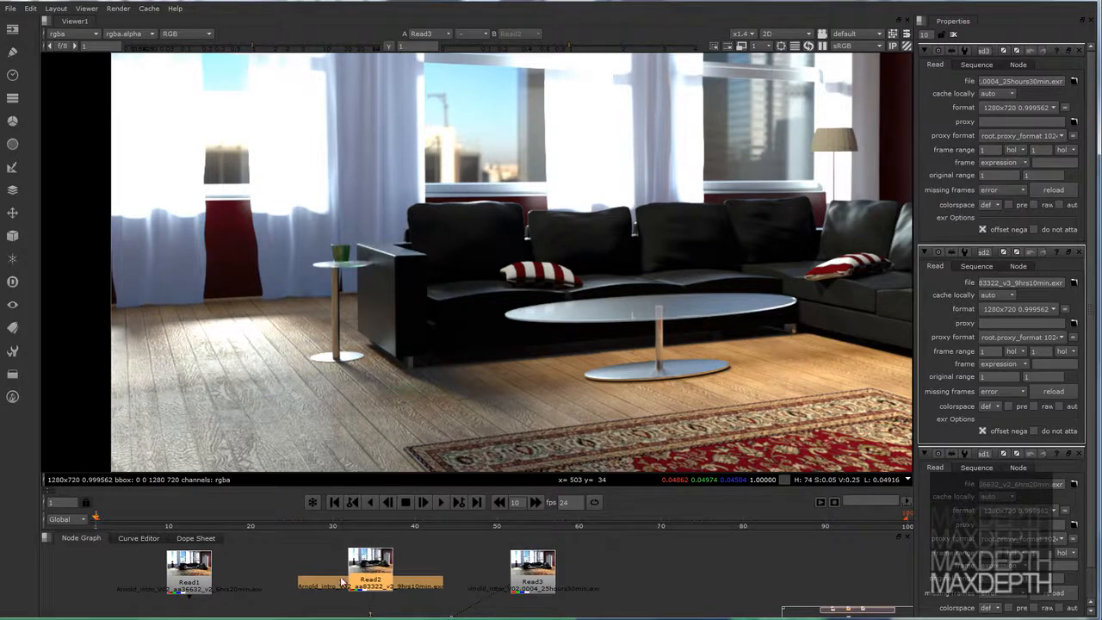
- Display the Read1, Read2 and Read3 renders in turn in the viewer to compare their quality
{"action": "left_click", "coordinate": [196, 574]}
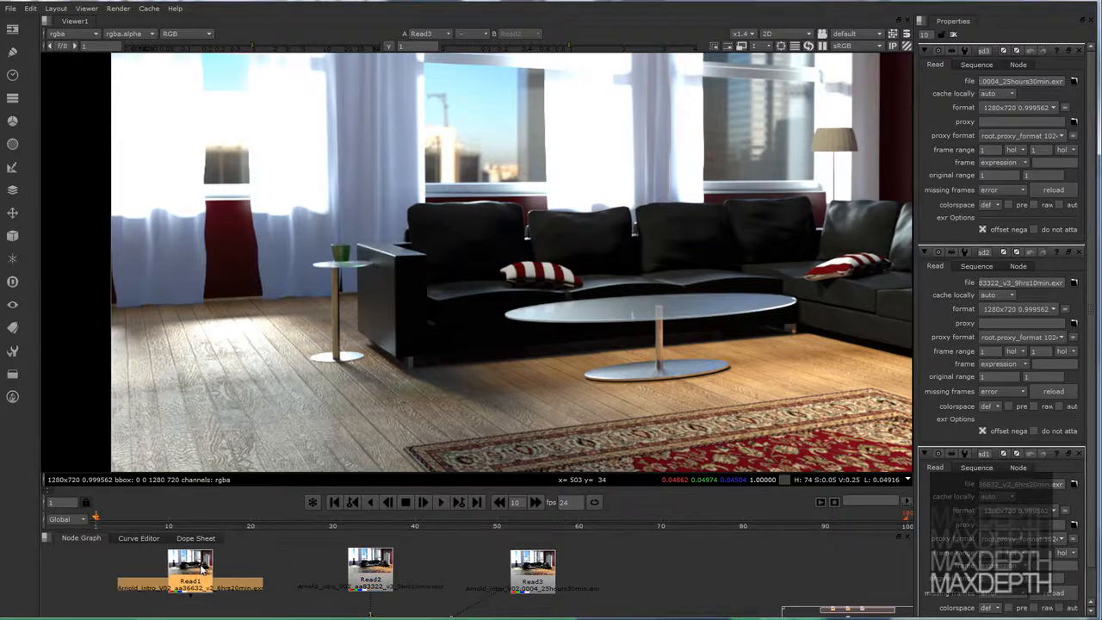
{"action": "key", "text": "1"}
{"action": "left_click", "coordinate": [226, 577]}
{"action": "left_click", "coordinate": [368, 574]}
{"action": "key", "text": "1"}
{"action": "left_click", "coordinate": [411, 574]}
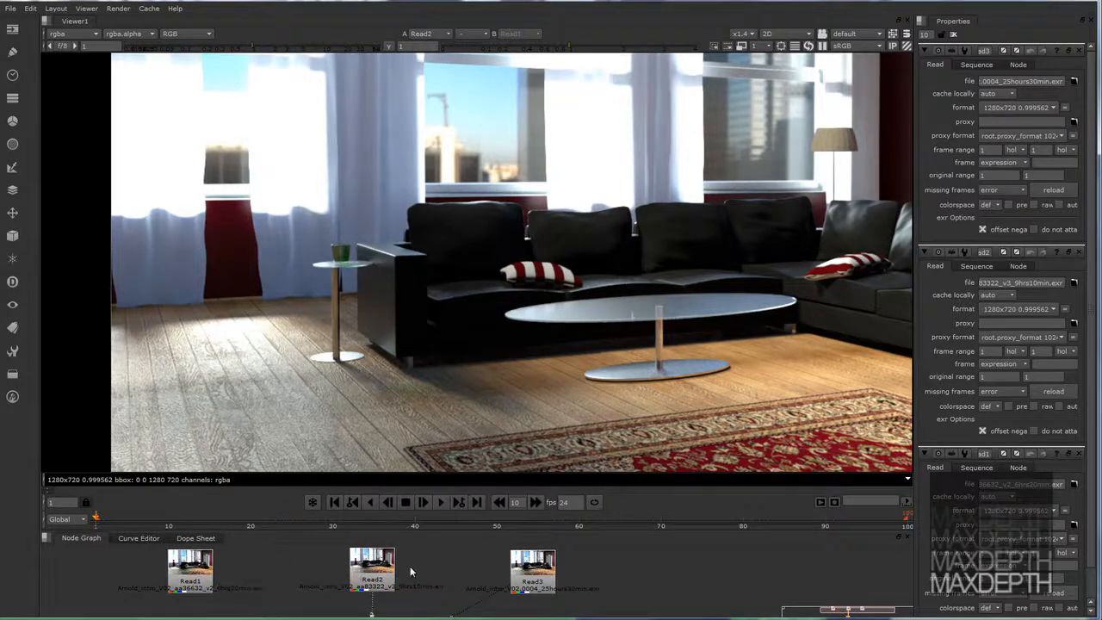
{"action": "left_click", "coordinate": [517, 568]}
{"action": "key", "text": "1"}
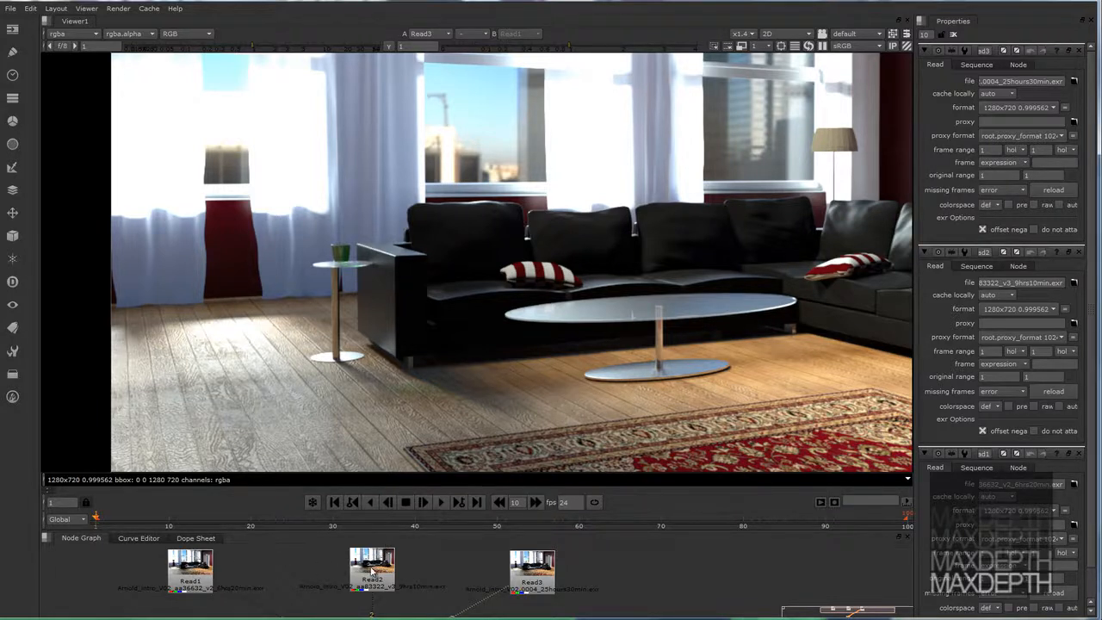
{"action": "mouse_move", "coordinate": [371, 570]}
{"action": "left_mouse_down"}
{"action": "mouse_move", "coordinate": [351, 572]}
{"action": "mouse_move", "coordinate": [362, 574]}
{"action": "left_mouse_up"}
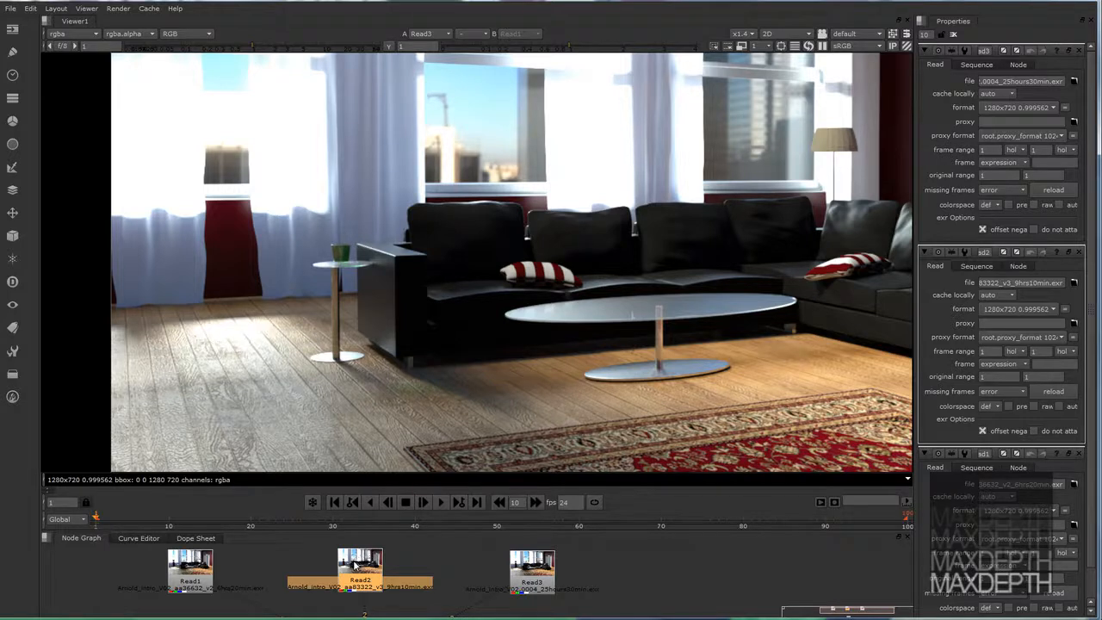
{"action": "left_click_drag", "start_coordinate": [354, 572], "coordinate": [359, 567]}
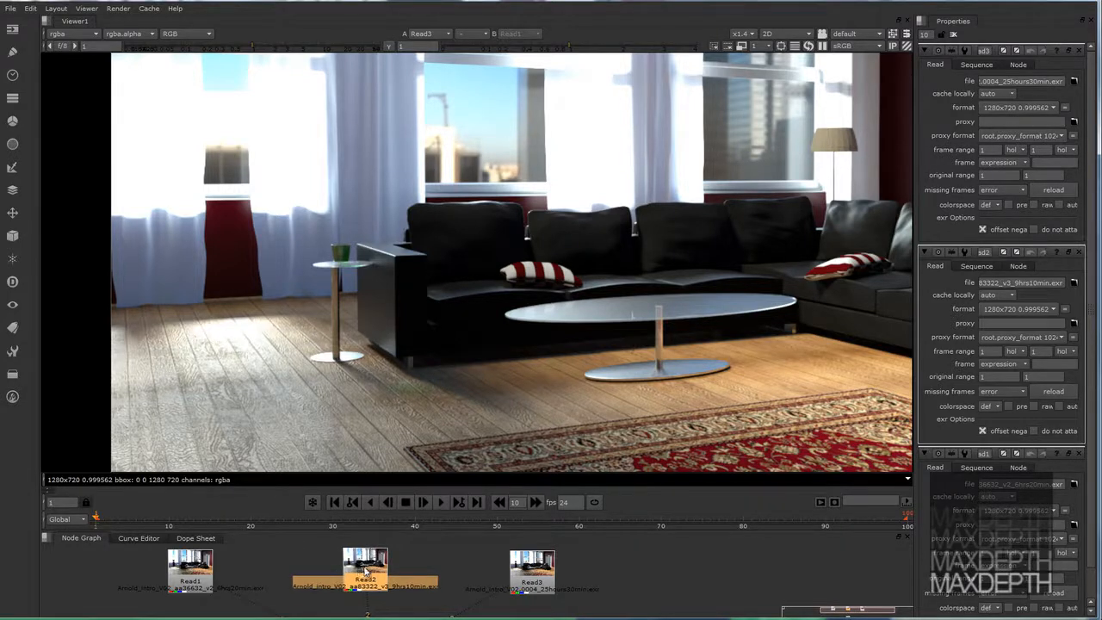